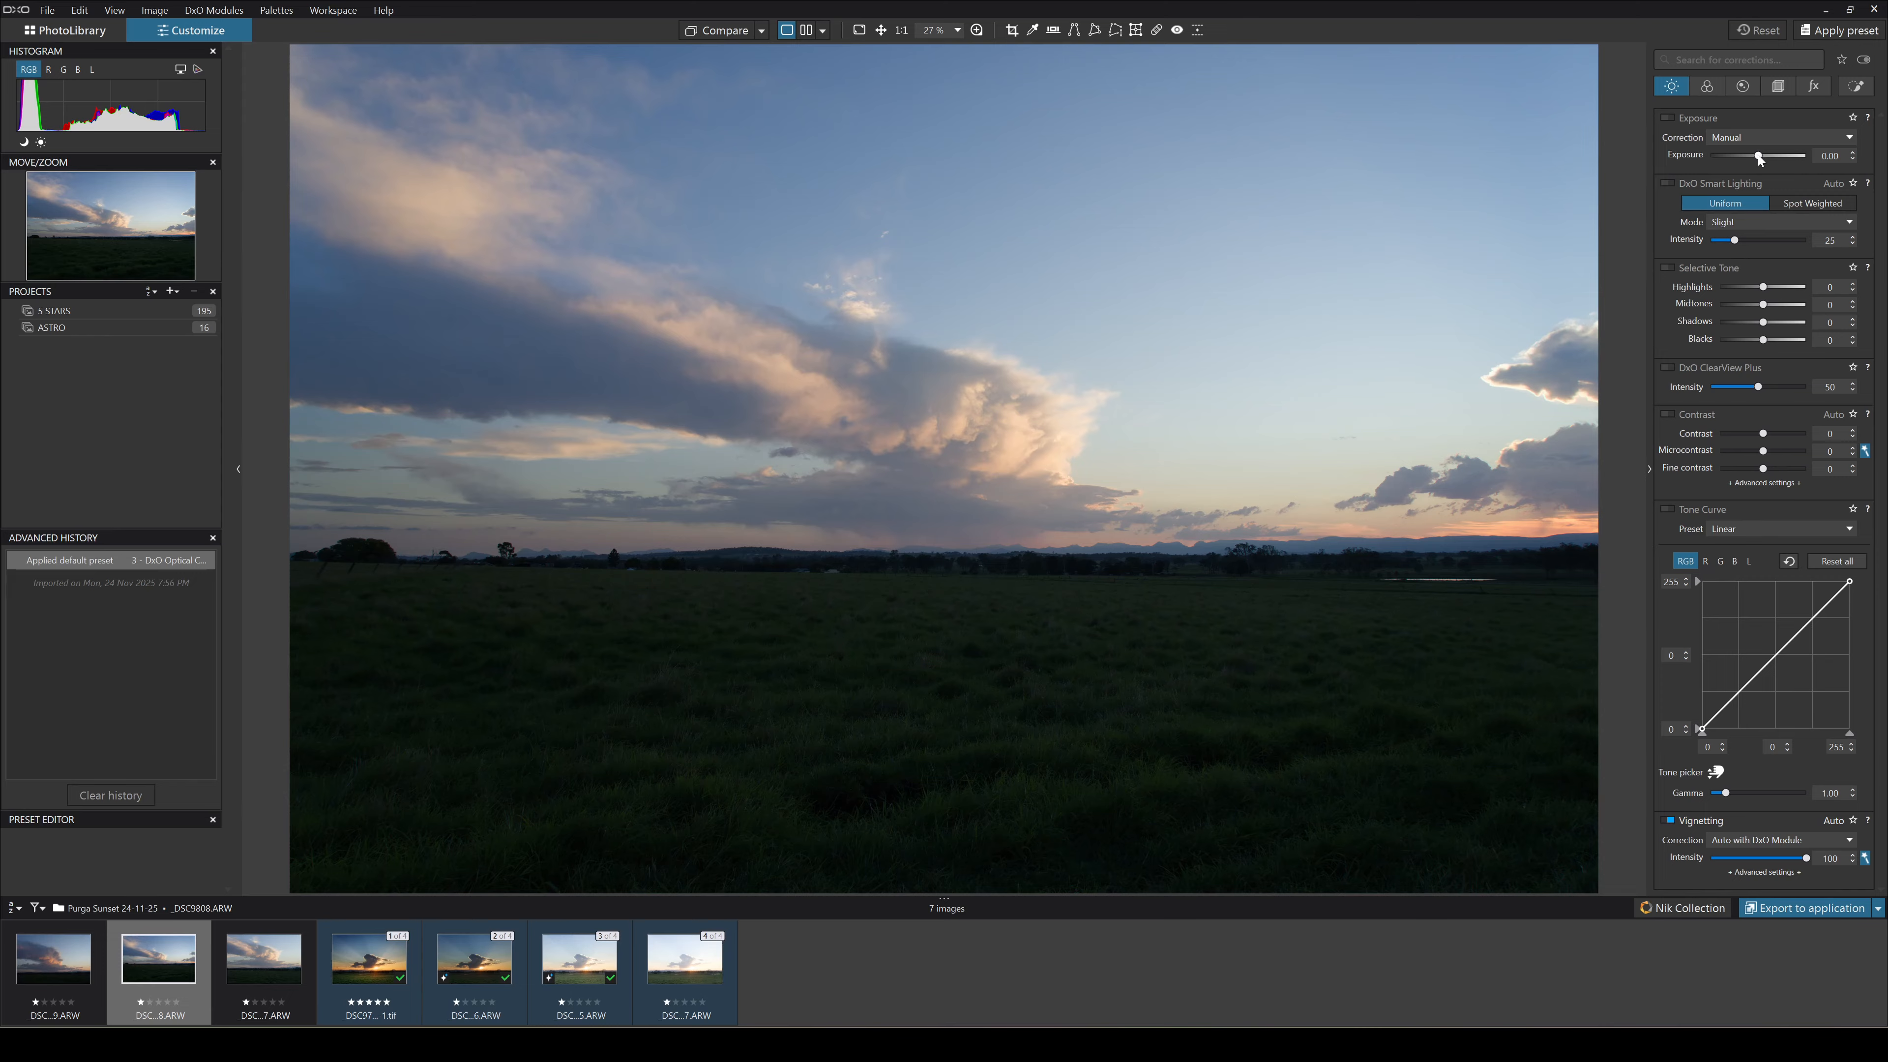
# Set the _DSC9808.ARW photo's exposure to 1.51, contrast to 28, shadows to 12 and white balance temperature to 9183.
pyautogui.moveTo(1759, 157); pyautogui.dragTo(1777, 157)
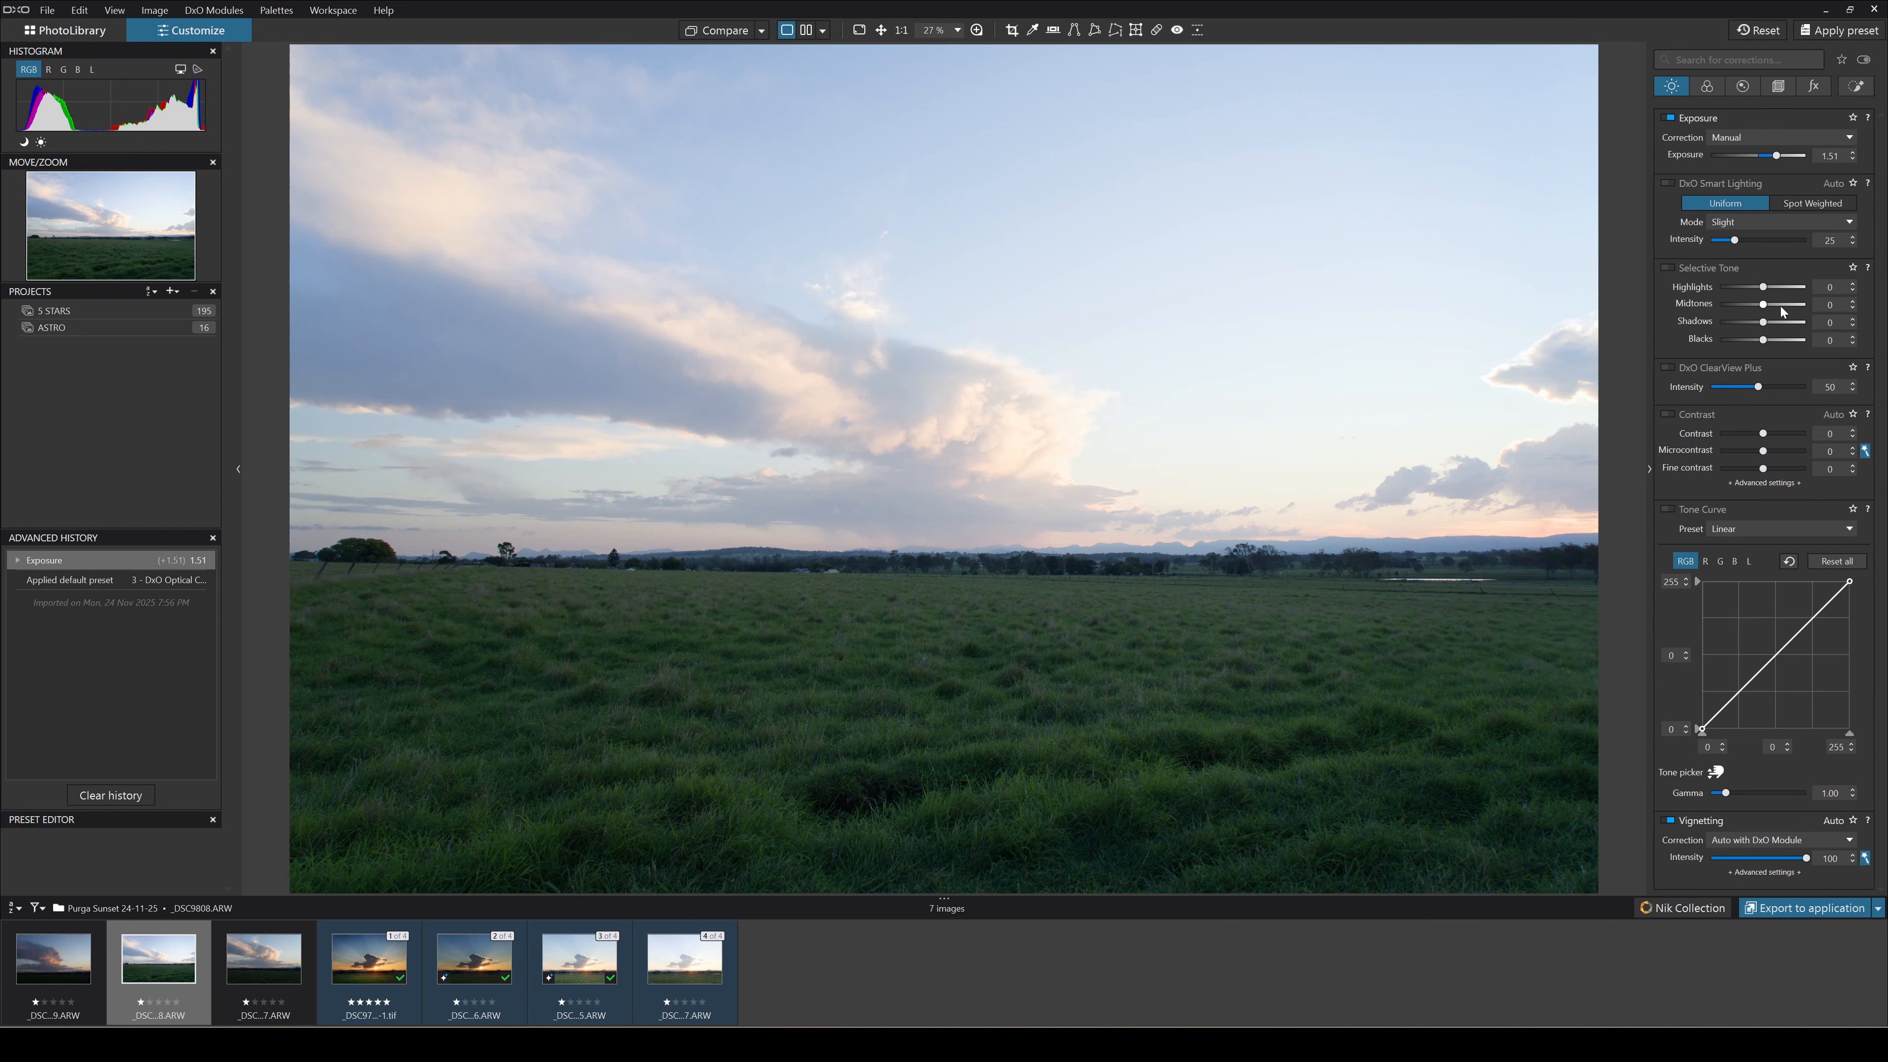
pyautogui.moveTo(1763, 434); pyautogui.dragTo(1777, 434)
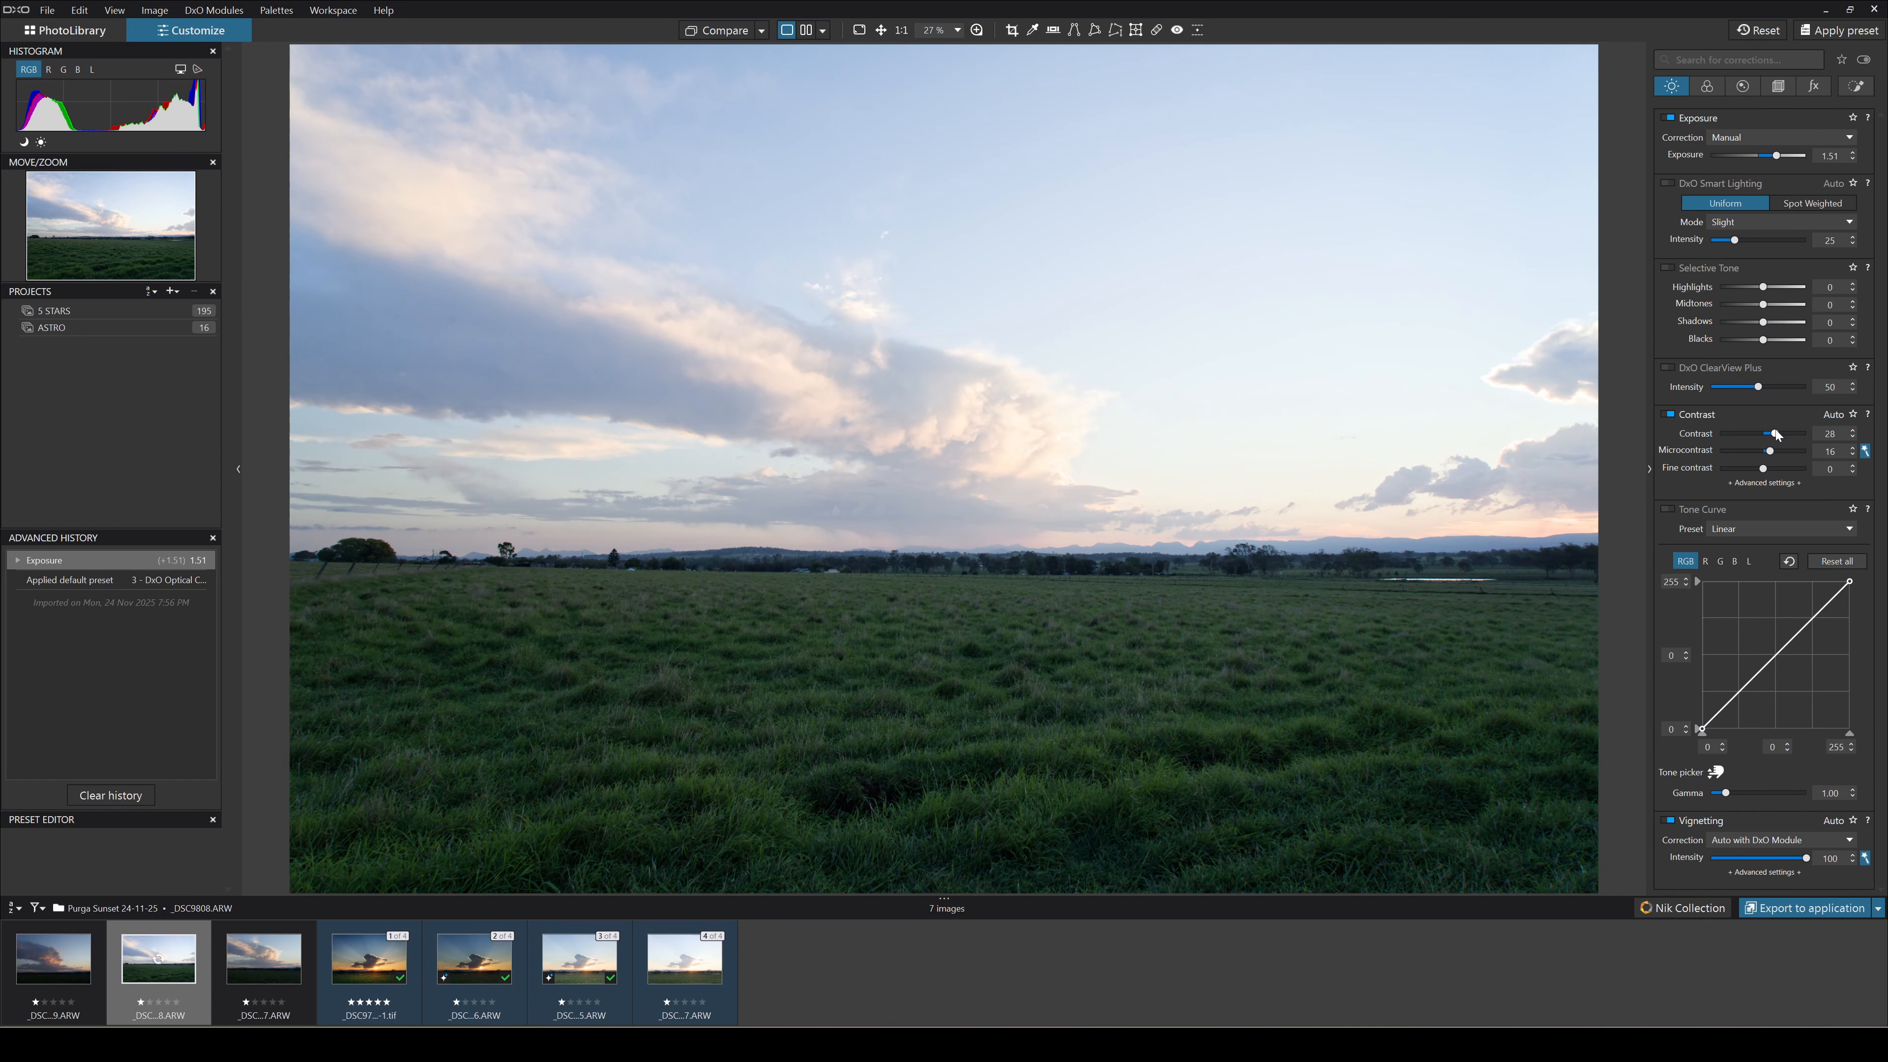
pyautogui.moveTo(1764, 323); pyautogui.dragTo(1769, 325)
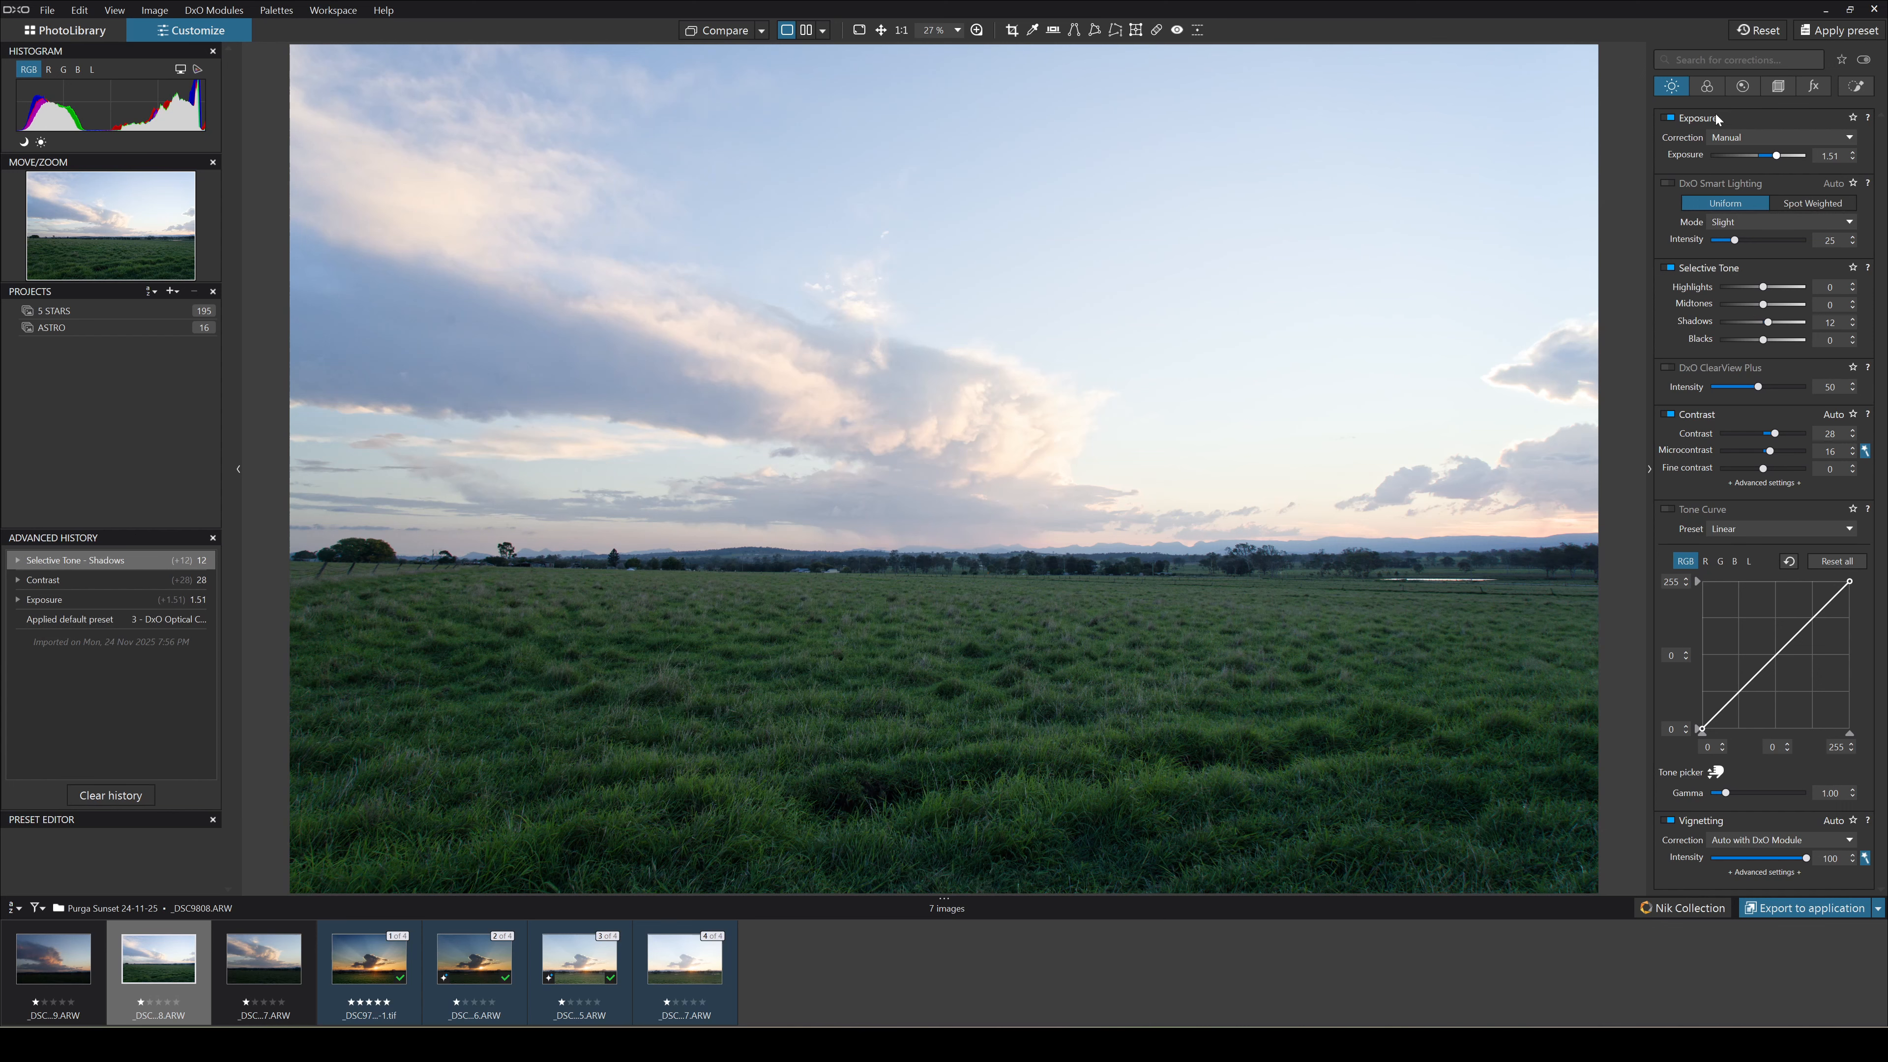
pyautogui.click(1709, 86)
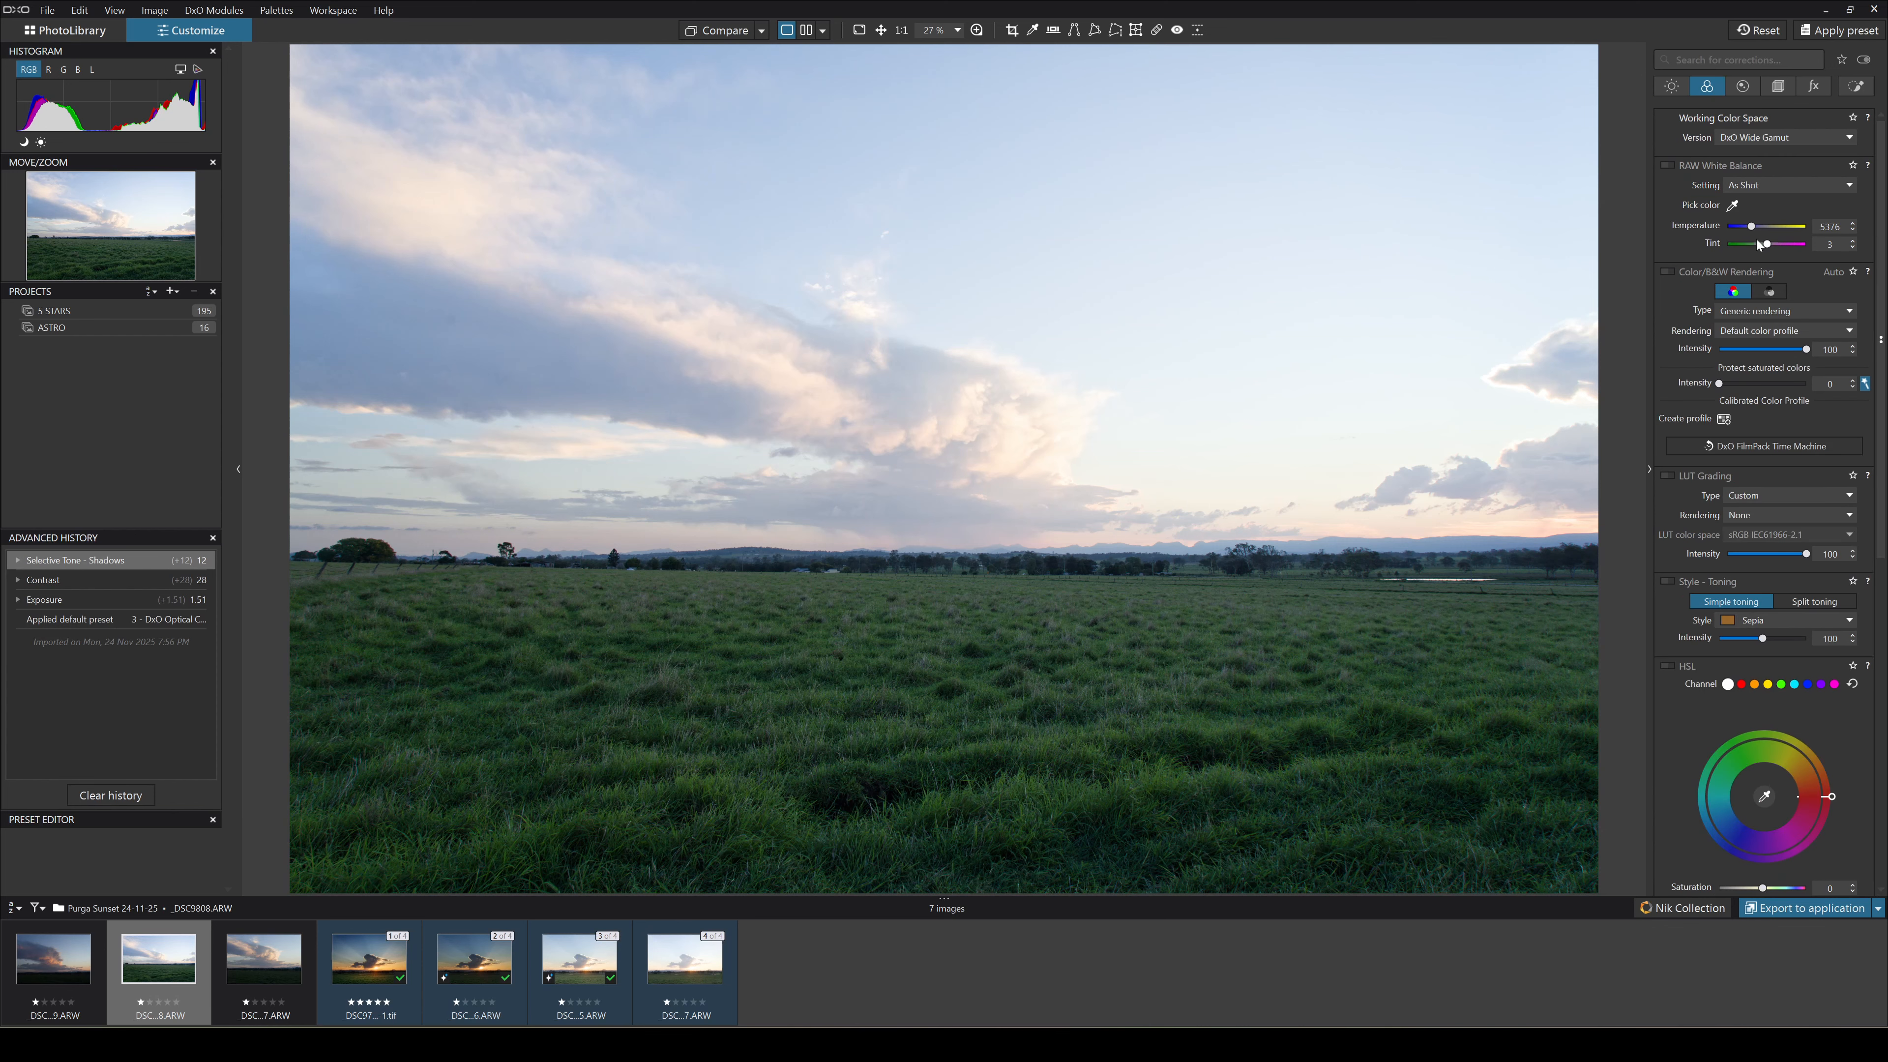
pyautogui.moveTo(1750, 221); pyautogui.dragTo(1766, 225)
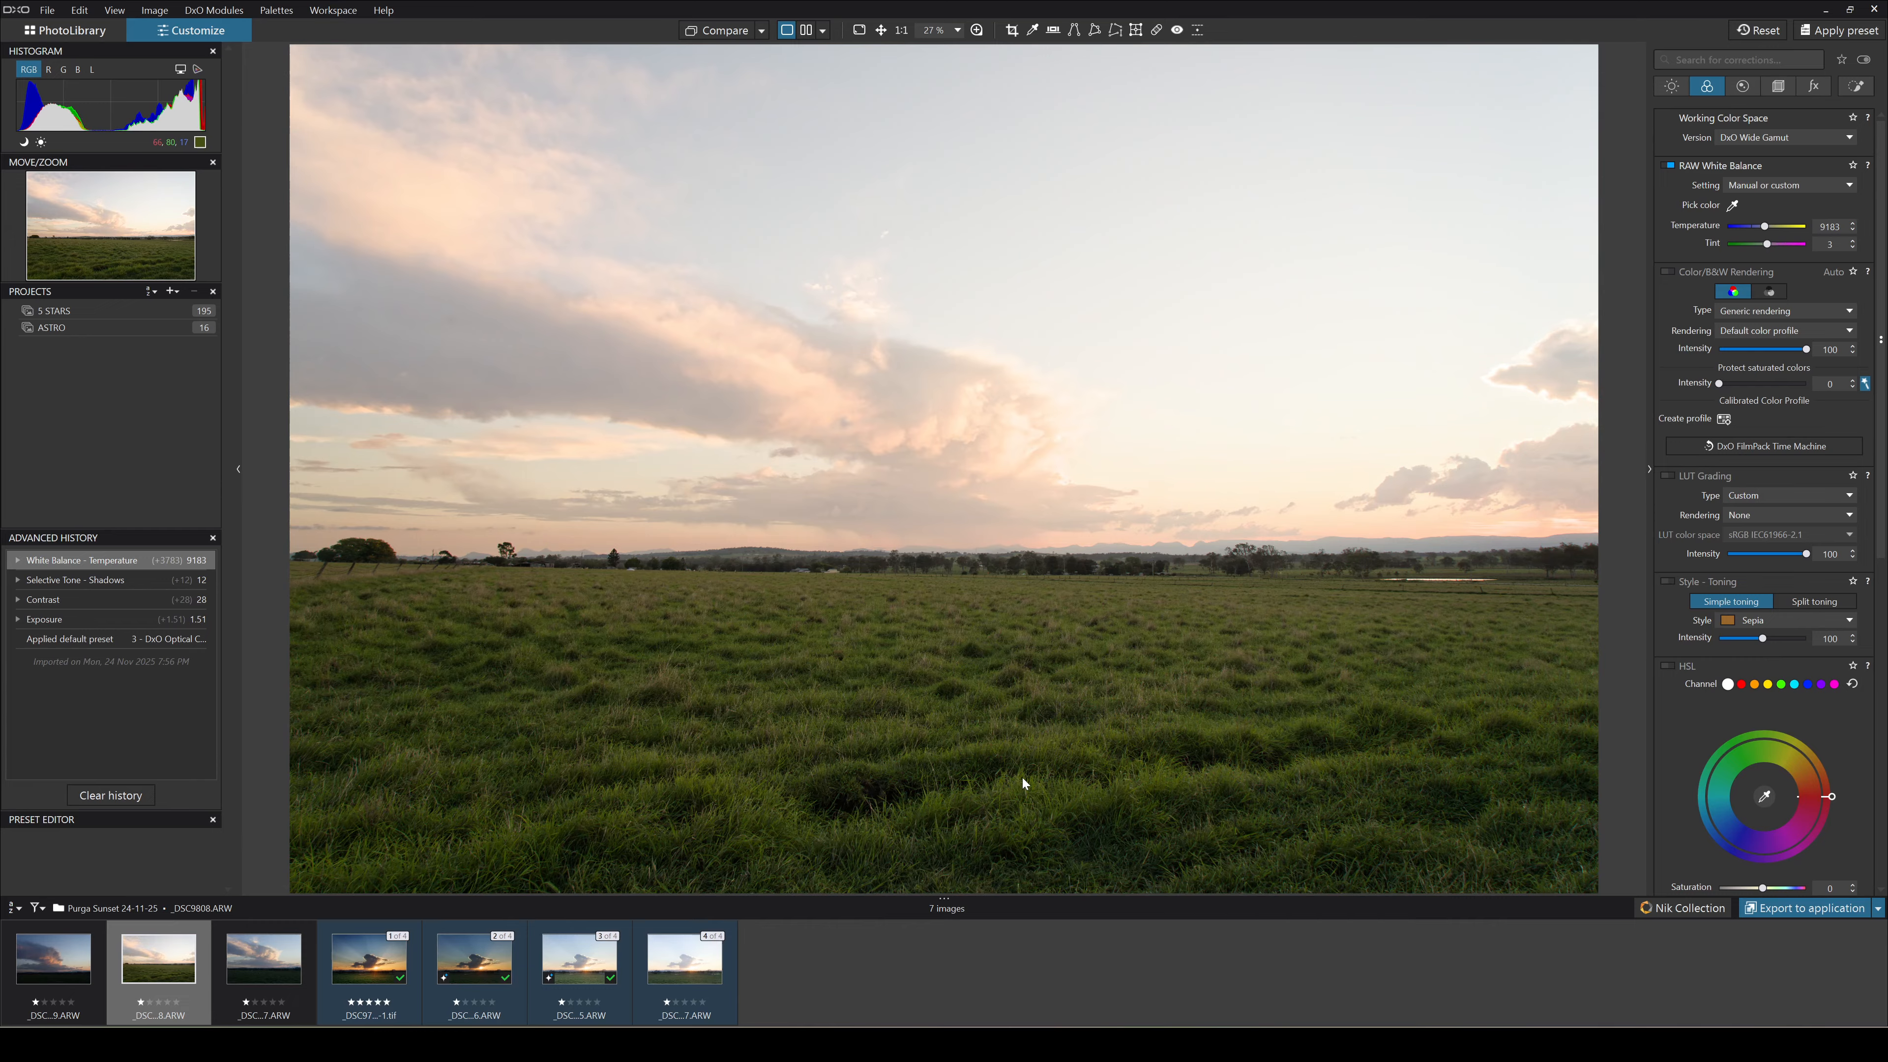
# Apply DeepPRIME 3 denoising to the photo and examine its effect along the tree line with the 200% magnifier.
pyautogui.click(1744, 86)
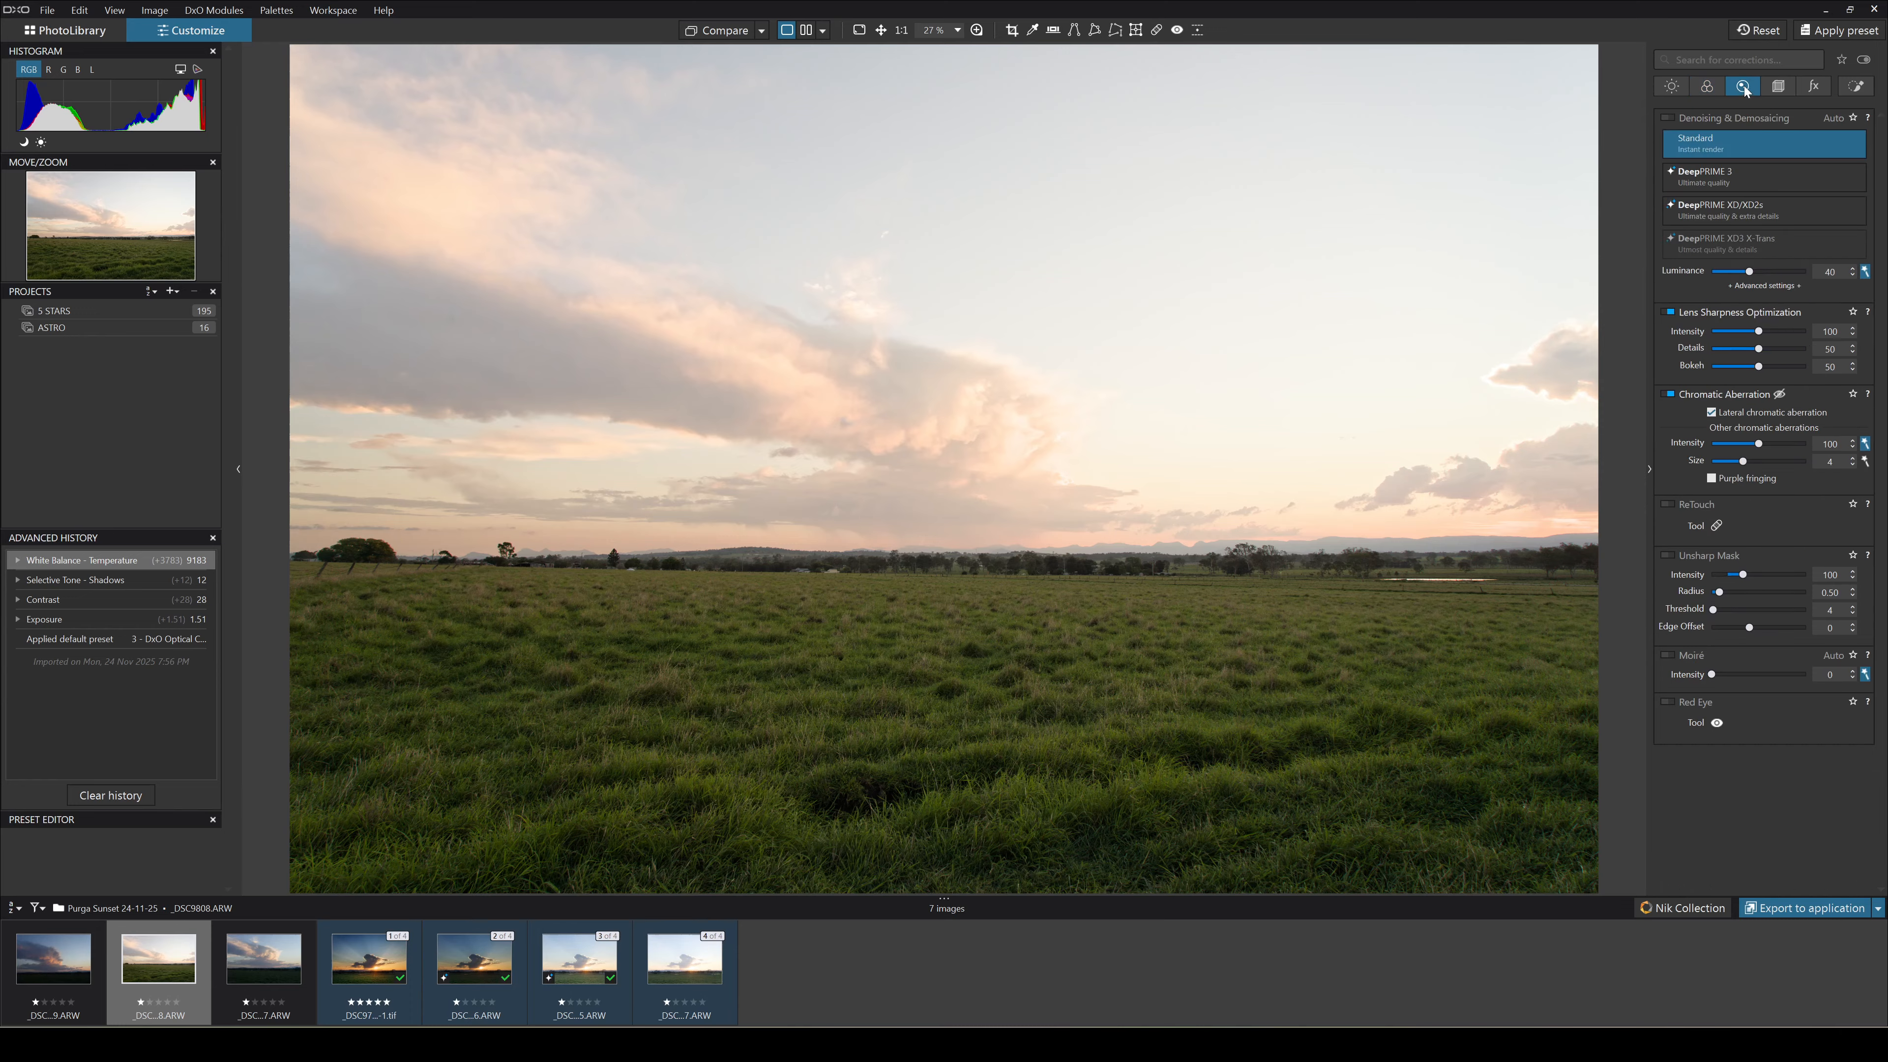
pyautogui.click(1743, 178)
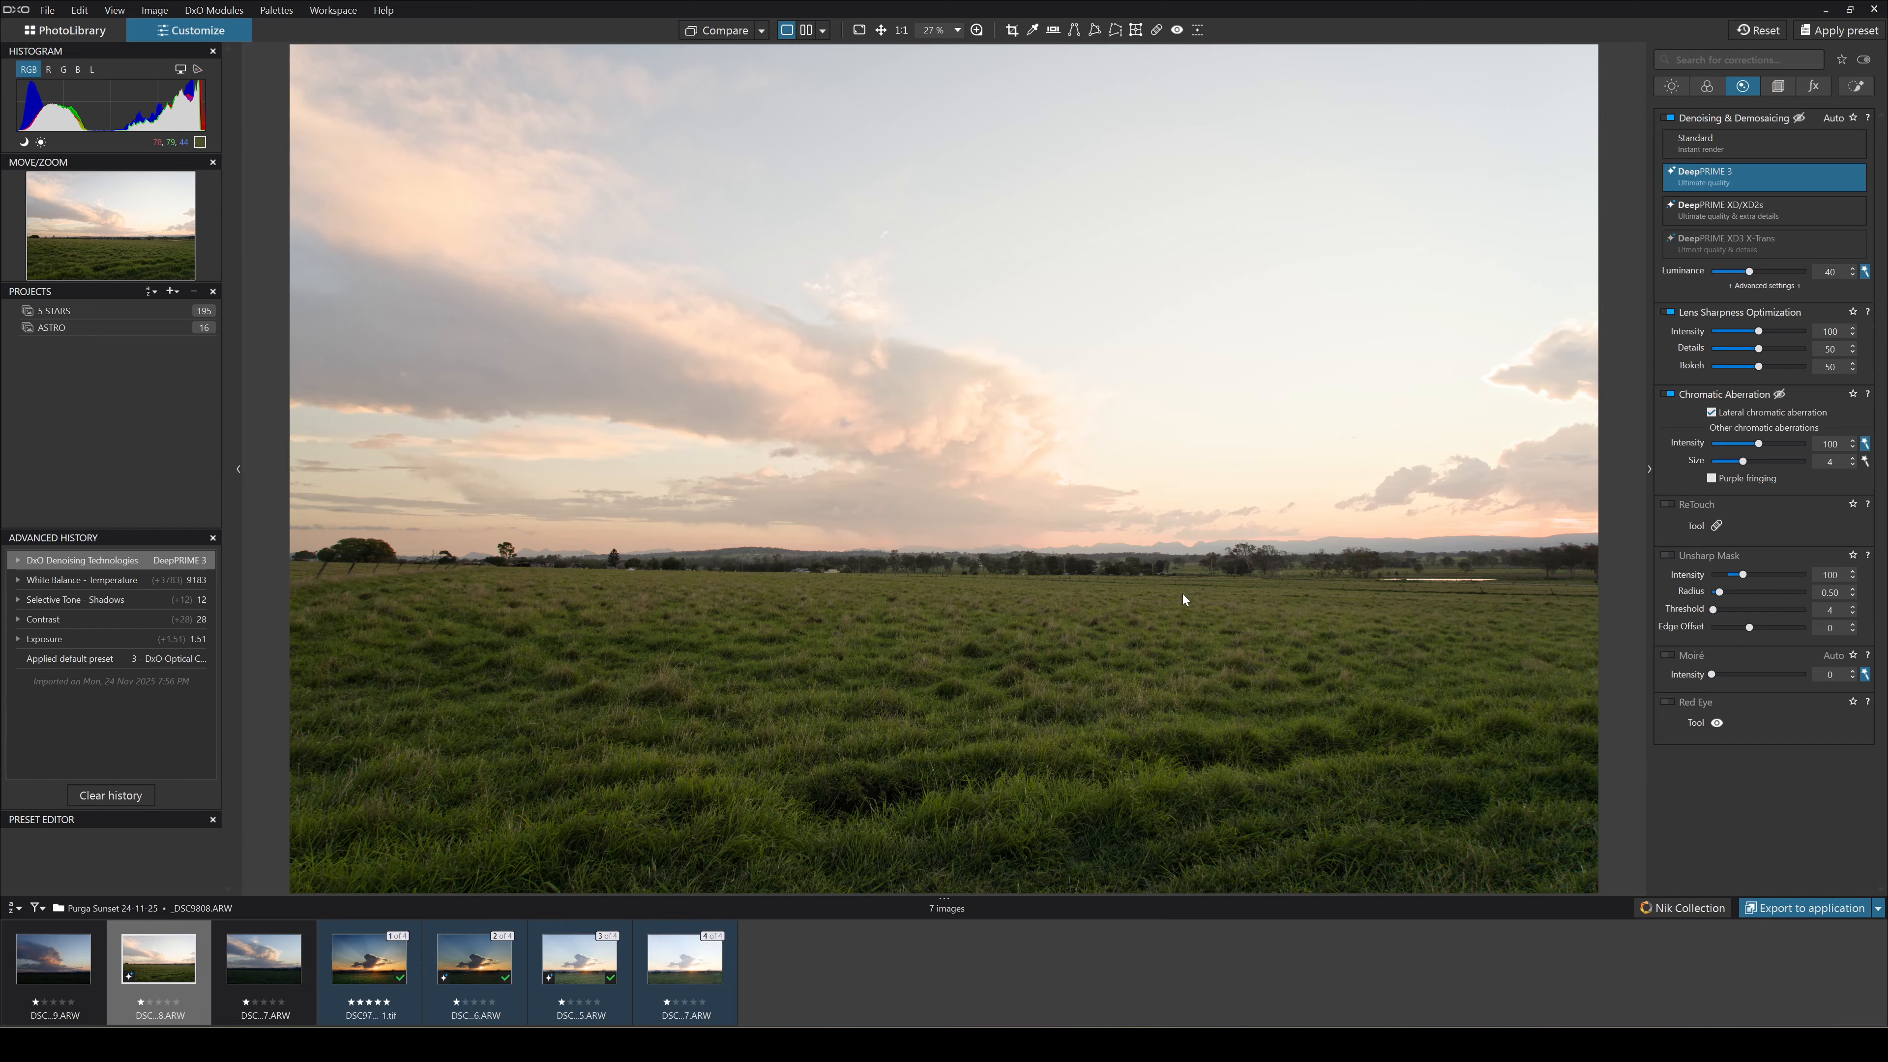
pyautogui.press('l')
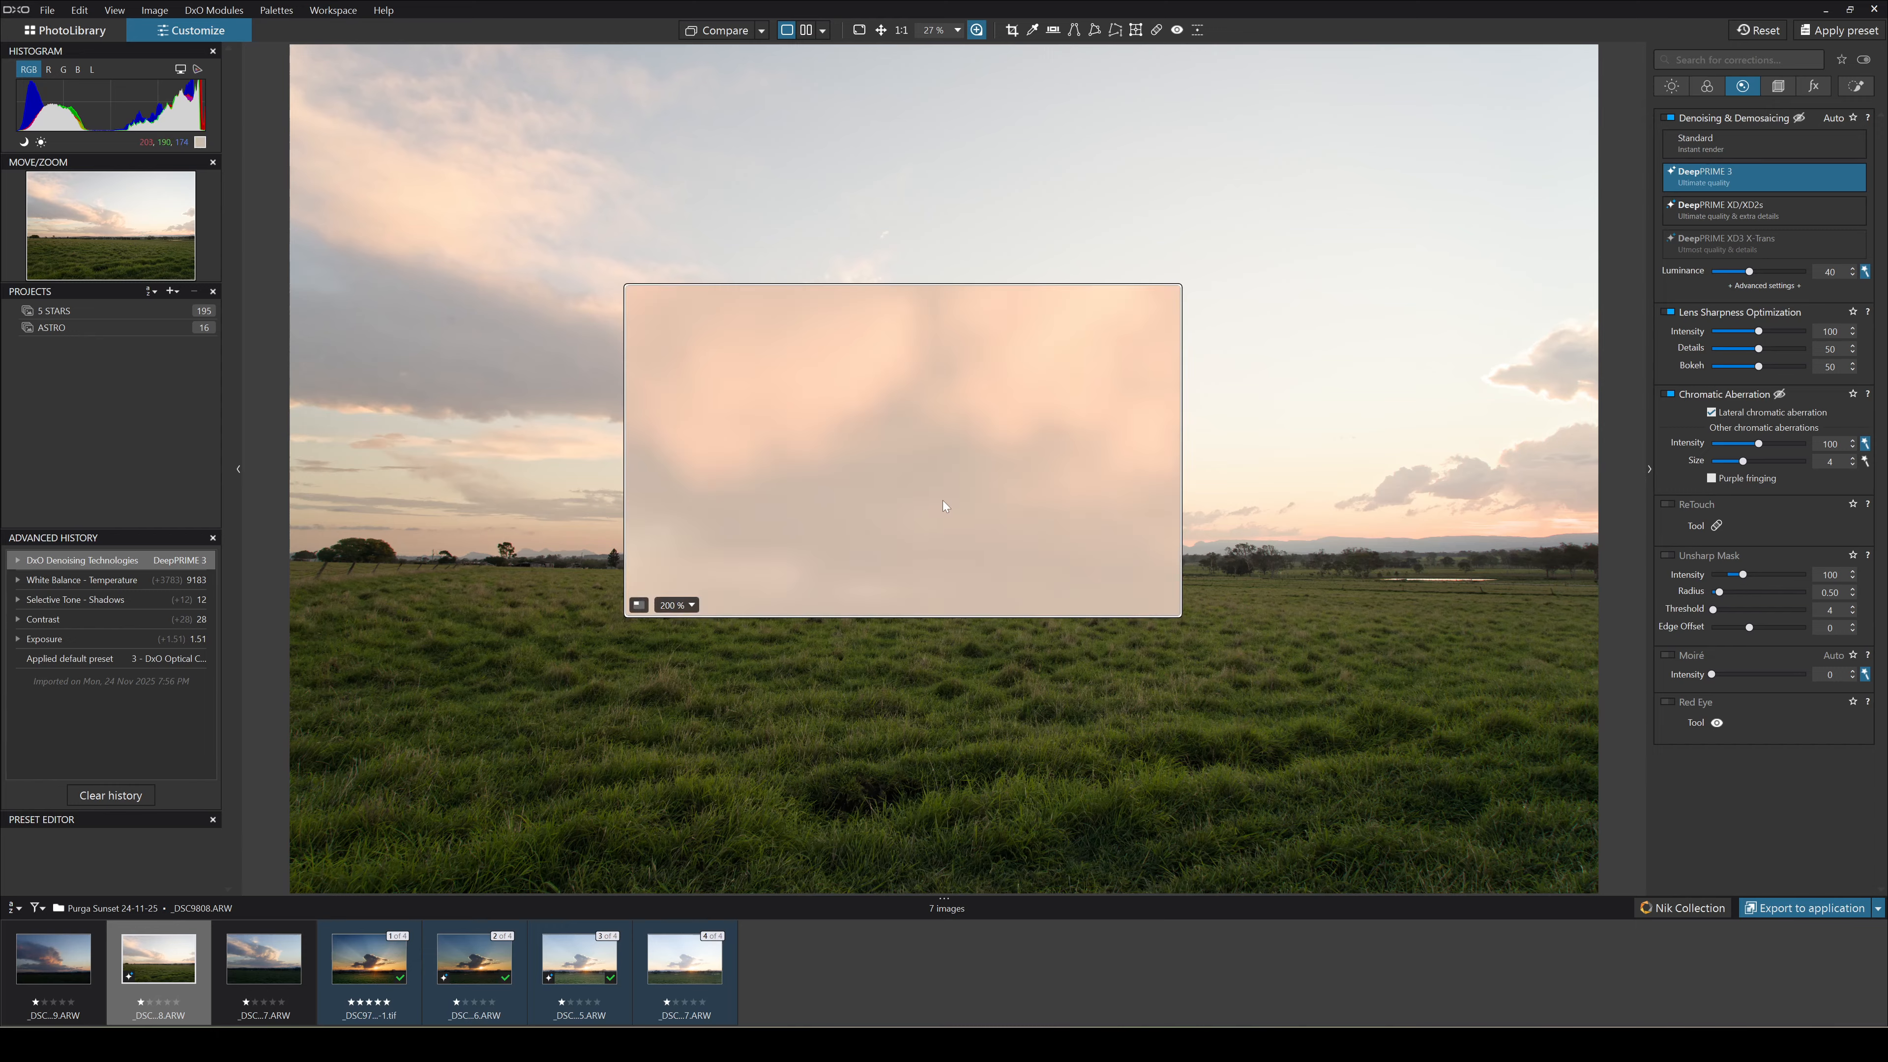
pyautogui.moveTo(943, 501); pyautogui.dragTo(1237, 581)
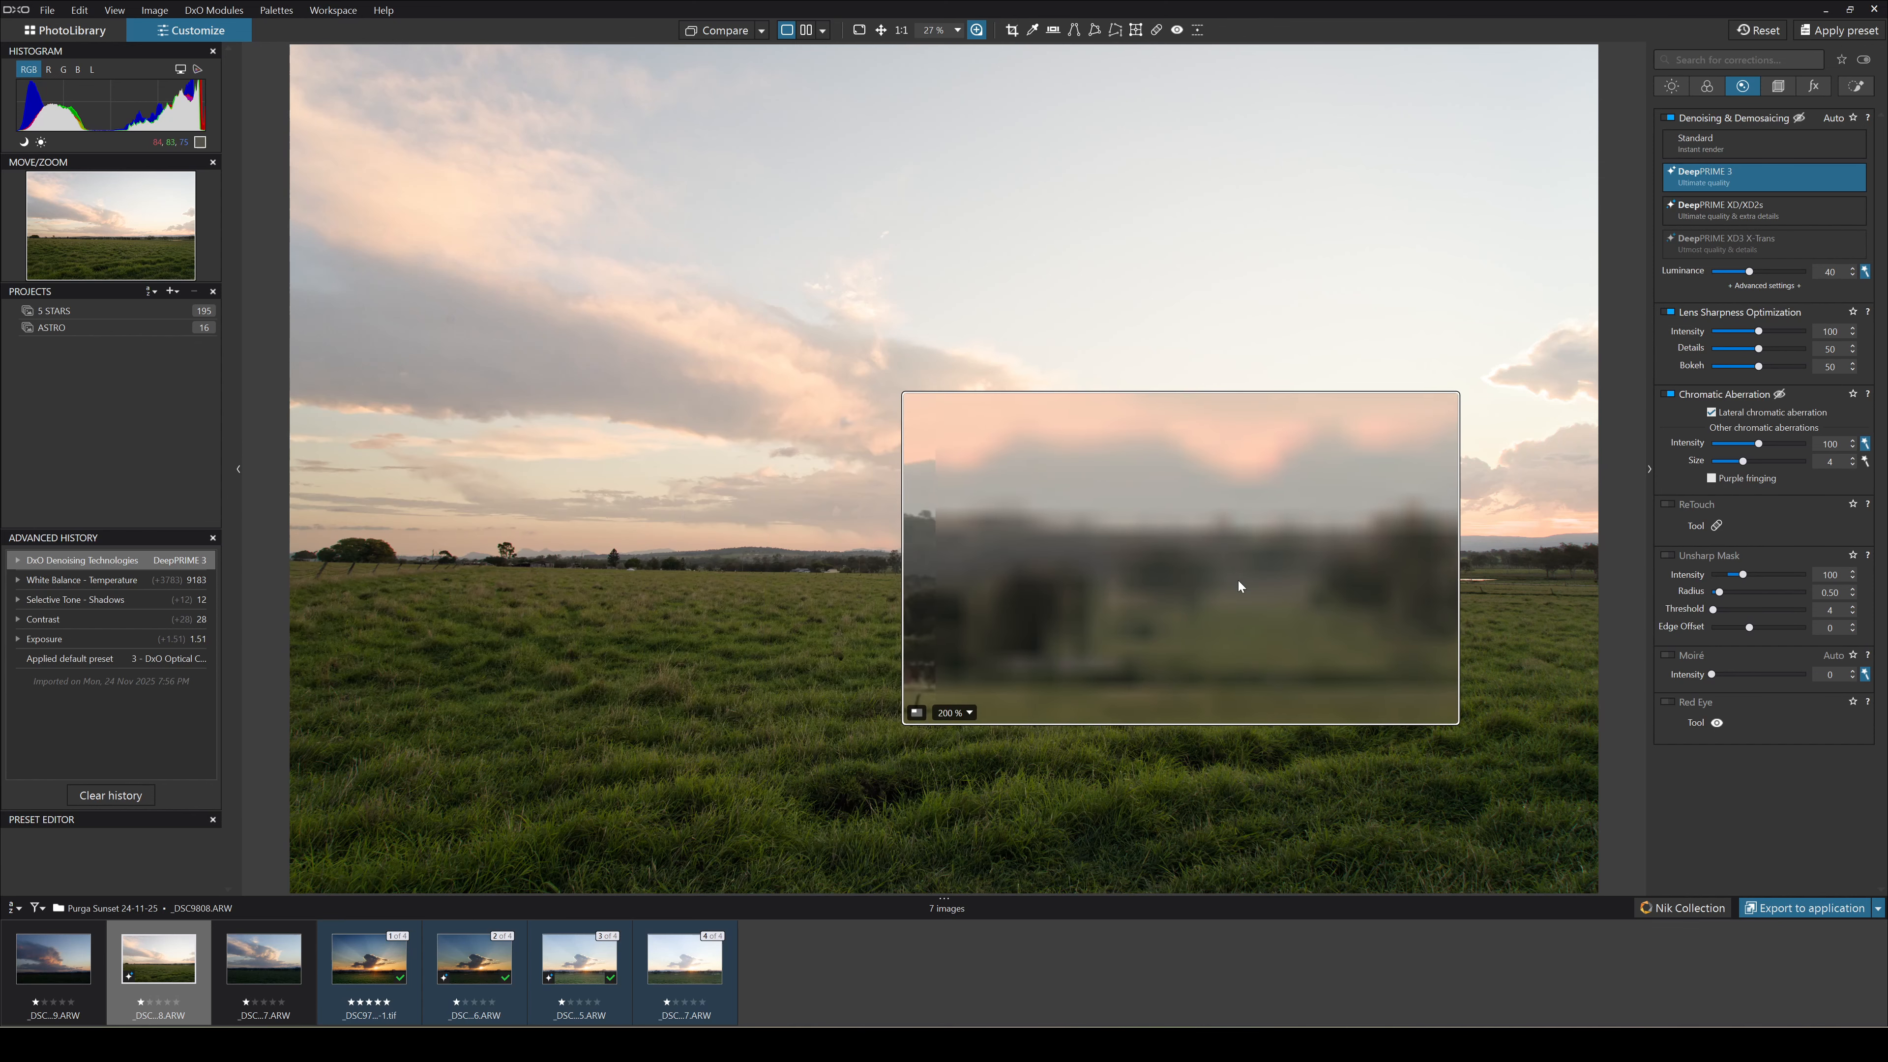
pyautogui.press('Escape')
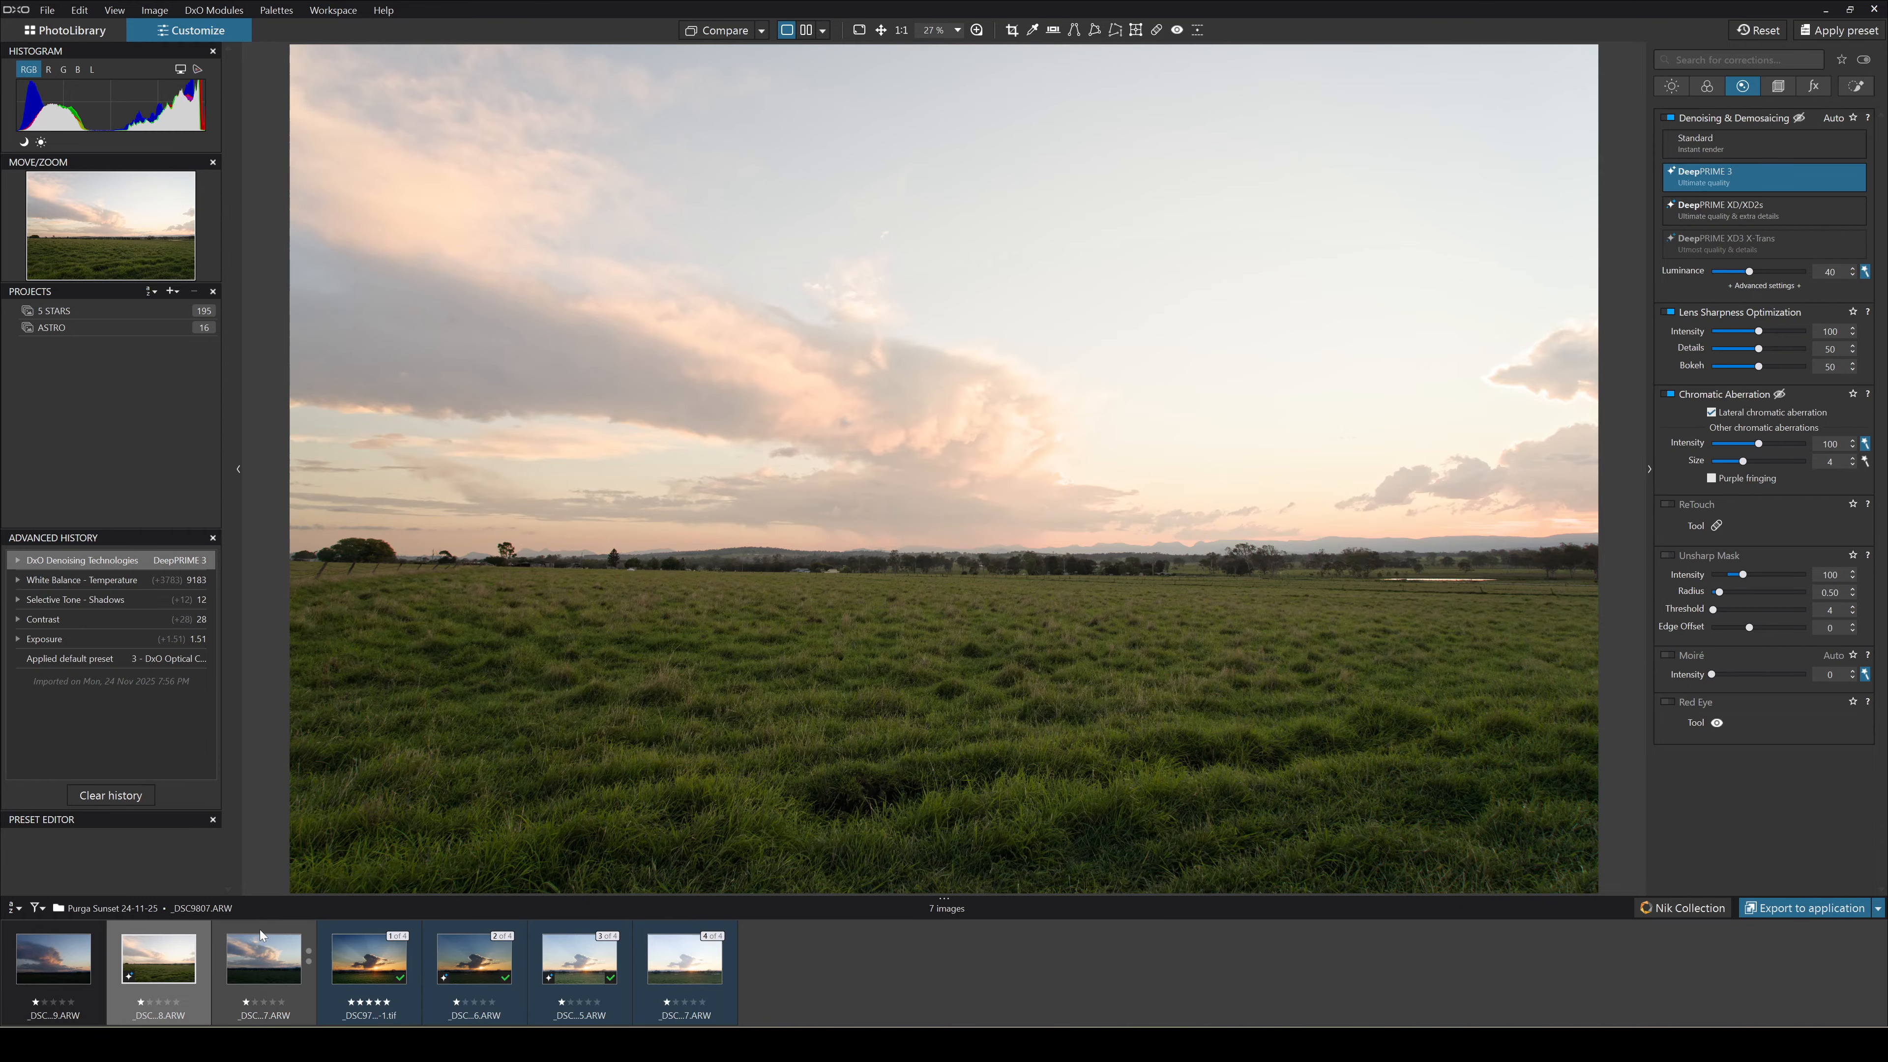
# Open the _DSC9807.ARW photo and apply DeepPRIME 3 denoising to it.
pyautogui.click(260, 960)
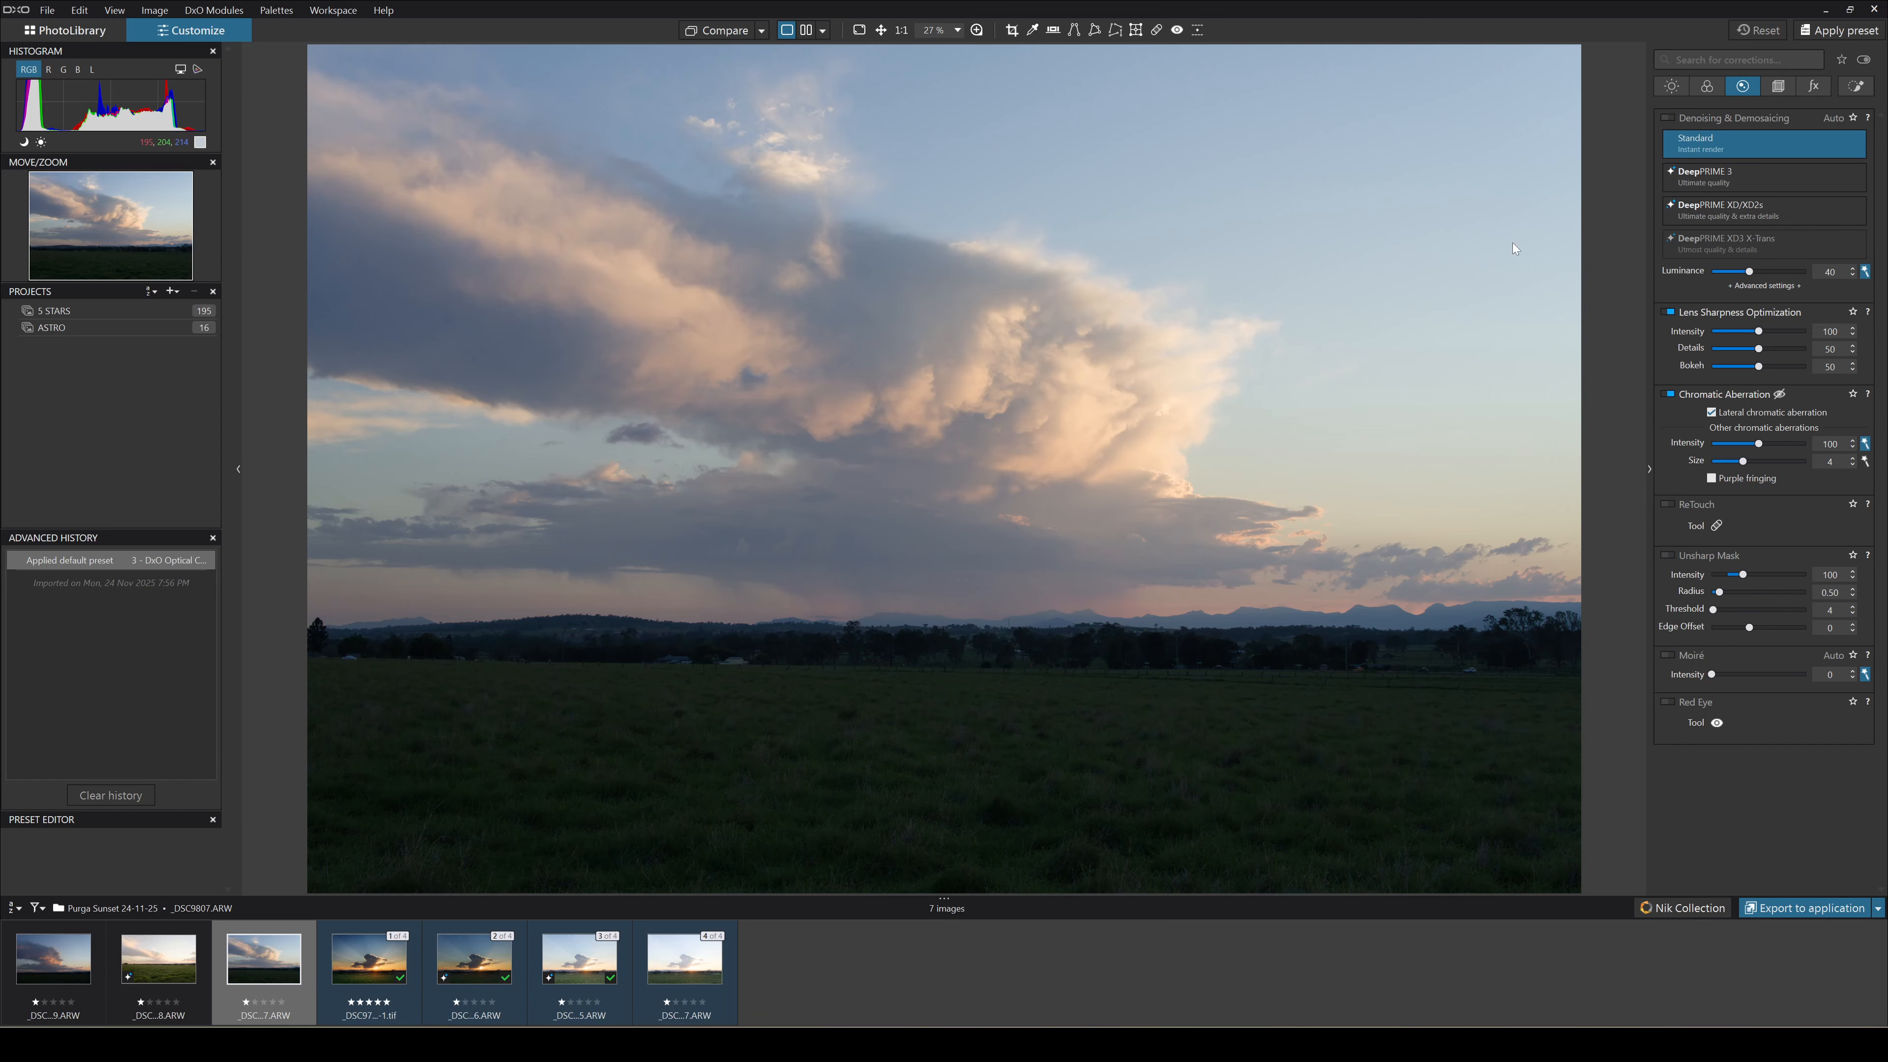
pyautogui.click(1750, 174)
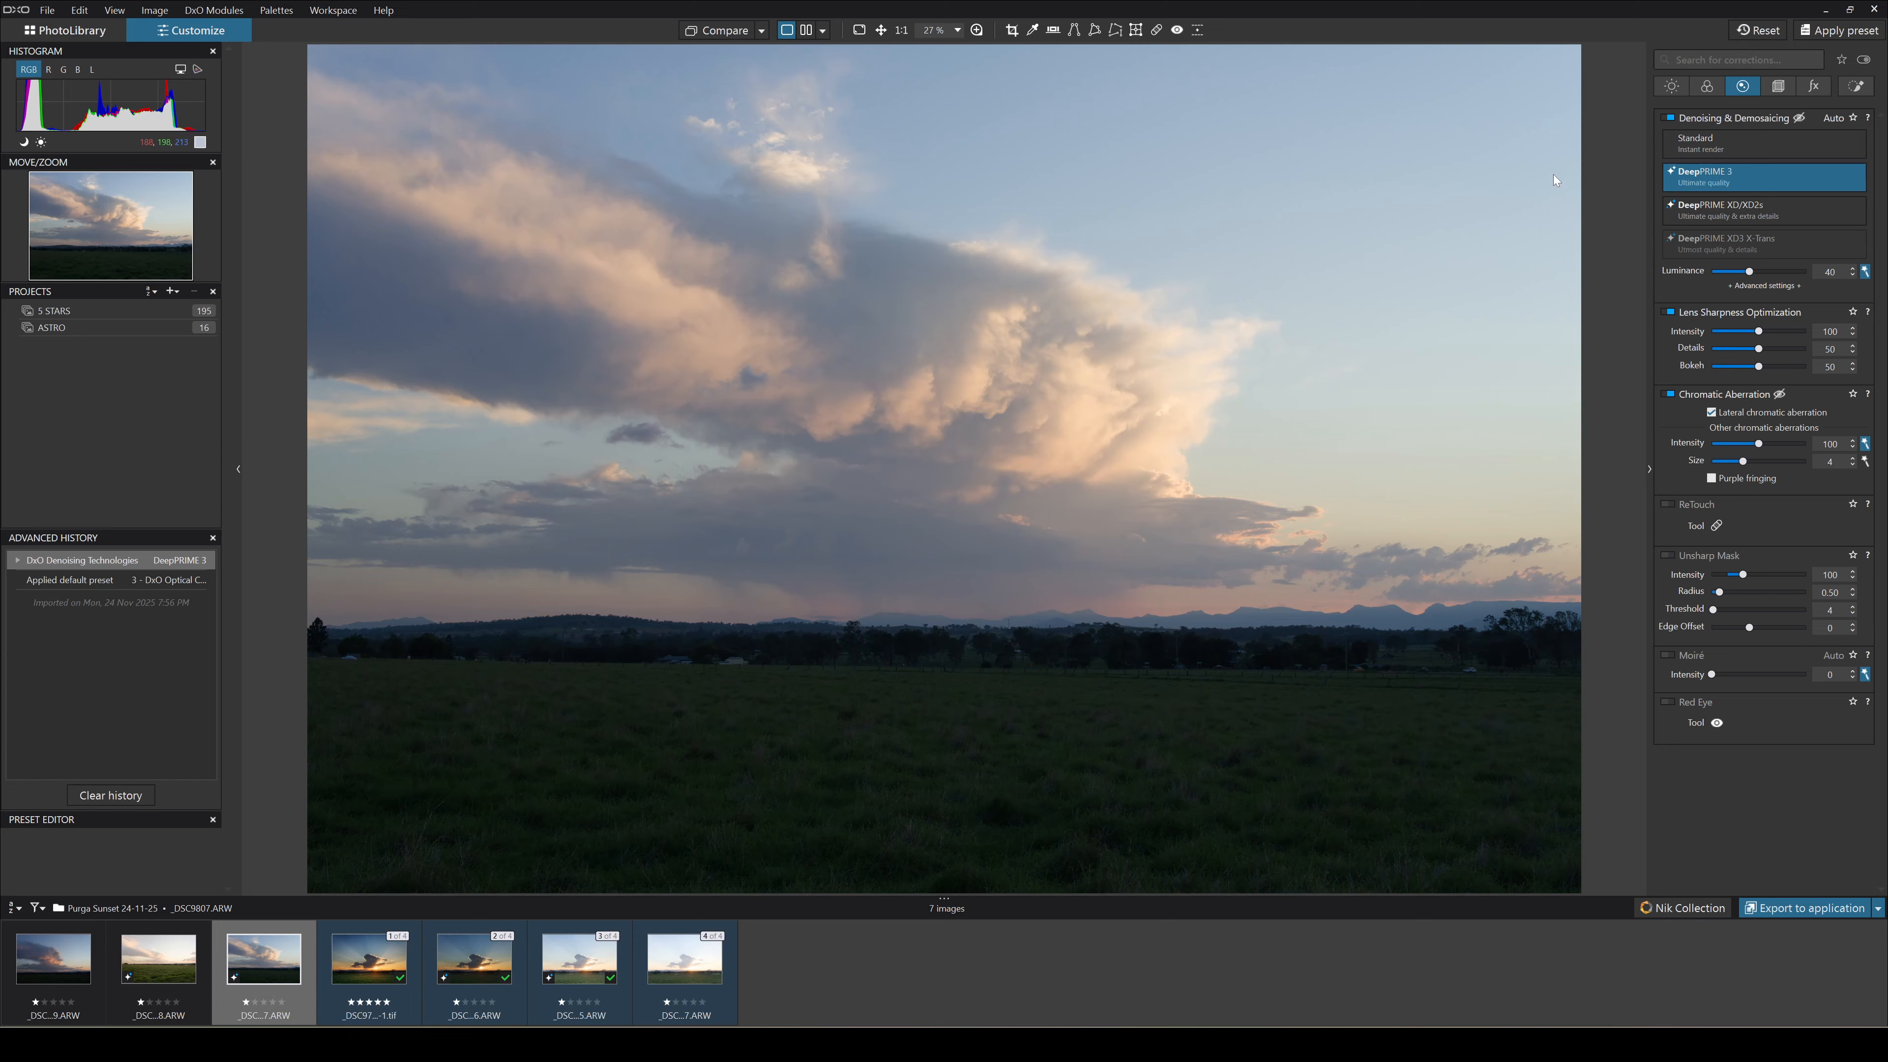
# Set the photo's exposure to 0.89, highlights to -65, contrast to 16, microcontrast to 0 and fine contrast to 25.
pyautogui.click(1673, 86)
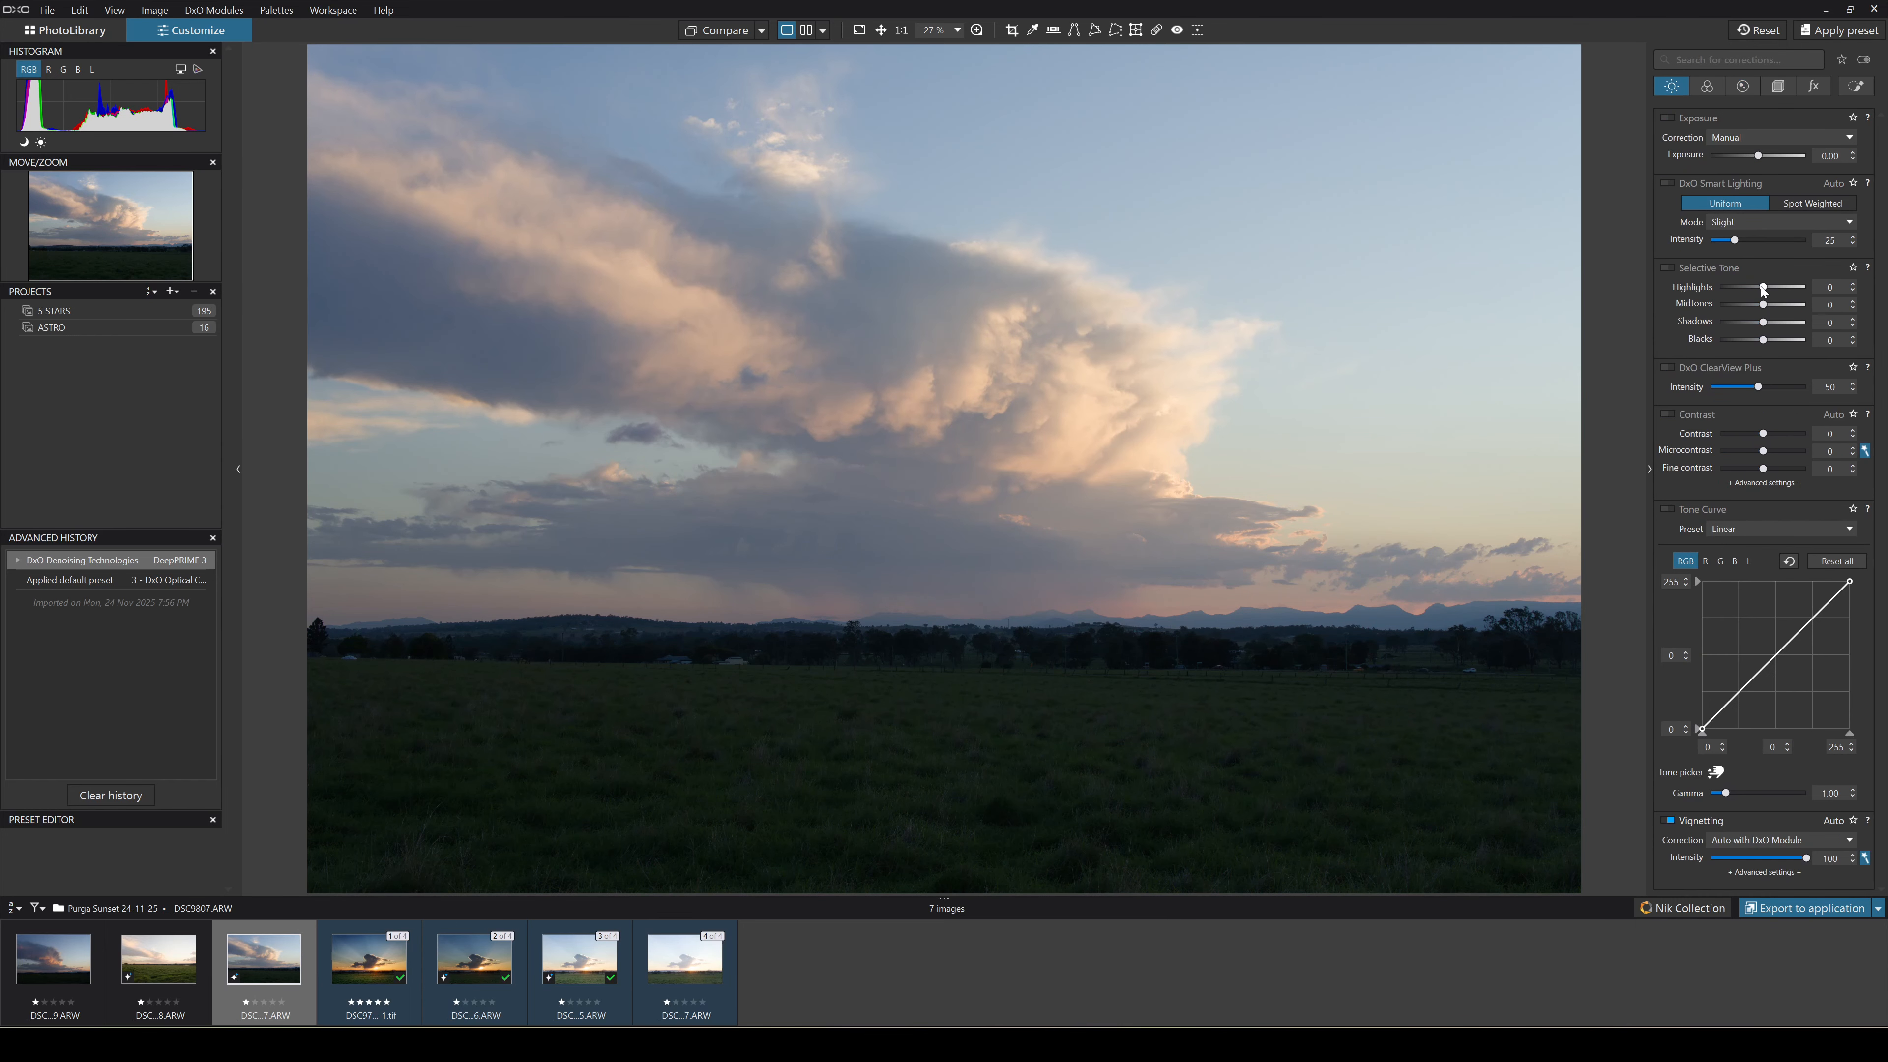
pyautogui.moveTo(1763, 288); pyautogui.dragTo(1740, 293)
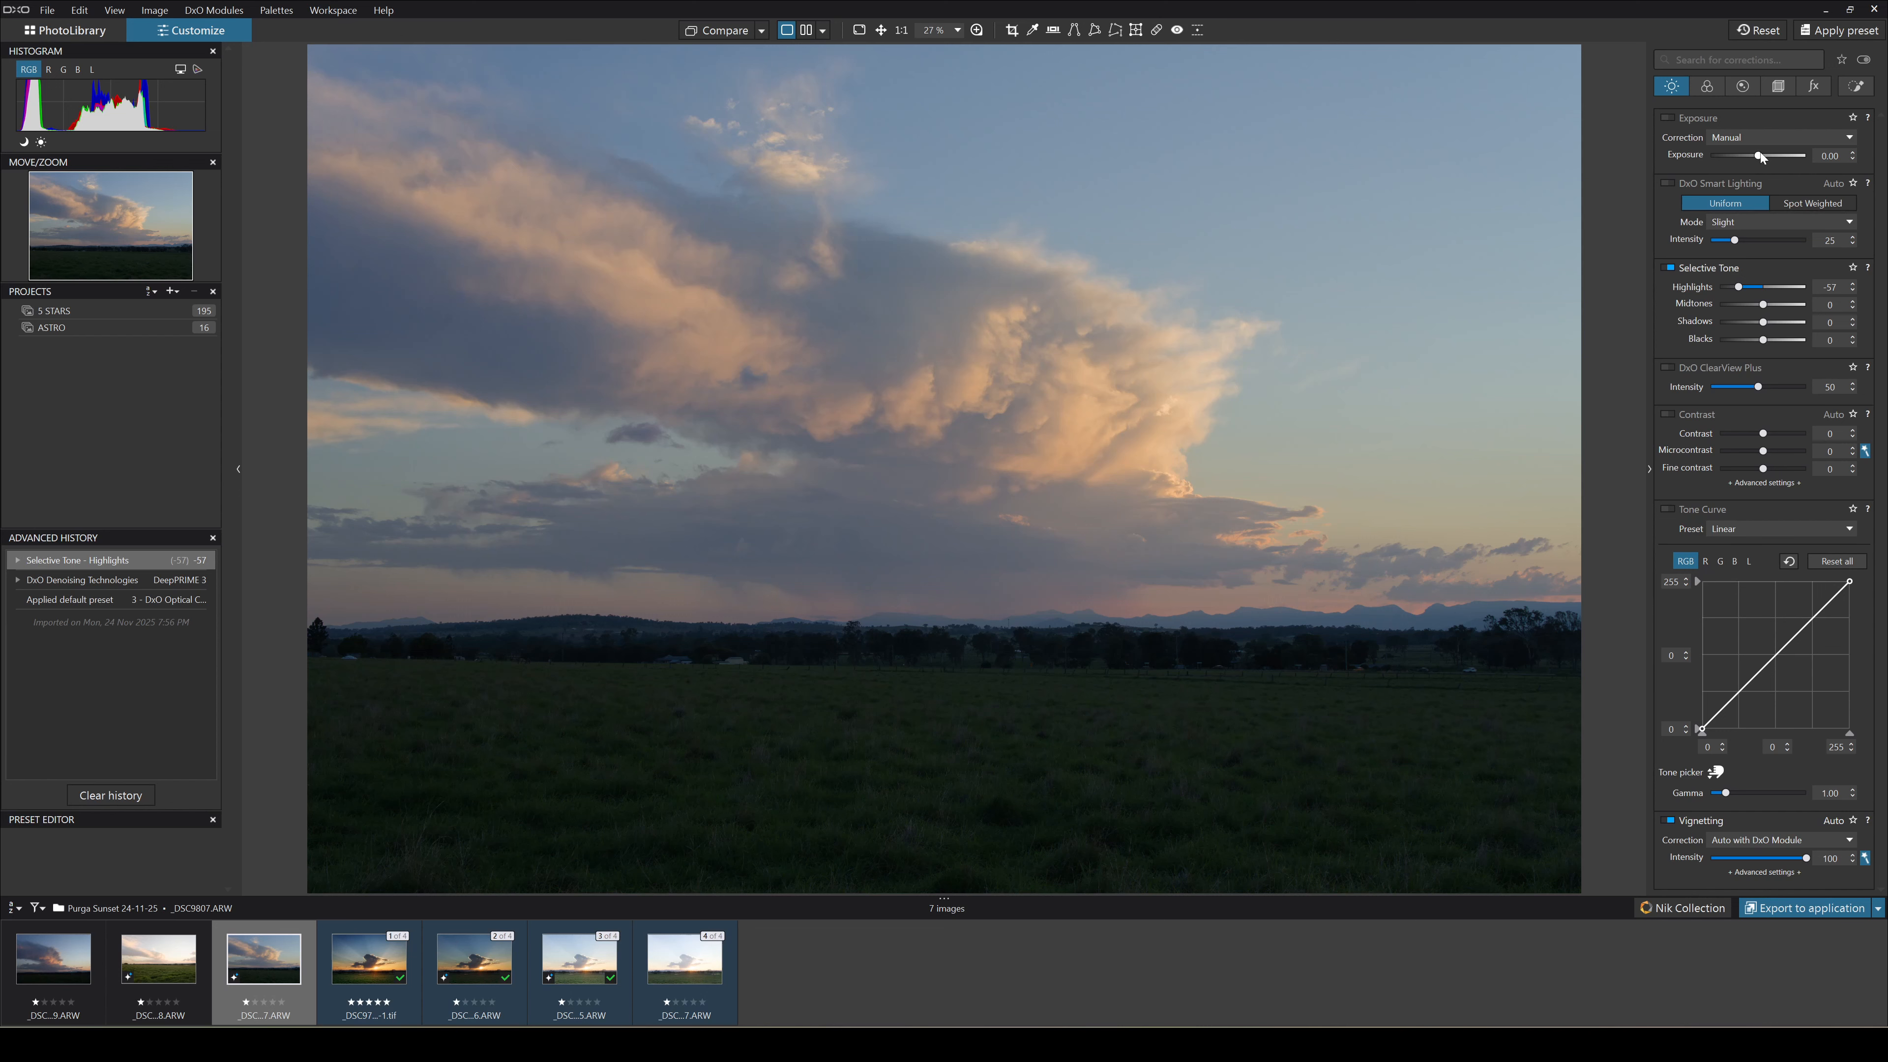
pyautogui.moveTo(1763, 153); pyautogui.dragTo(1772, 157)
pyautogui.moveTo(1743, 290); pyautogui.dragTo(1736, 290)
pyautogui.moveTo(1761, 434); pyautogui.dragTo(1771, 436)
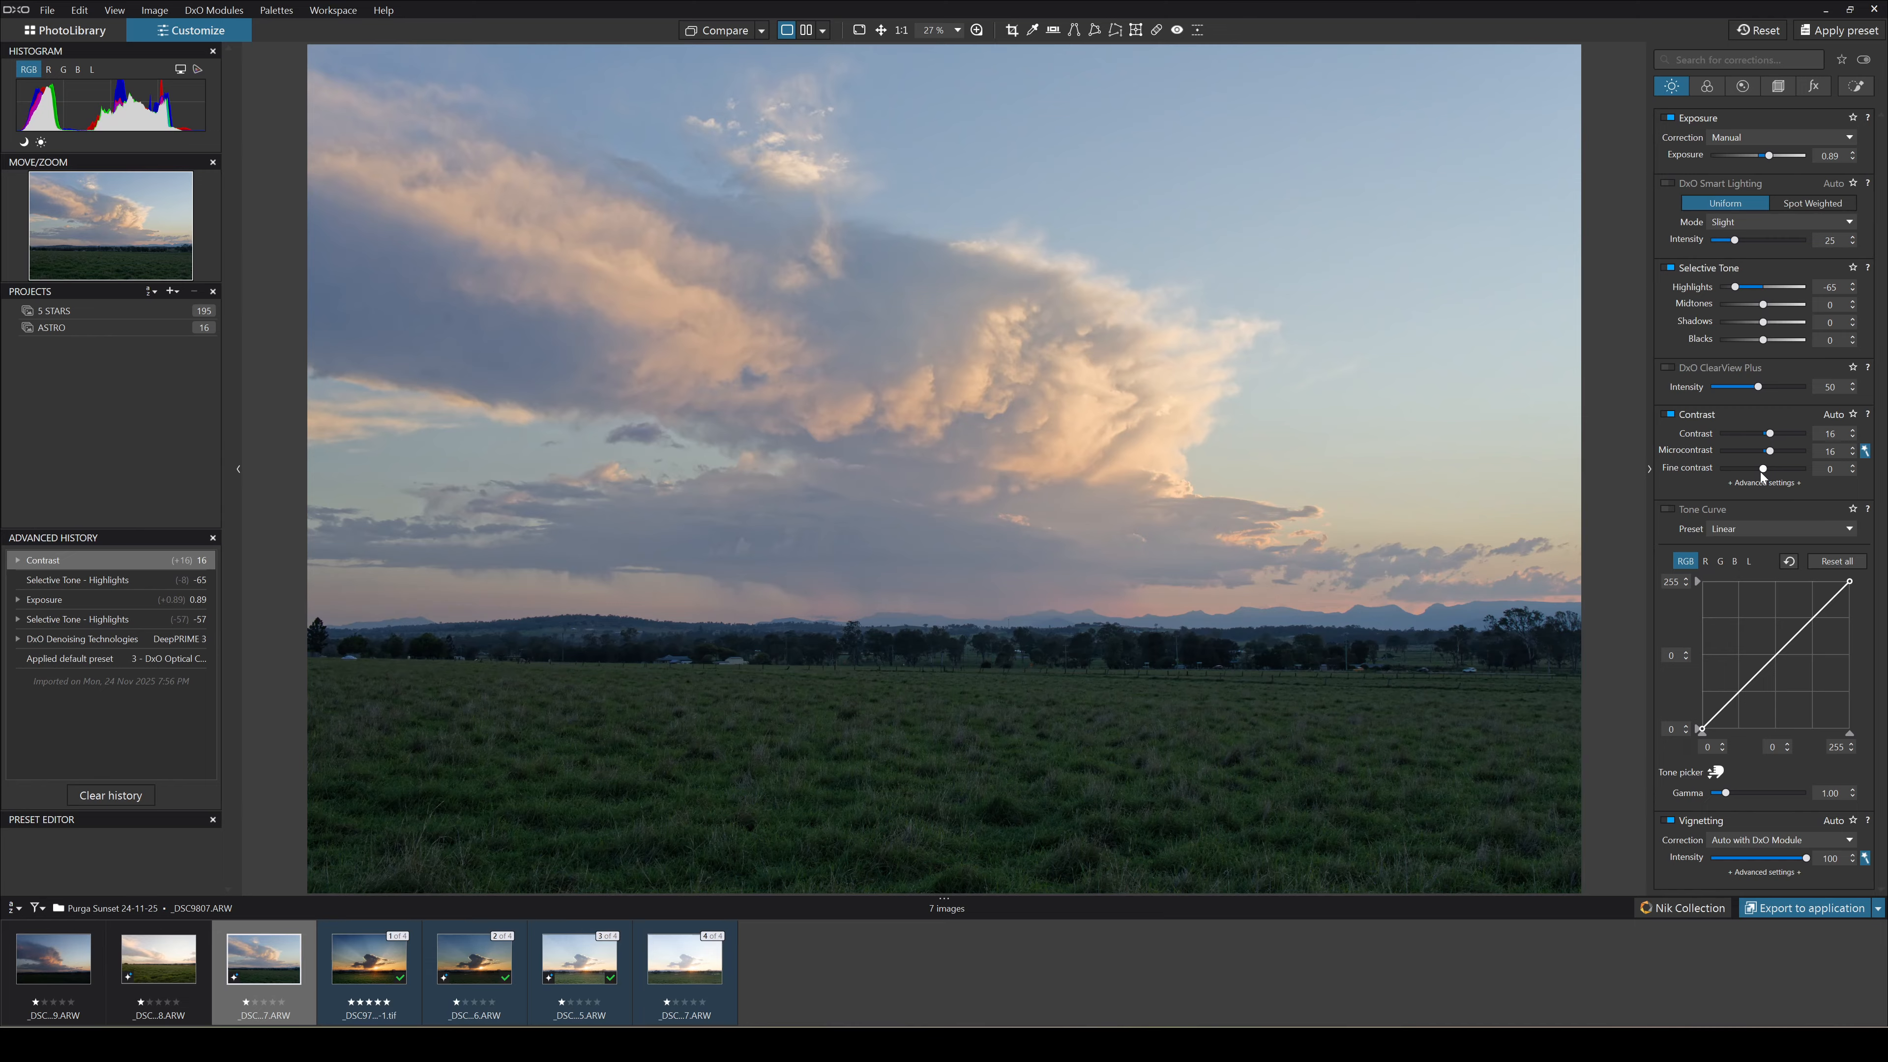
pyautogui.moveTo(1772, 453); pyautogui.dragTo(1774, 471)
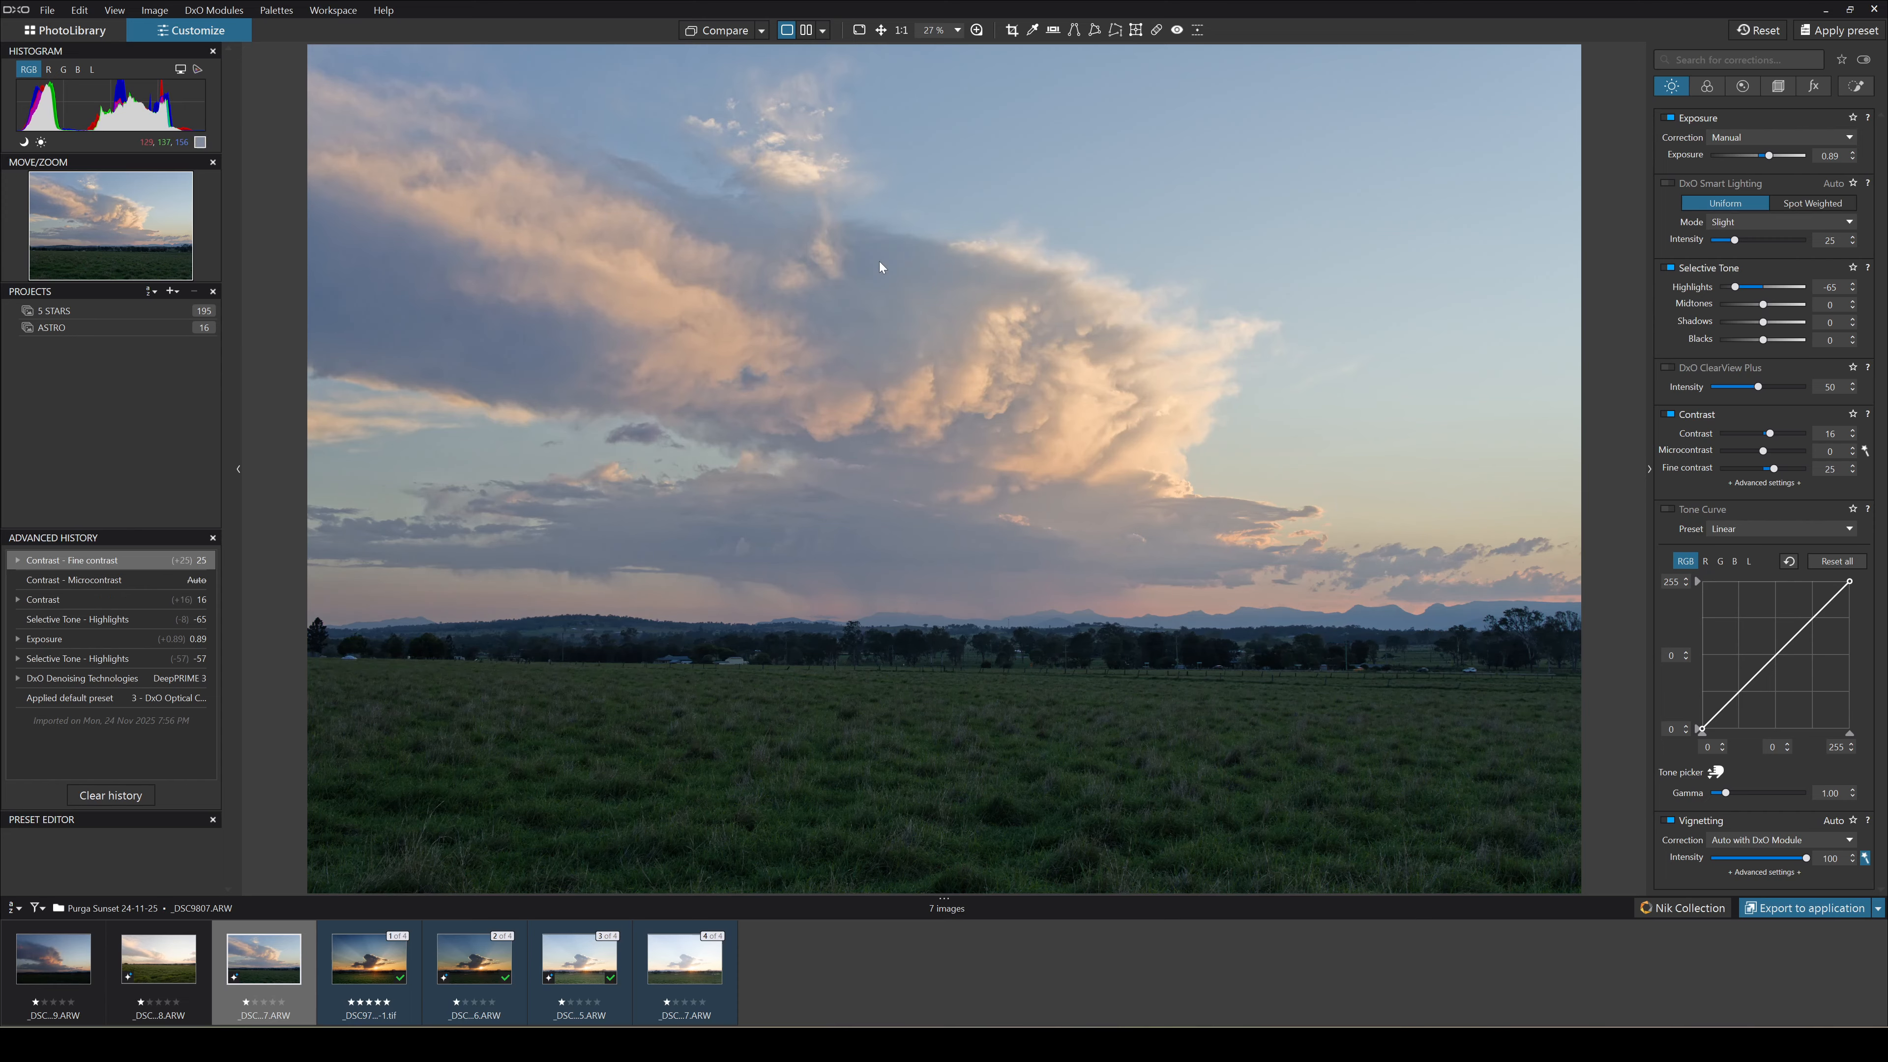
# Set the RAW white balance temperature to 6530 and examine the clouds up close.
pyautogui.click(1707, 87)
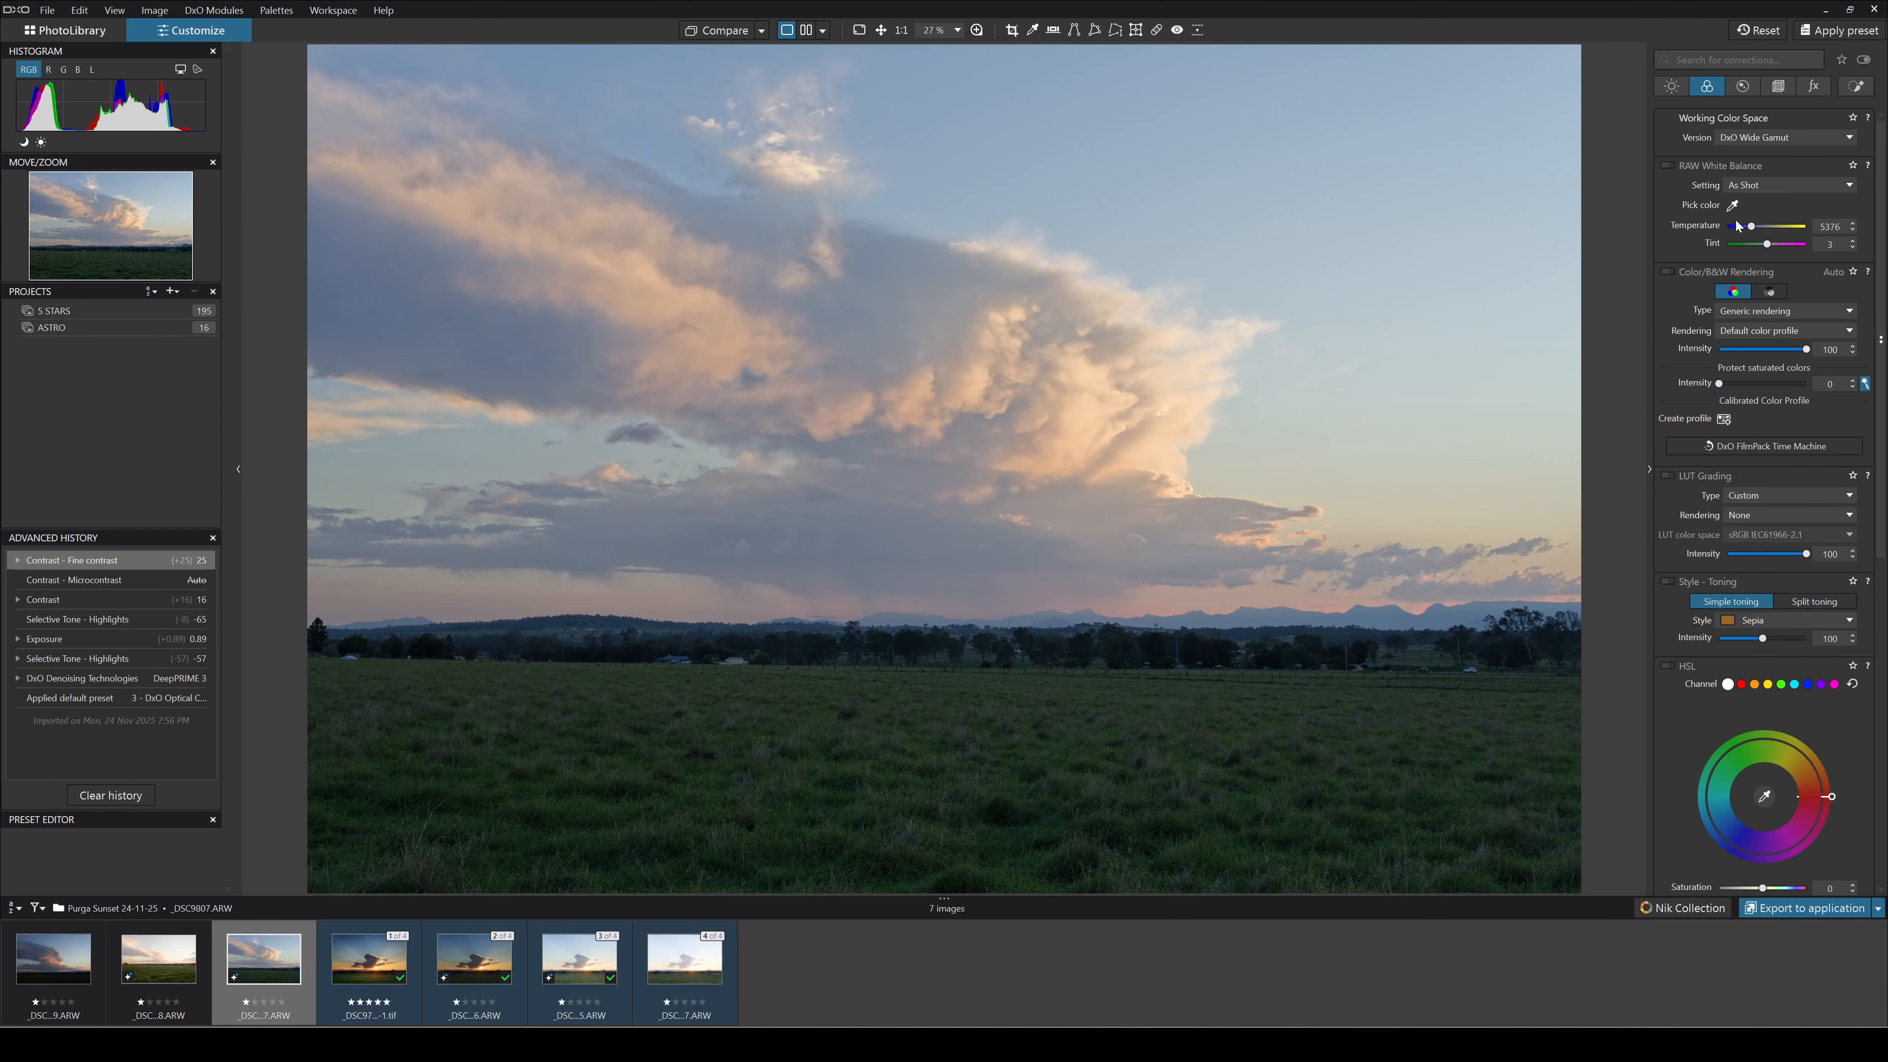
pyautogui.moveTo(1752, 225); pyautogui.dragTo(1756, 225)
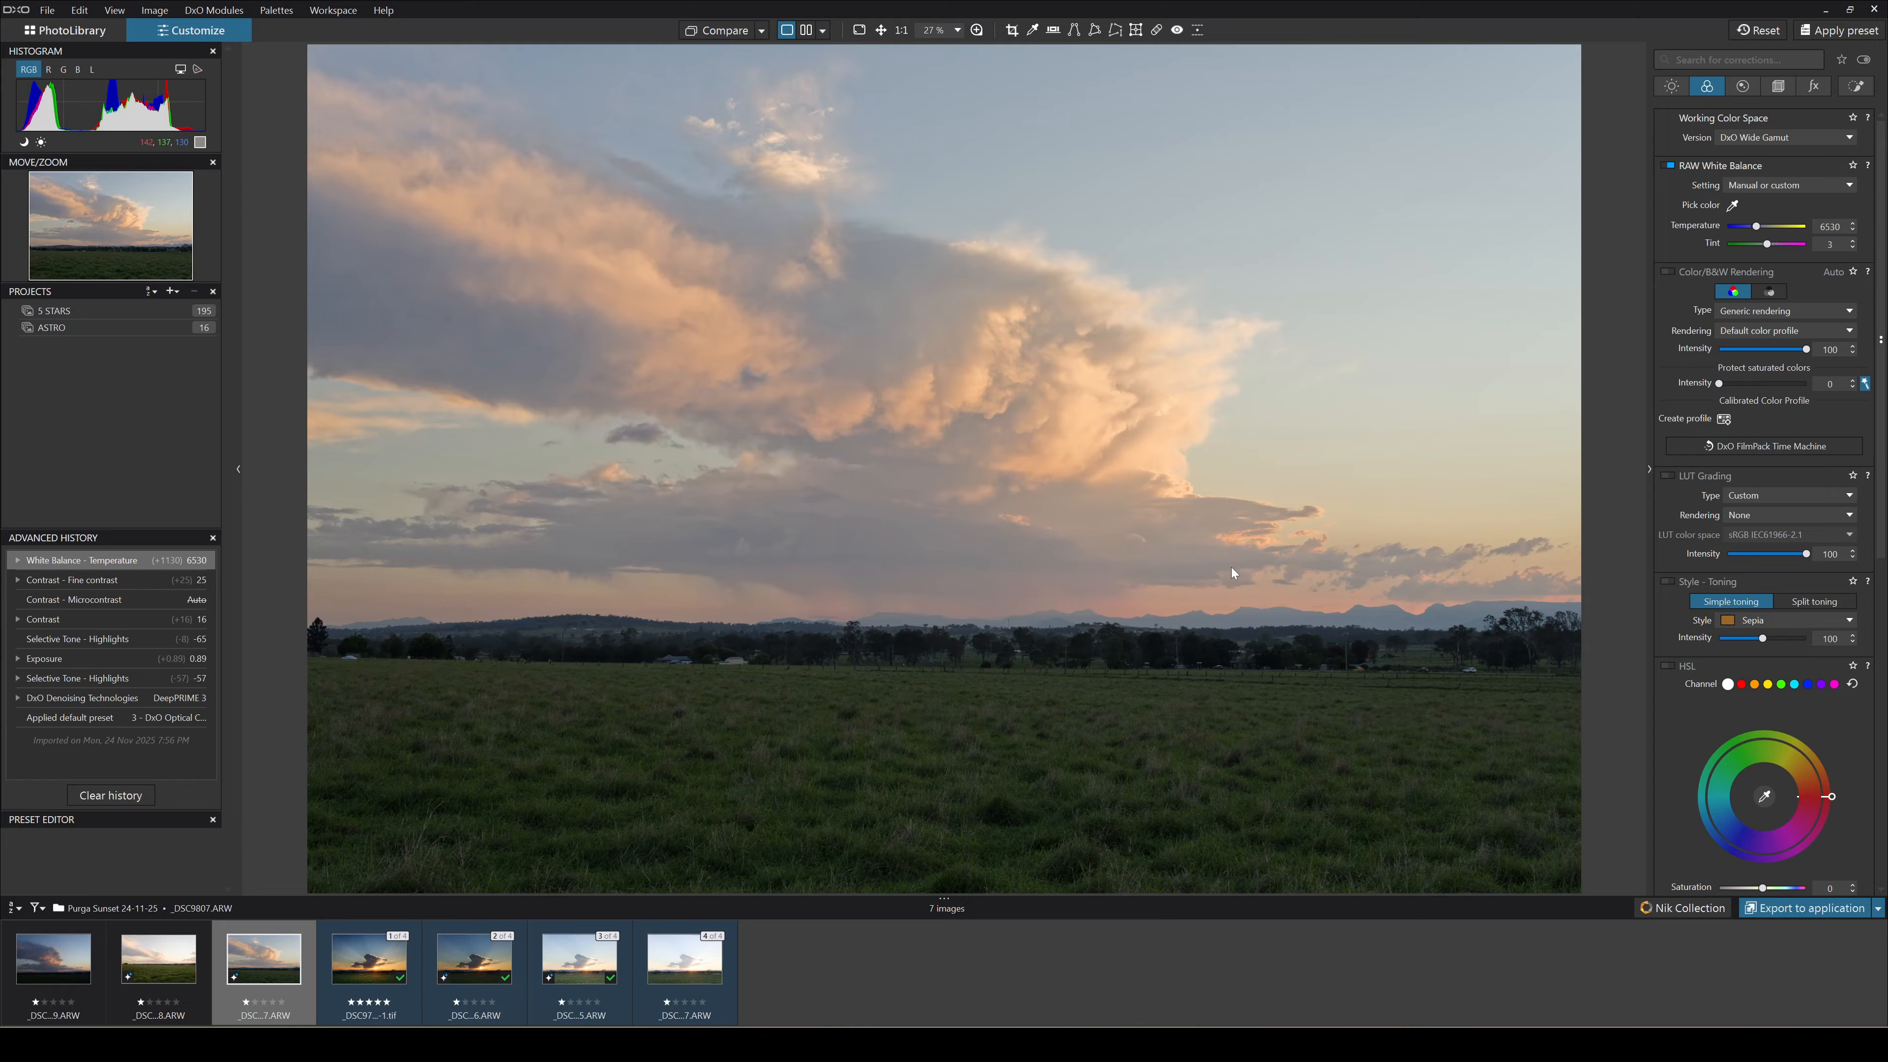
pyautogui.scroll(-7, 1715, 544)
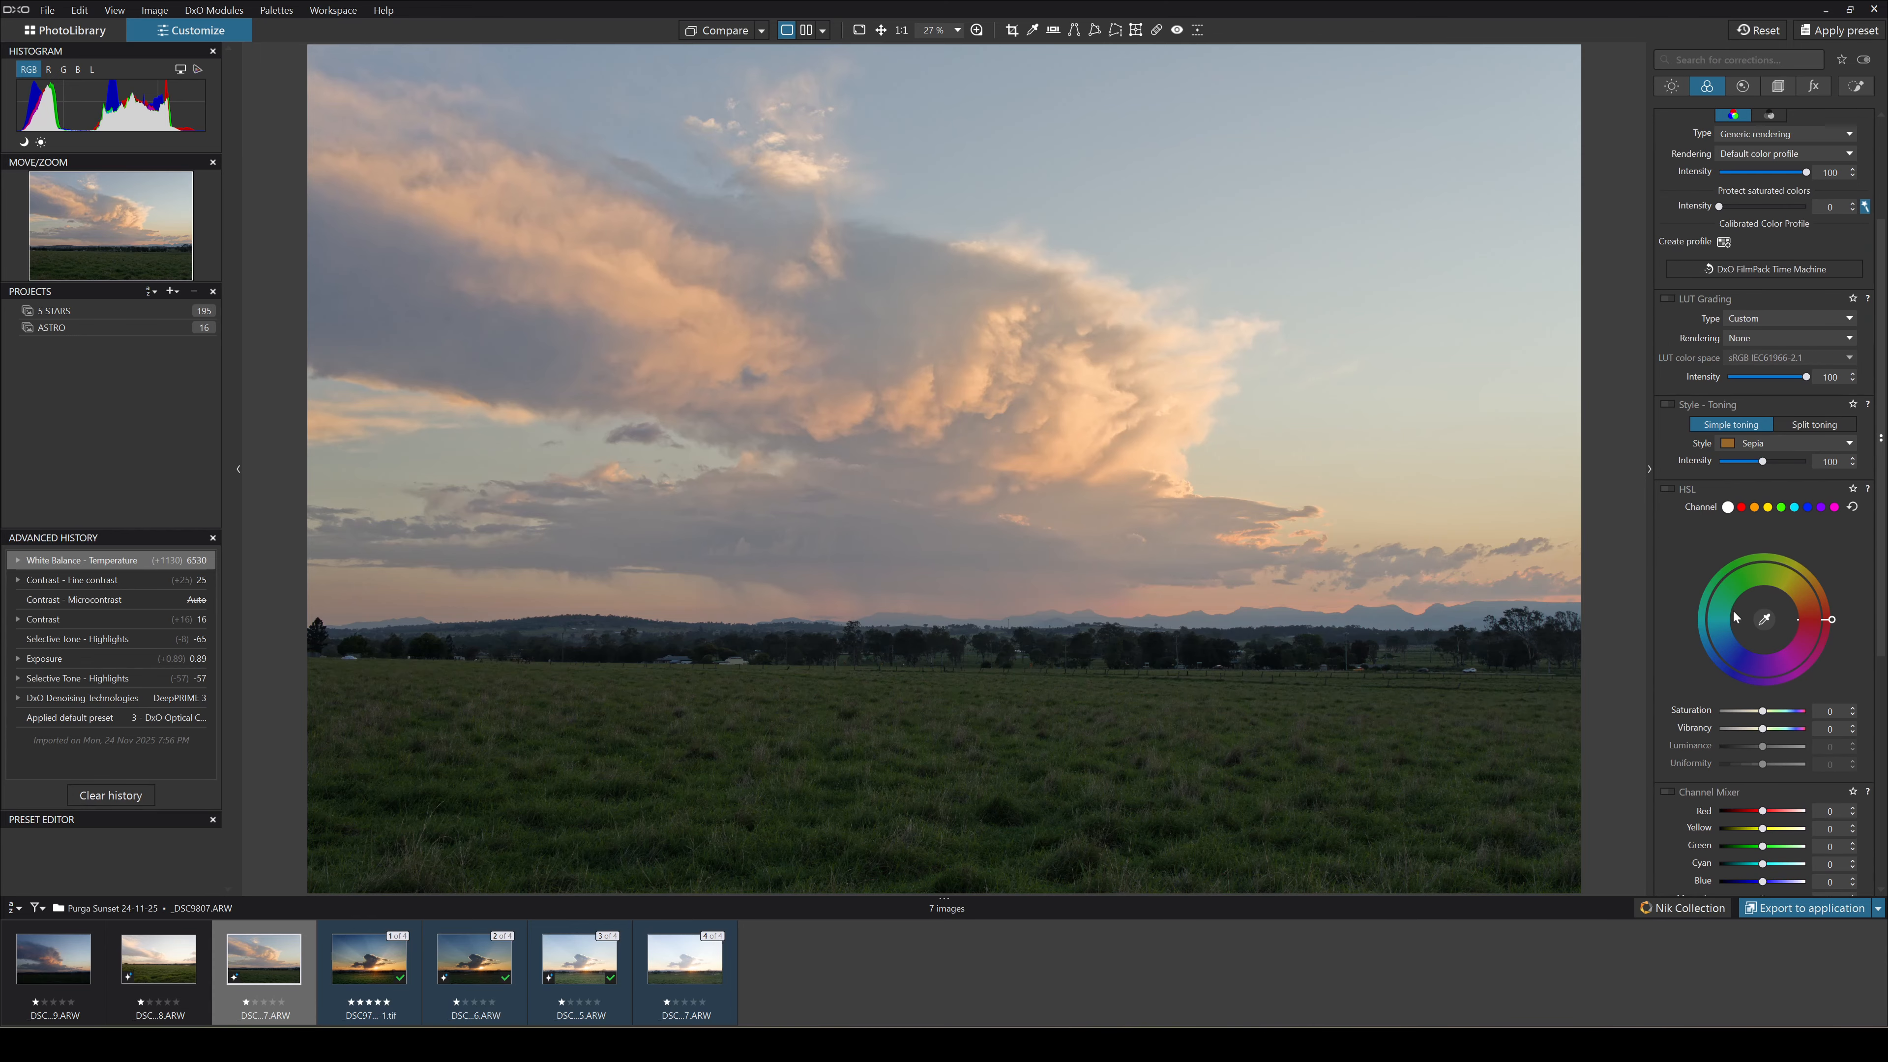
pyautogui.scroll(-1, 1734, 612)
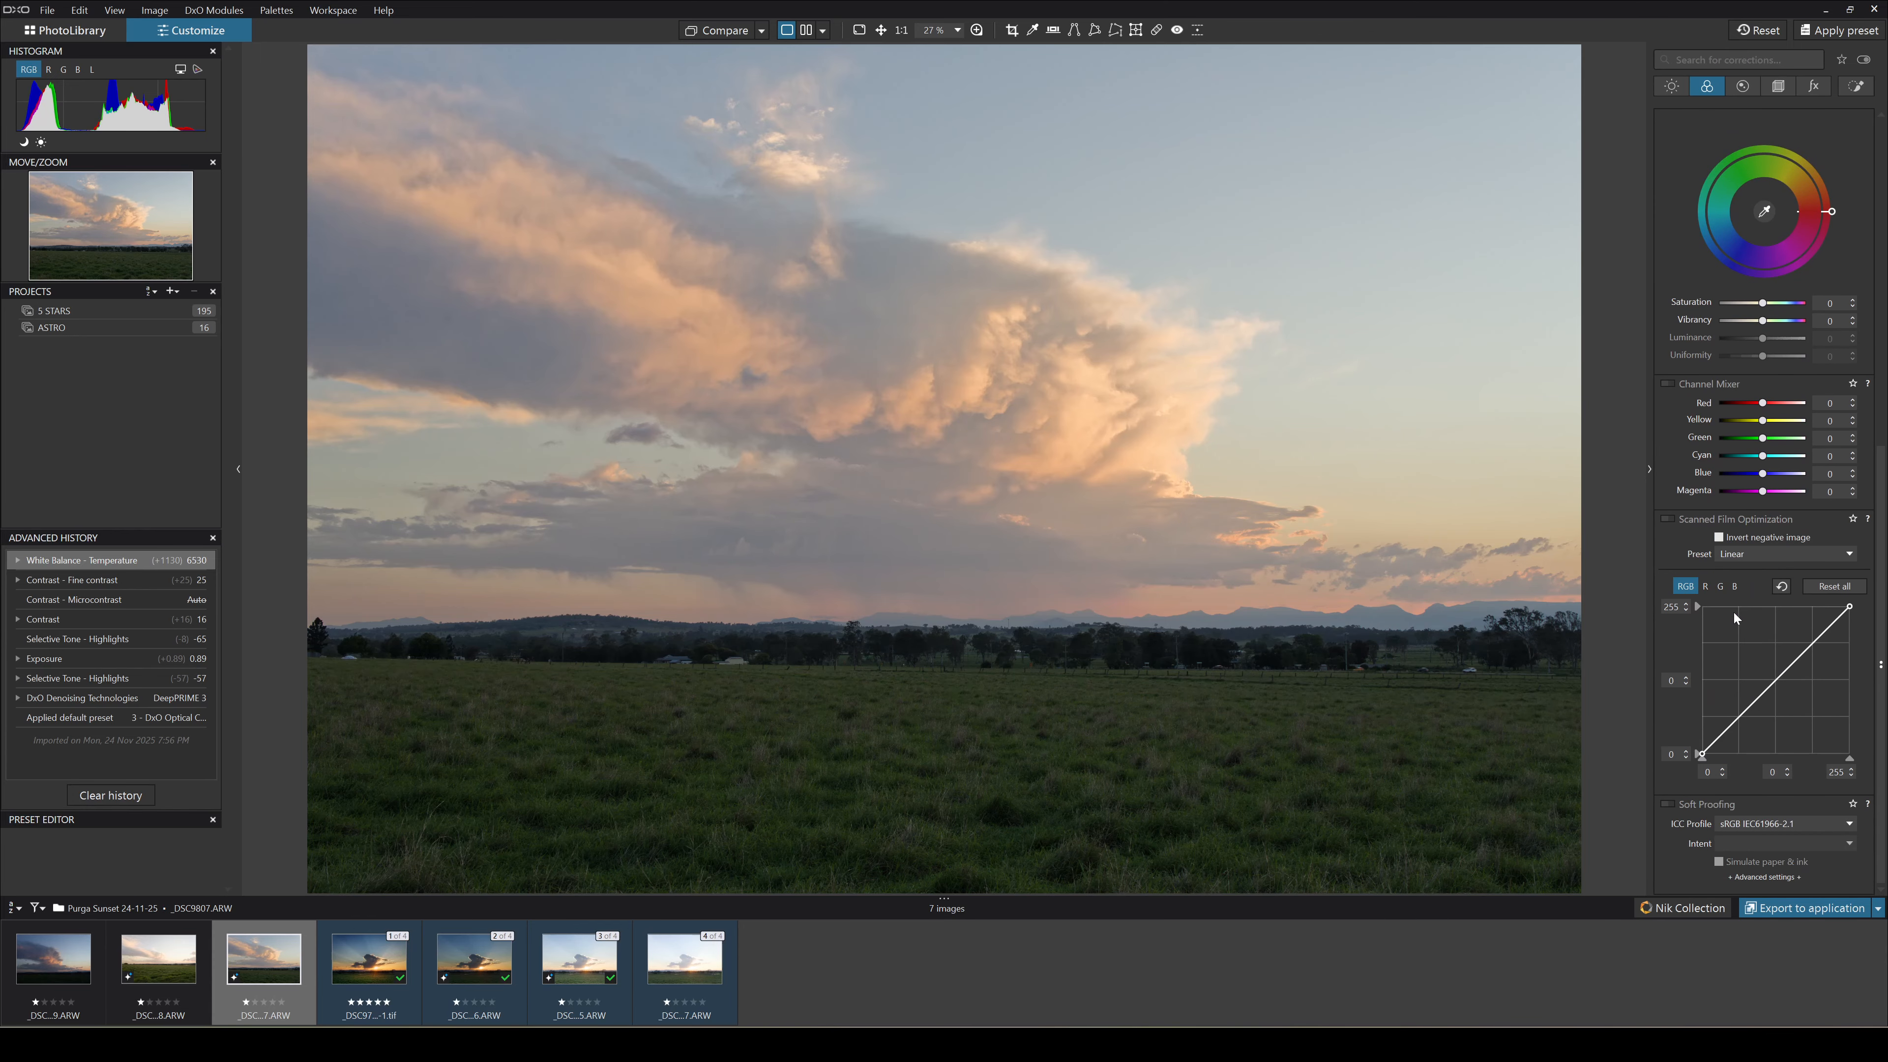
pyautogui.scroll(6, 1733, 635)
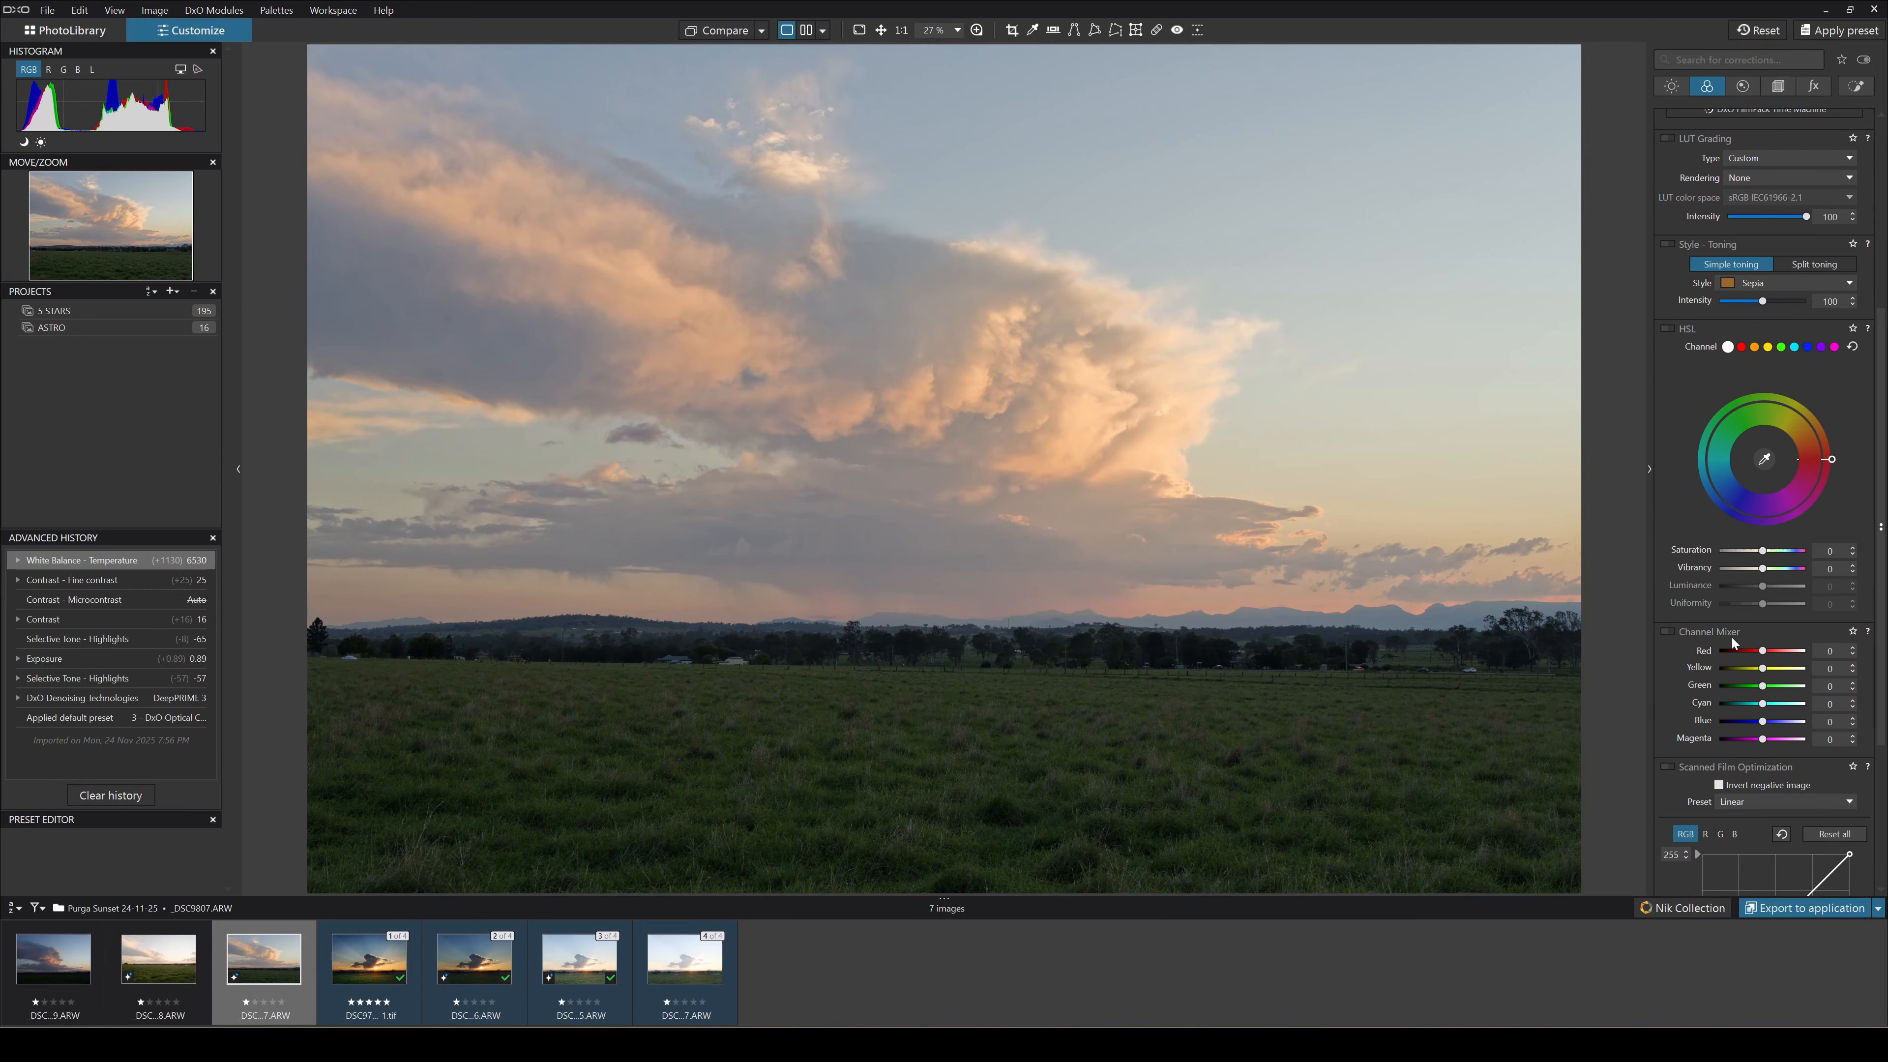
pyautogui.scroll(5, 1167, 397)
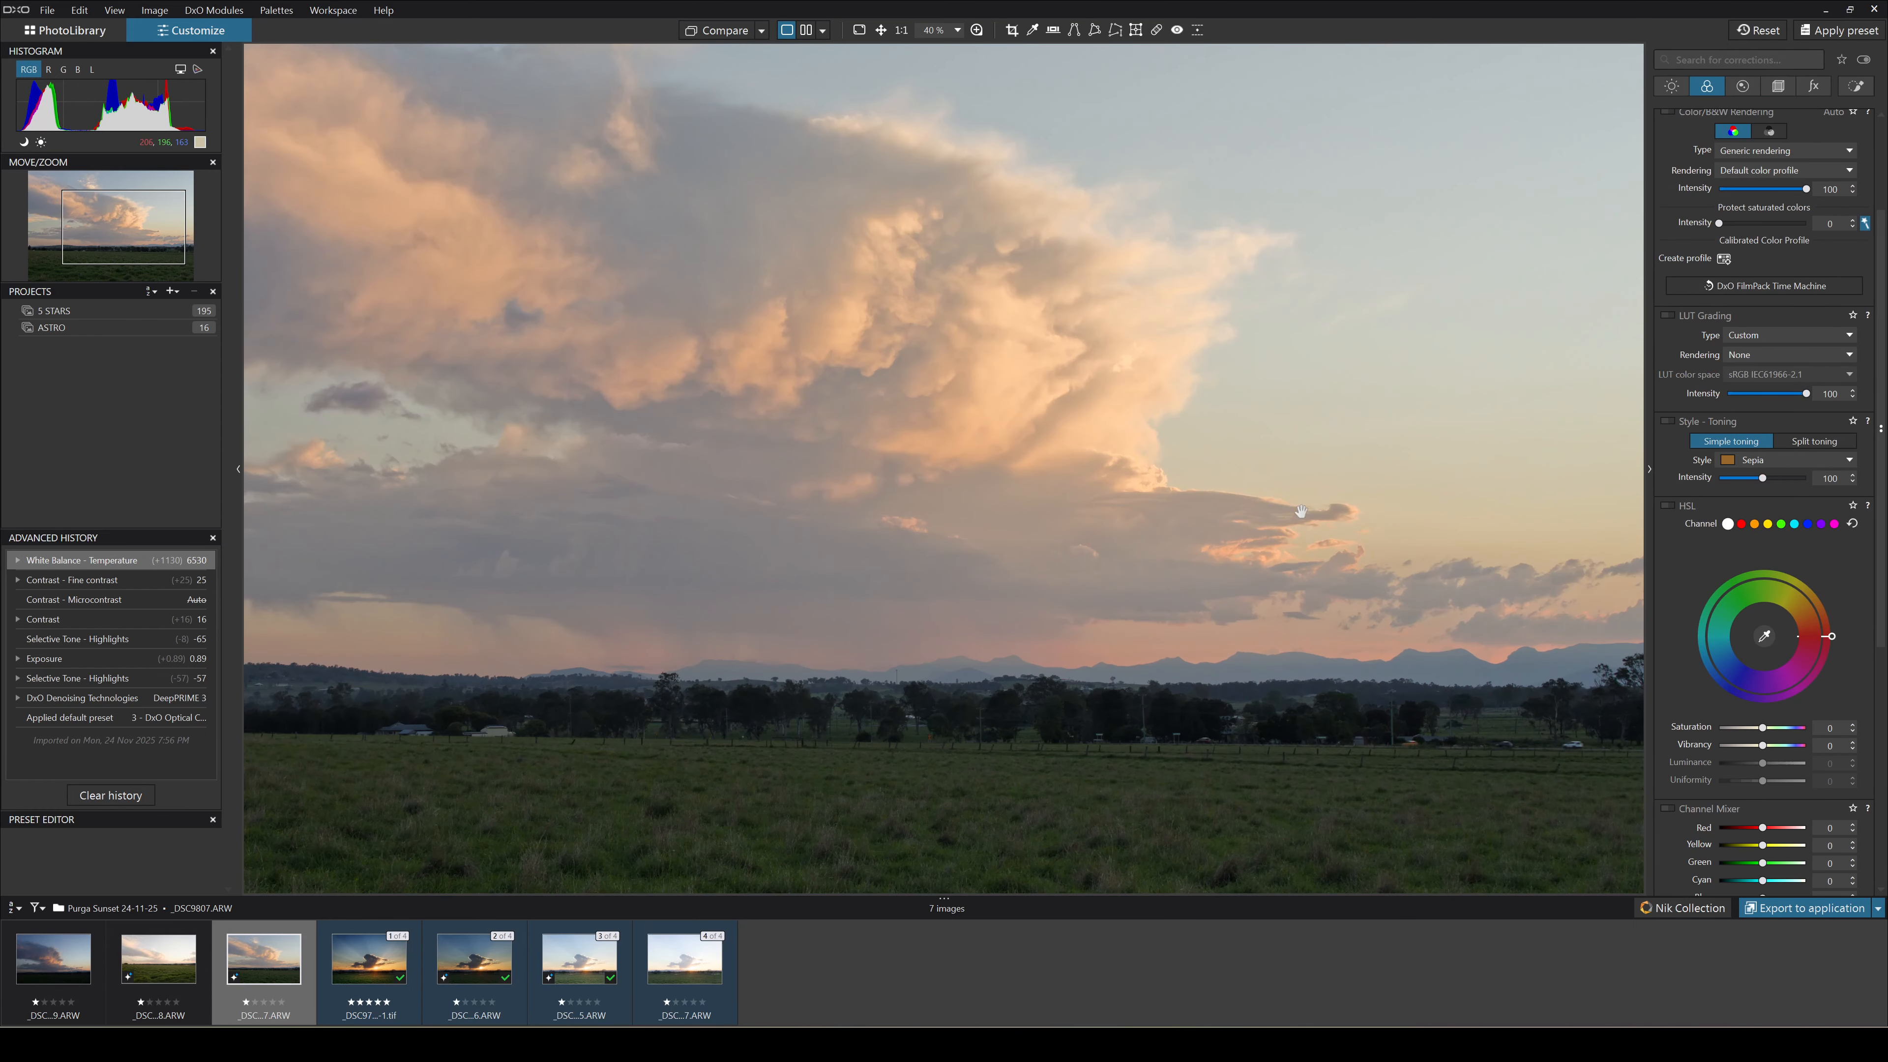
pyautogui.scroll(-5, 1011, 522)
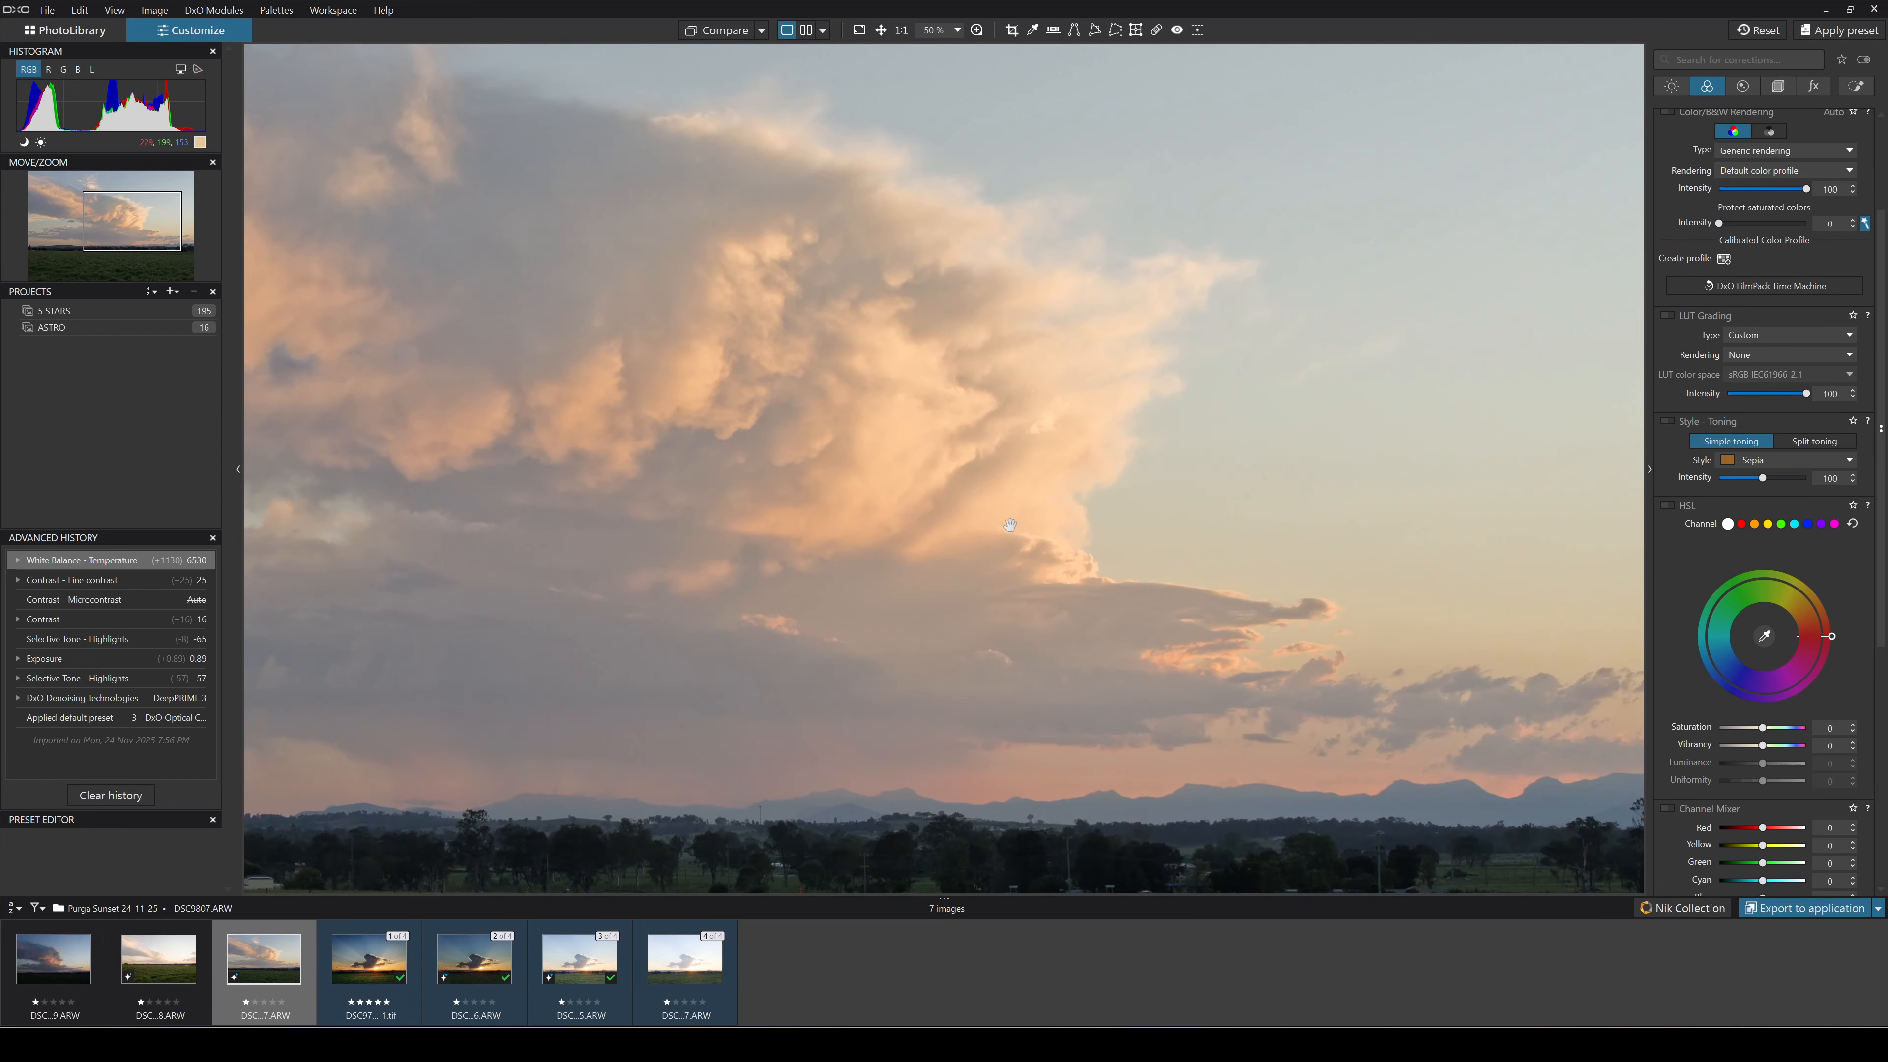
pyautogui.scroll(1, 738, 461)
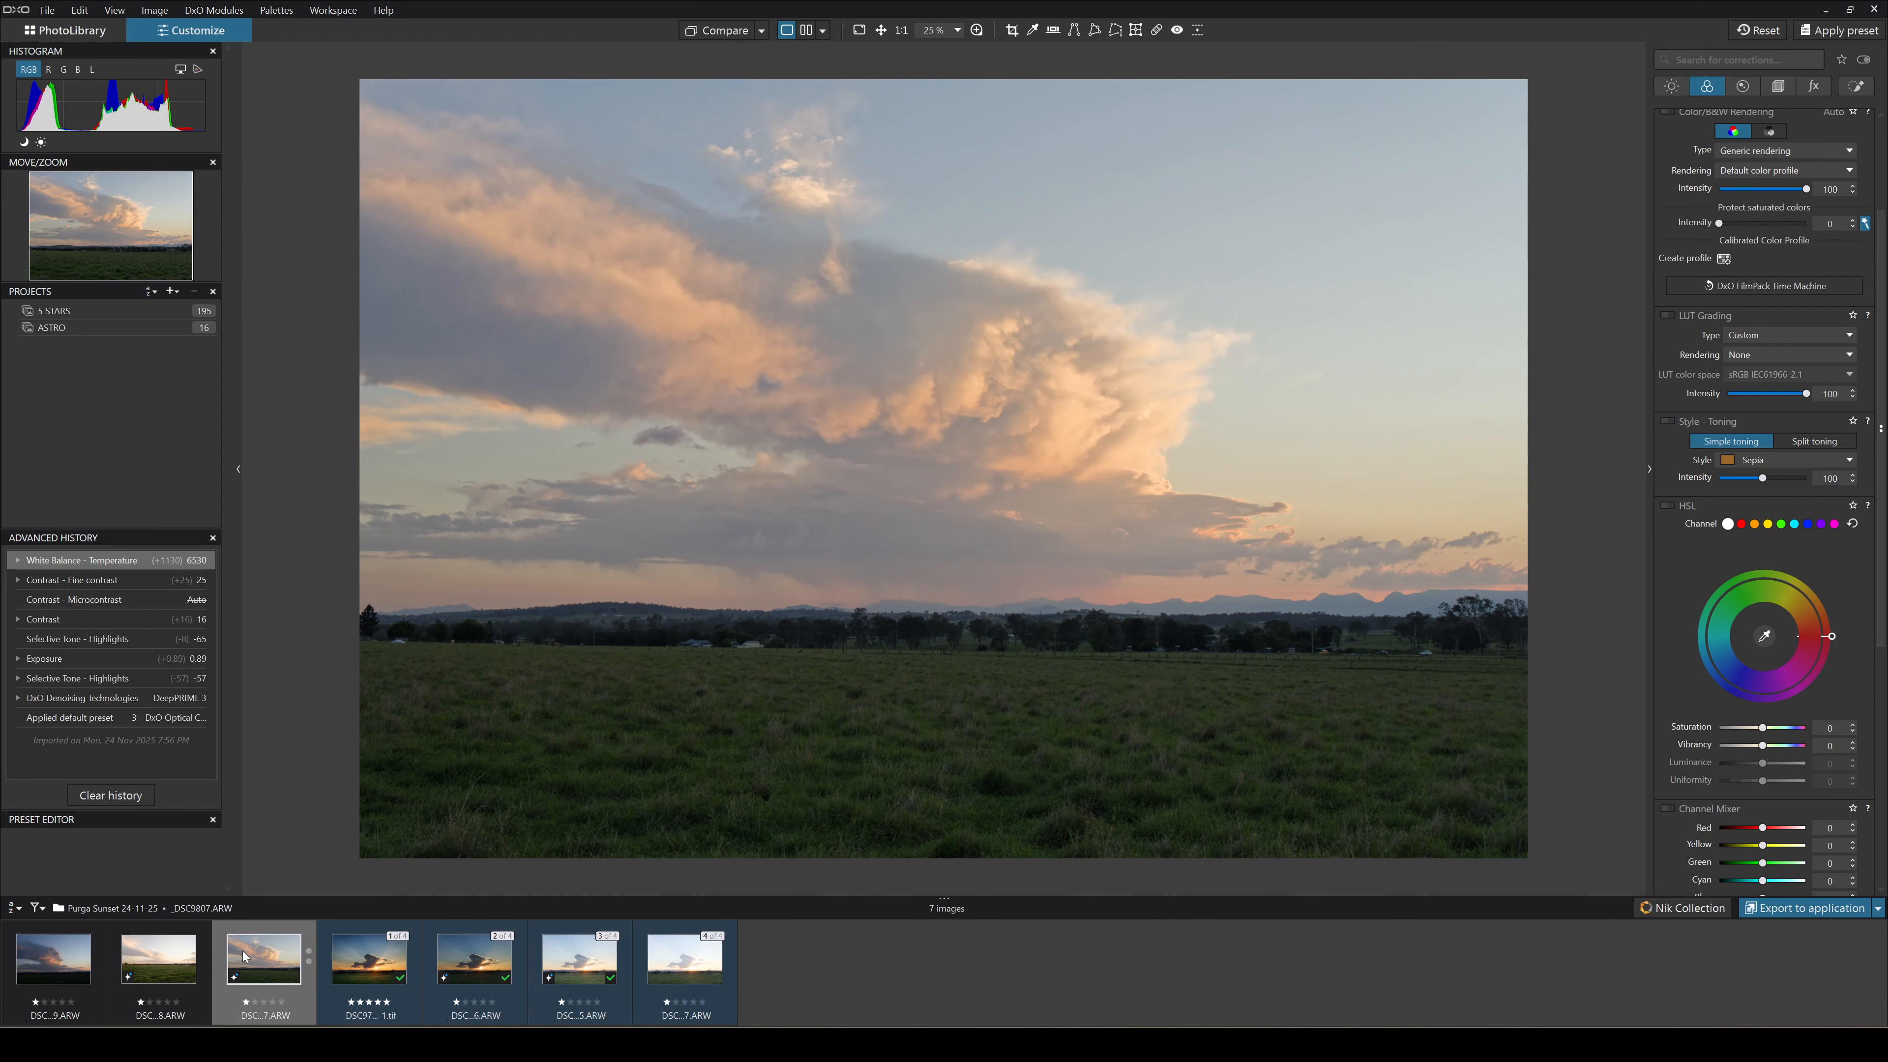
# Export both _DSC9808.ARW and _DSC9807.ARW together to Affinity Photo 2 as 16-bit TIFF files.
pyautogui.keyDown('ctrl'); pyautogui.click(158, 958); pyautogui.keyUp('ctrl')
pyautogui.rightClick(253, 956)
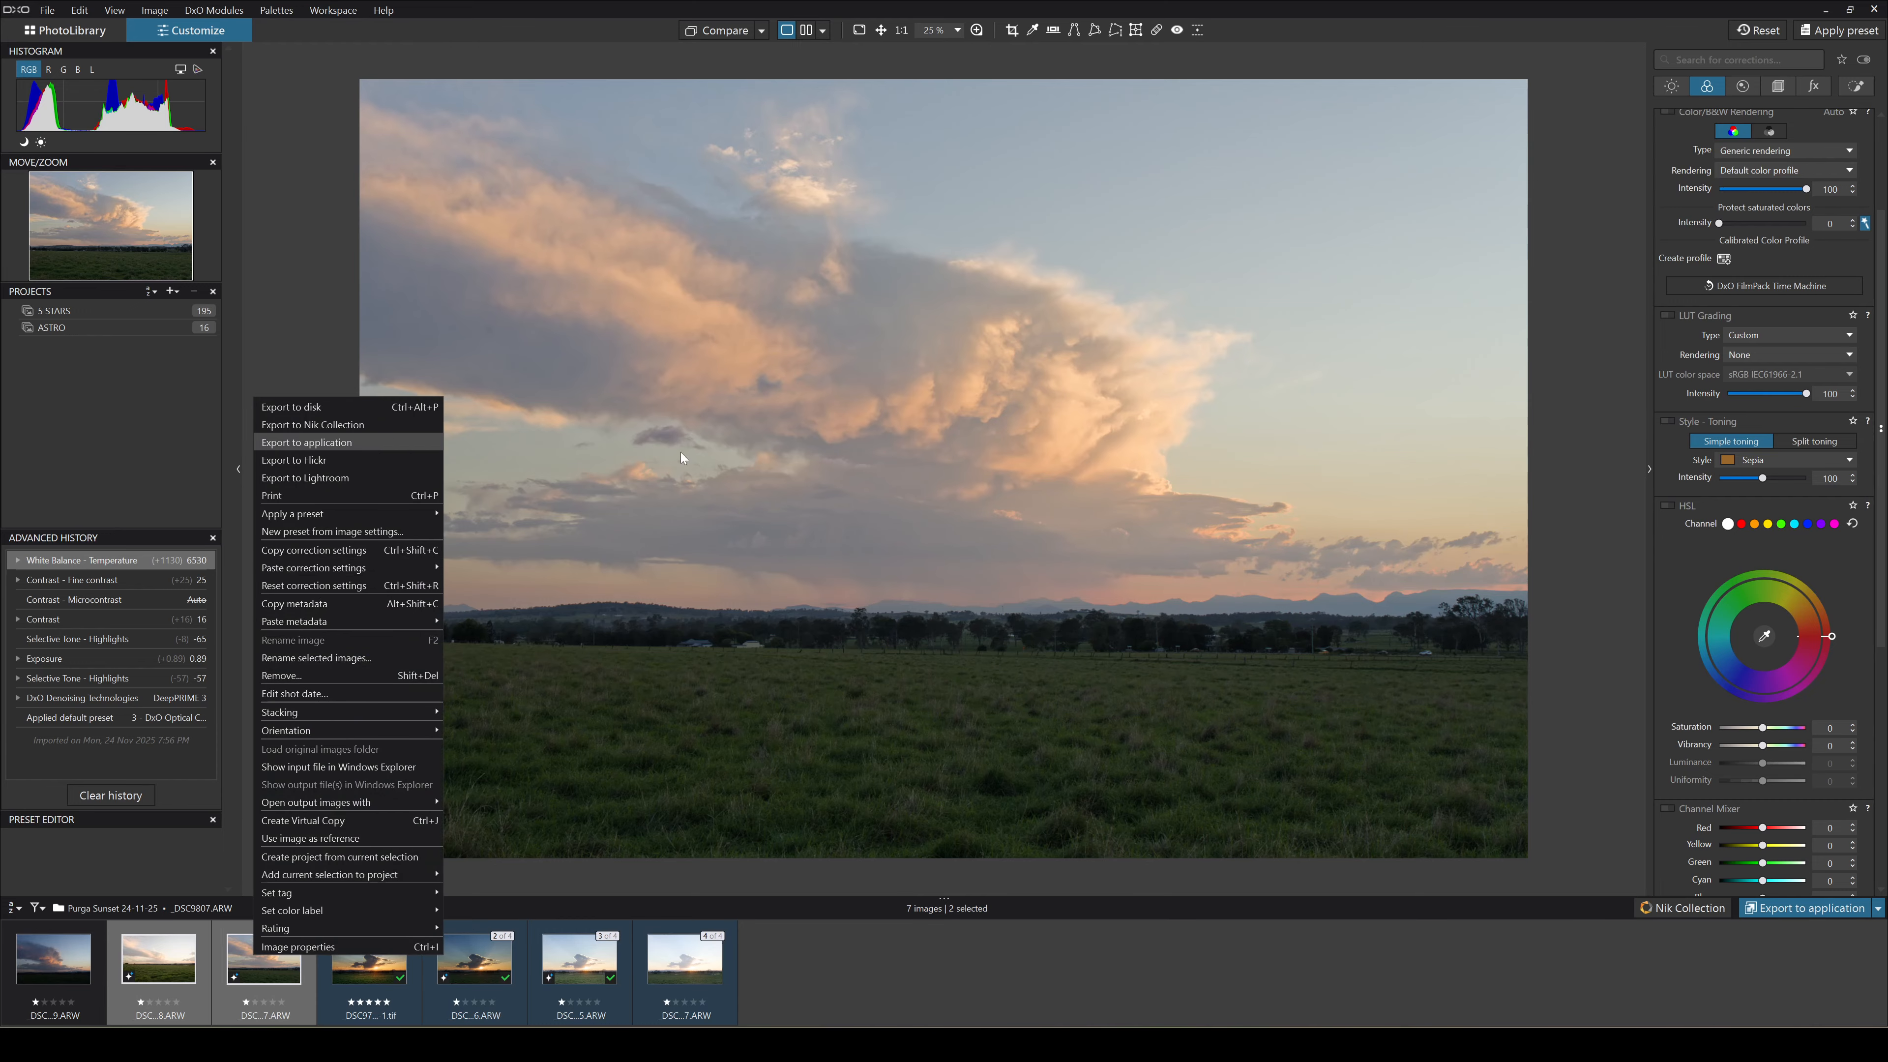
pyautogui.click(394, 443)
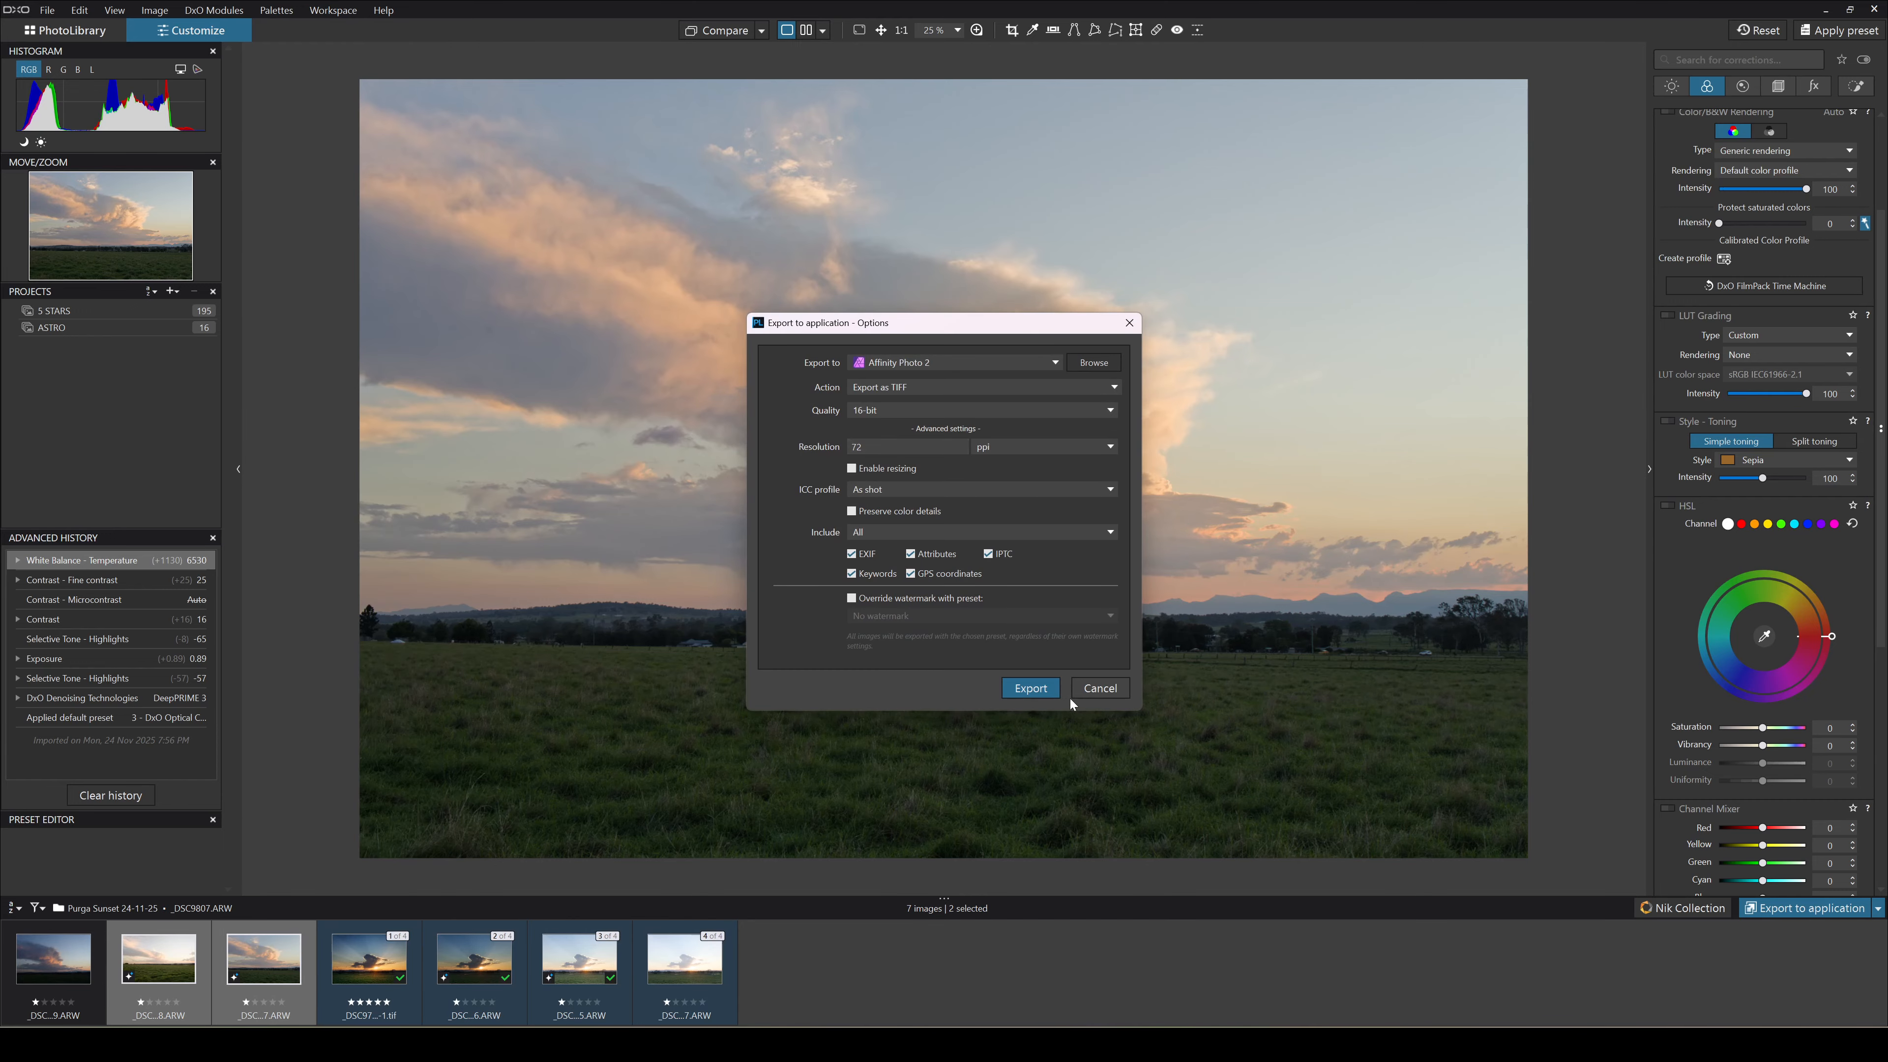
pyautogui.click(1037, 690)
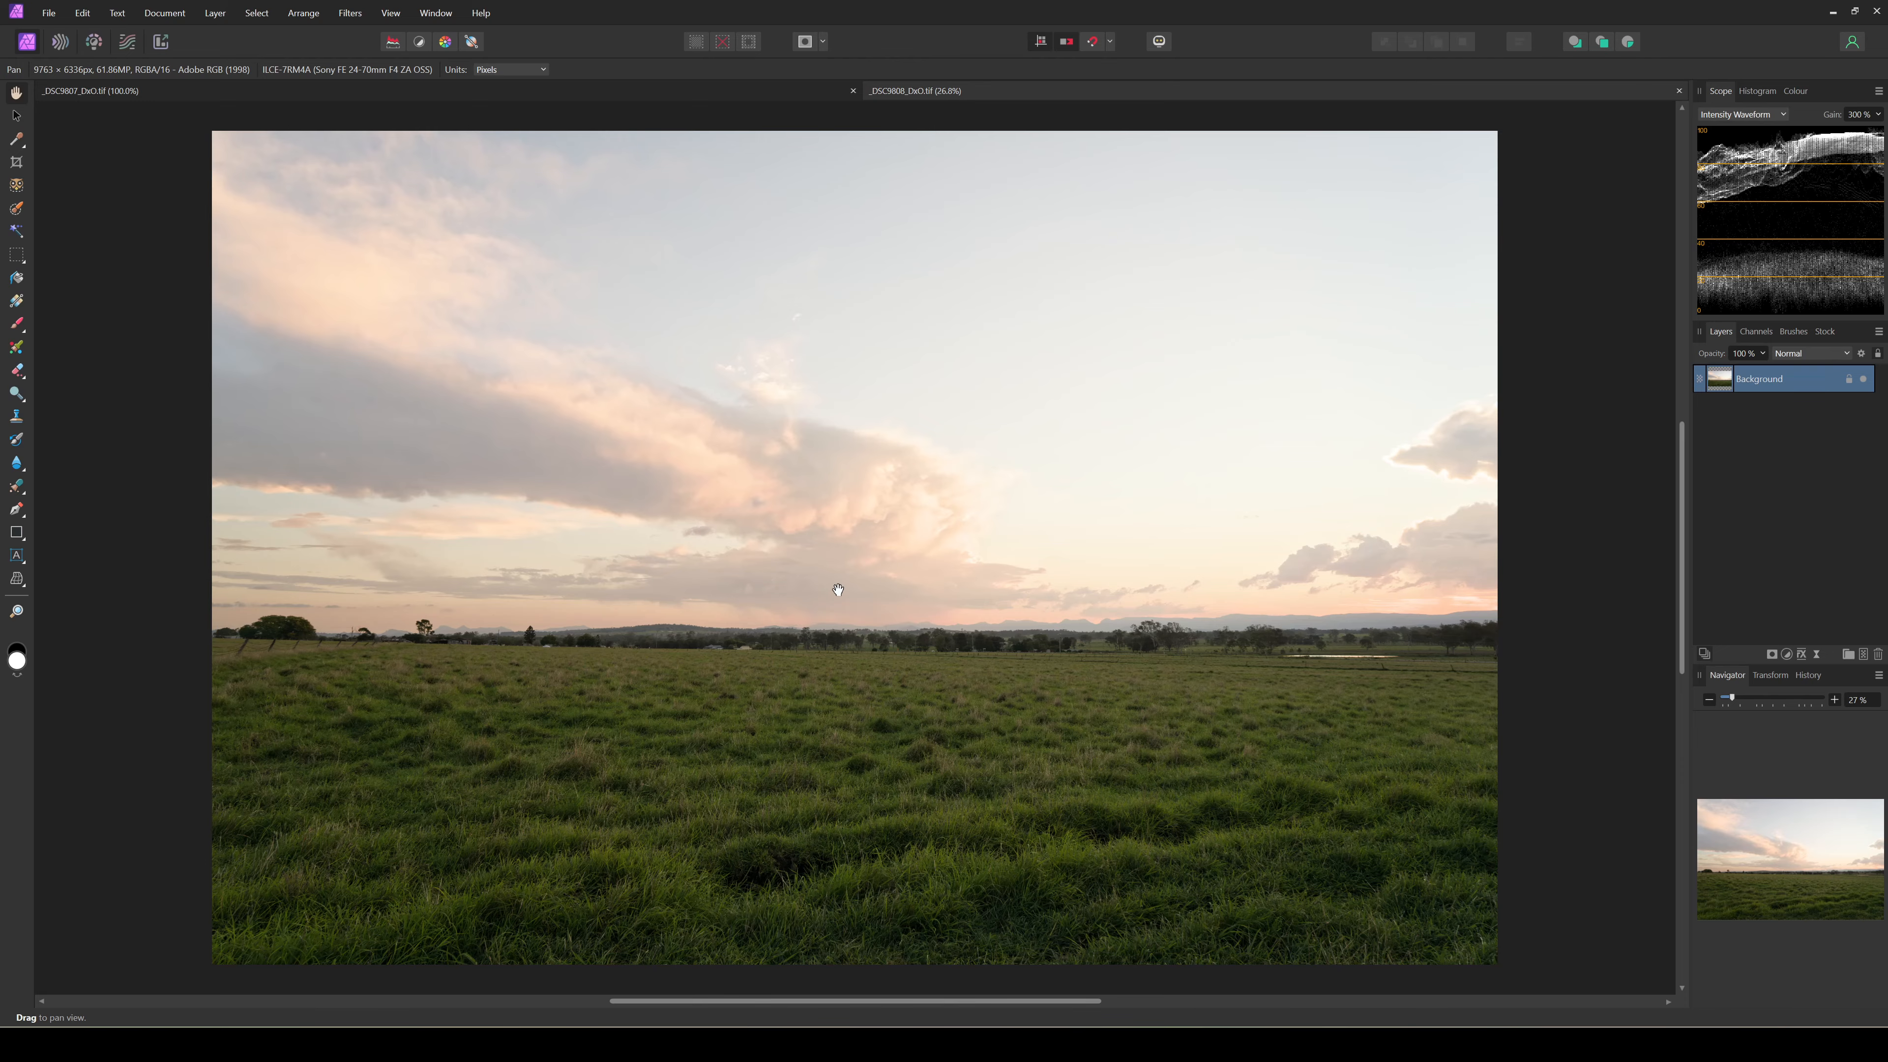
# Copy the entire _DSC9808 image into the _DSC9807 document as a new layer and close the _DSC9808 document.
pyautogui.hotkey('ctrl', 'a')
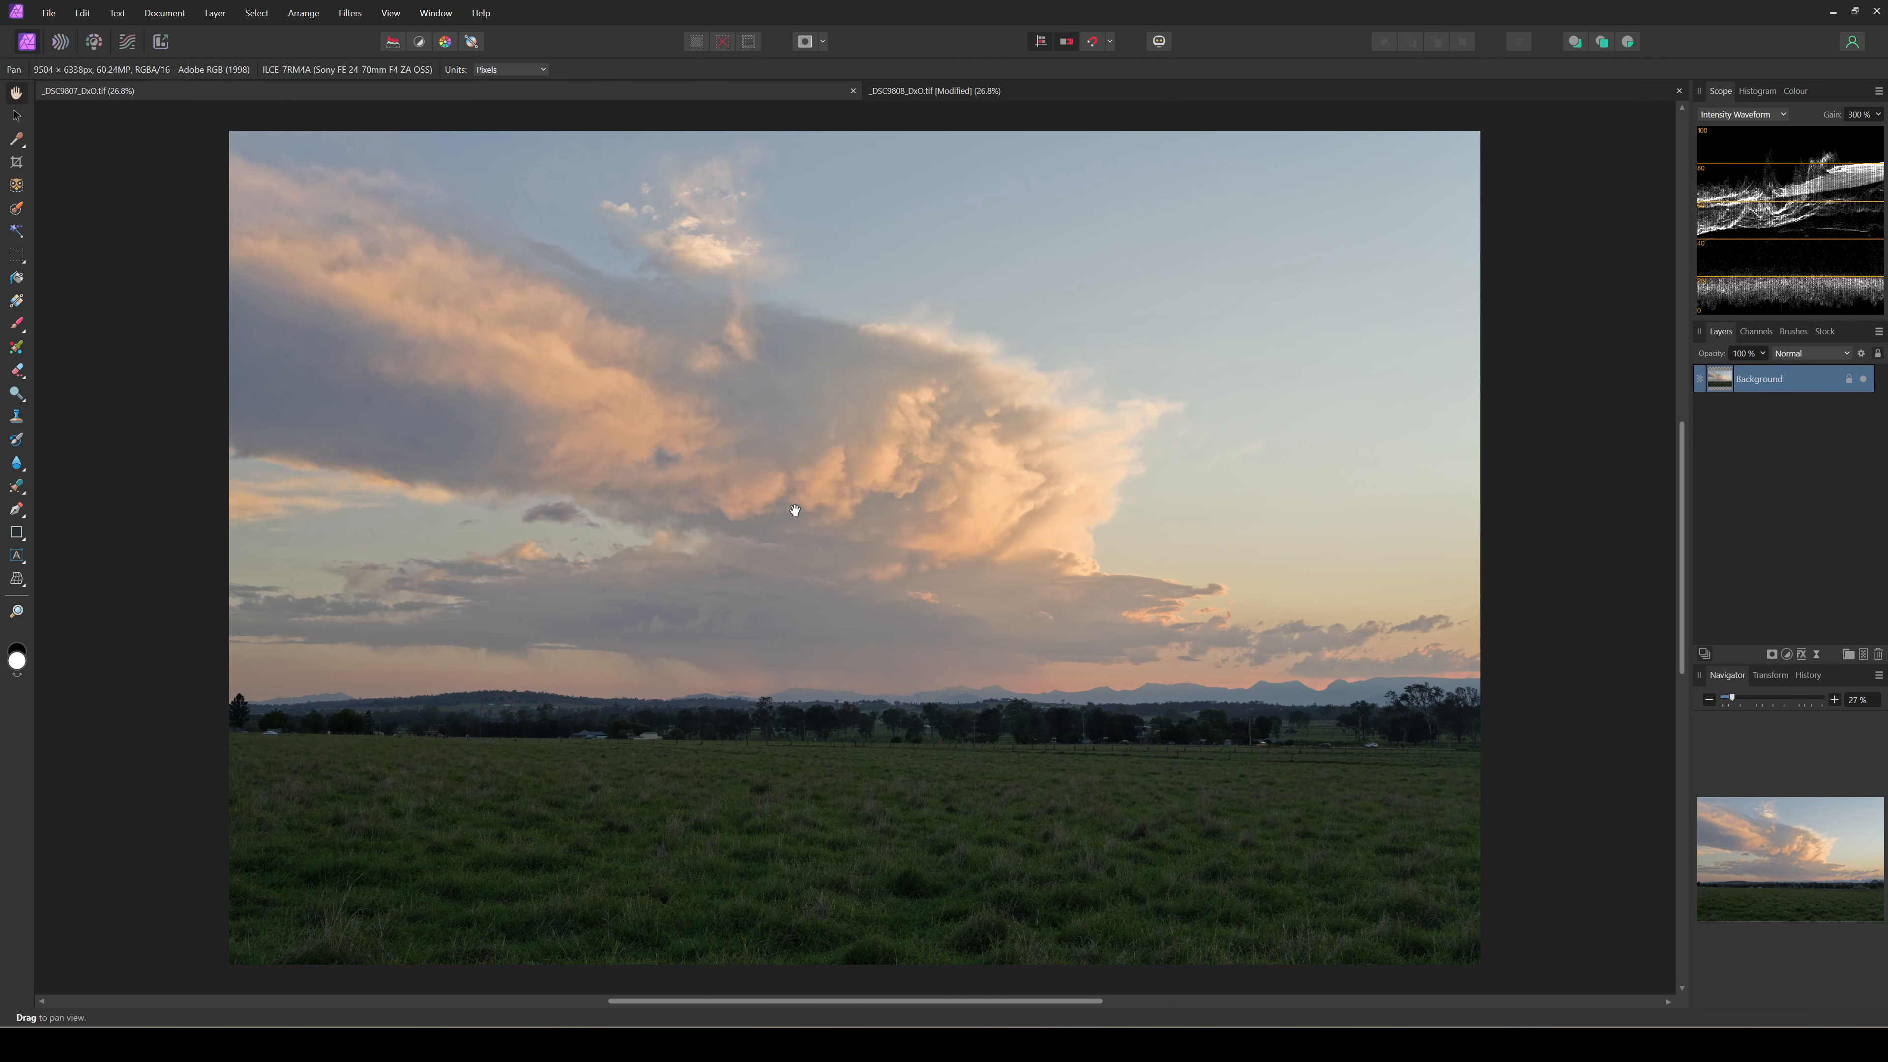
pyautogui.hotkey('ctrl', 'v')
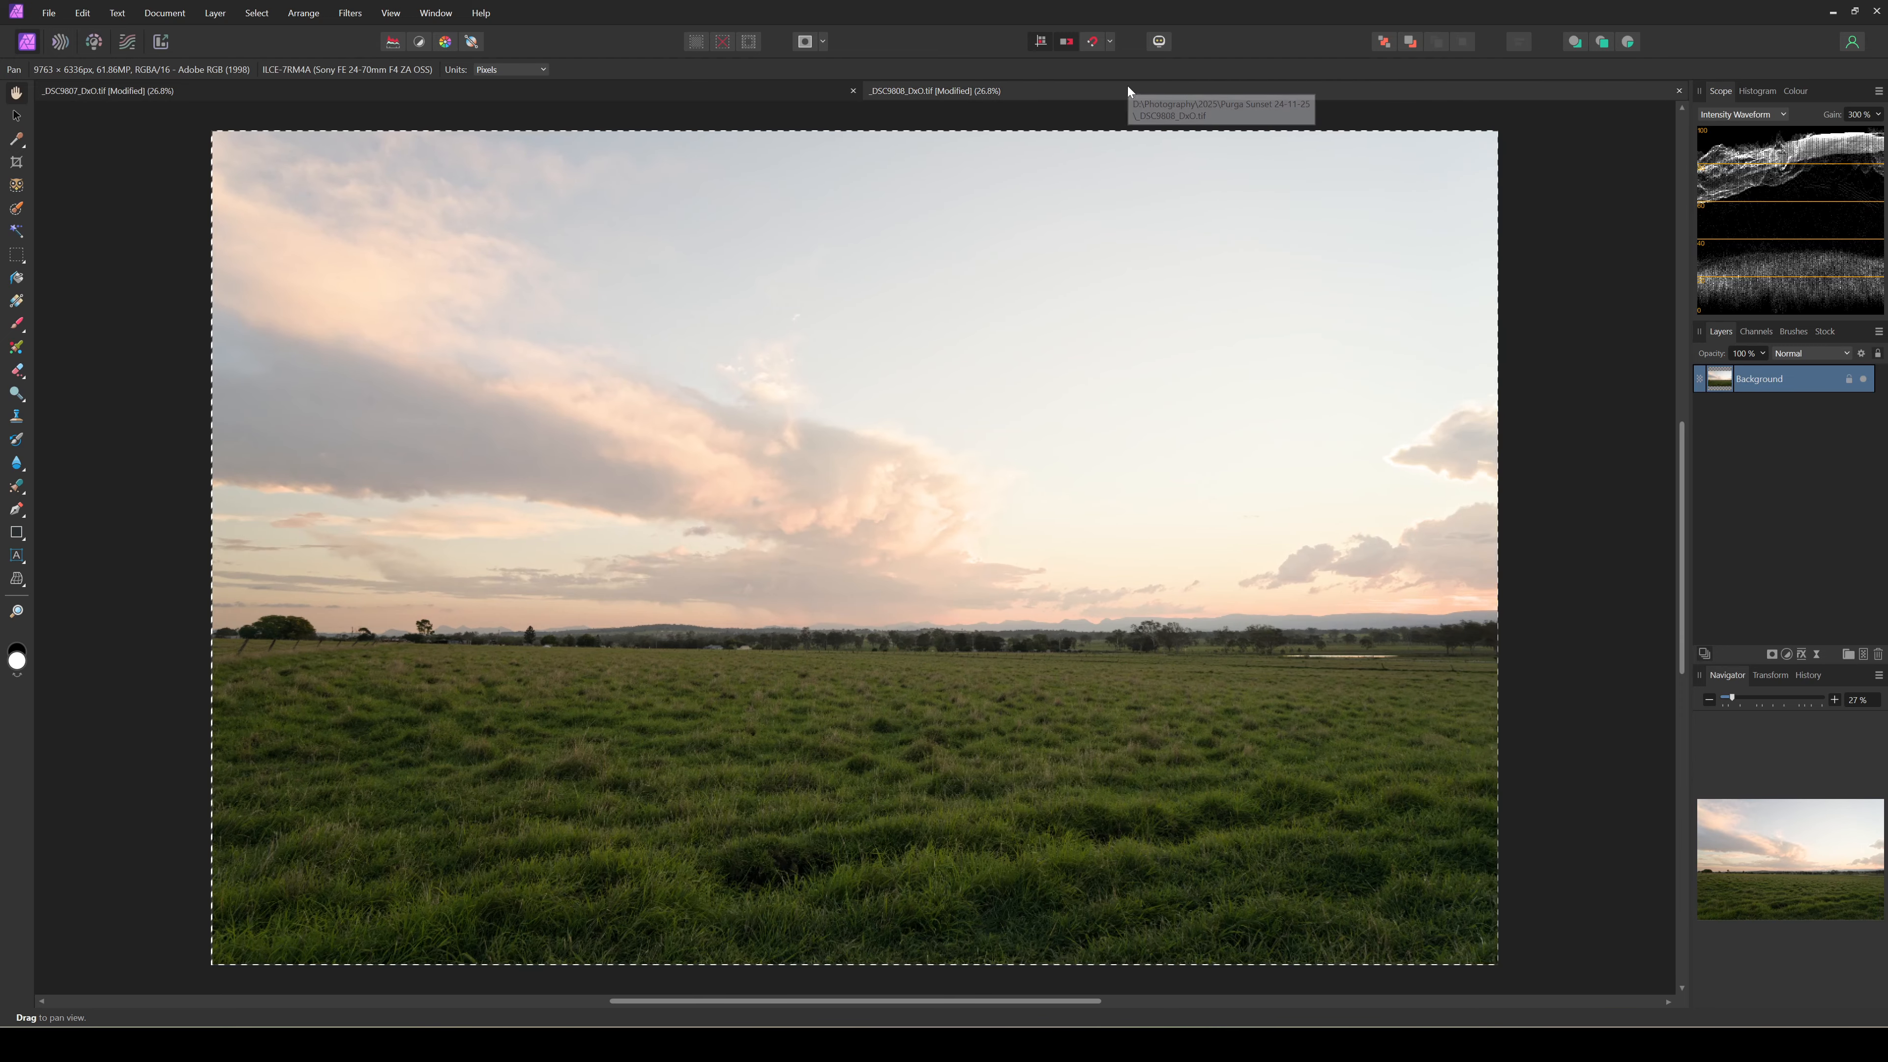
pyautogui.click(1679, 93)
pyautogui.click(935, 536)
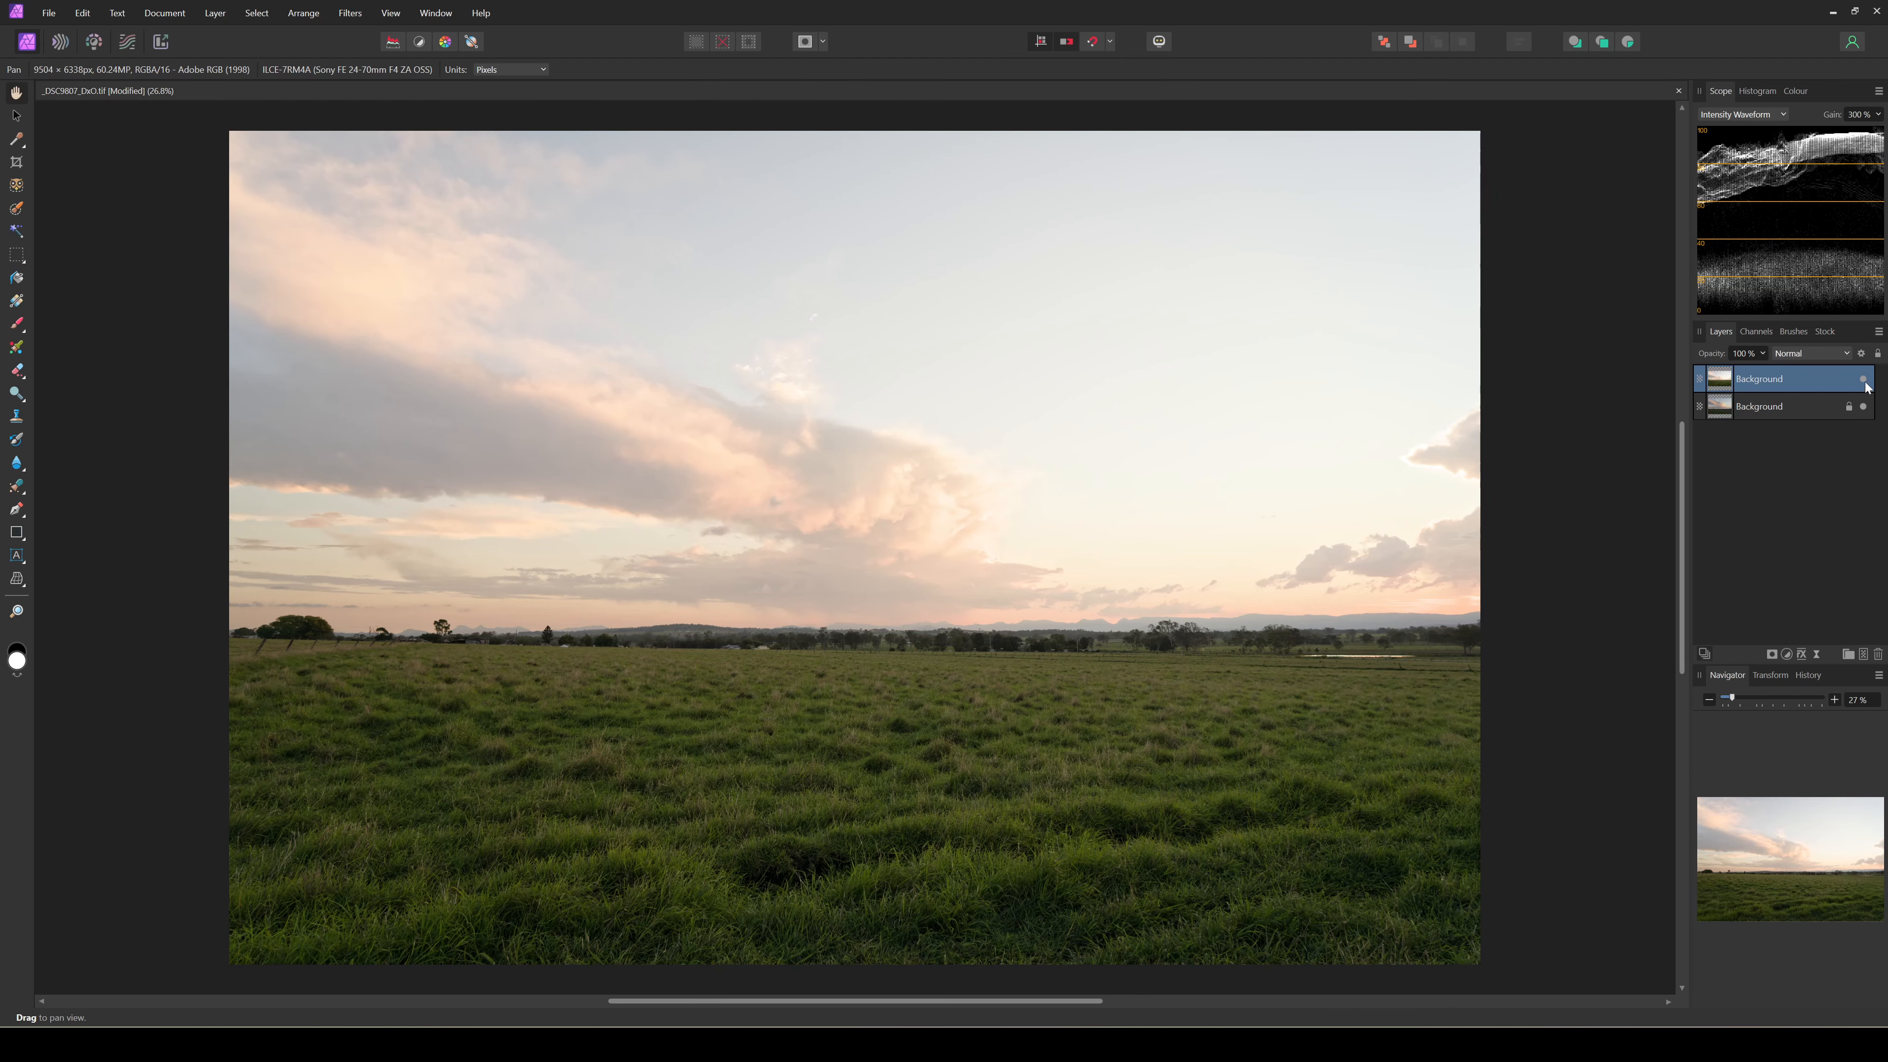
# Compare the two exposures by repeatedly hiding and showing the upper Background layer, leaving it shown.
pyautogui.click(1863, 380)
pyautogui.click(1864, 380)
pyautogui.click(1863, 380)
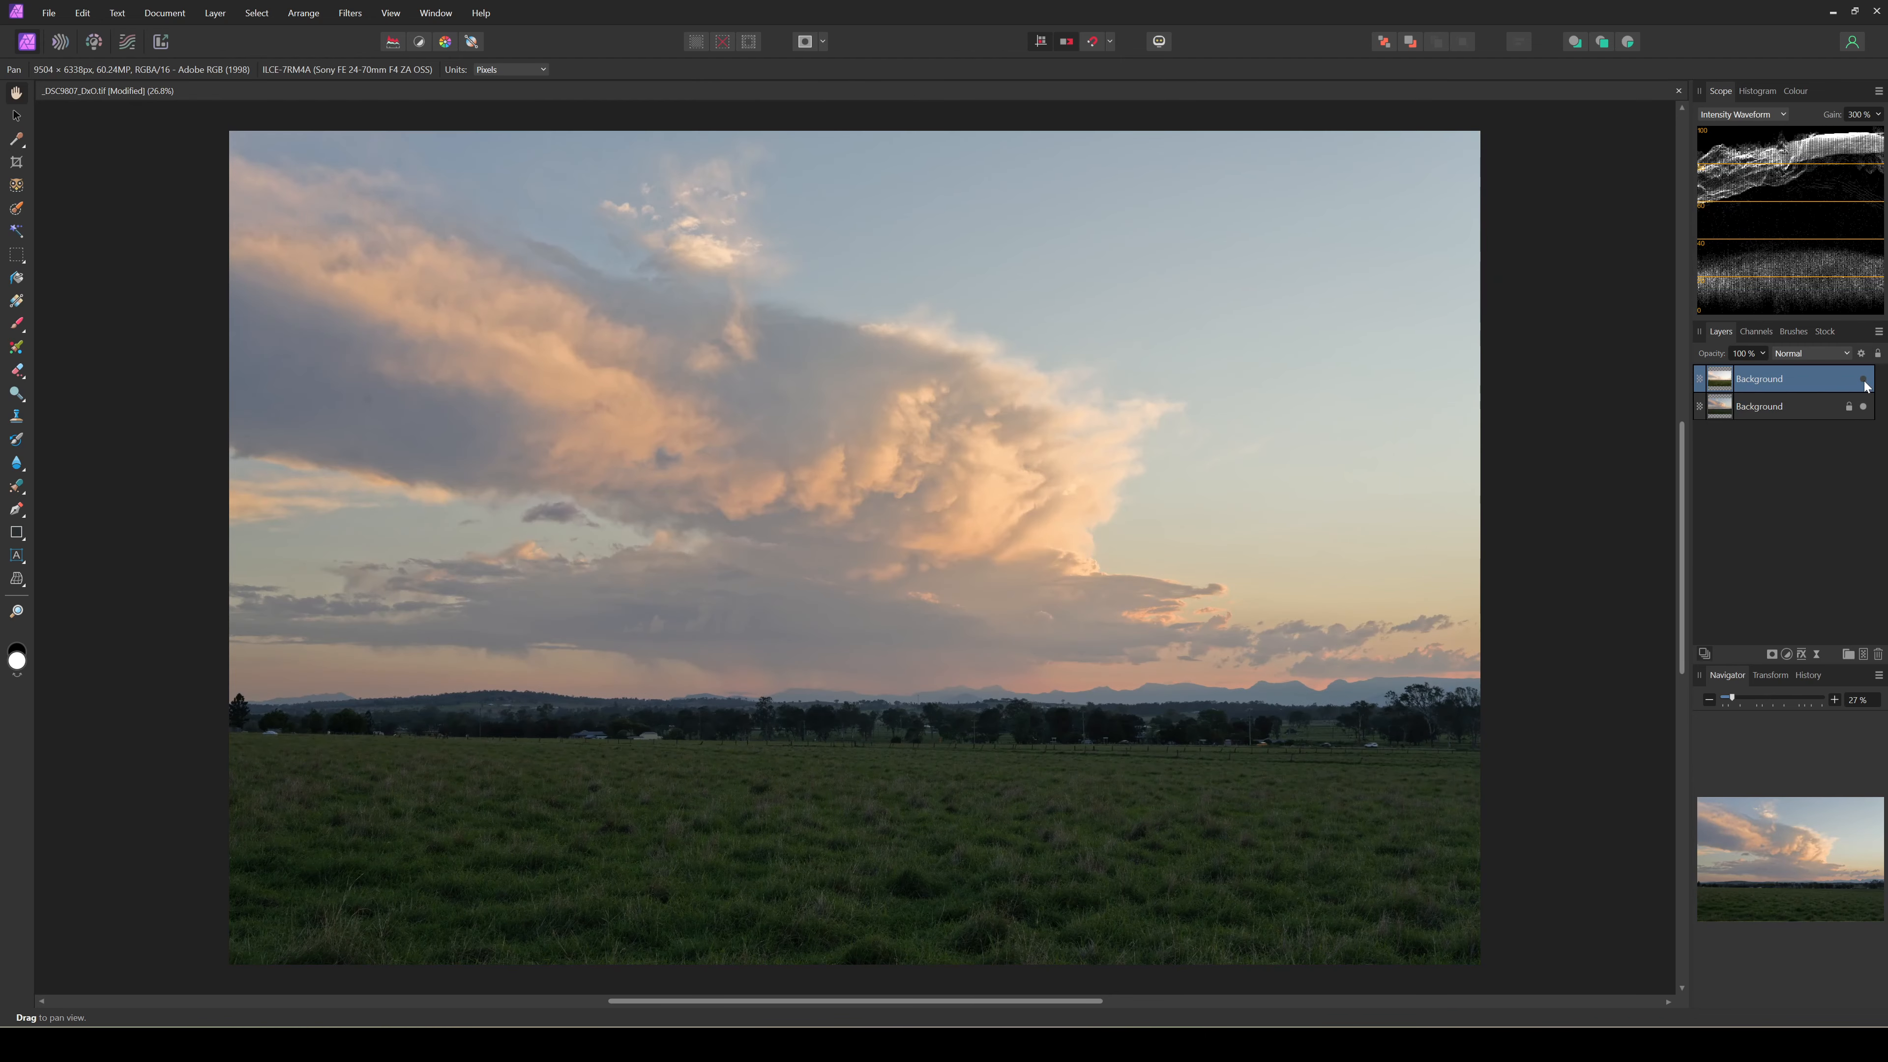
pyautogui.click(1864, 380)
pyautogui.click(1864, 380)
pyautogui.click(1864, 380)
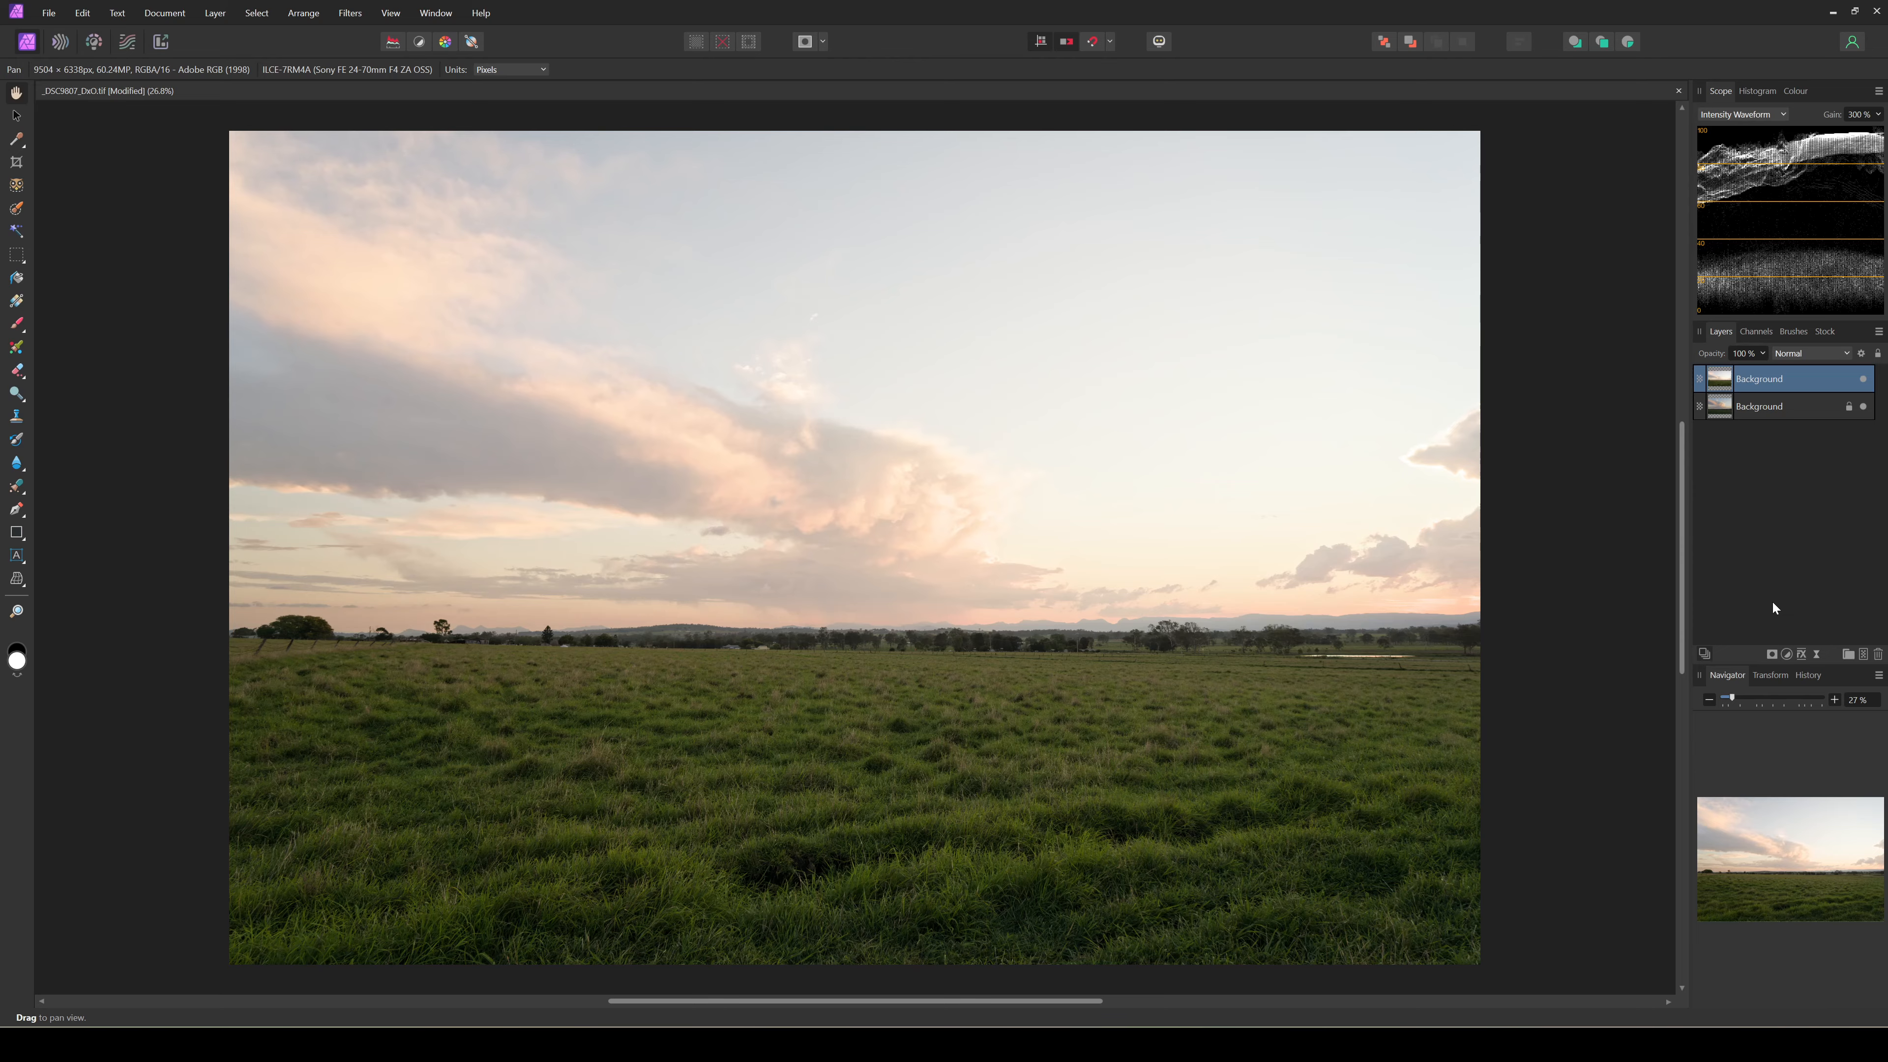
# Lower the upper Background layer's opacity to 39% so both images can be seen together.
pyautogui.click(1742, 355)
pyautogui.click(1732, 356)
pyautogui.moveTo(1715, 359); pyautogui.dragTo(1675, 363)
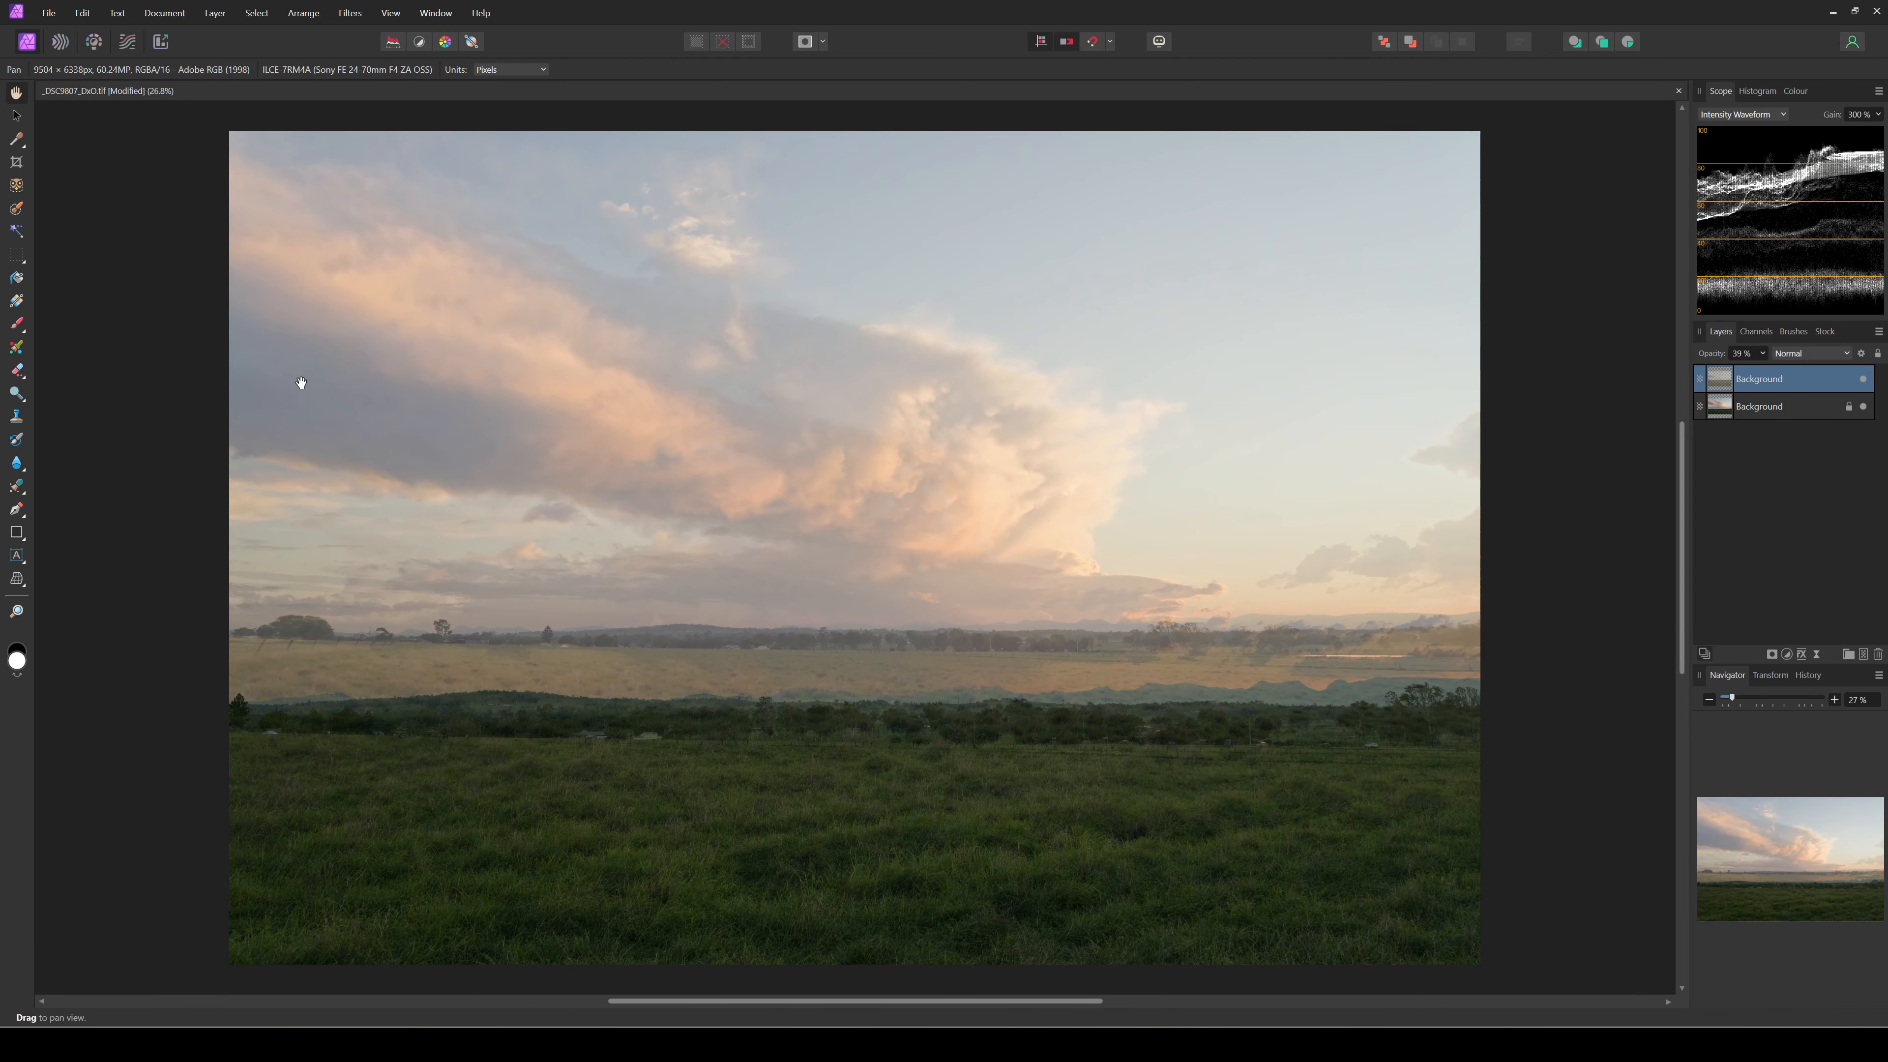
# Move the upper Background layer down and slightly left to align its horizon with the horizon of the layer below.
pyautogui.press('v')
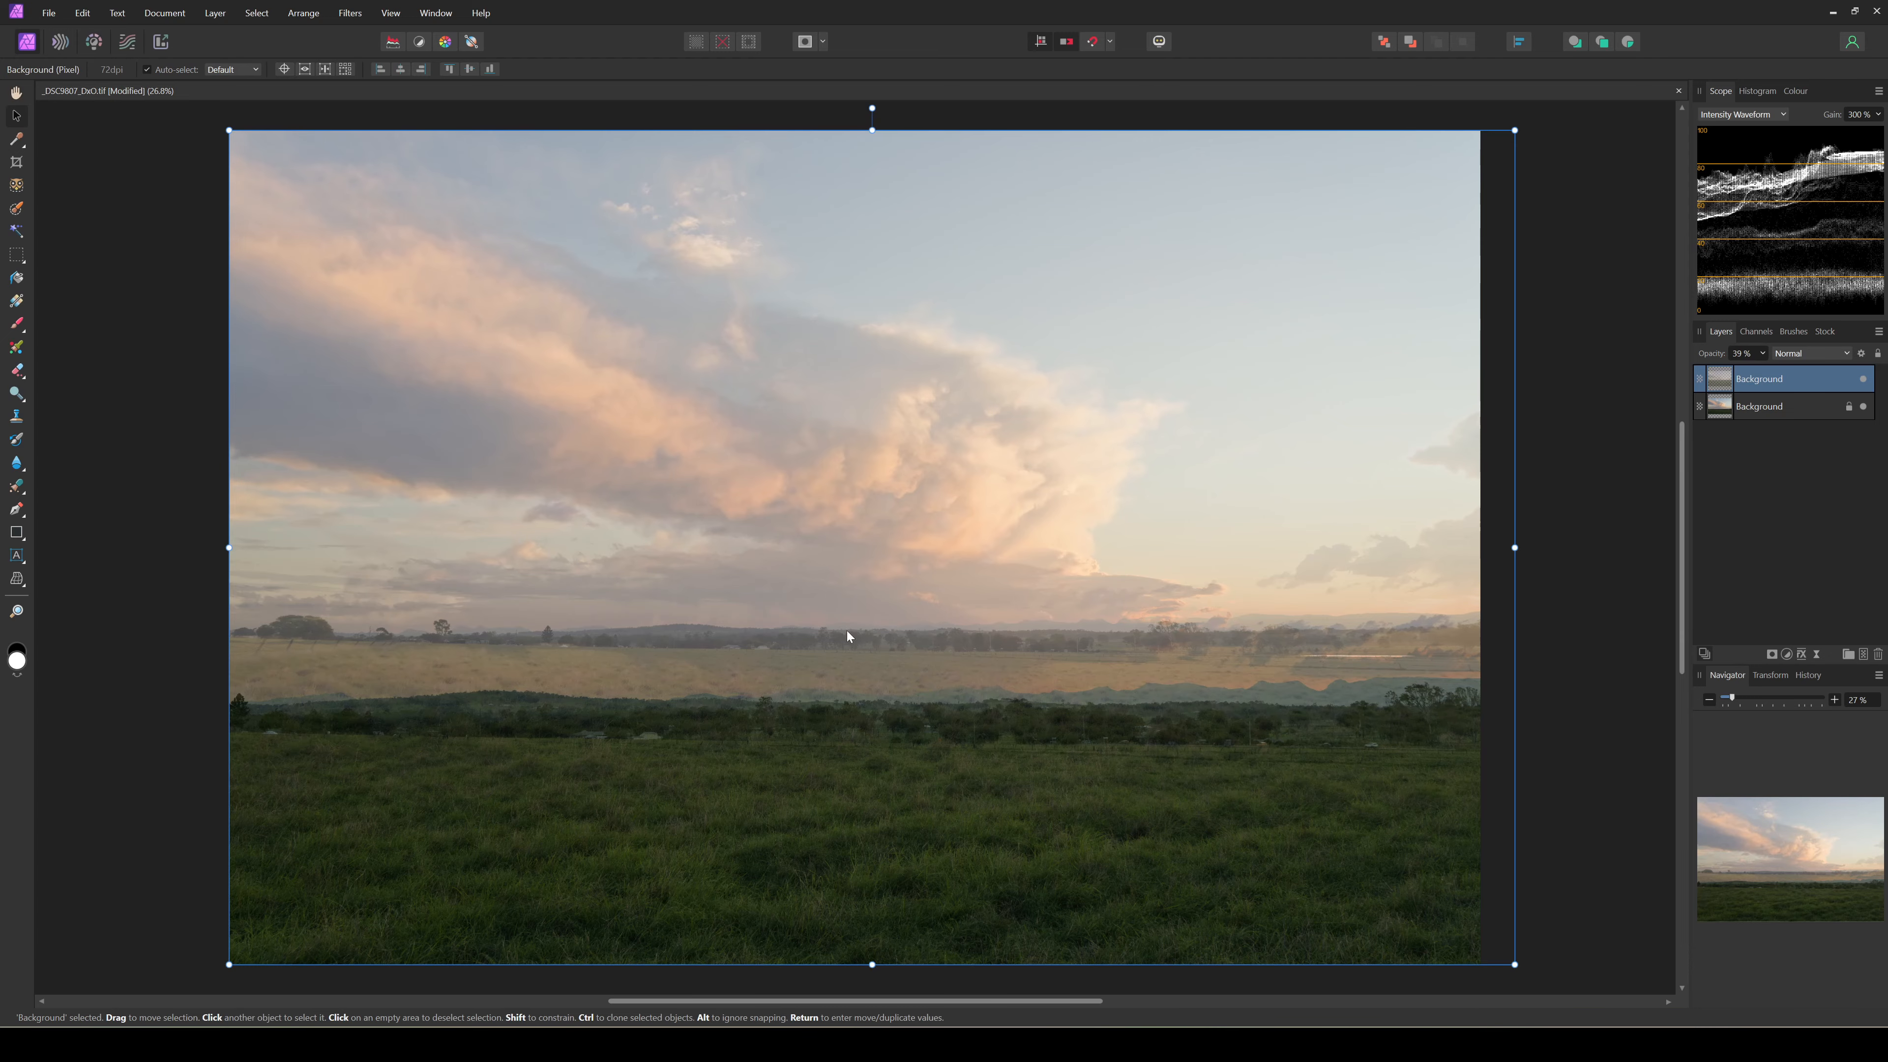
pyautogui.moveTo(853, 651); pyautogui.dragTo(852, 634)
pyautogui.moveTo(854, 664); pyautogui.dragTo(831, 714)
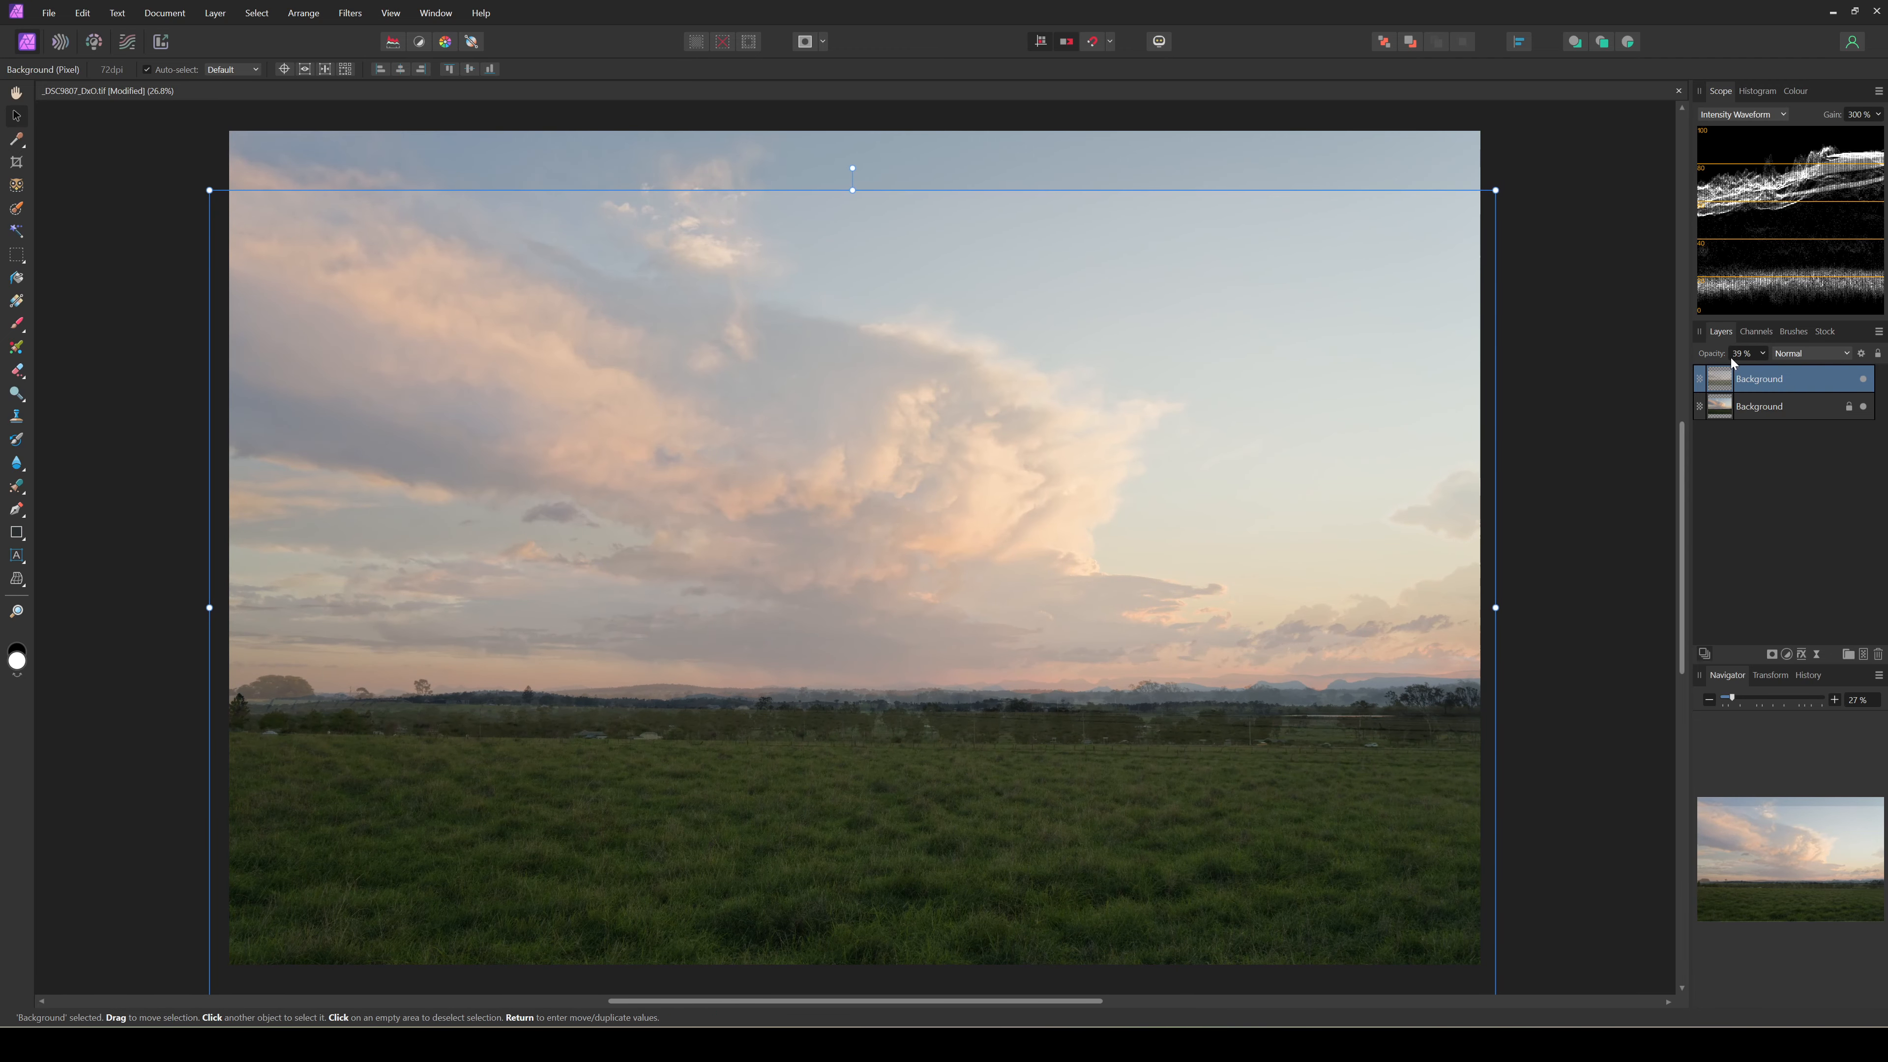
# Raise the upper Background layer's opacity back to 100% and add a mask to that layer.
pyautogui.moveTo(1701, 357); pyautogui.dragTo(1807, 369)
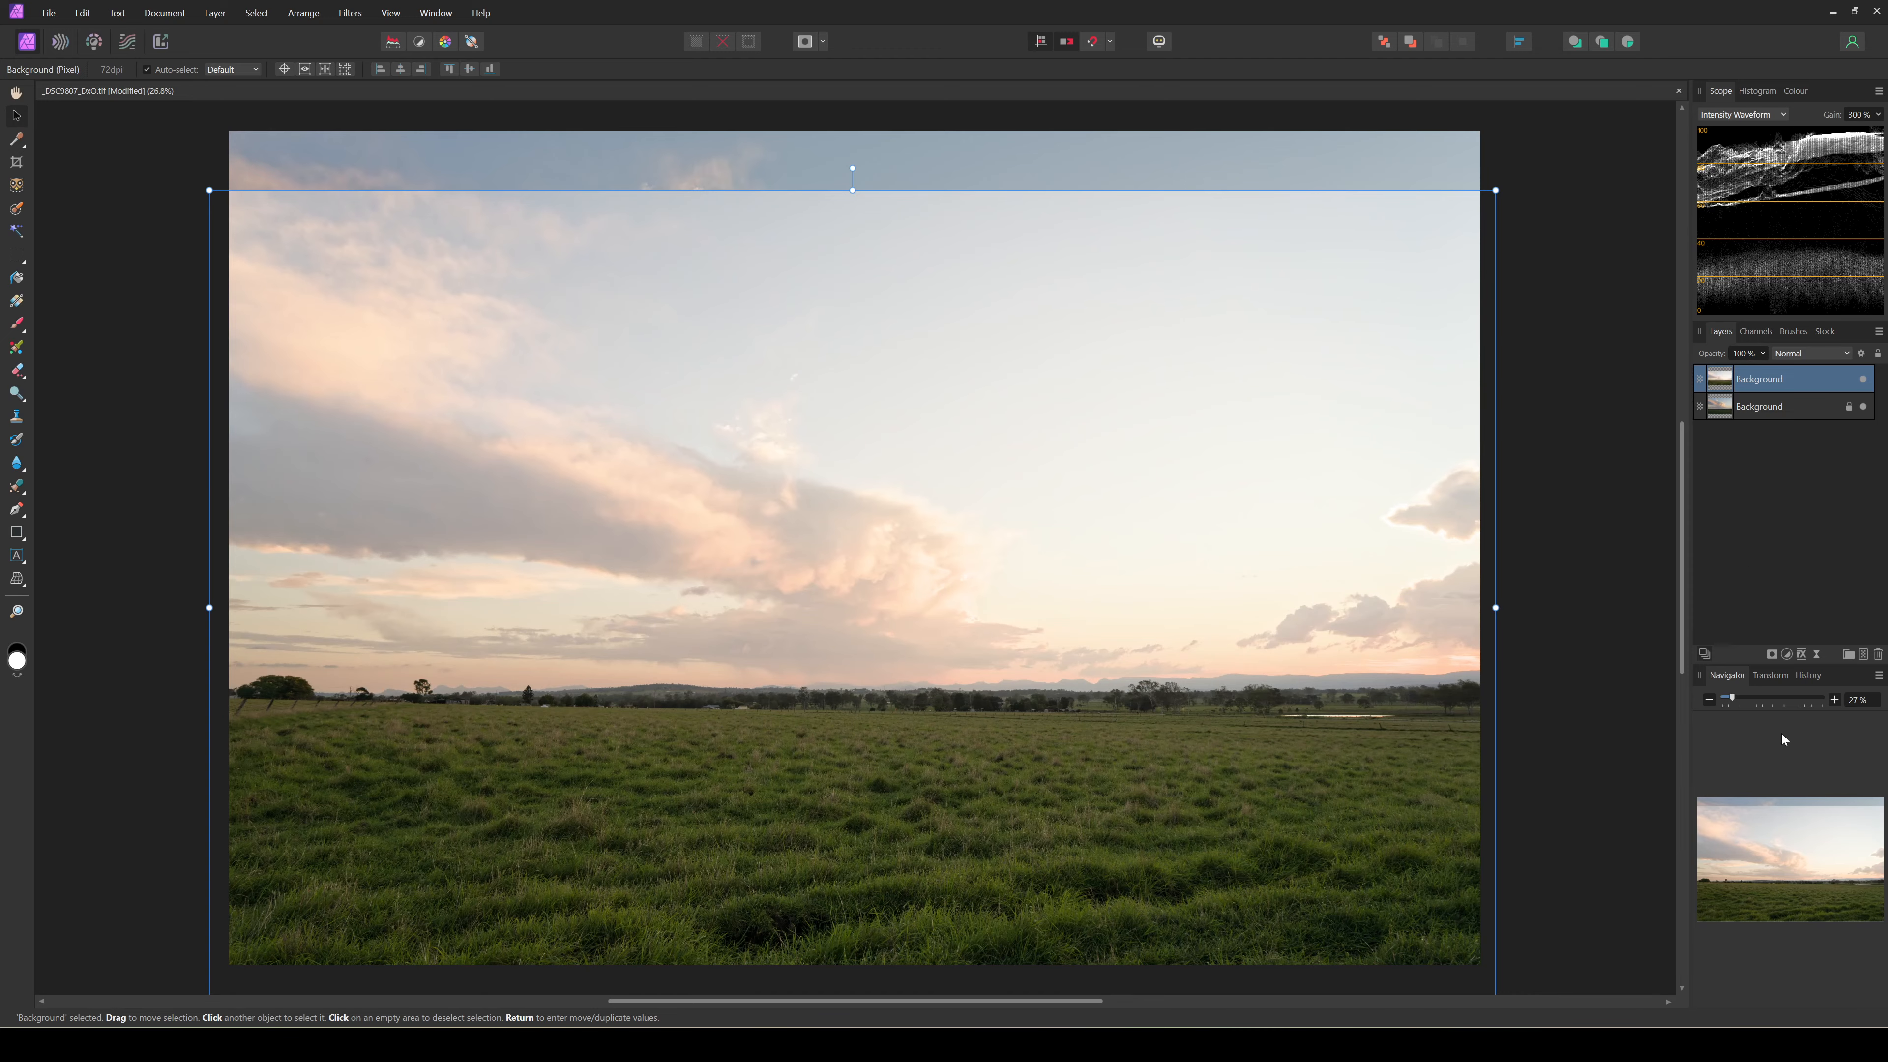
pyautogui.click(1772, 655)
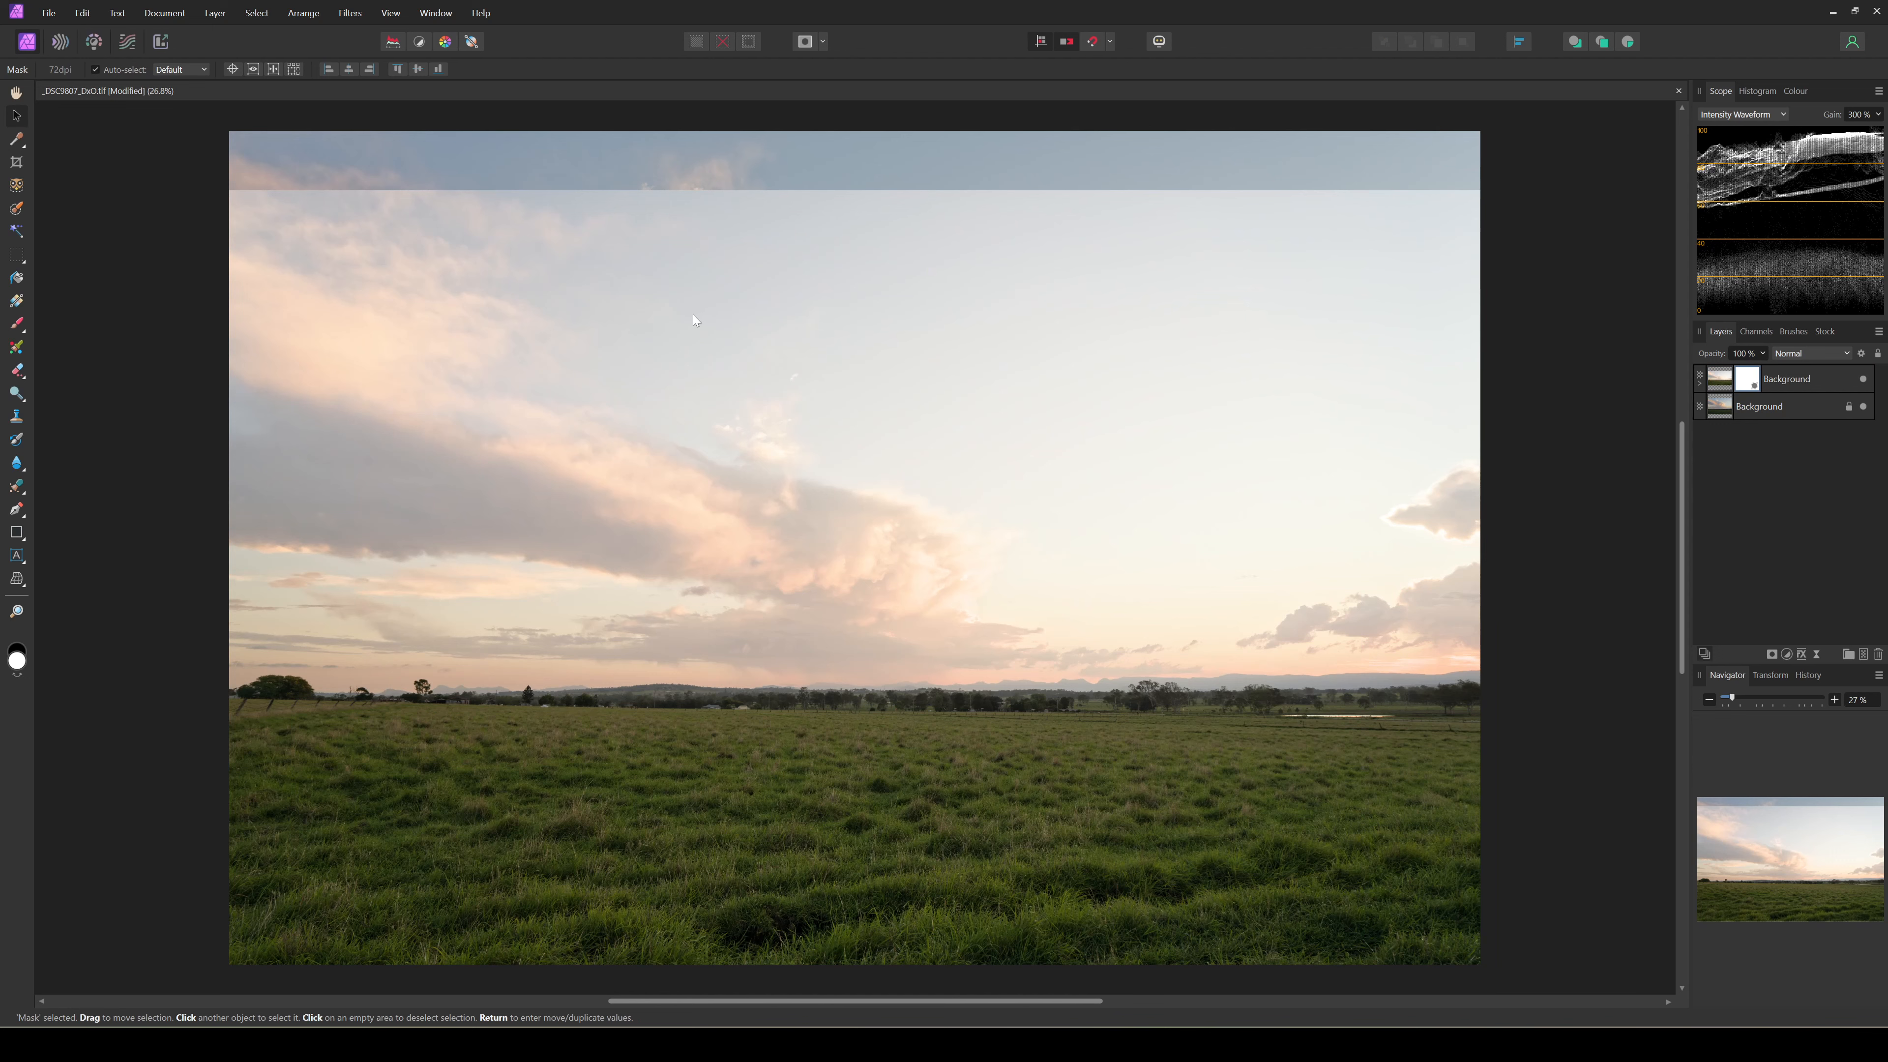
# Paint black over the sky and horizon on the mask with a brush about 1460 px wide to reveal the lower layer.
pyautogui.press('b')
pyautogui.press('x')
pyautogui.hotkey('ctrl', 'alt')
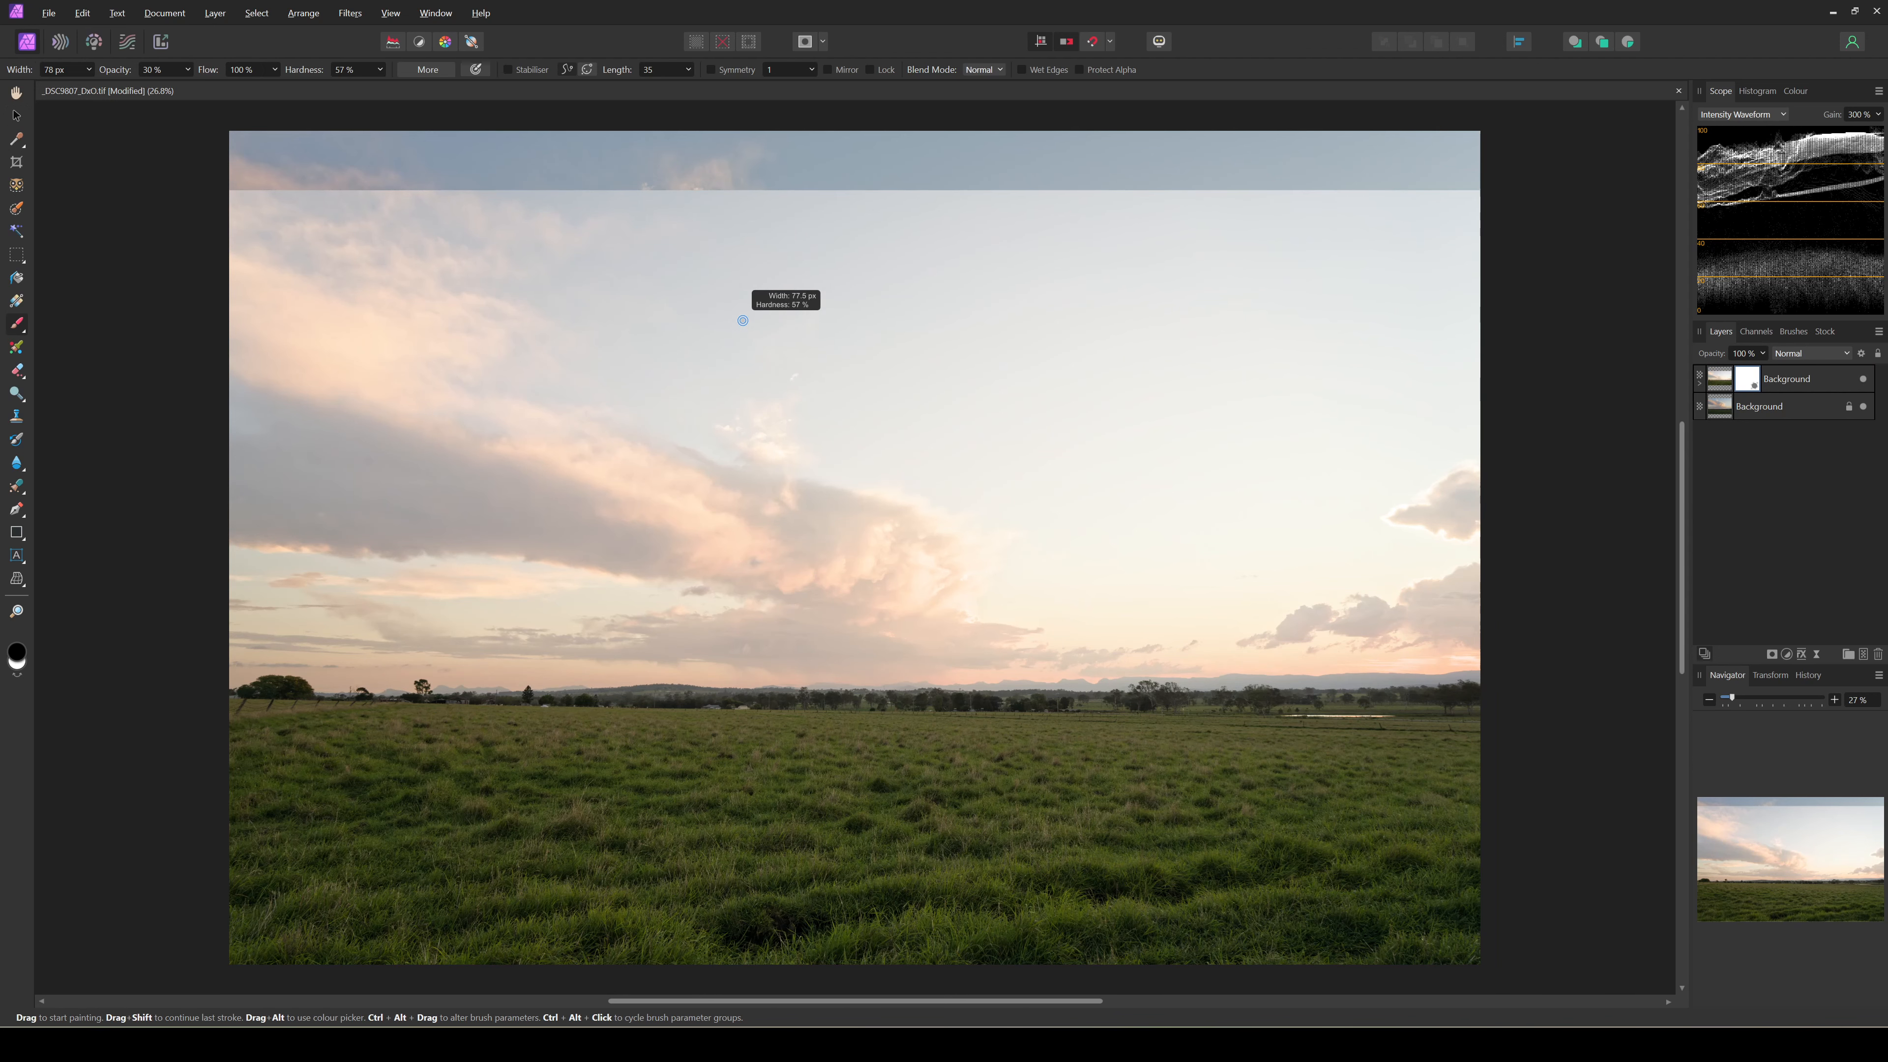
pyautogui.hotkey('ctrl', 'alt')
pyautogui.scroll(1, 605, 328)
pyautogui.press(']')
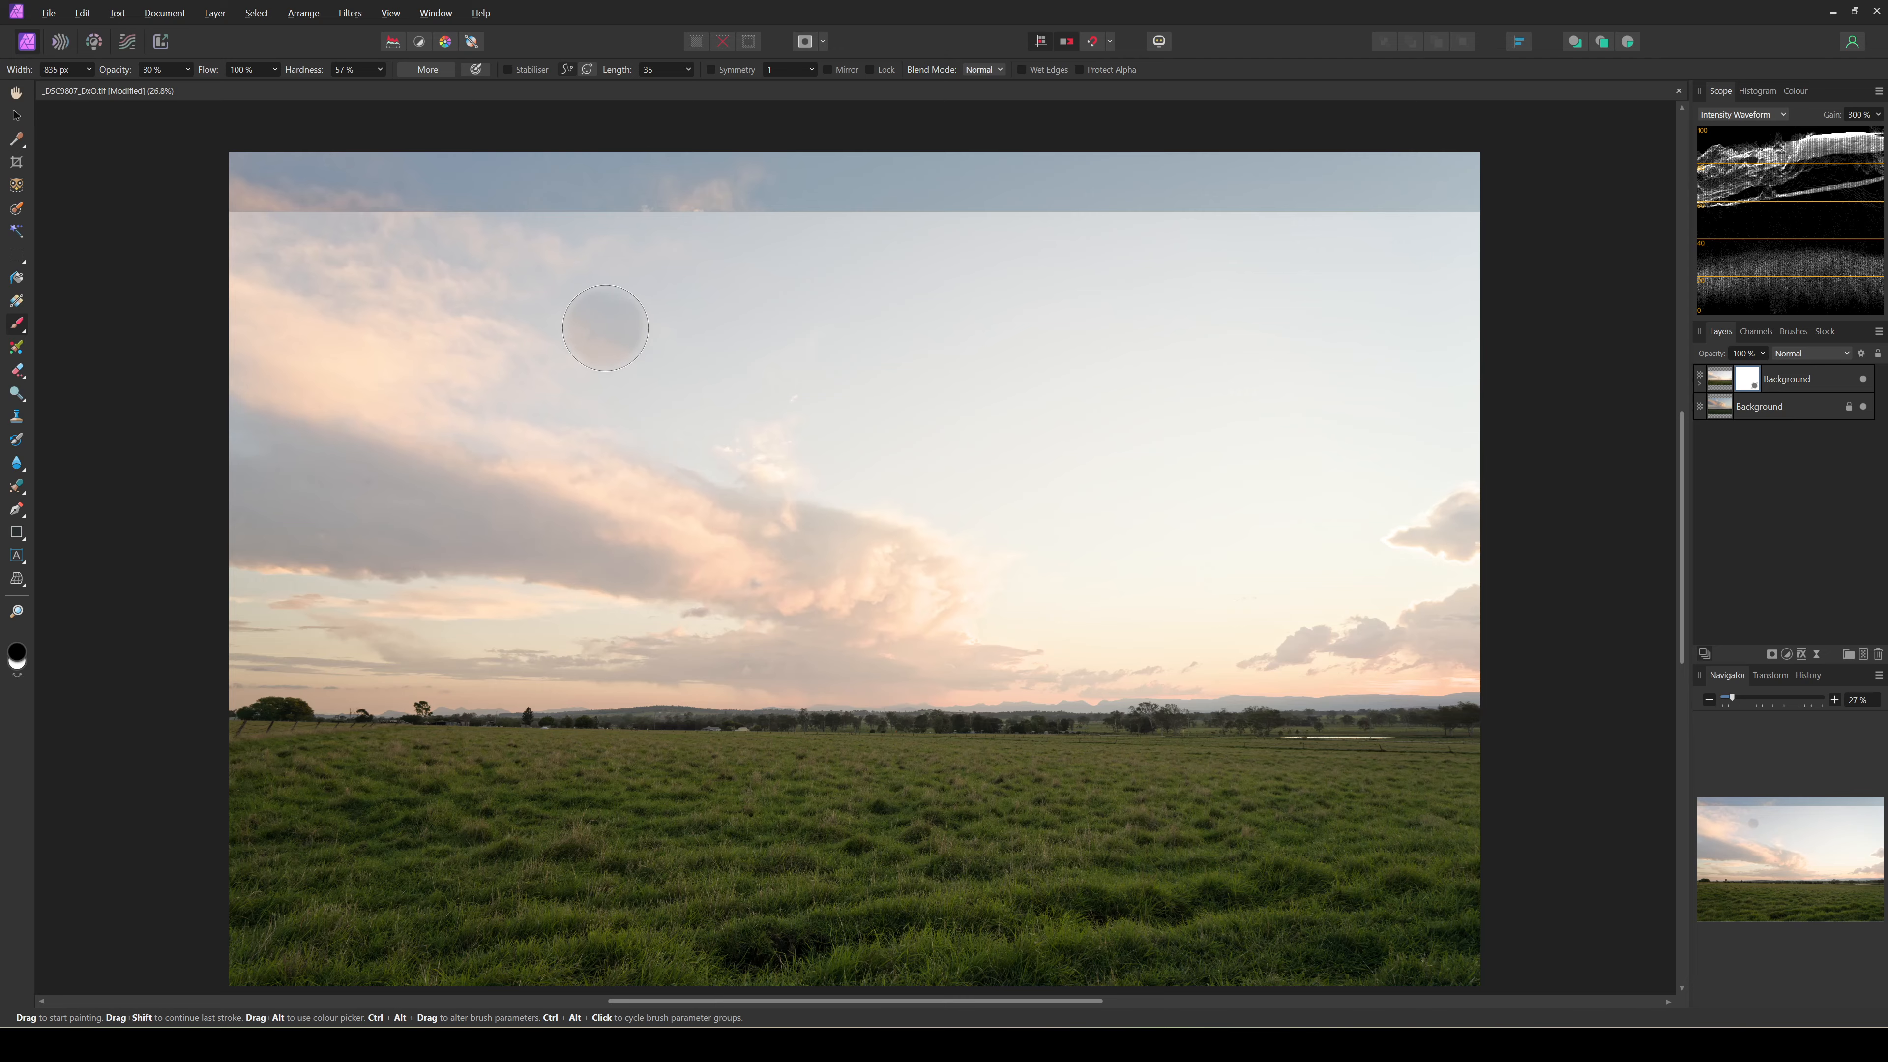
pyautogui.press(']')
pyautogui.press(']')
pyautogui.press(']')
pyautogui.press(']')
pyautogui.press(']')
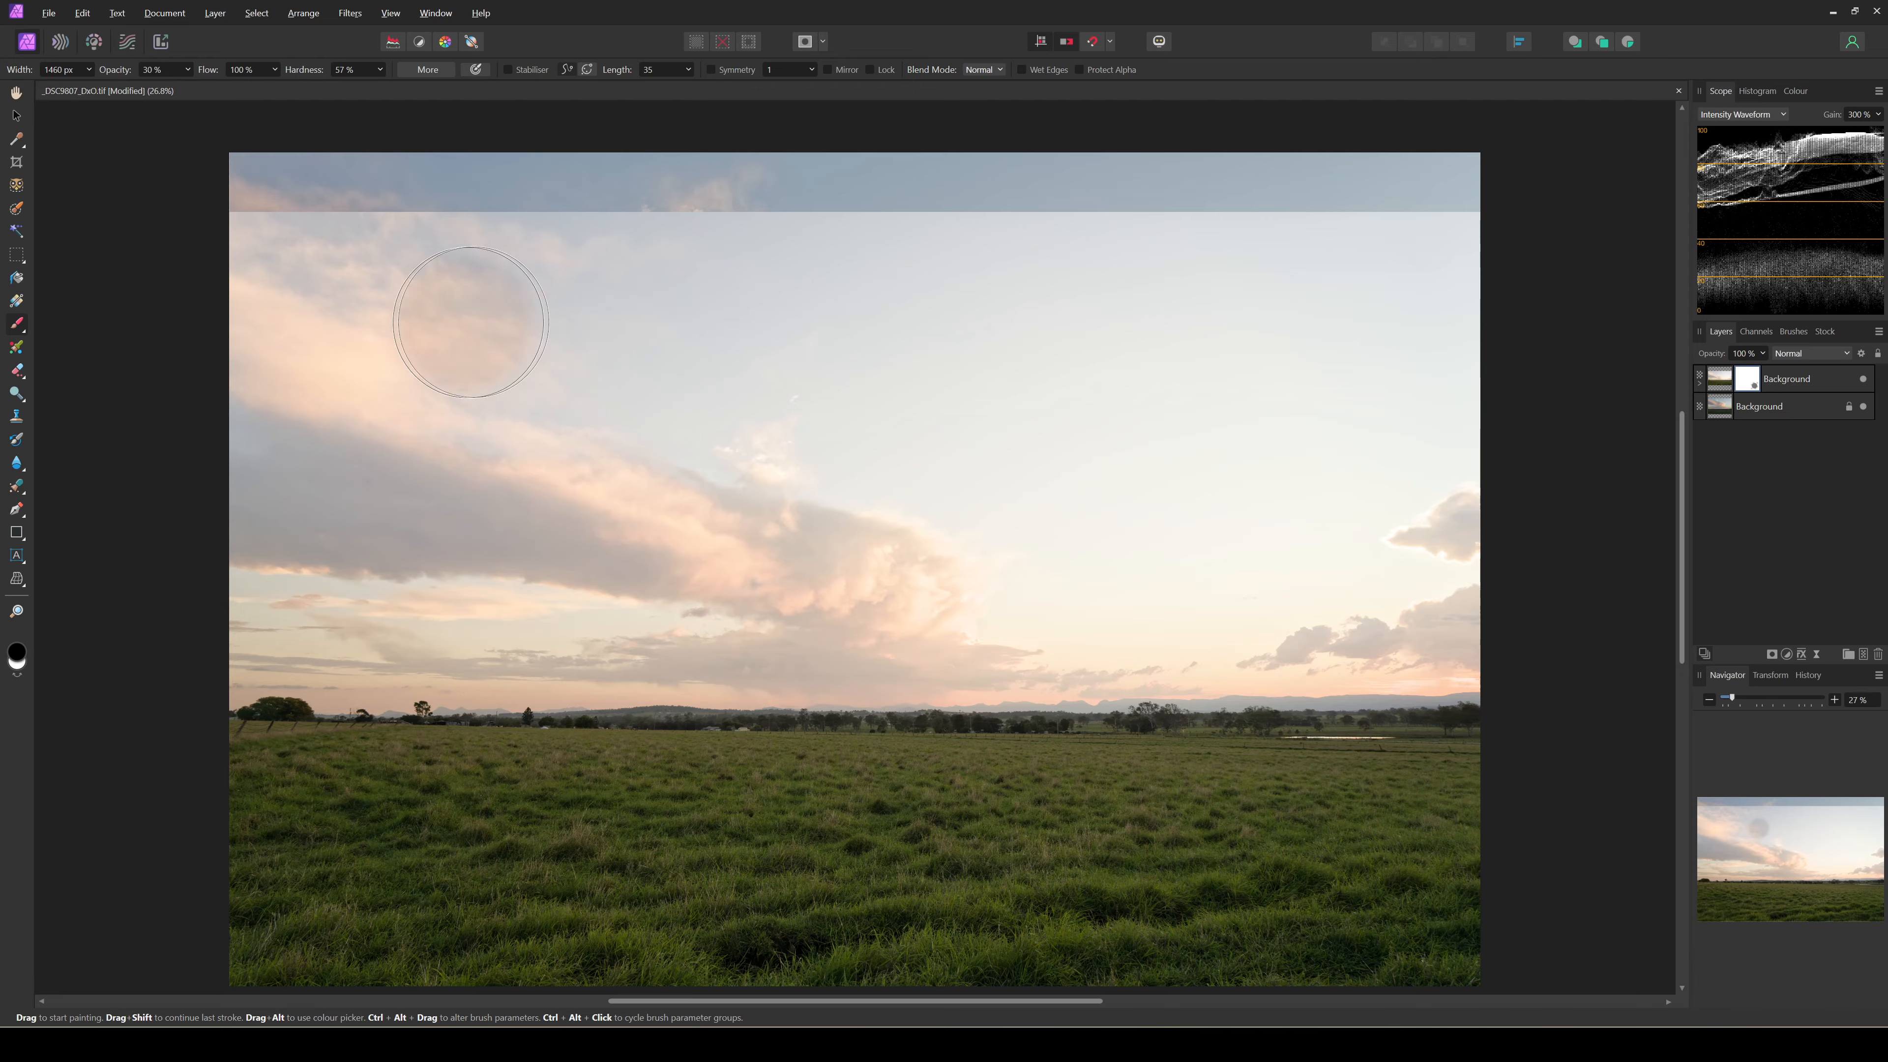
pyautogui.moveTo(442, 280)
pyautogui.mouseDown()
pyautogui.moveTo(203, 232)
pyautogui.moveTo(630, 220)
pyautogui.moveTo(331, 215)
pyautogui.moveTo(574, 210)
pyautogui.moveTo(1554, 216)
pyautogui.moveTo(1092, 281)
pyautogui.moveTo(245, 298)
pyautogui.moveTo(1565, 339)
pyautogui.moveTo(1502, 327)
pyautogui.moveTo(1100, 403)
pyautogui.moveTo(226, 445)
pyautogui.moveTo(370, 391)
pyautogui.moveTo(235, 412)
pyautogui.moveTo(621, 304)
pyautogui.moveTo(292, 406)
pyautogui.moveTo(748, 459)
pyautogui.moveTo(1460, 471)
pyautogui.moveTo(1012, 506)
pyautogui.moveTo(252, 511)
pyautogui.moveTo(1418, 560)
pyautogui.moveTo(1486, 574)
pyautogui.moveTo(1269, 593)
pyautogui.moveTo(1430, 601)
pyautogui.moveTo(1329, 610)
pyautogui.moveTo(1457, 622)
pyautogui.moveTo(151, 649)
pyautogui.moveTo(114, 569)
pyautogui.moveTo(113, 455)
pyautogui.moveTo(169, 642)
pyautogui.moveTo(220, 692)
pyautogui.moveTo(812, 697)
pyautogui.moveTo(1121, 742)
pyautogui.moveTo(1662, 684)
pyautogui.moveTo(773, 725)
pyautogui.moveTo(301, 702)
pyautogui.mouseUp()
# Paint white on the mask over the grass foreground, narrowing the brush to 619 px for the edge below the tree line.
pyautogui.press('0')
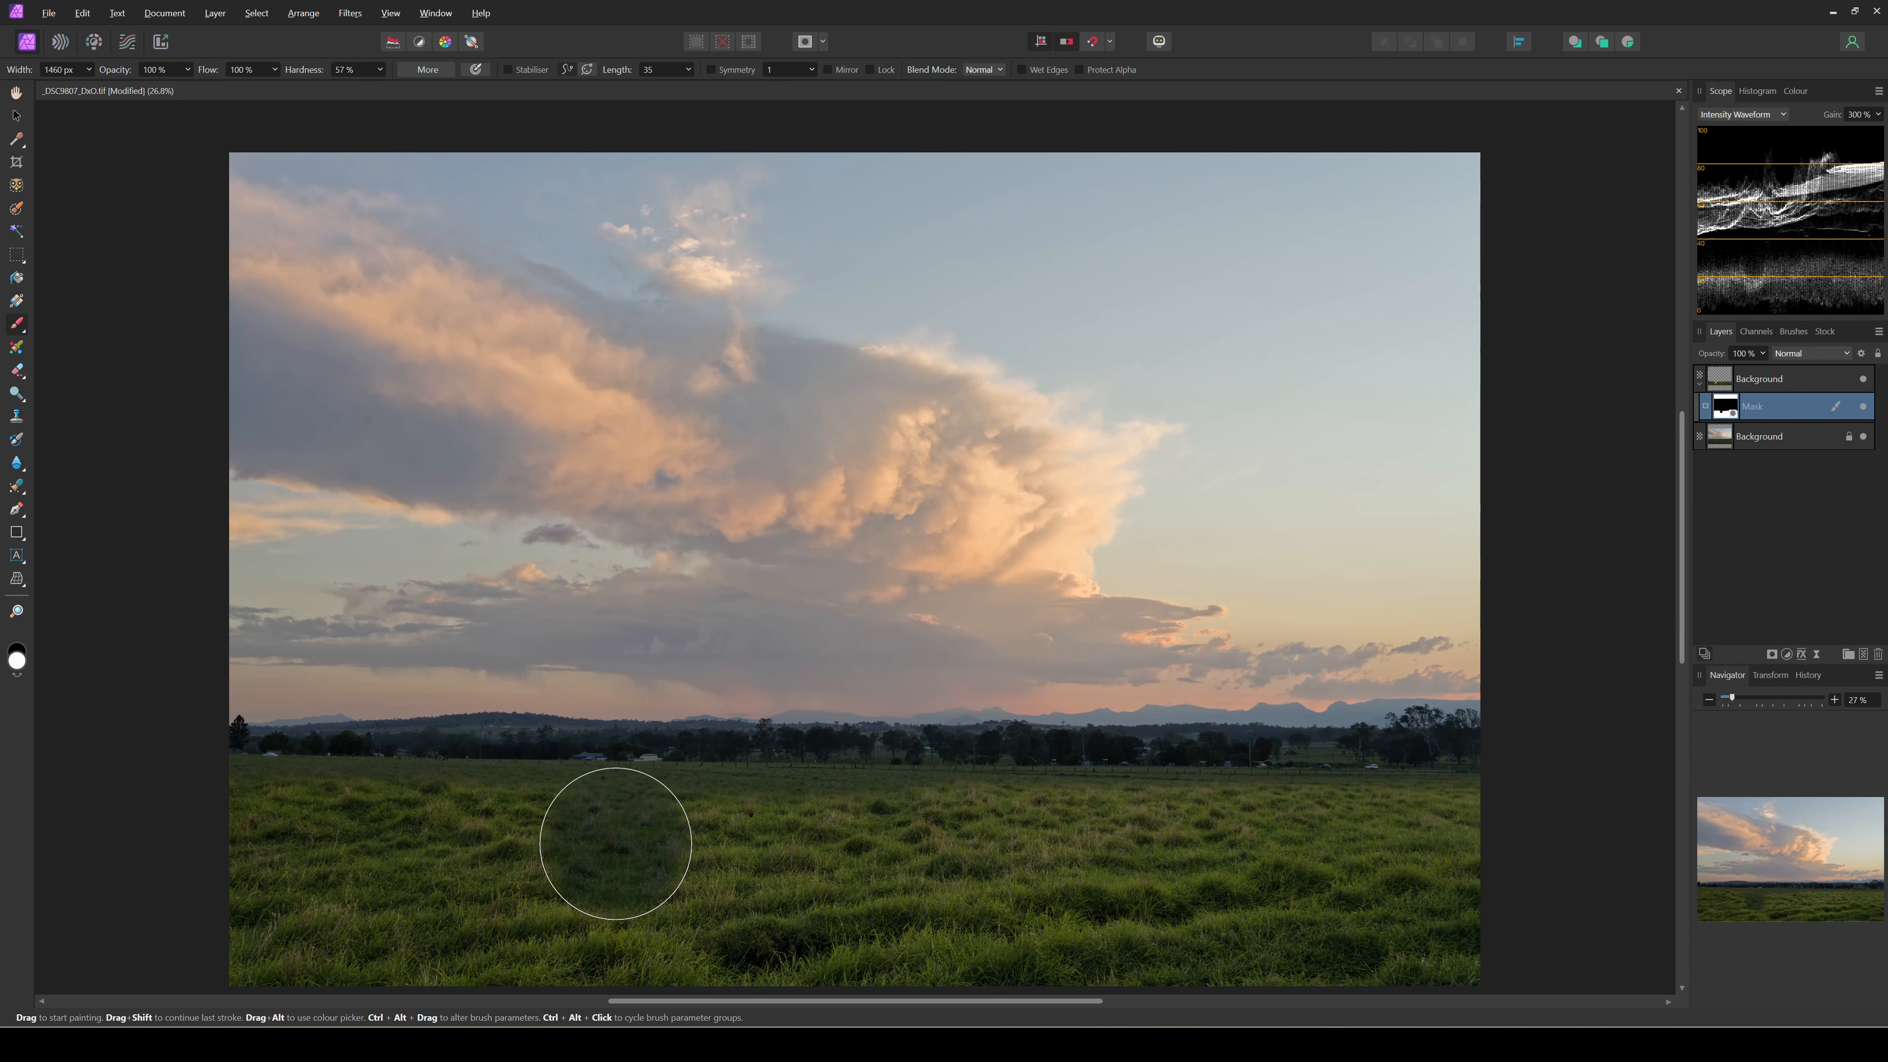
pyautogui.press(']')
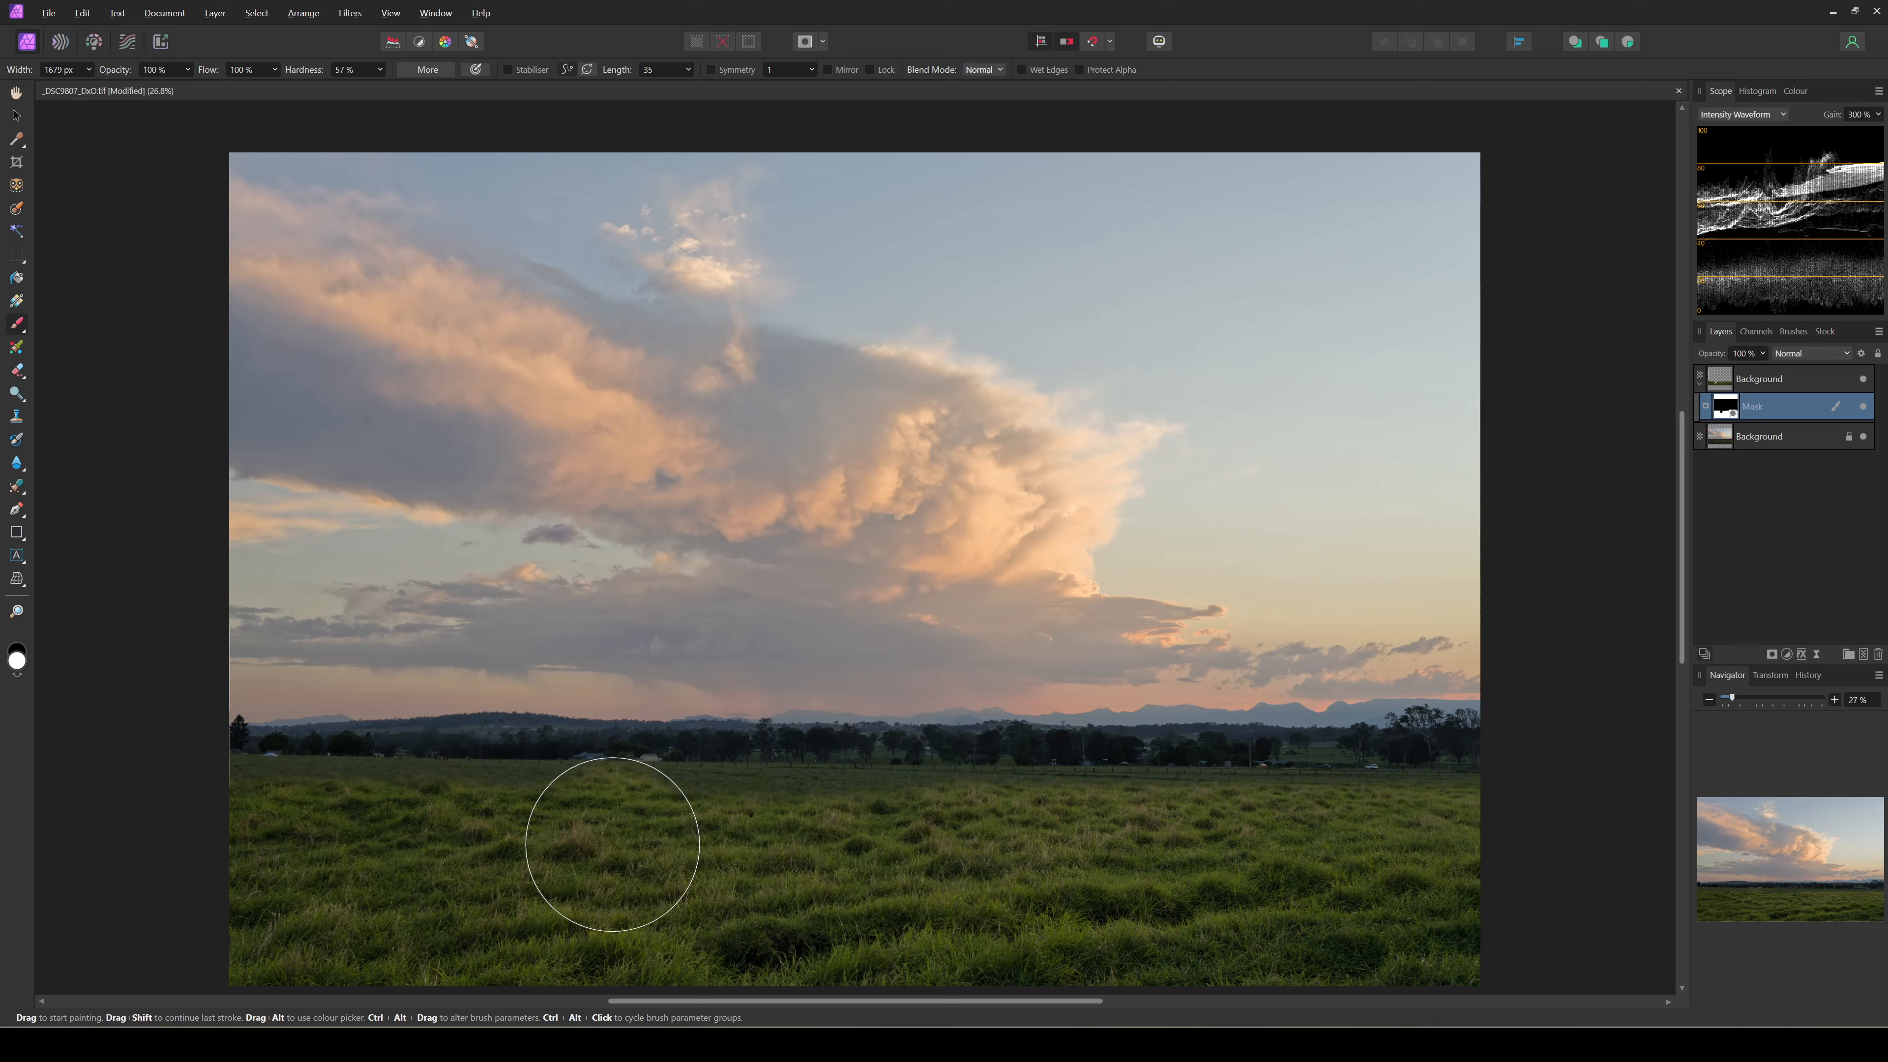
pyautogui.press('[')
pyautogui.press('[')
pyautogui.press('[')
pyautogui.press('[')
pyautogui.press('[')
pyautogui.press('[')
pyautogui.press('[')
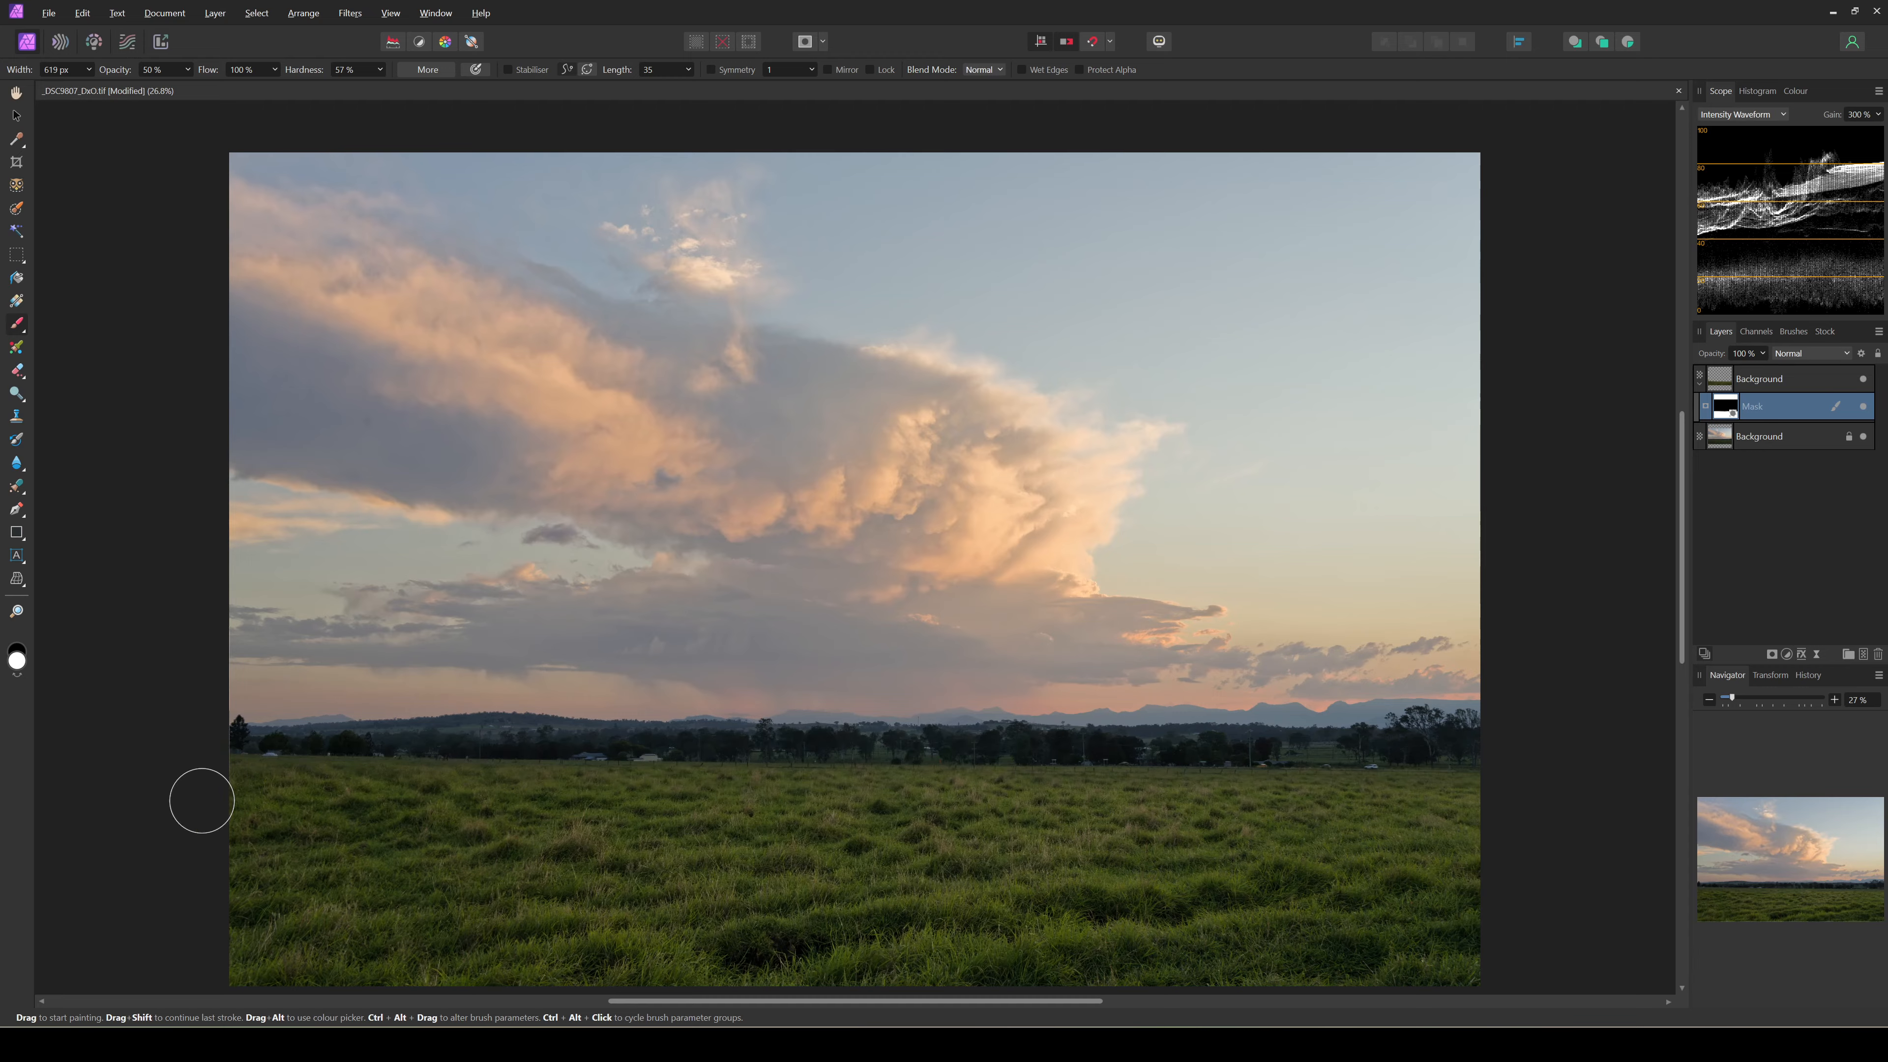
# Examine the blend between the grass and the tree line closely along the whole horizon.
pyautogui.press('z')
pyautogui.moveTo(584, 776); pyautogui.dragTo(970, 751)
pyautogui.press('space')
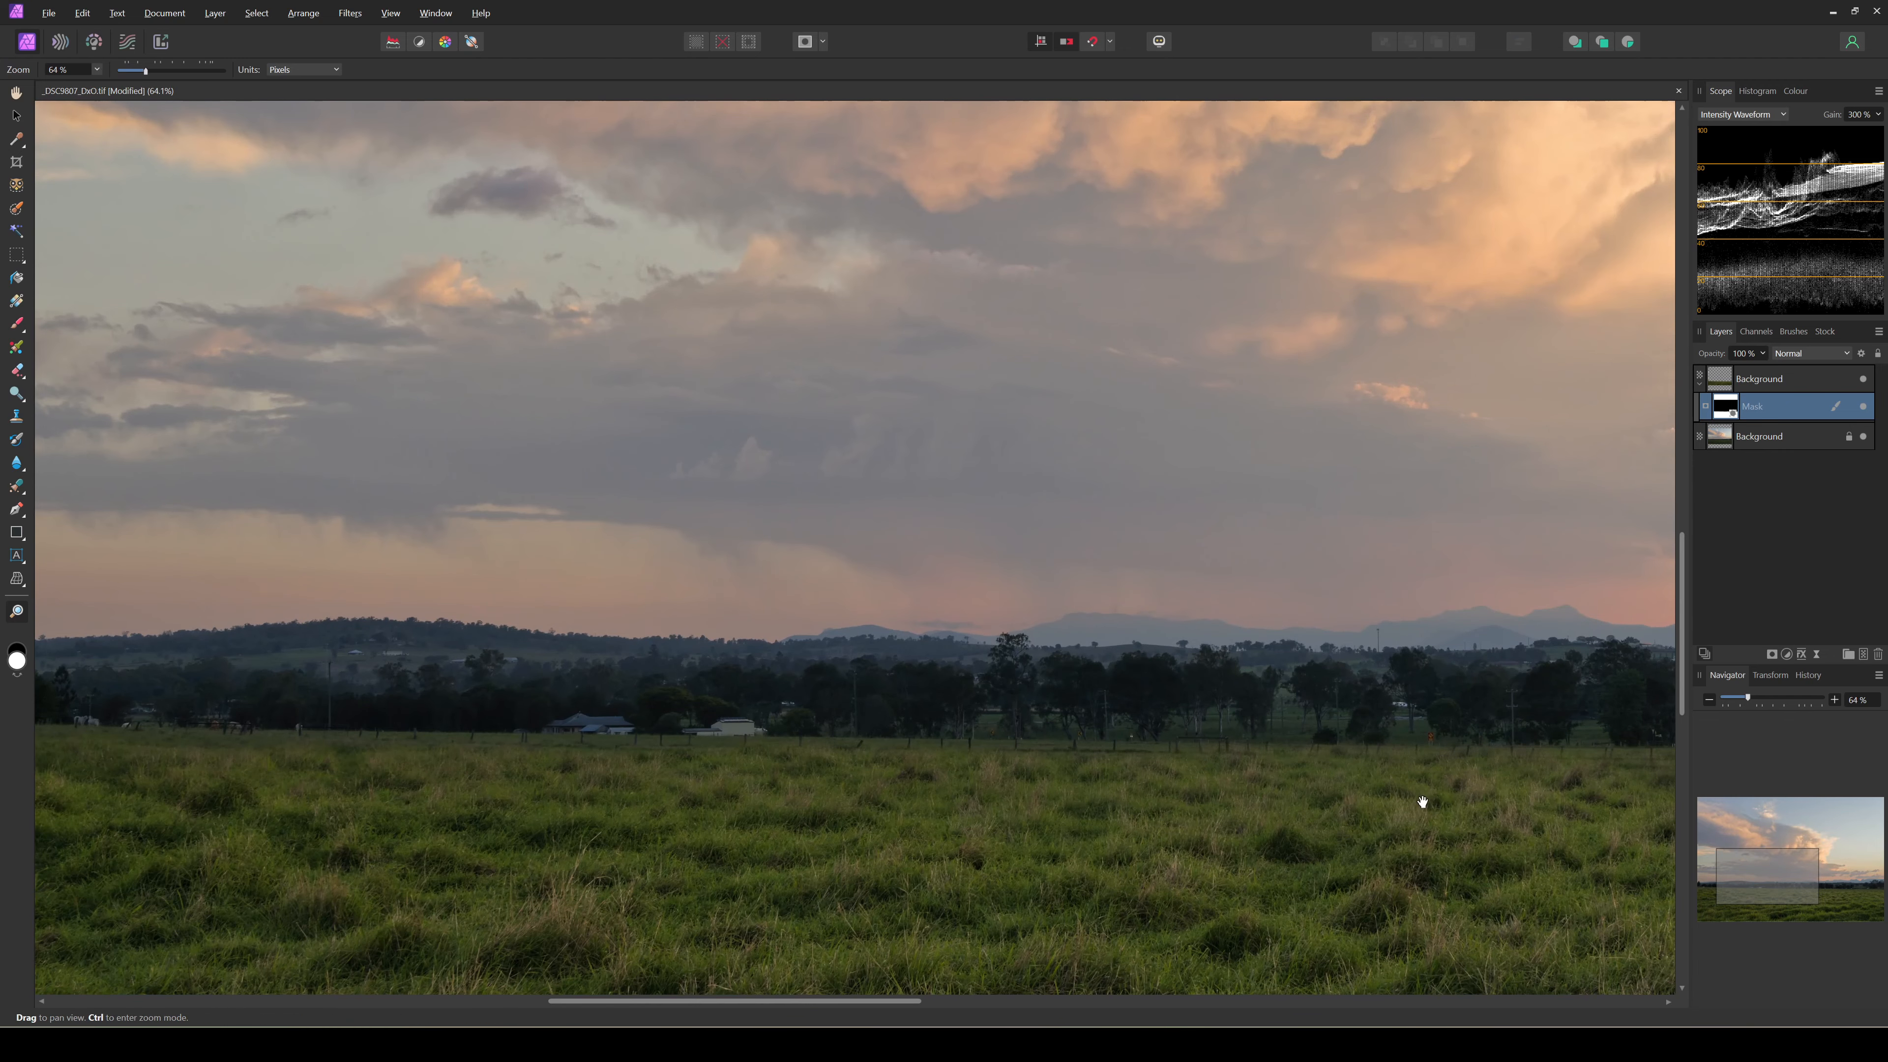
pyautogui.moveTo(1421, 801); pyautogui.dragTo(1366, 785)
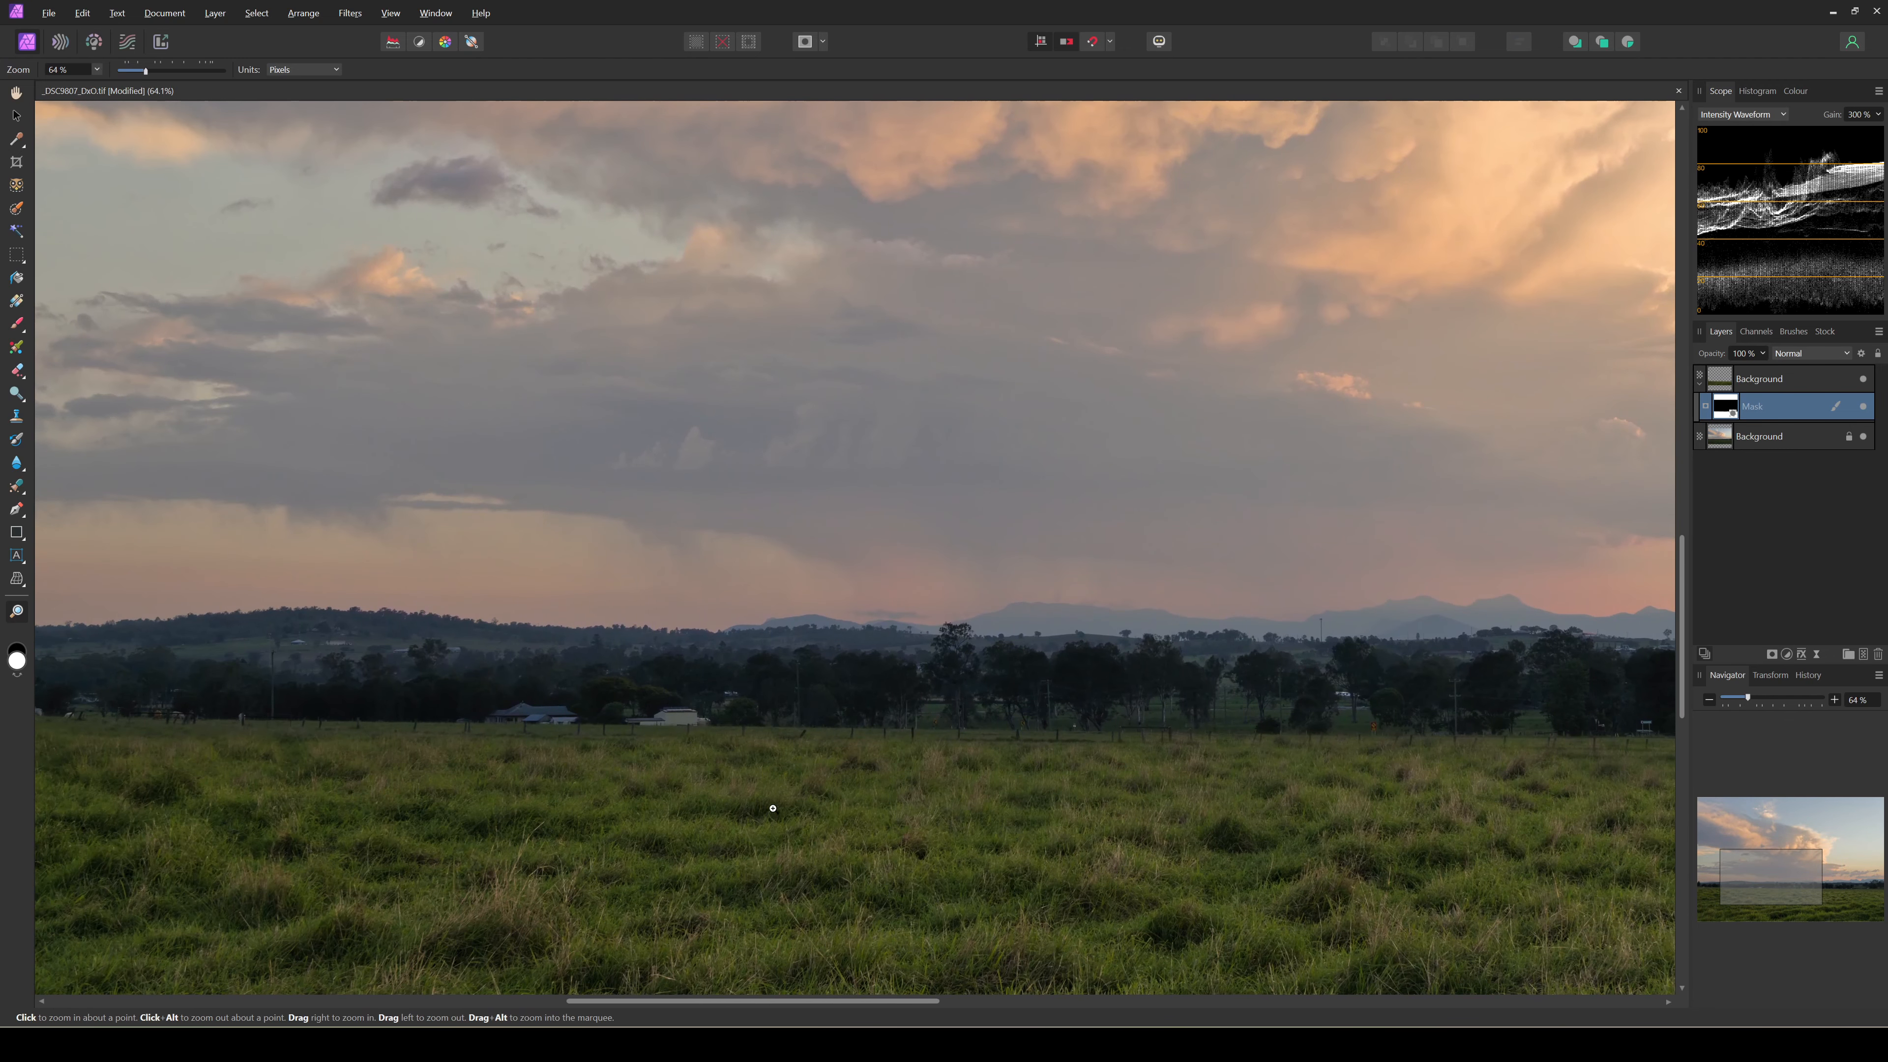
pyautogui.moveTo(772, 805); pyautogui.dragTo(447, 810)
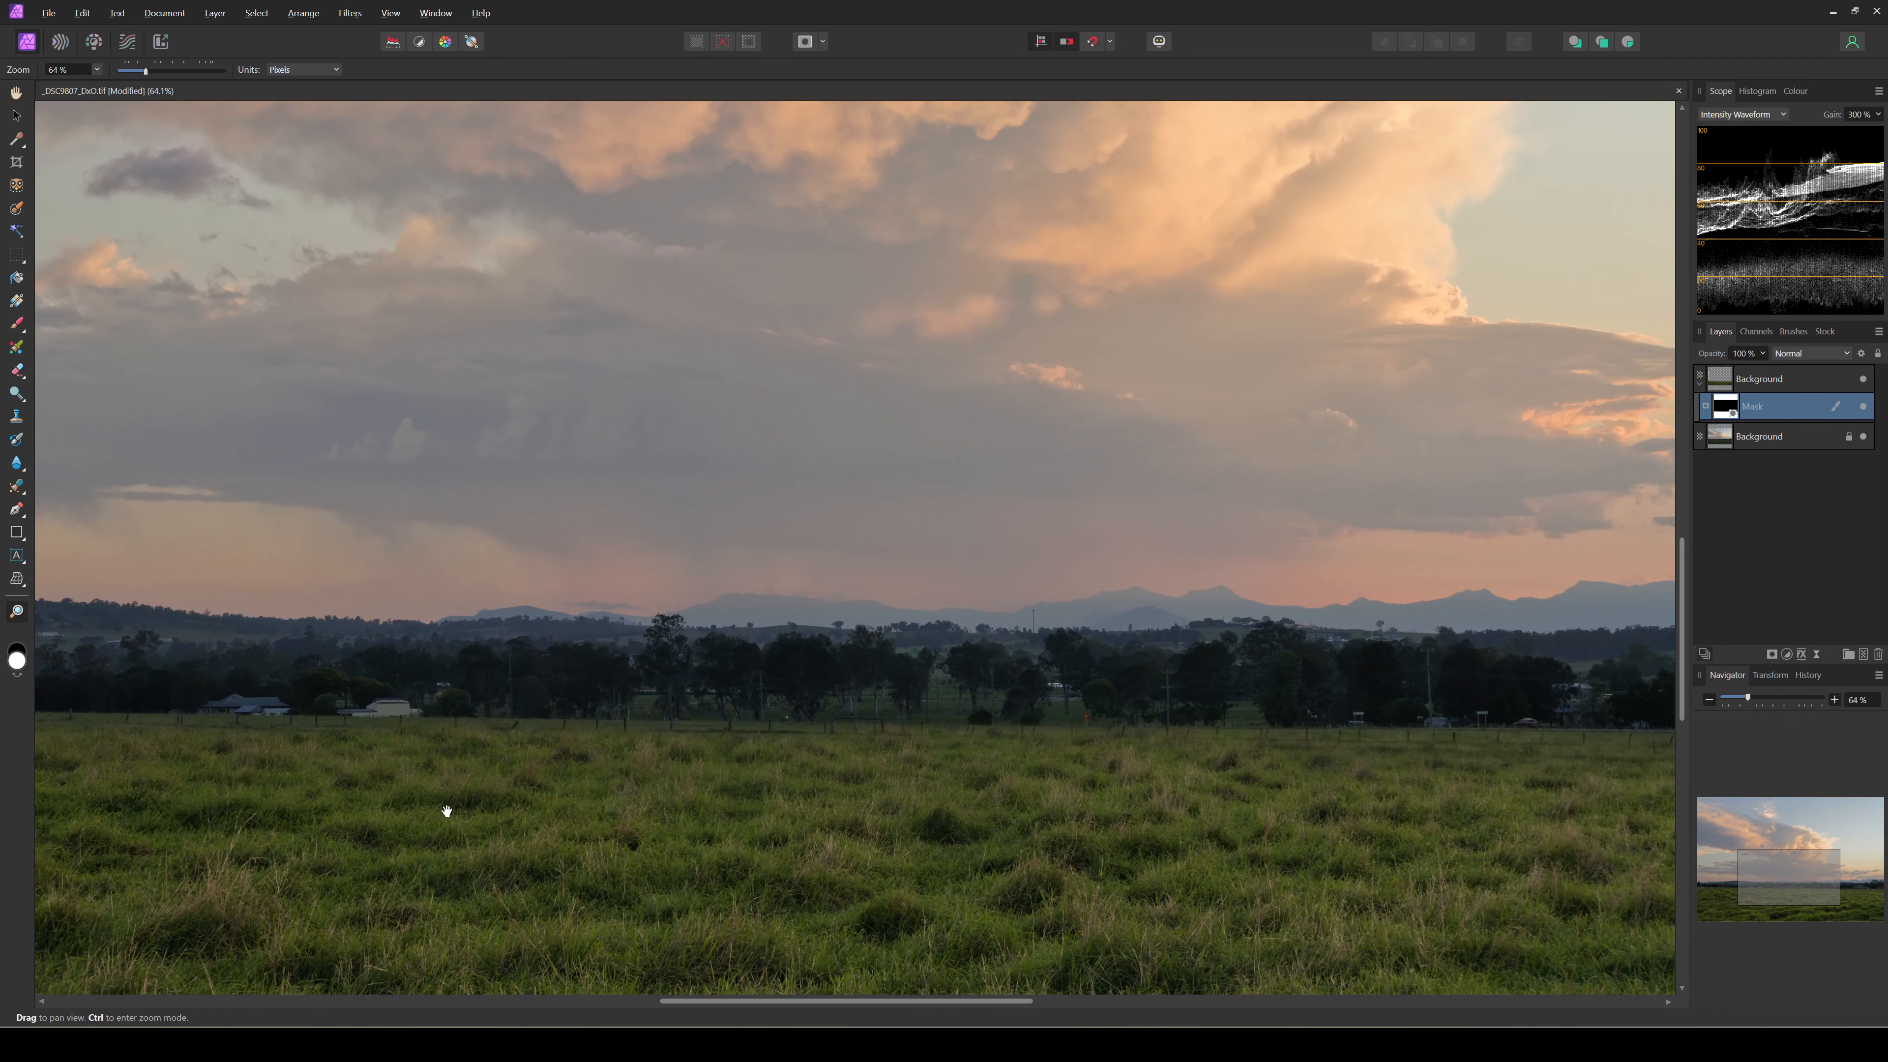
pyautogui.moveTo(1133, 817); pyautogui.dragTo(525, 800)
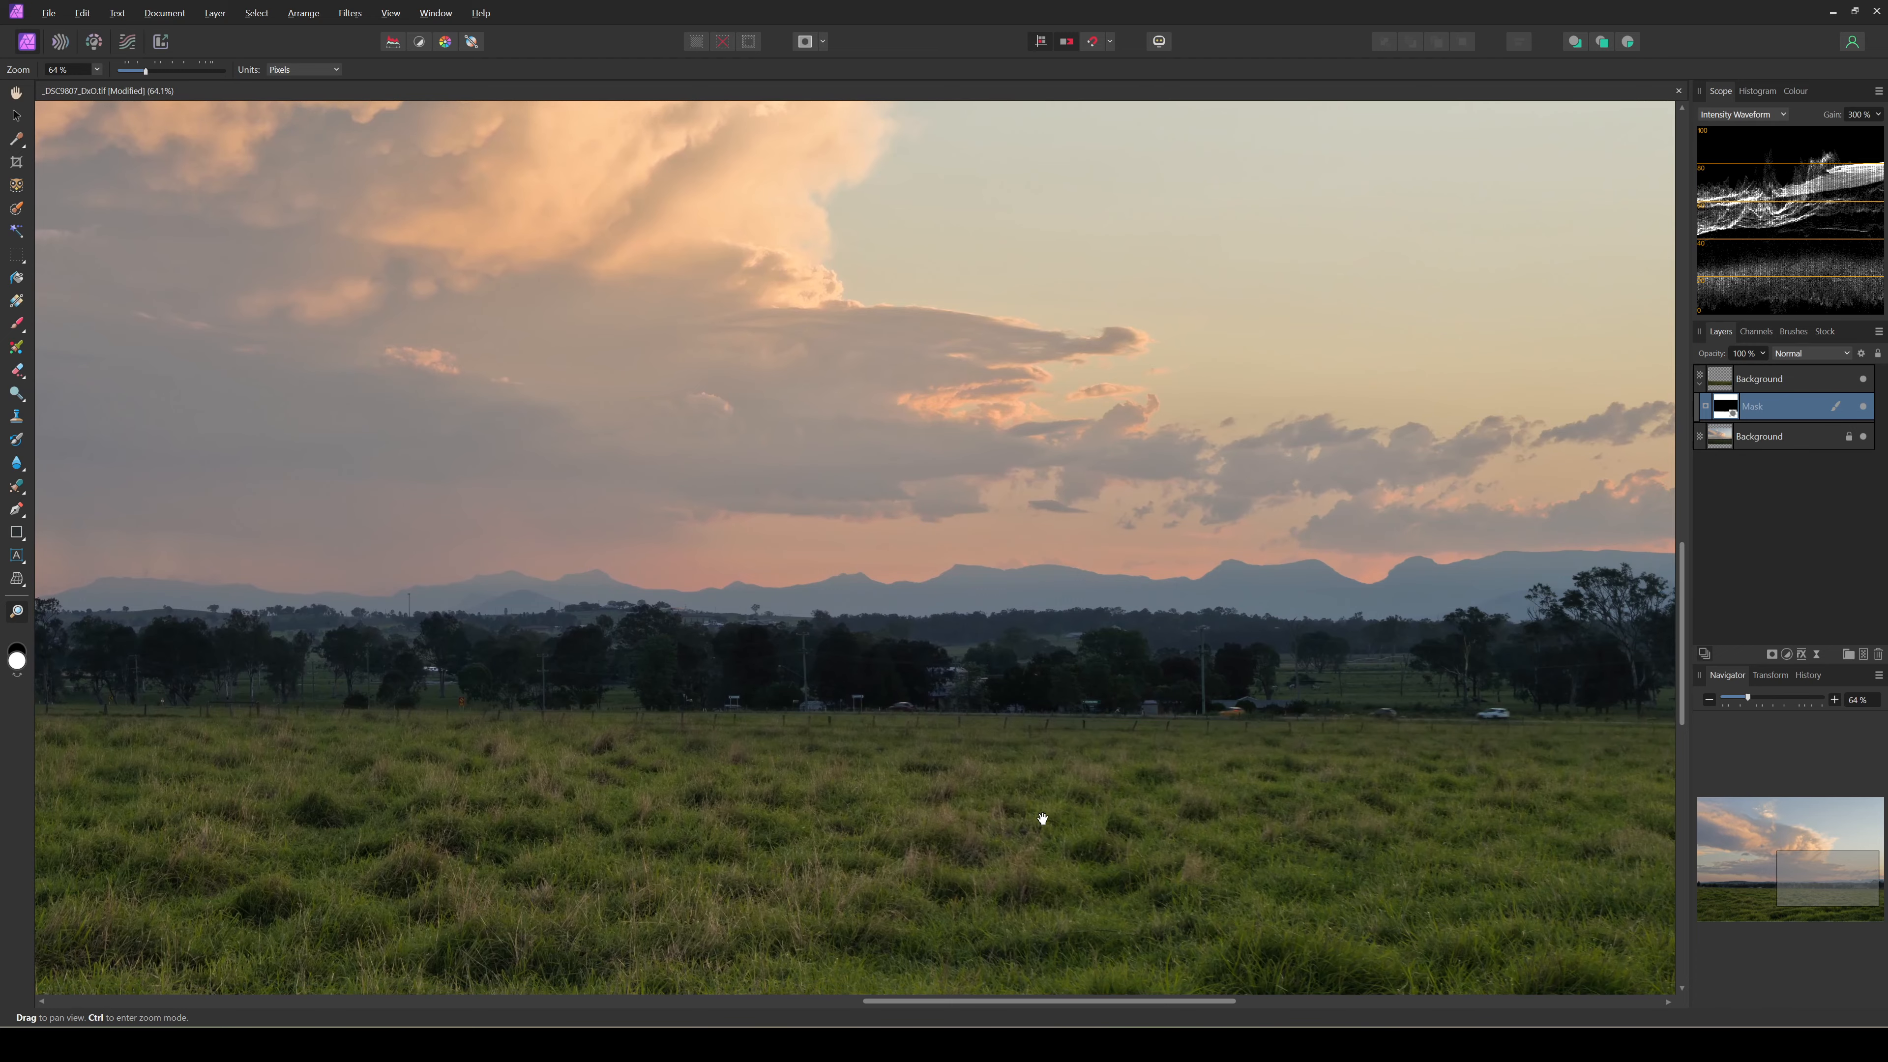
pyautogui.press('ctrl')
pyautogui.moveTo(1051, 801)
pyautogui.mouseDown()
pyautogui.moveTo(687, 801)
pyautogui.moveTo(1395, 787)
pyautogui.mouseUp()
pyautogui.press('b')
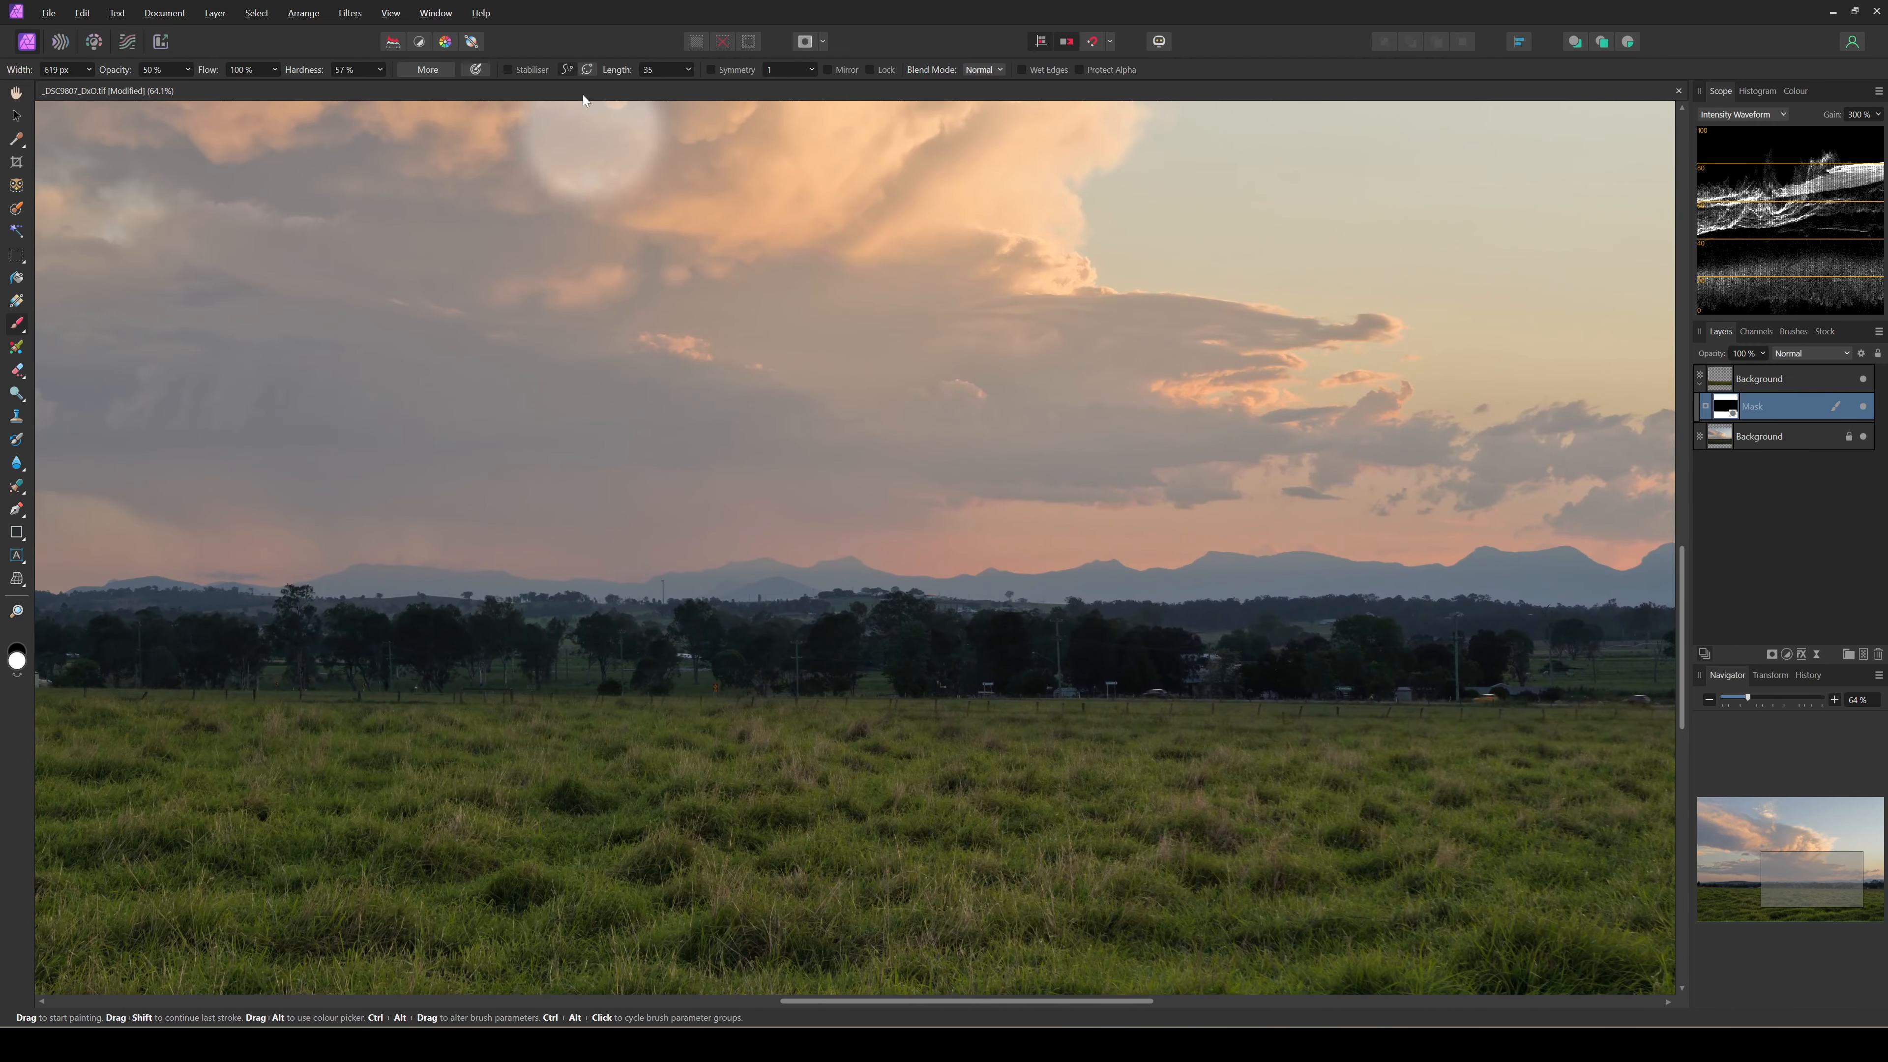
pyautogui.hotkey('ctrl', '0')
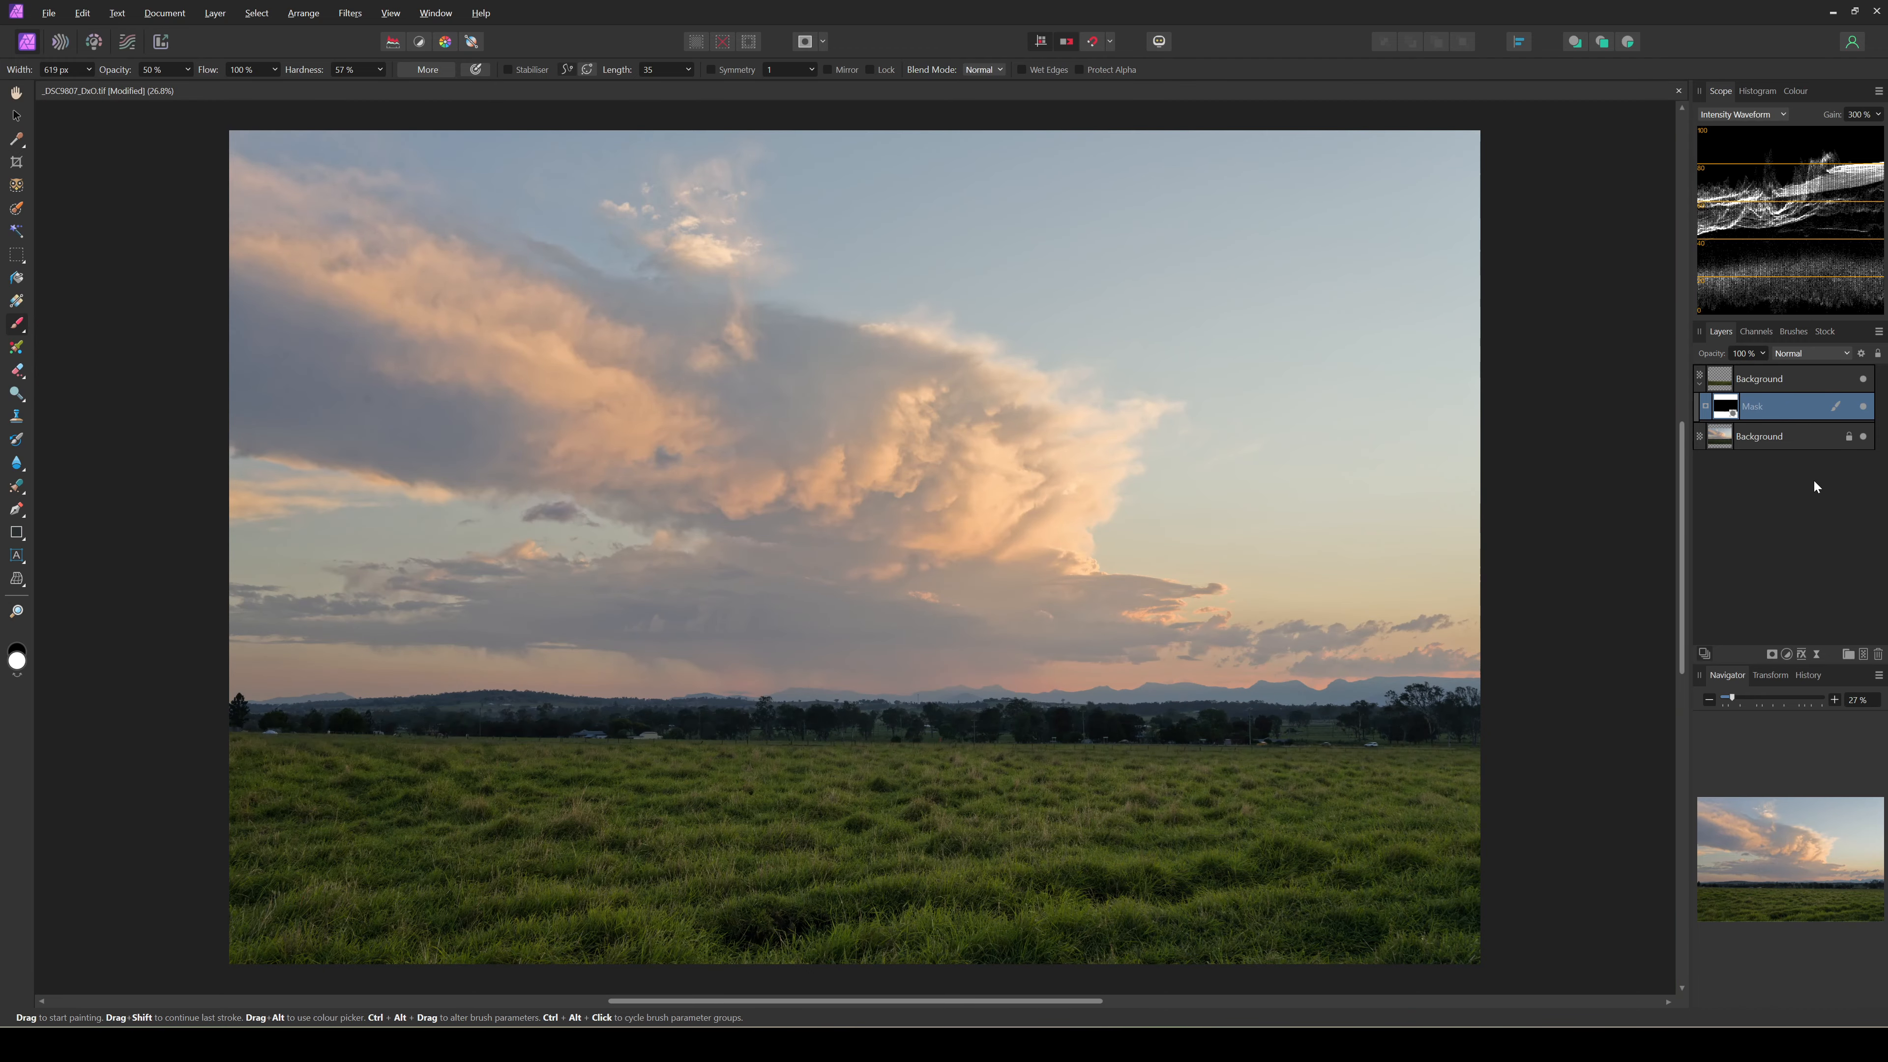
# Merge all visible layers into a new pixel layer at the top and open it in the Nik 8 Color Efex plugin.
pyautogui.click(1802, 378)
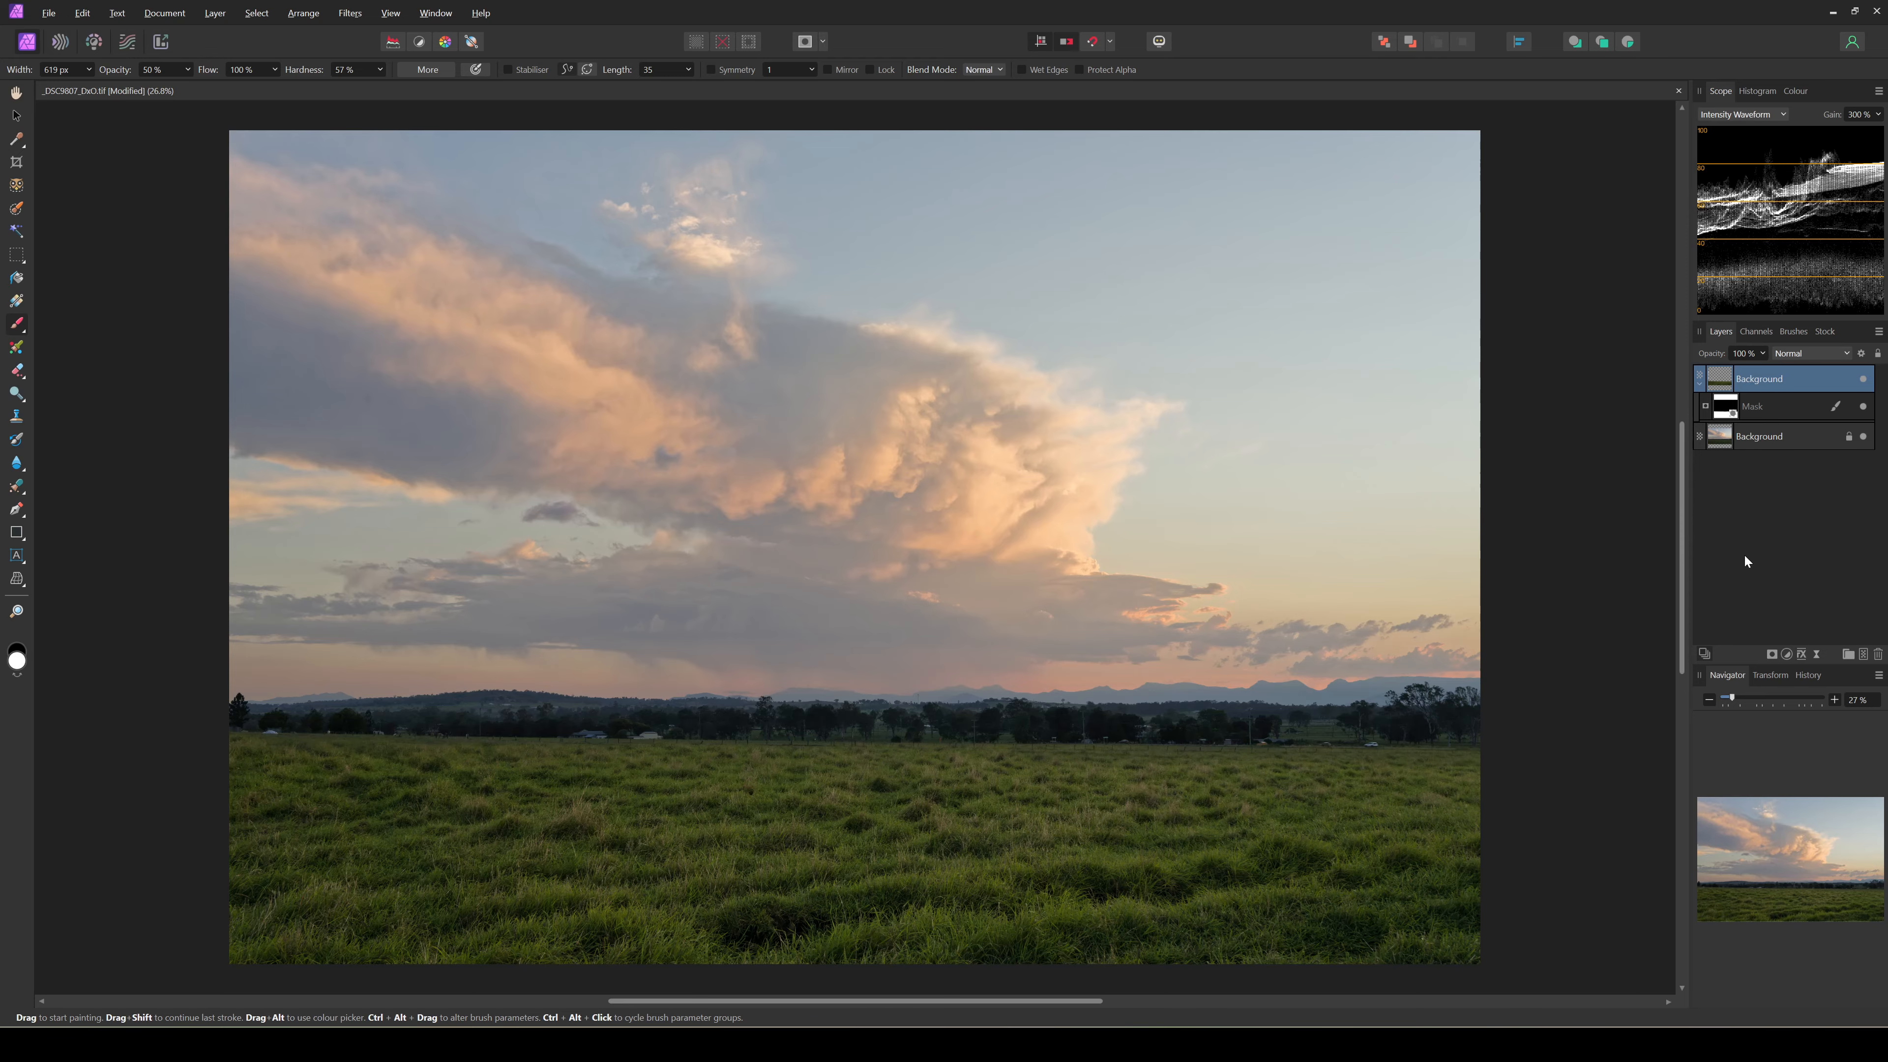
pyautogui.hotkey('ctrl', 'shift', 'n')
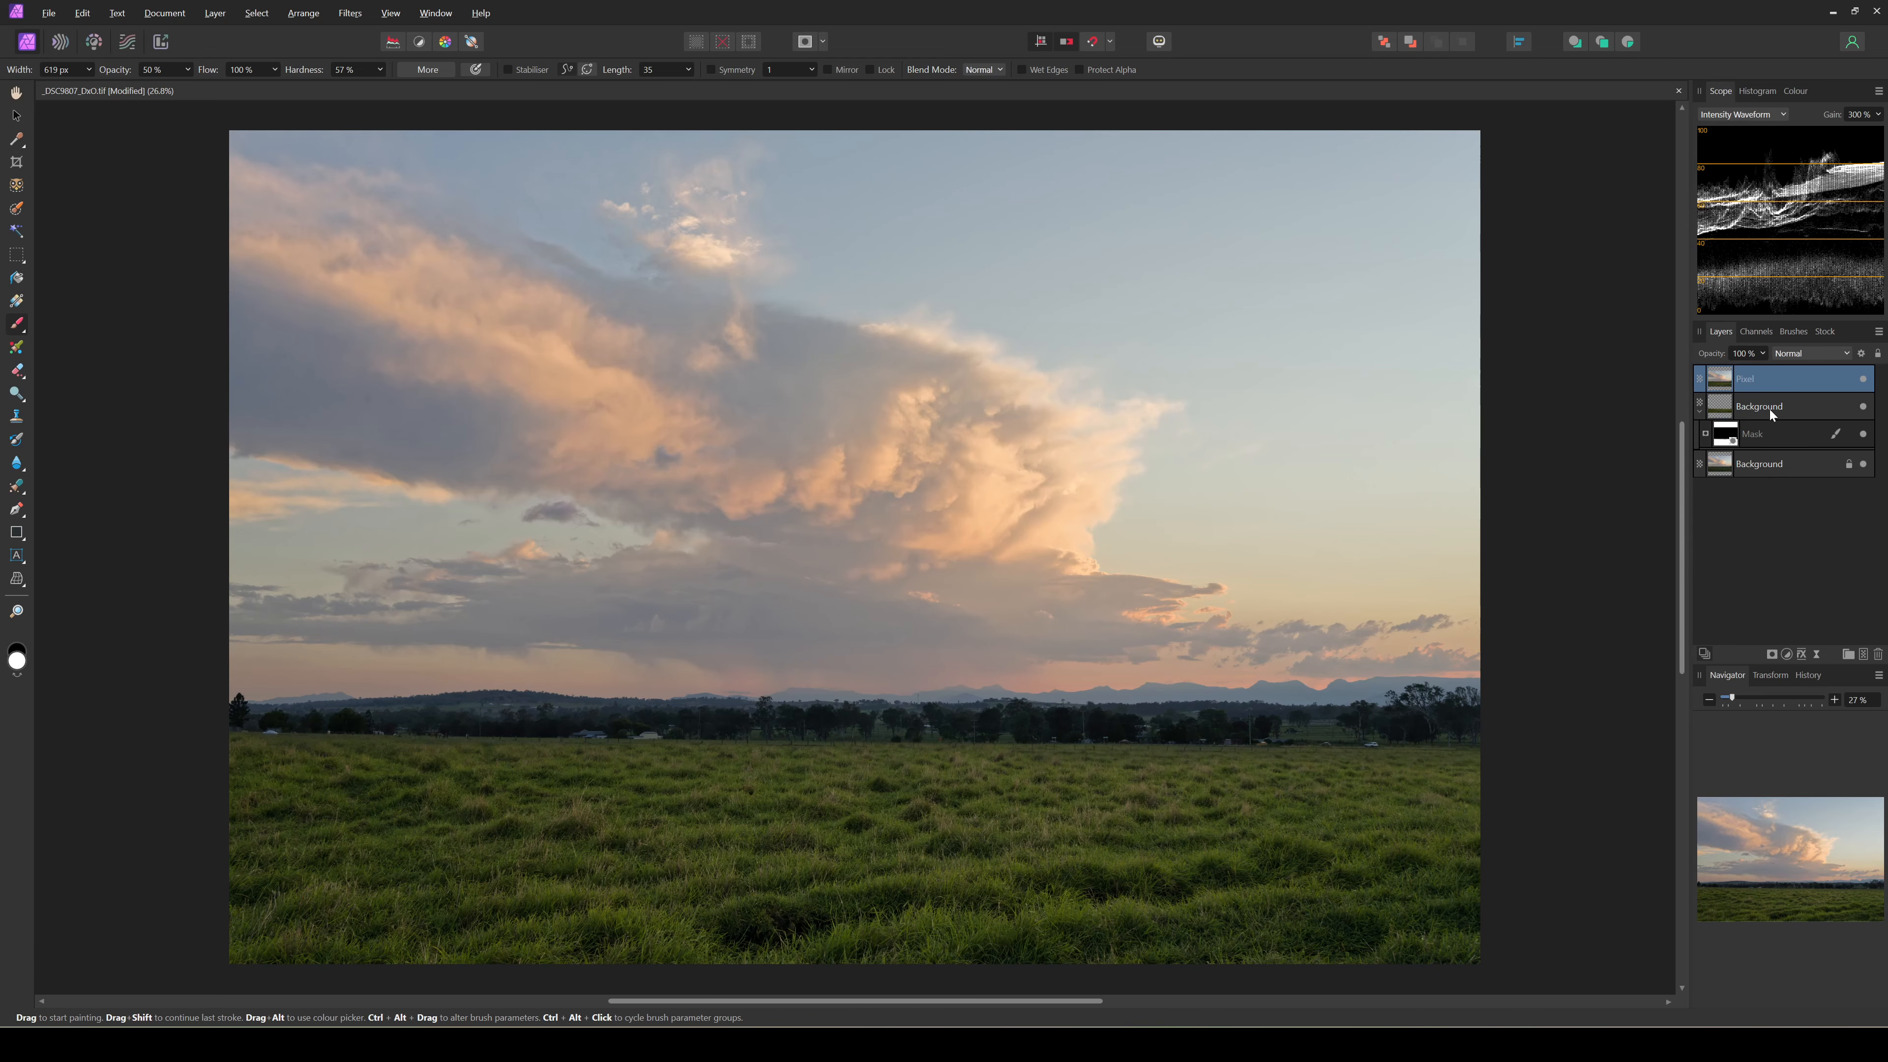
pyautogui.press('z')
pyautogui.click(350, 13)
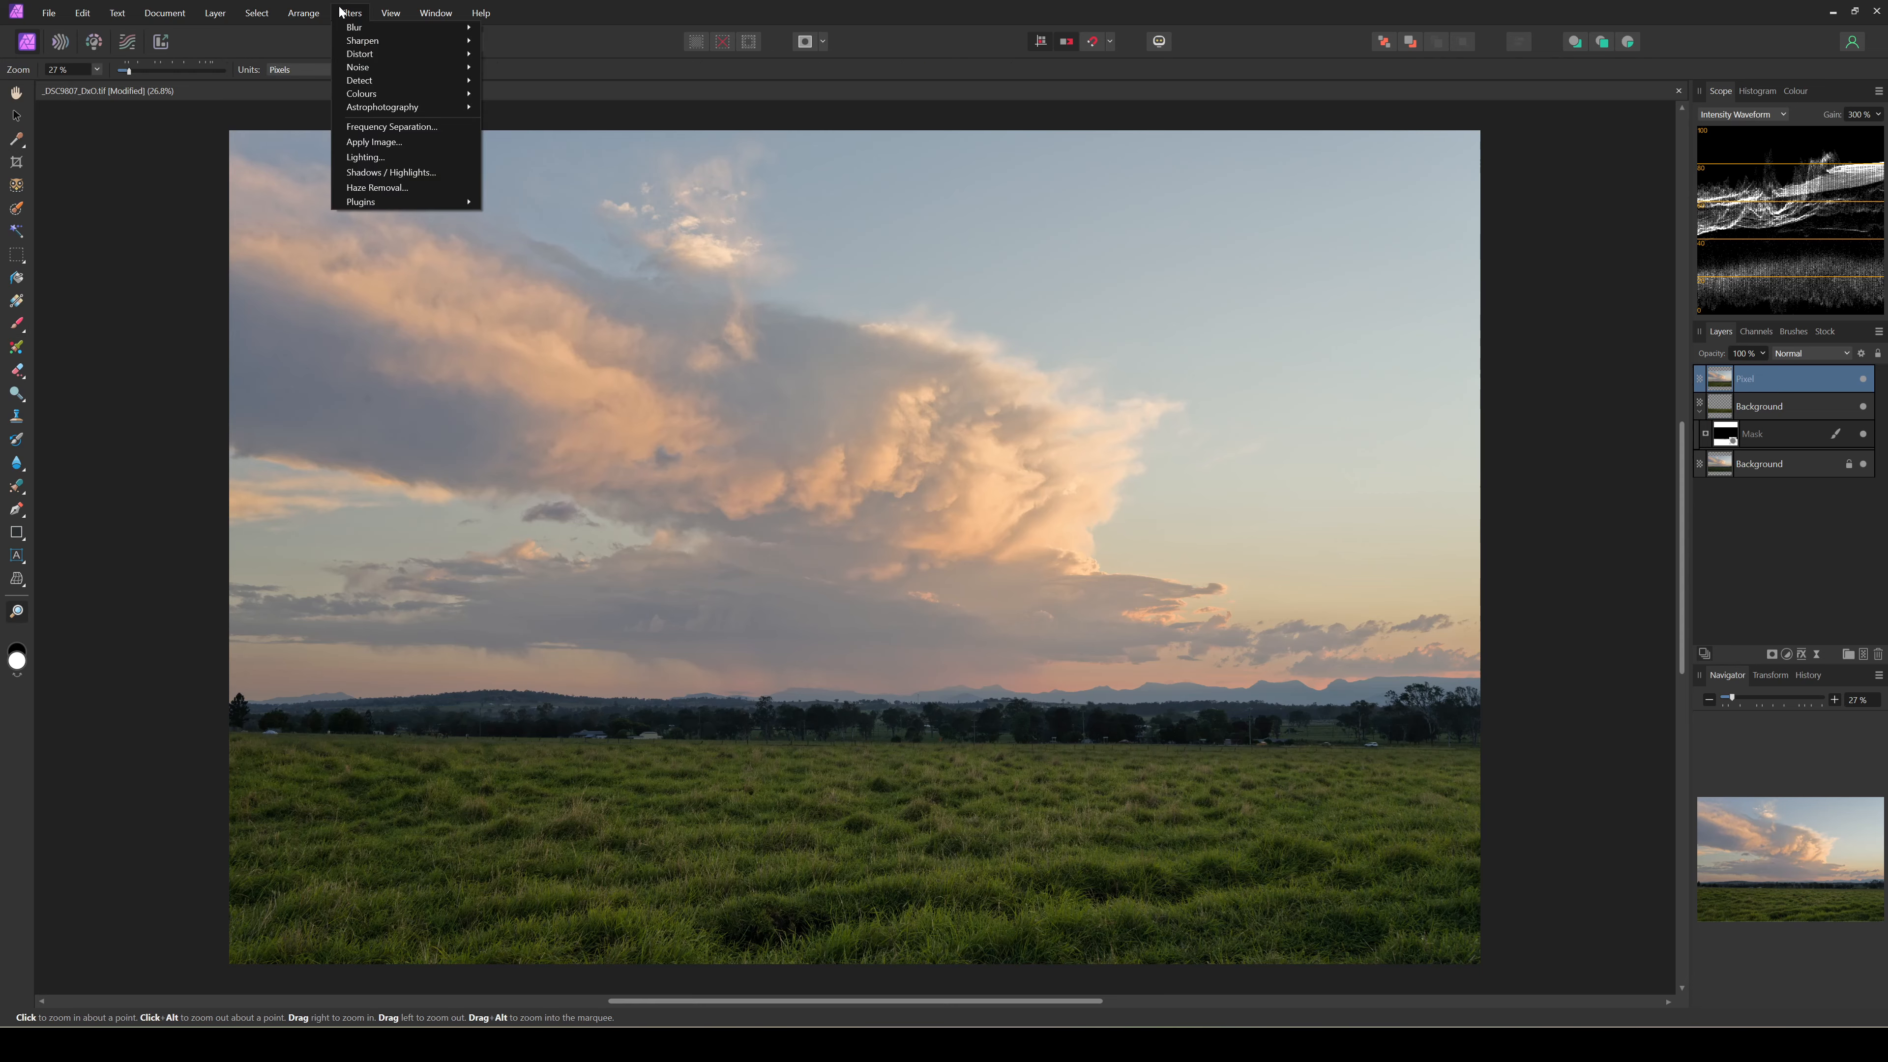
pyautogui.moveTo(414, 198)
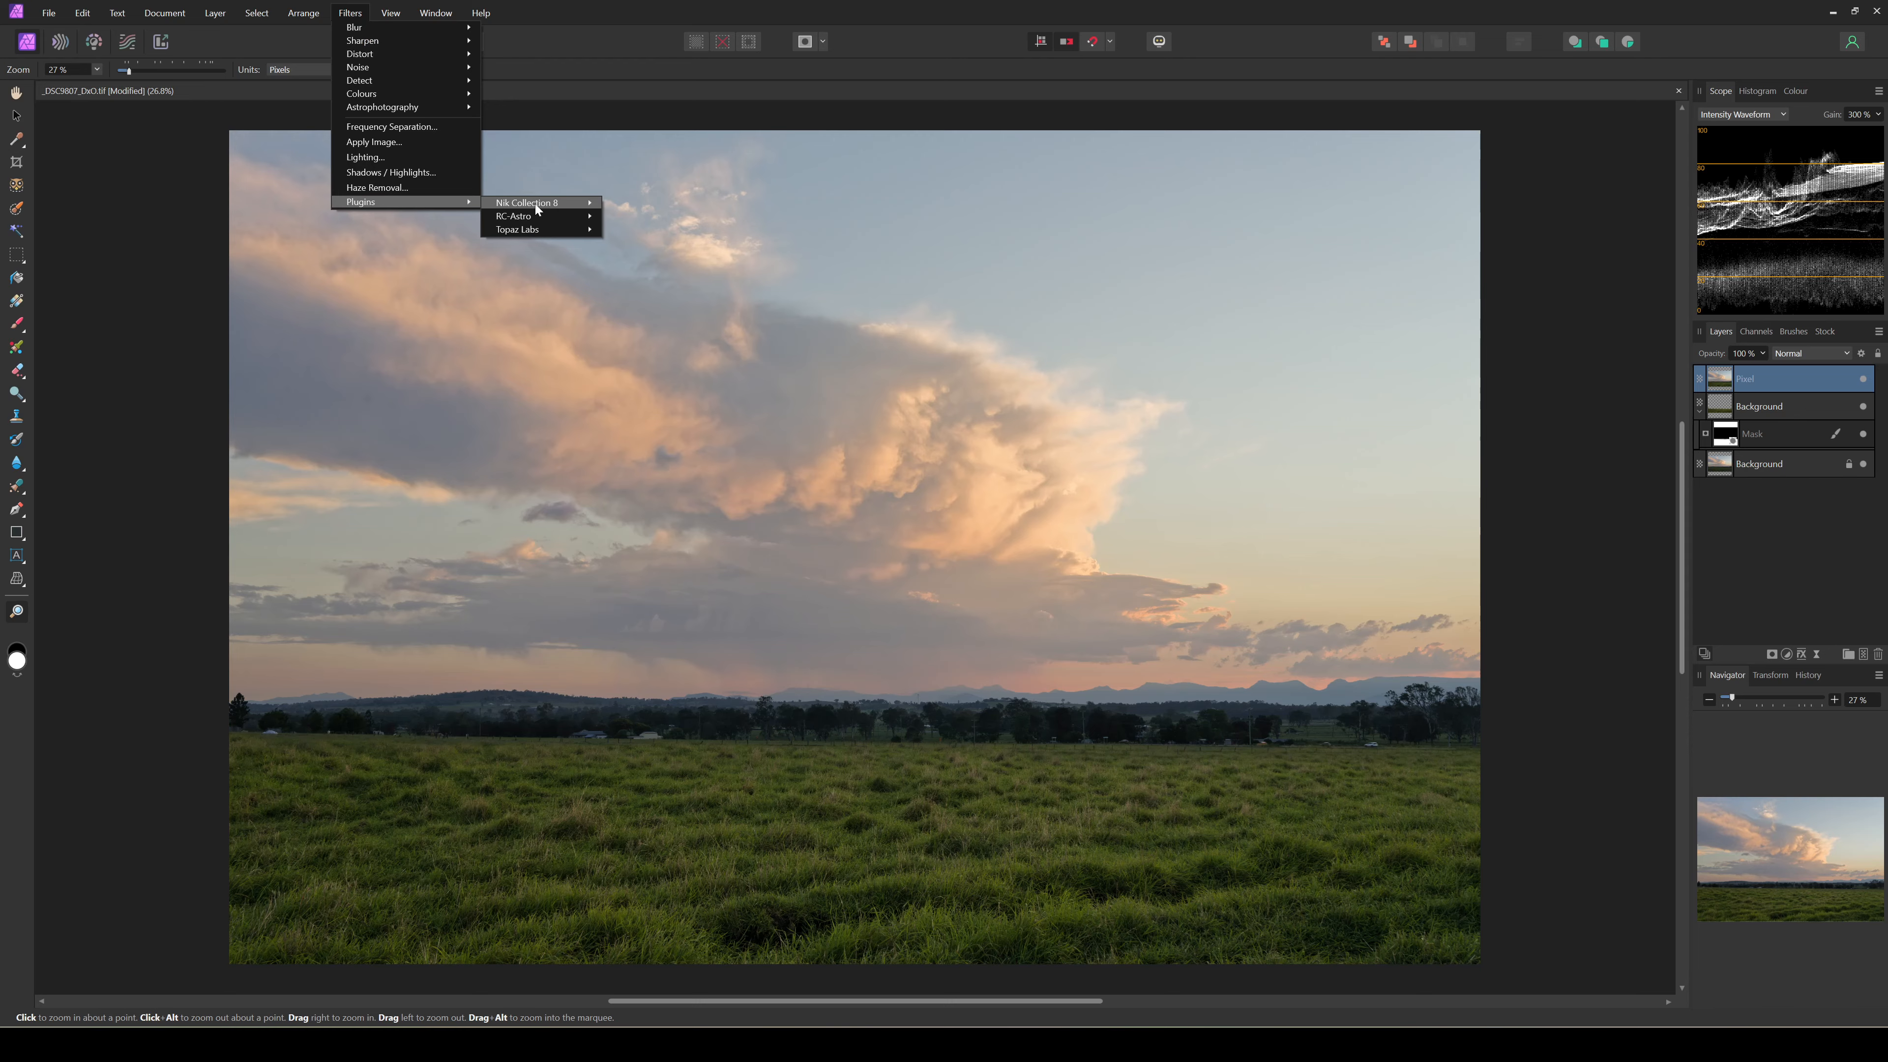
pyautogui.moveTo(547, 204)
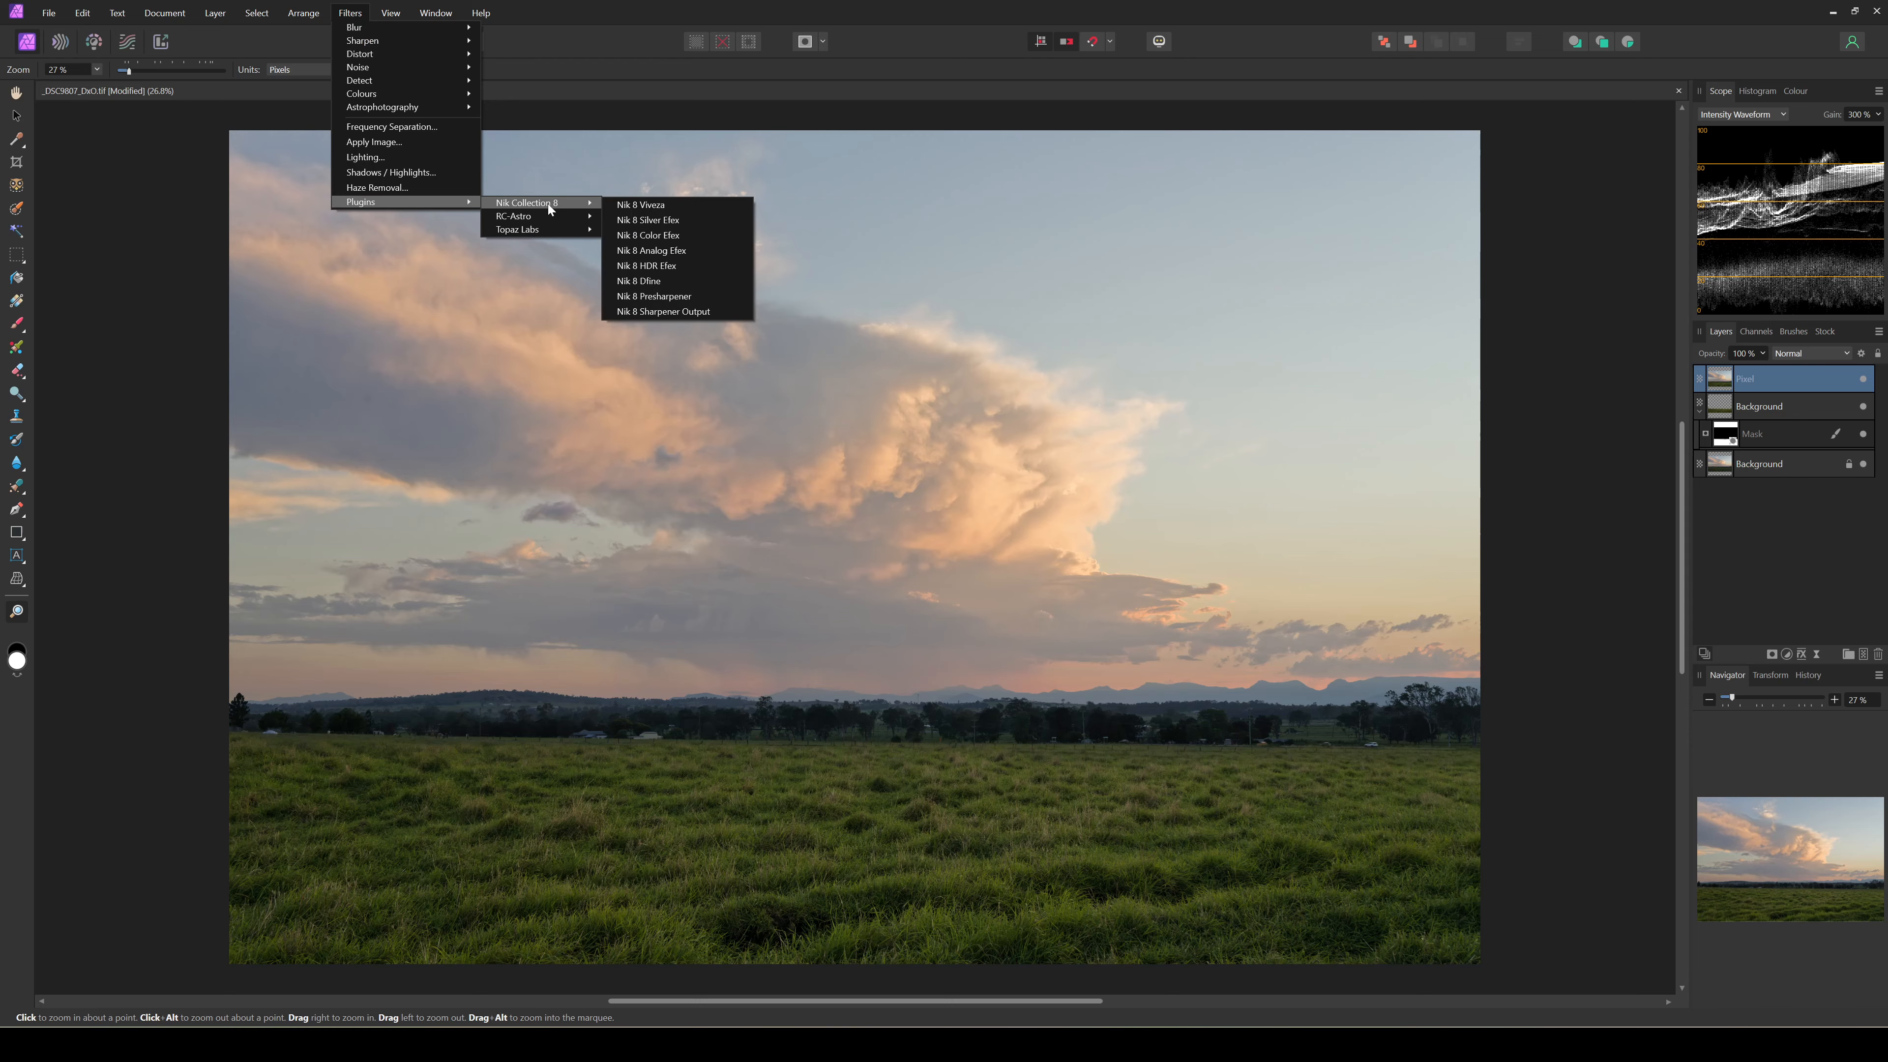
pyautogui.click(692, 237)
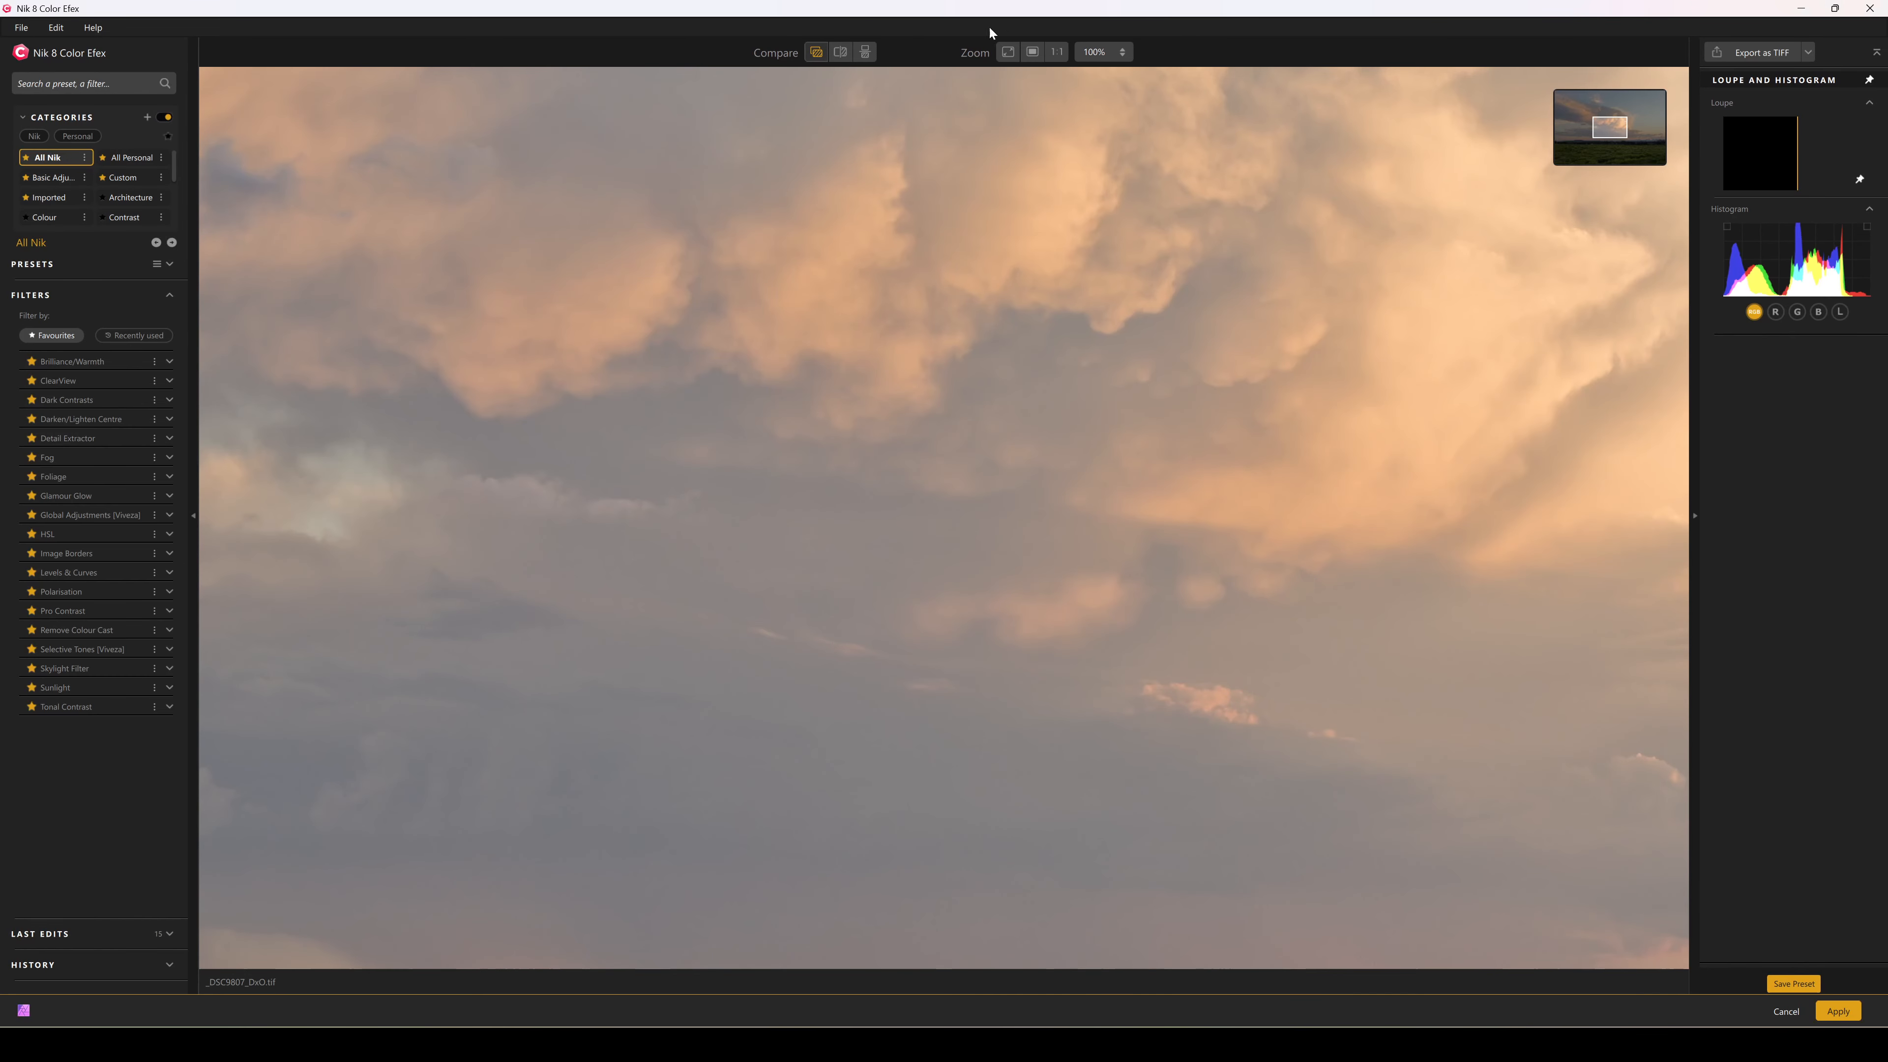
pyautogui.click(1008, 51)
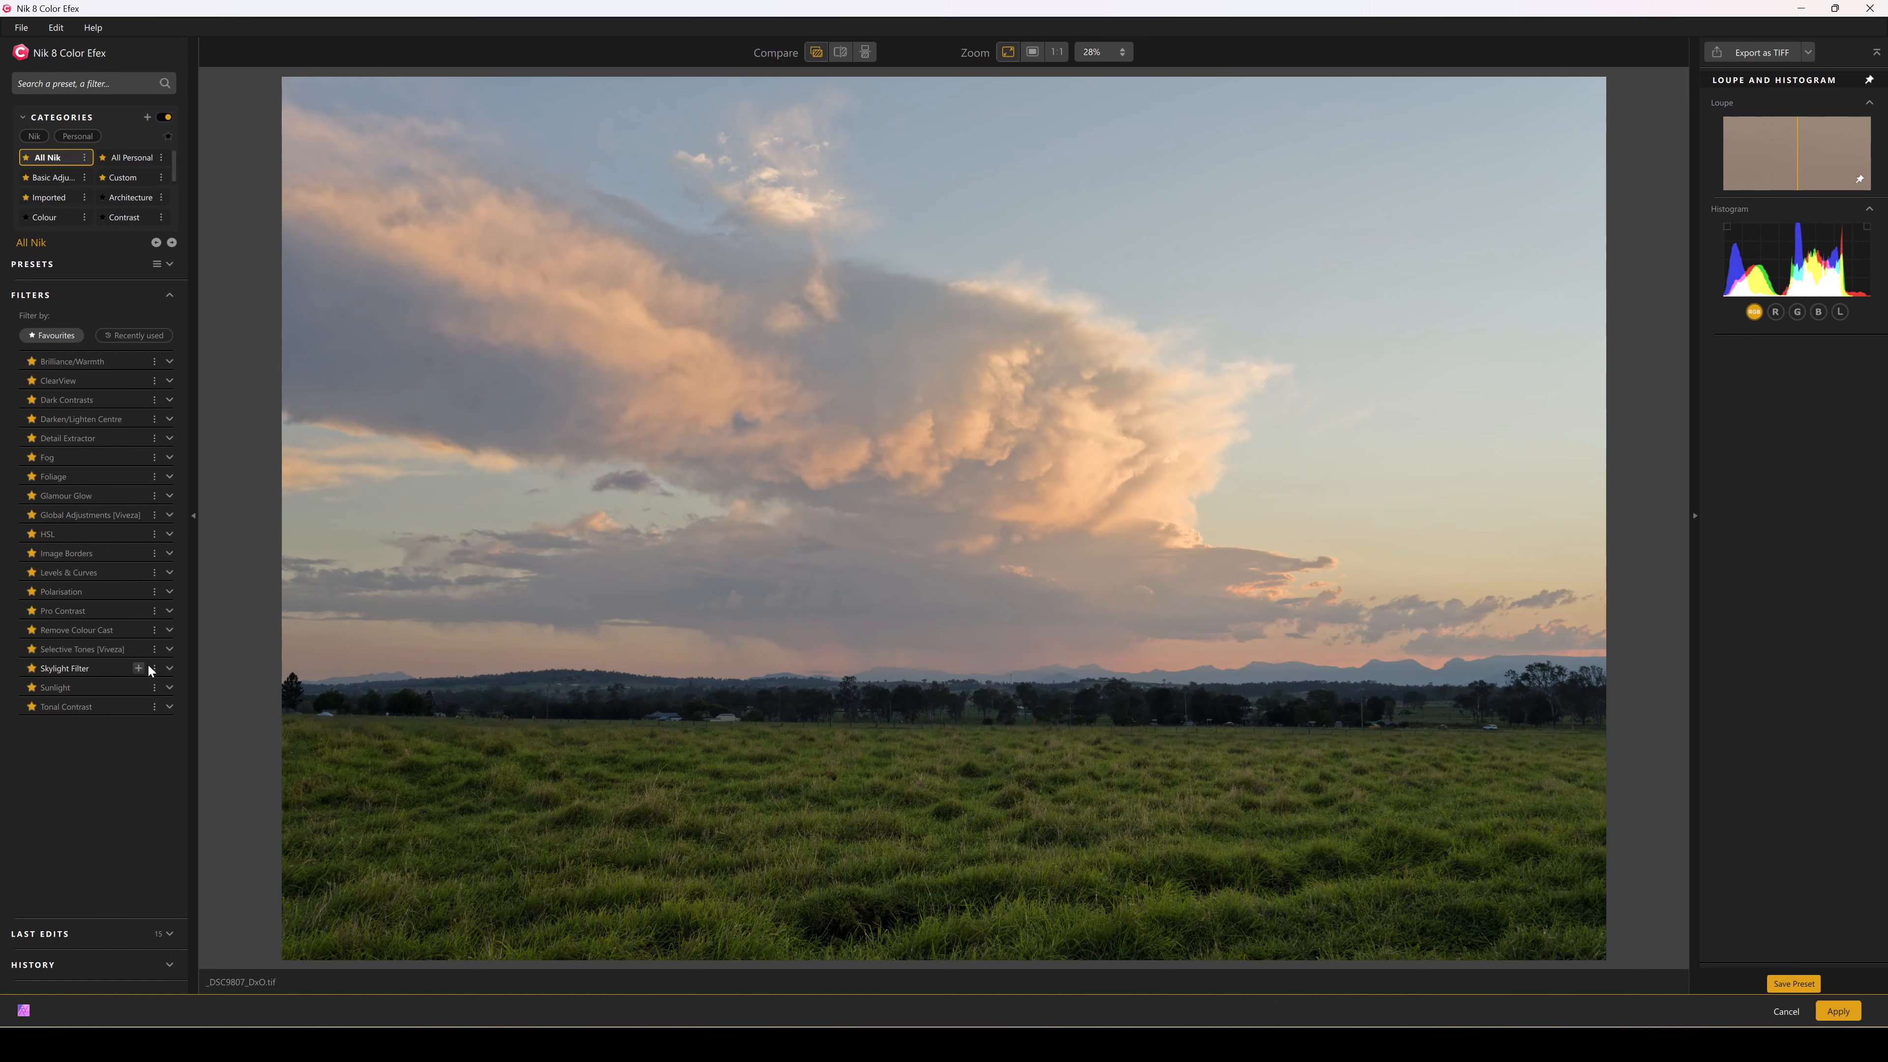
# Add the Pro Contrast filter with Dynamic Contrast at 22% and switch the filter off.
pyautogui.click(138, 610)
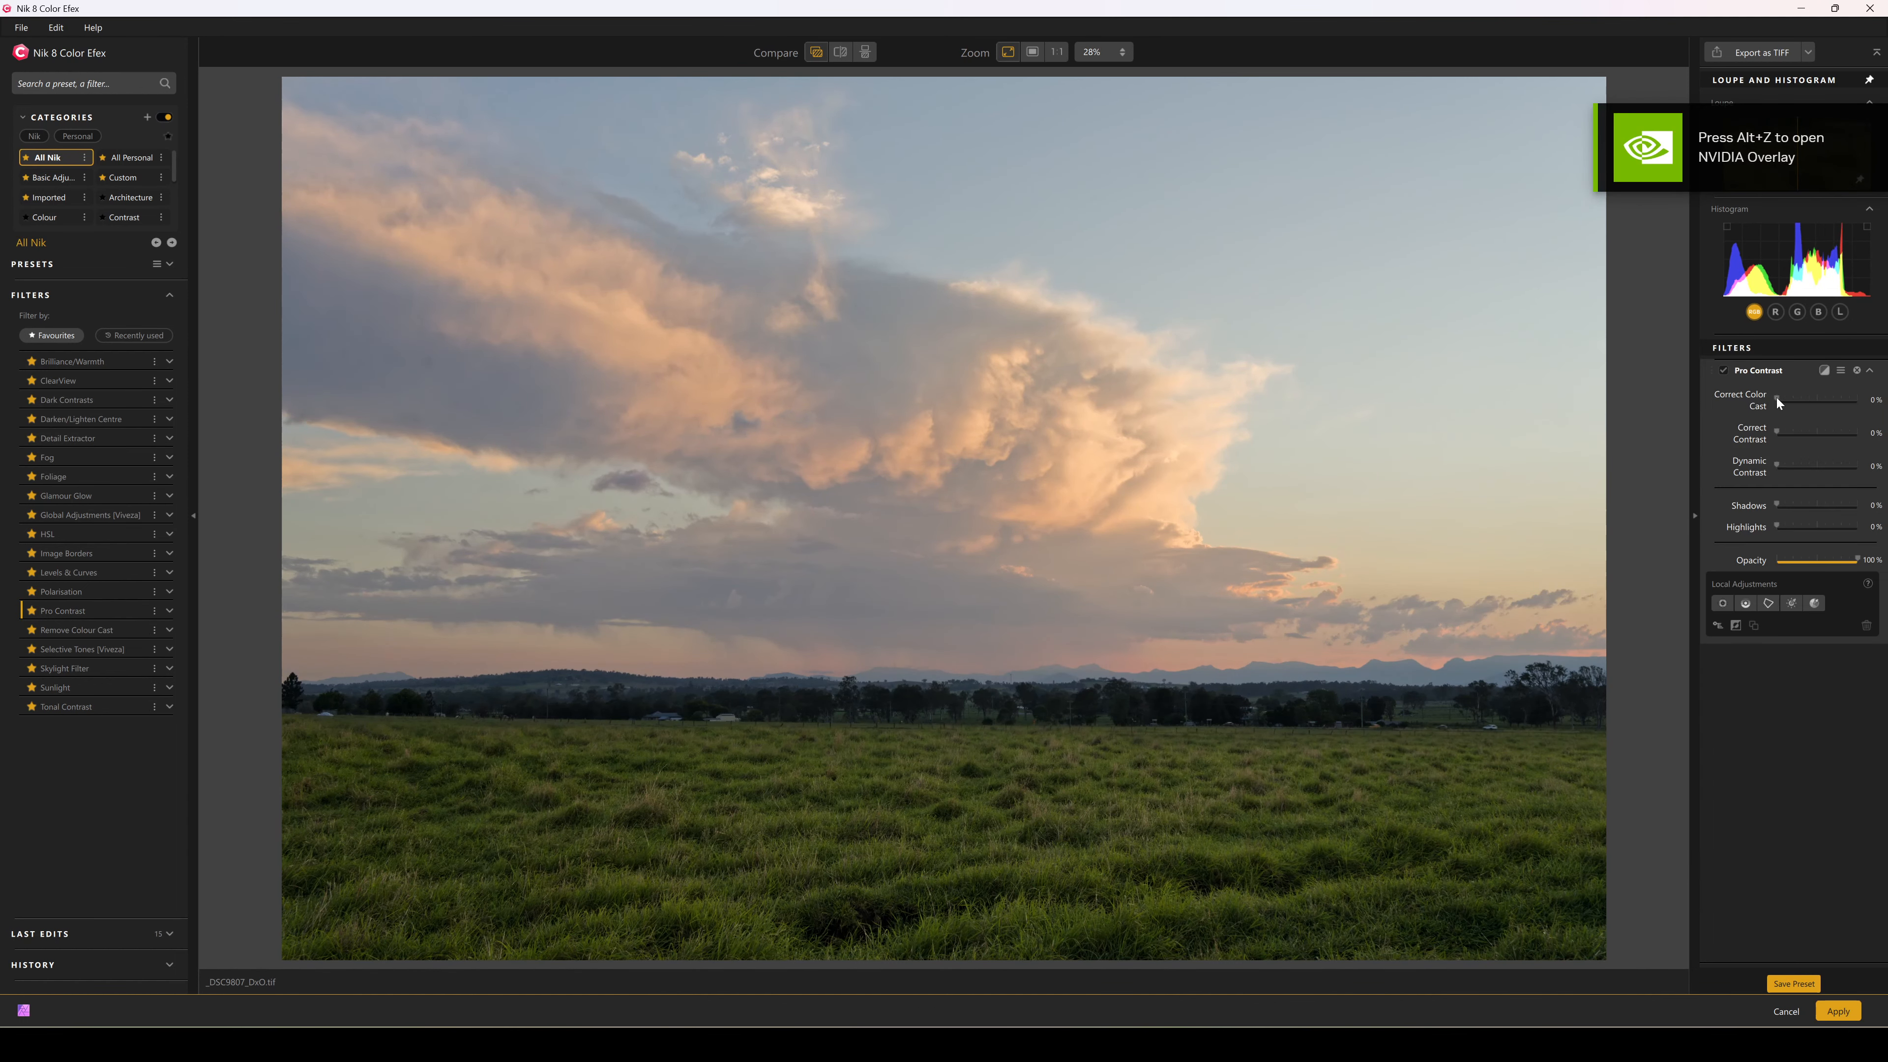
pyautogui.moveTo(1778, 398); pyautogui.dragTo(1733, 402)
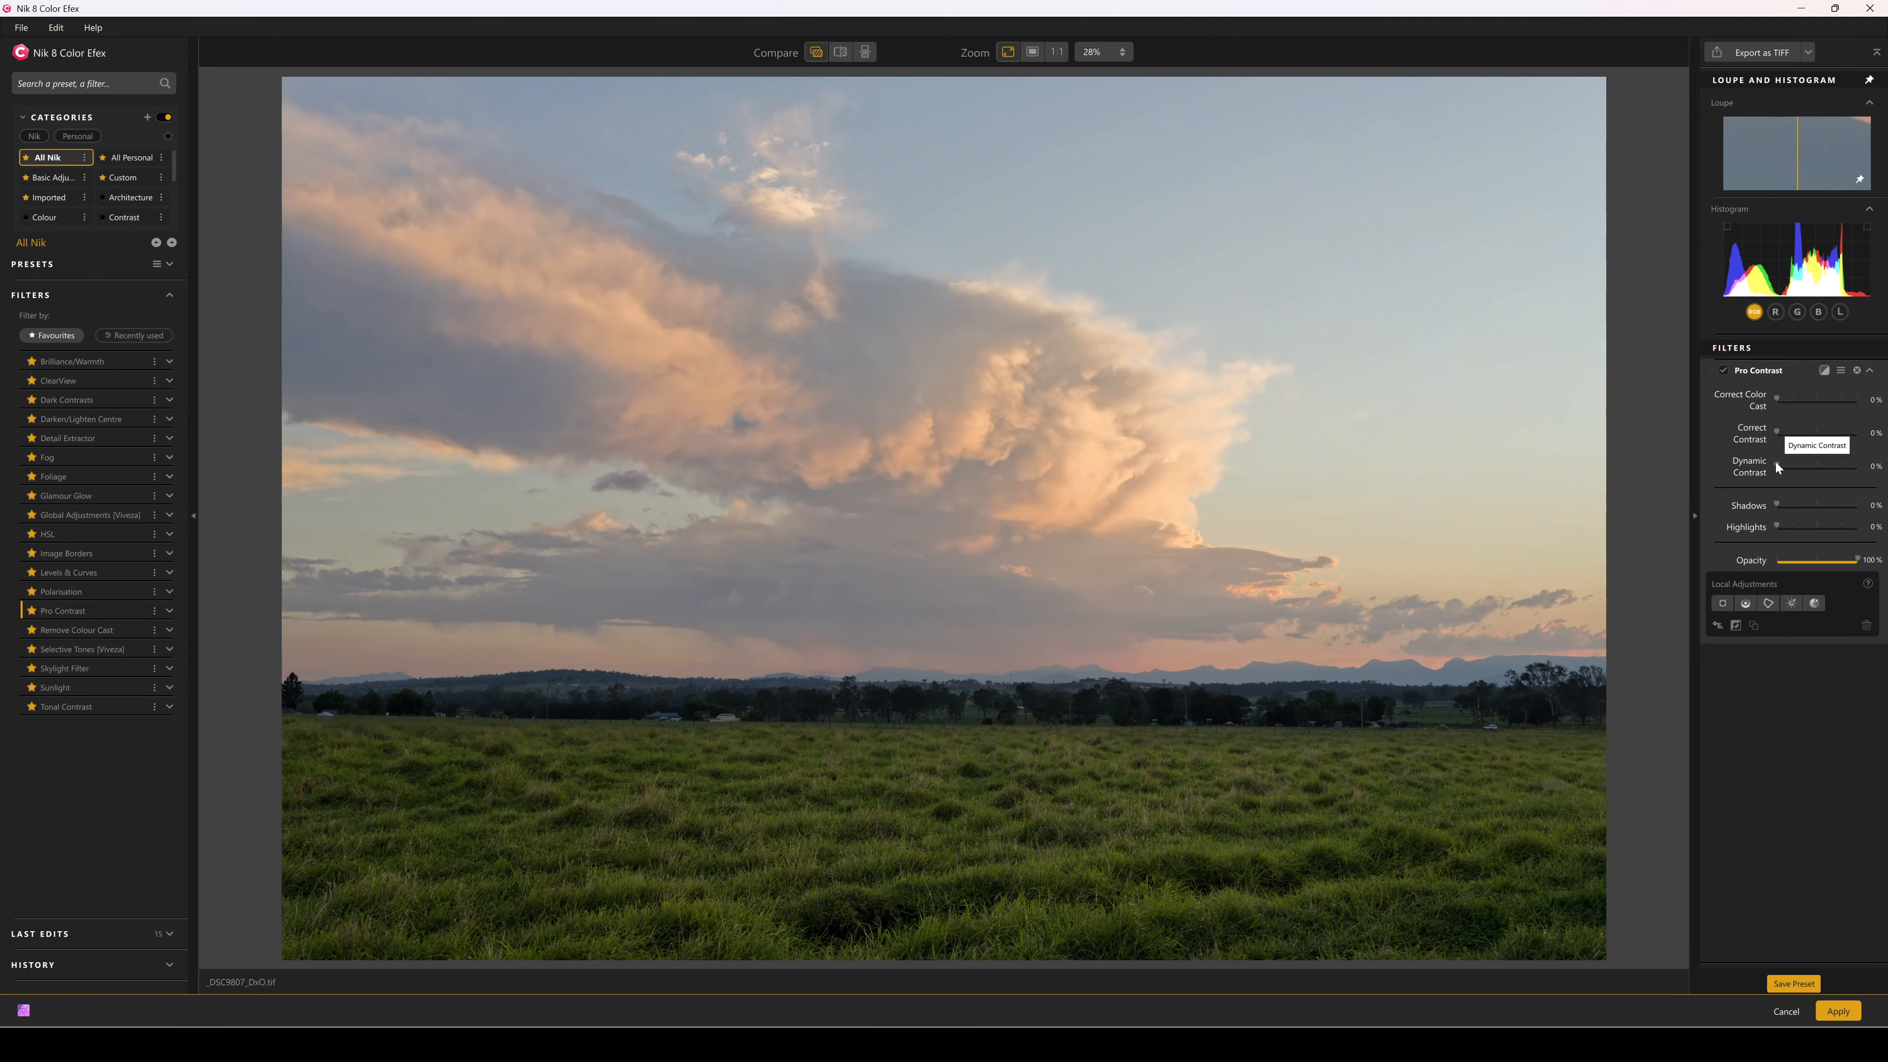
pyautogui.moveTo(1776, 462); pyautogui.dragTo(1815, 460)
pyautogui.moveTo(1800, 463)
pyautogui.mouseDown()
pyautogui.moveTo(1816, 462)
pyautogui.moveTo(1792, 463)
pyautogui.mouseUp()
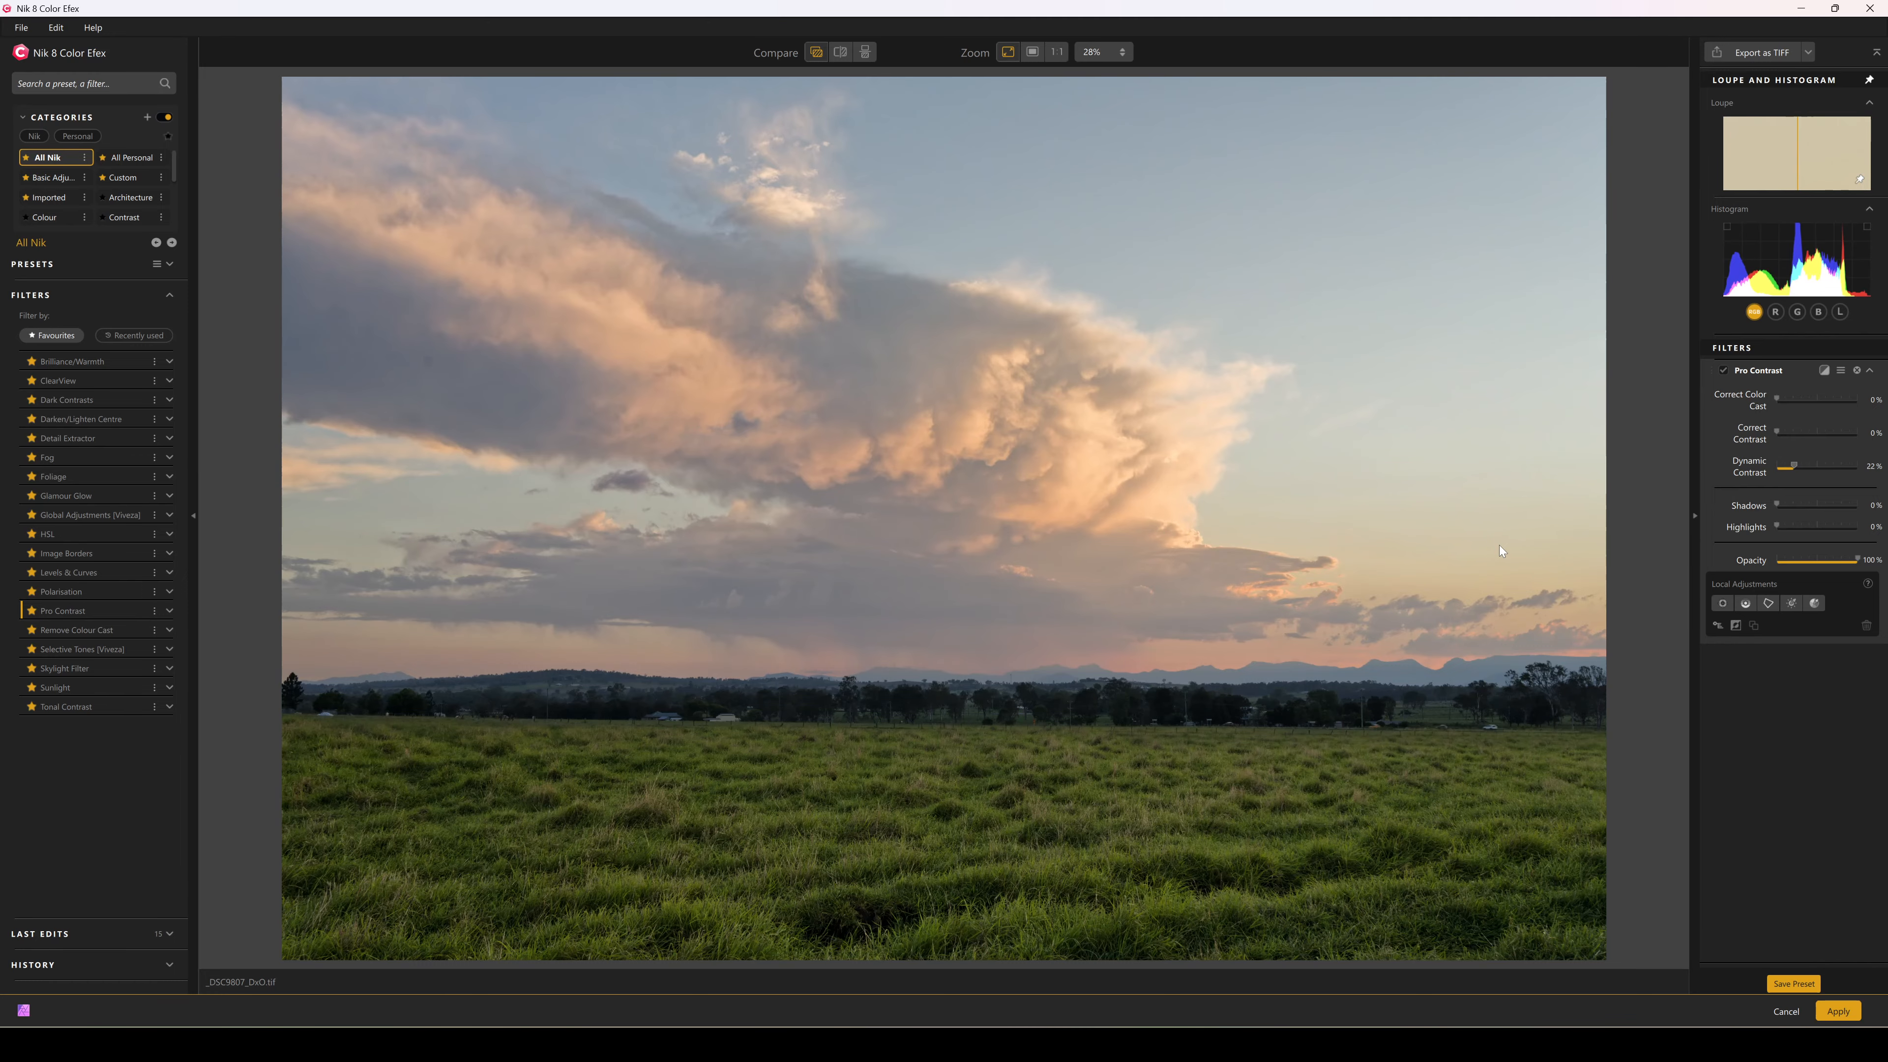
pyautogui.click(1723, 370)
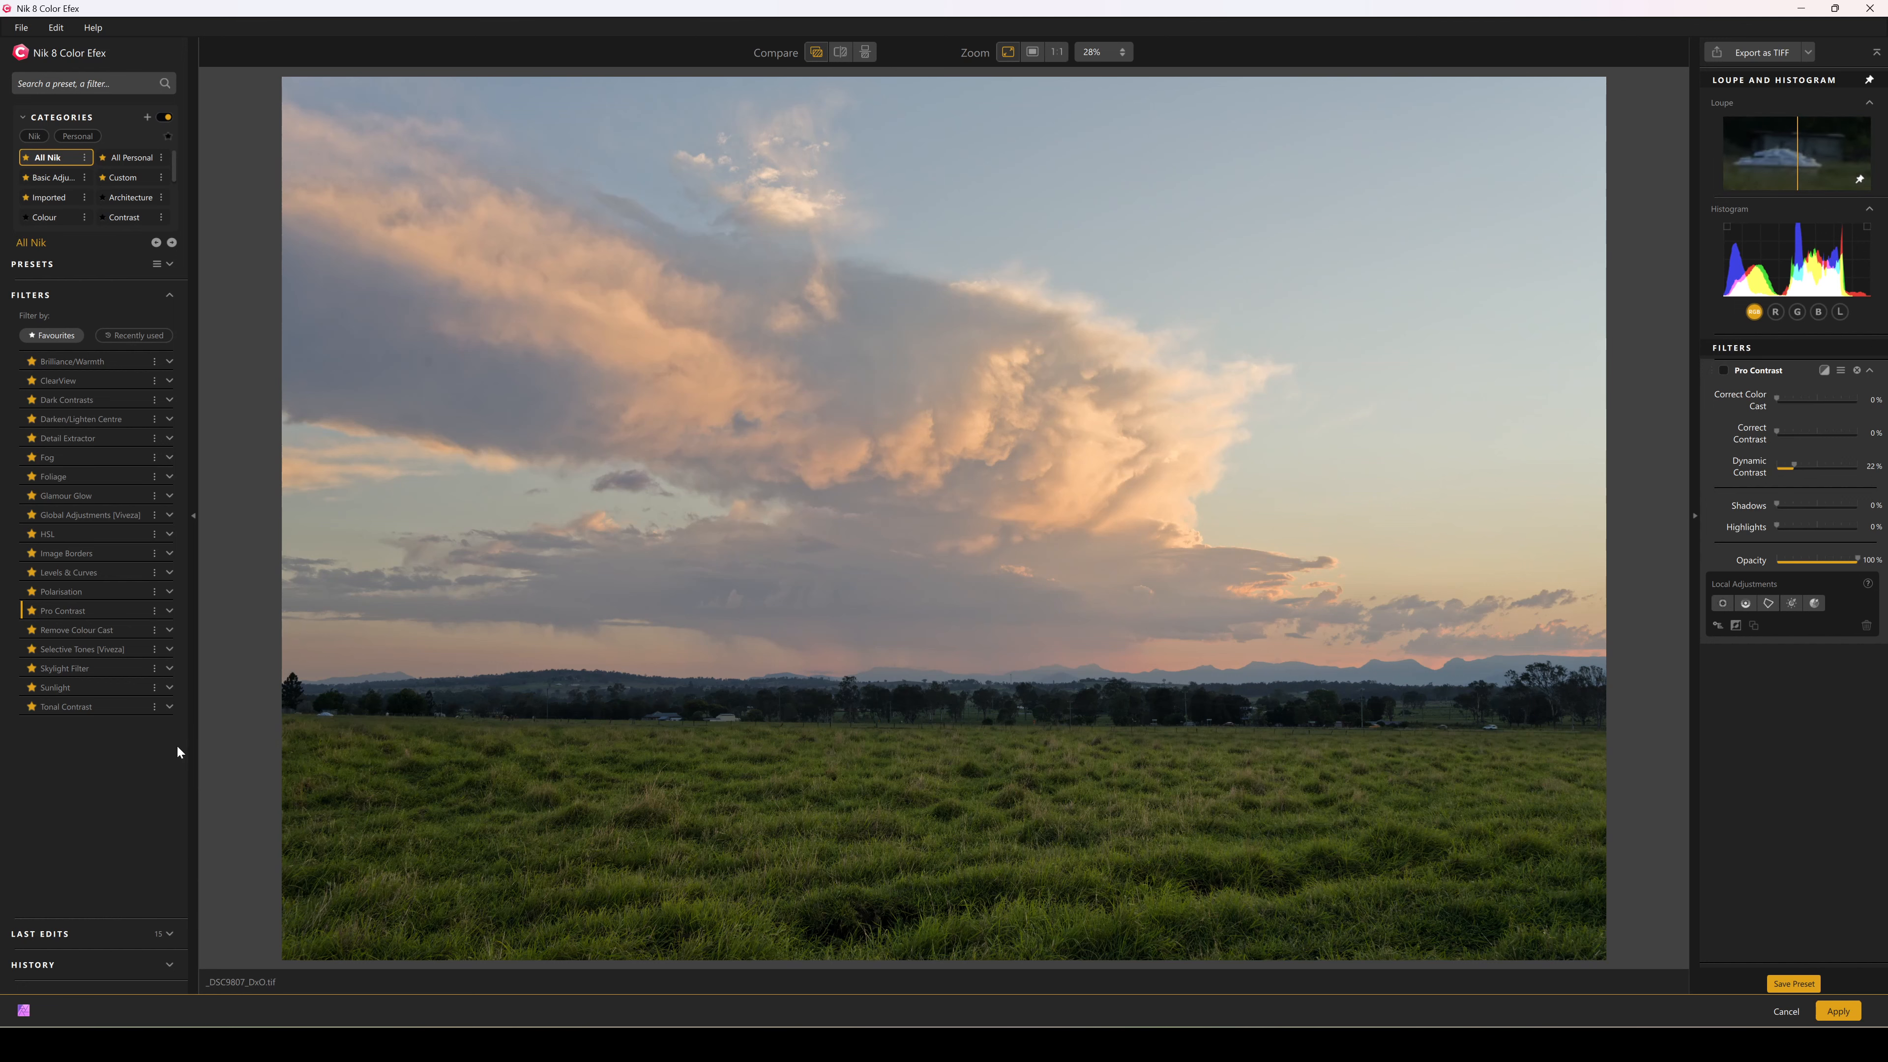
# Add the Tonal Contrast filter and set its contrast highlights, midtones, shadows and saturation to 0%.
pyautogui.click(137, 707)
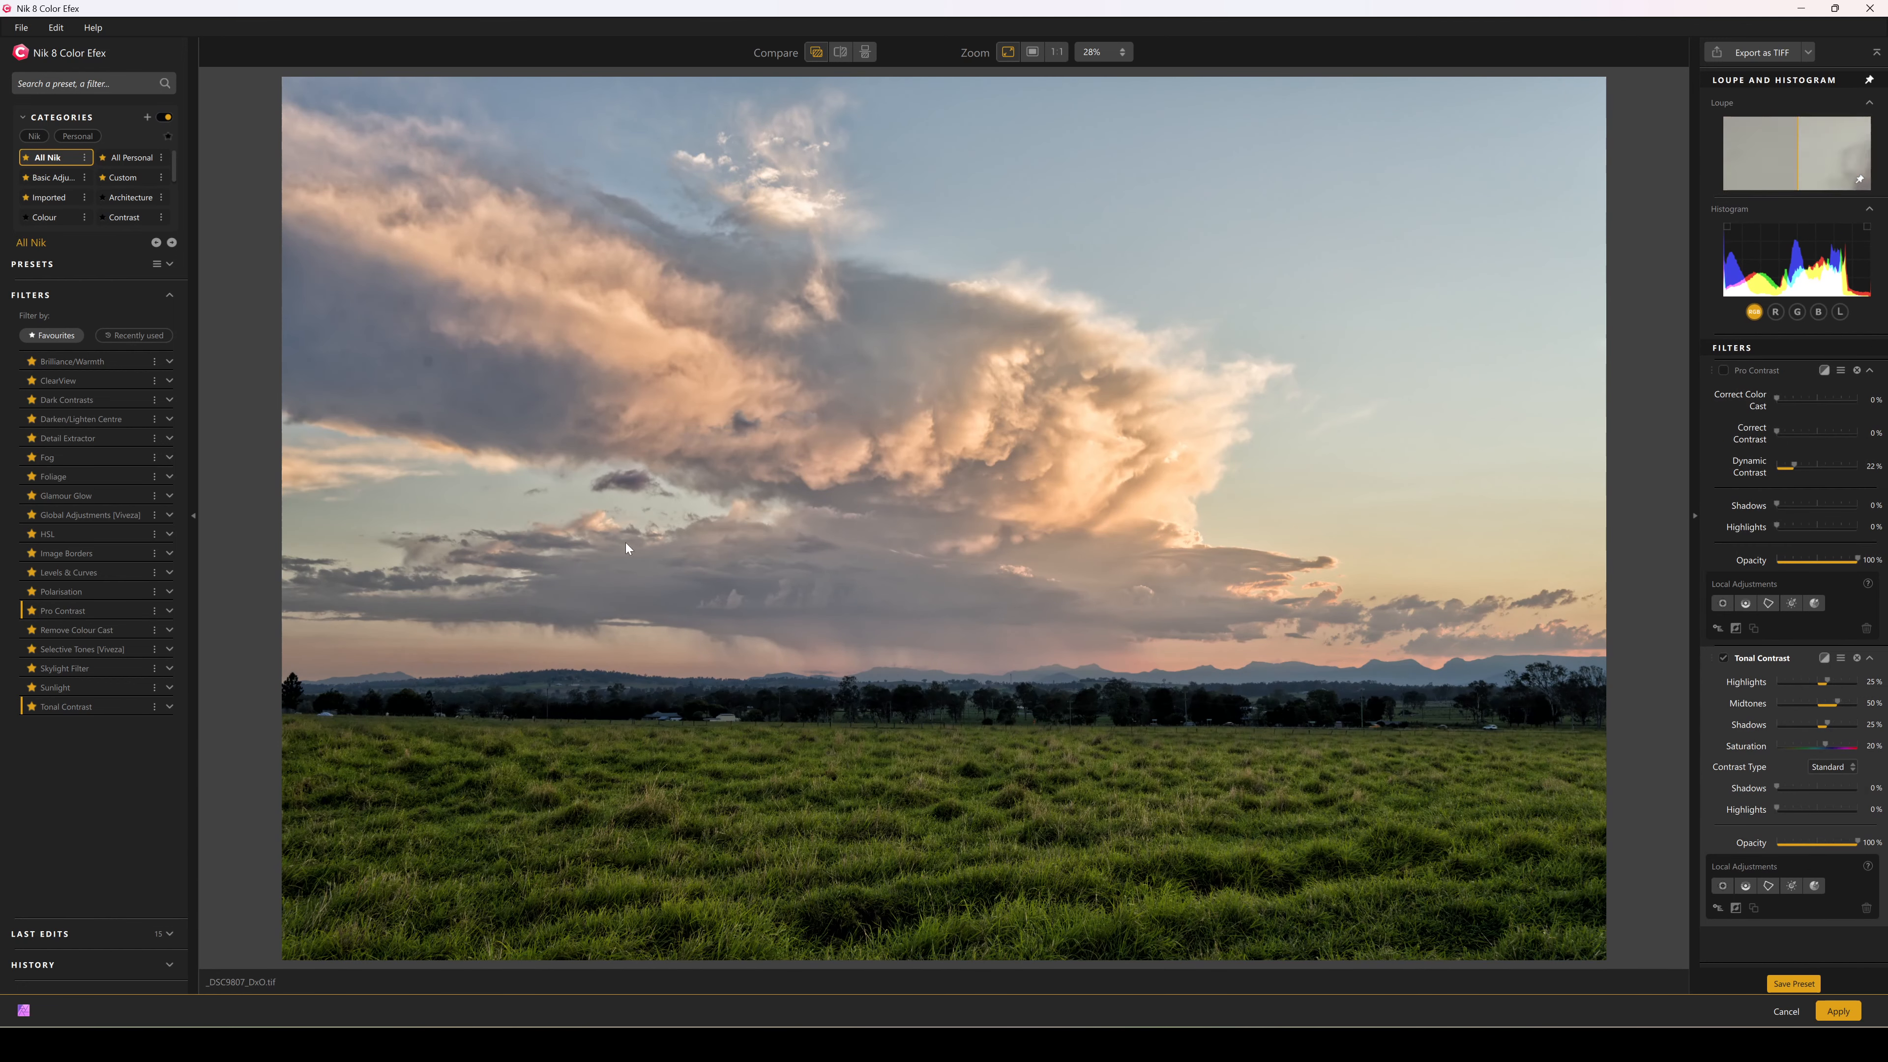
pyautogui.click(1867, 683)
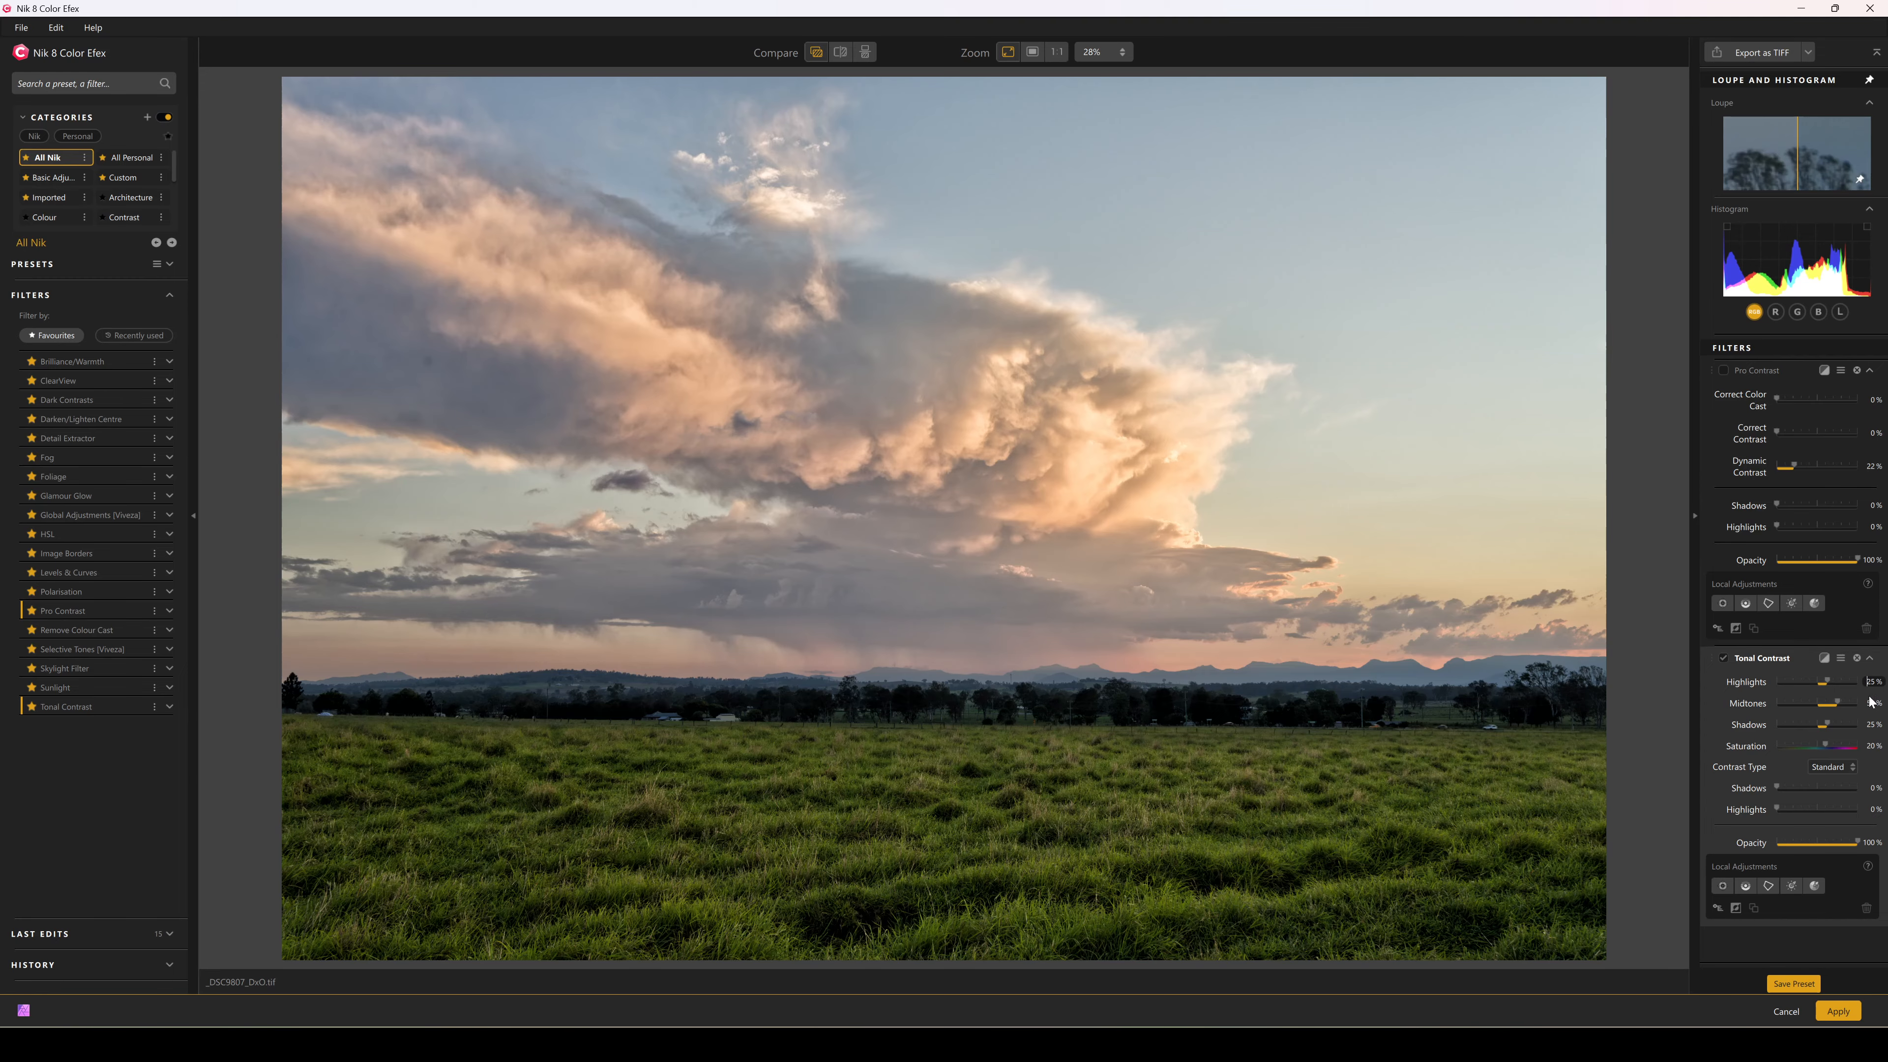
pyautogui.doubleClick(1868, 683)
pyautogui.write('0')
pyautogui.doubleClick(1871, 703)
pyautogui.write('0')
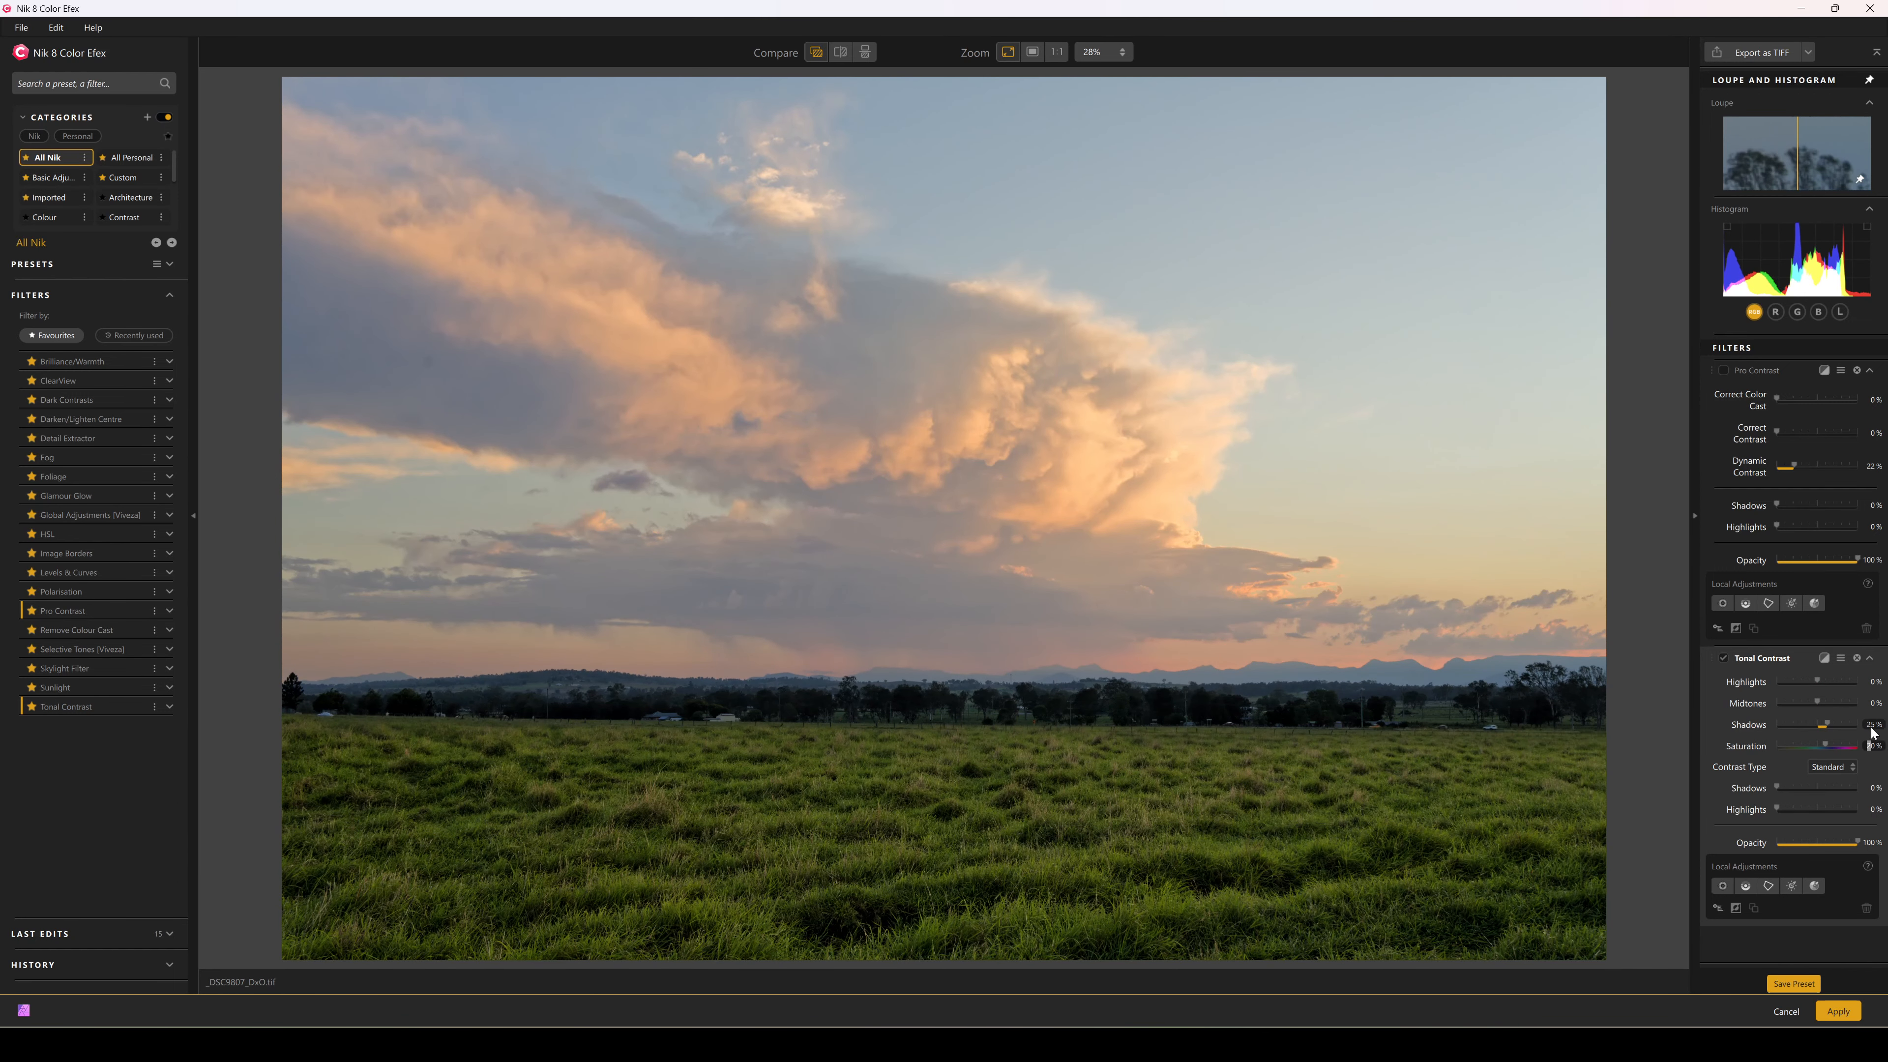
pyautogui.doubleClick(1872, 726)
pyautogui.write('0')
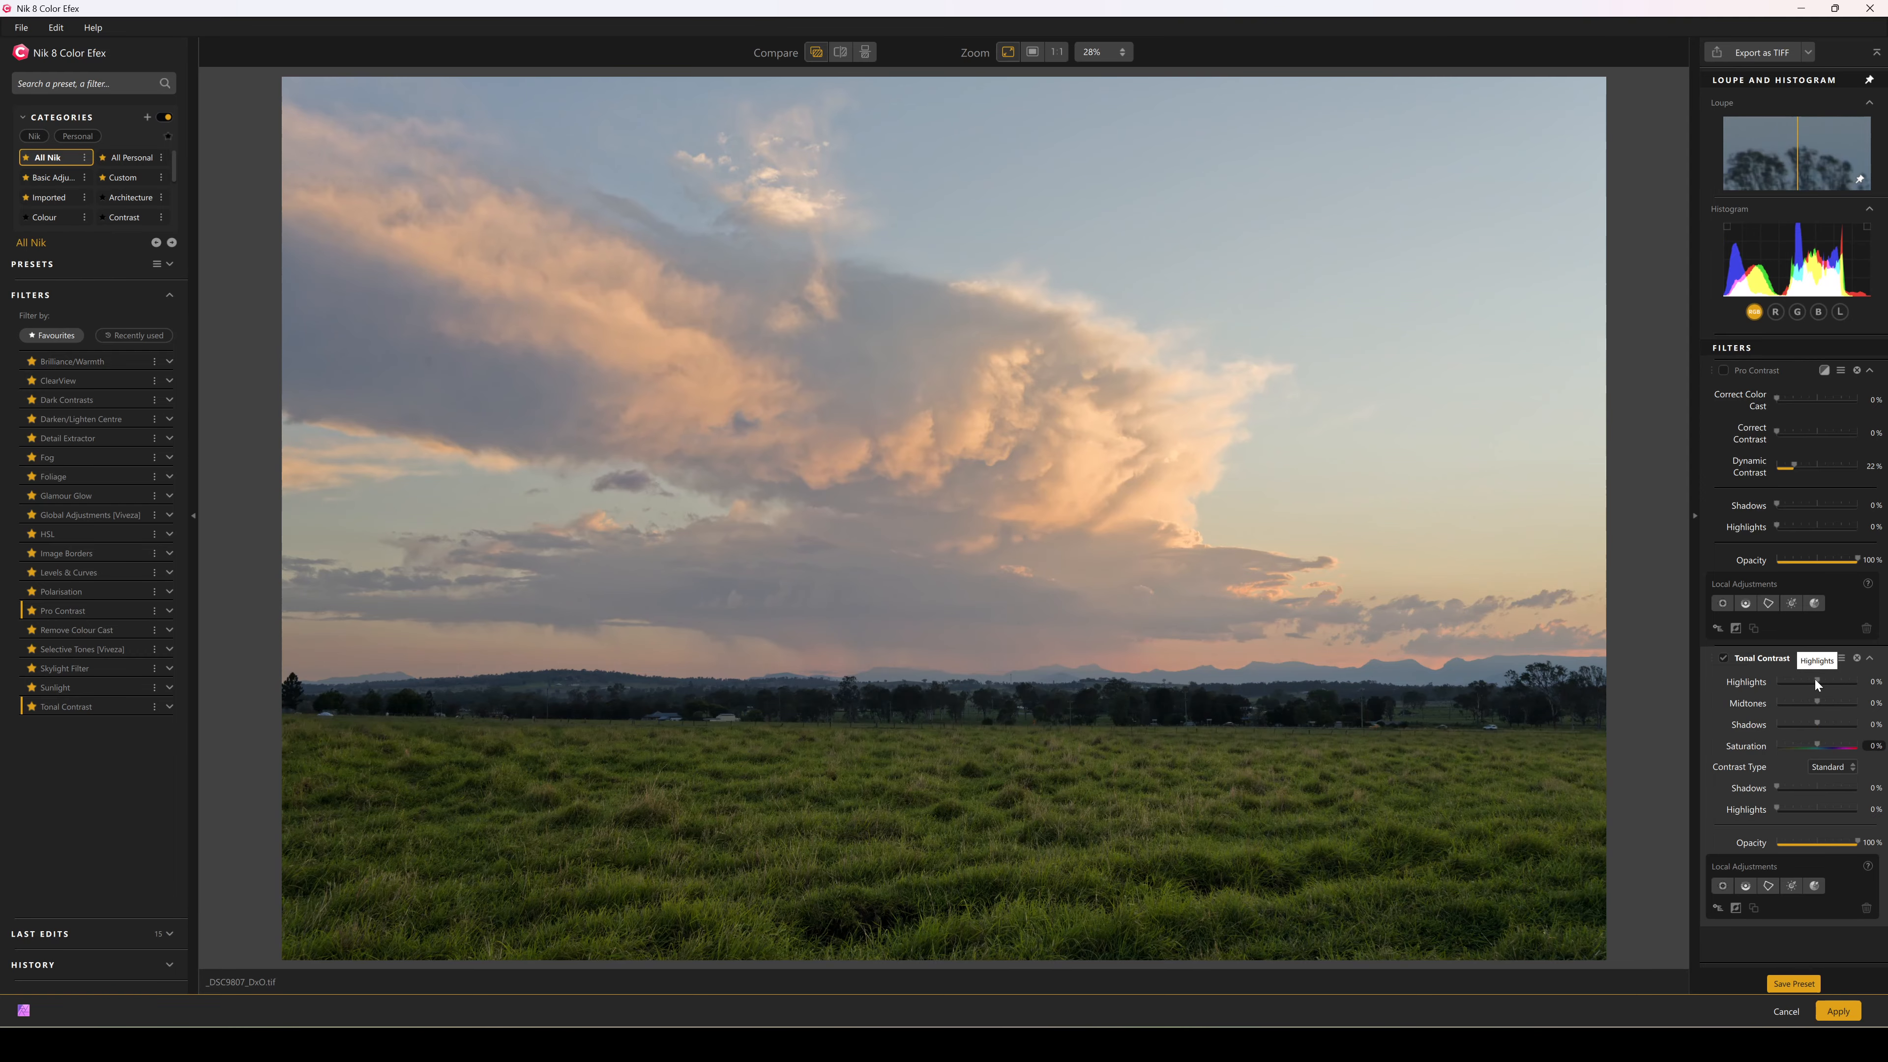
# Try the Tonal Contrast highlights at 26% and reset them to 0%.
pyautogui.moveTo(1816, 681); pyautogui.dragTo(1826, 681)
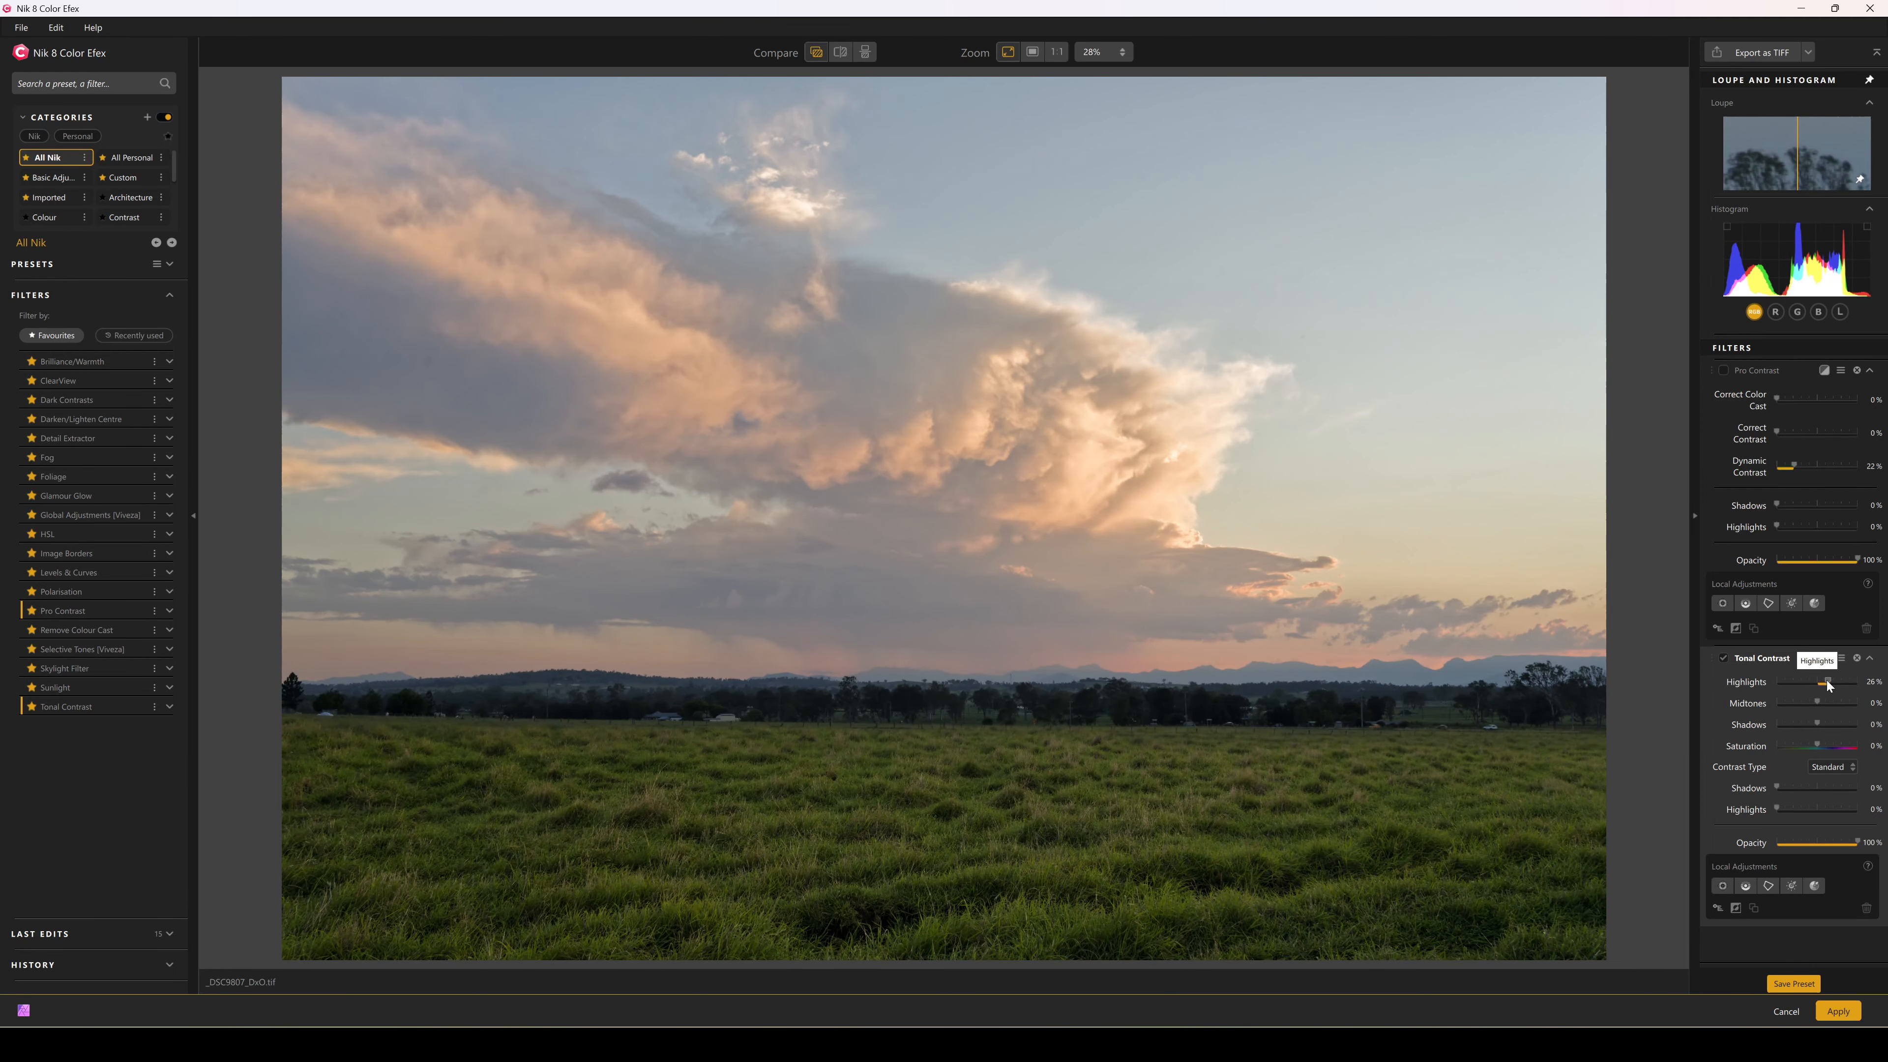
pyautogui.doubleClick(1871, 682)
pyautogui.write('0')
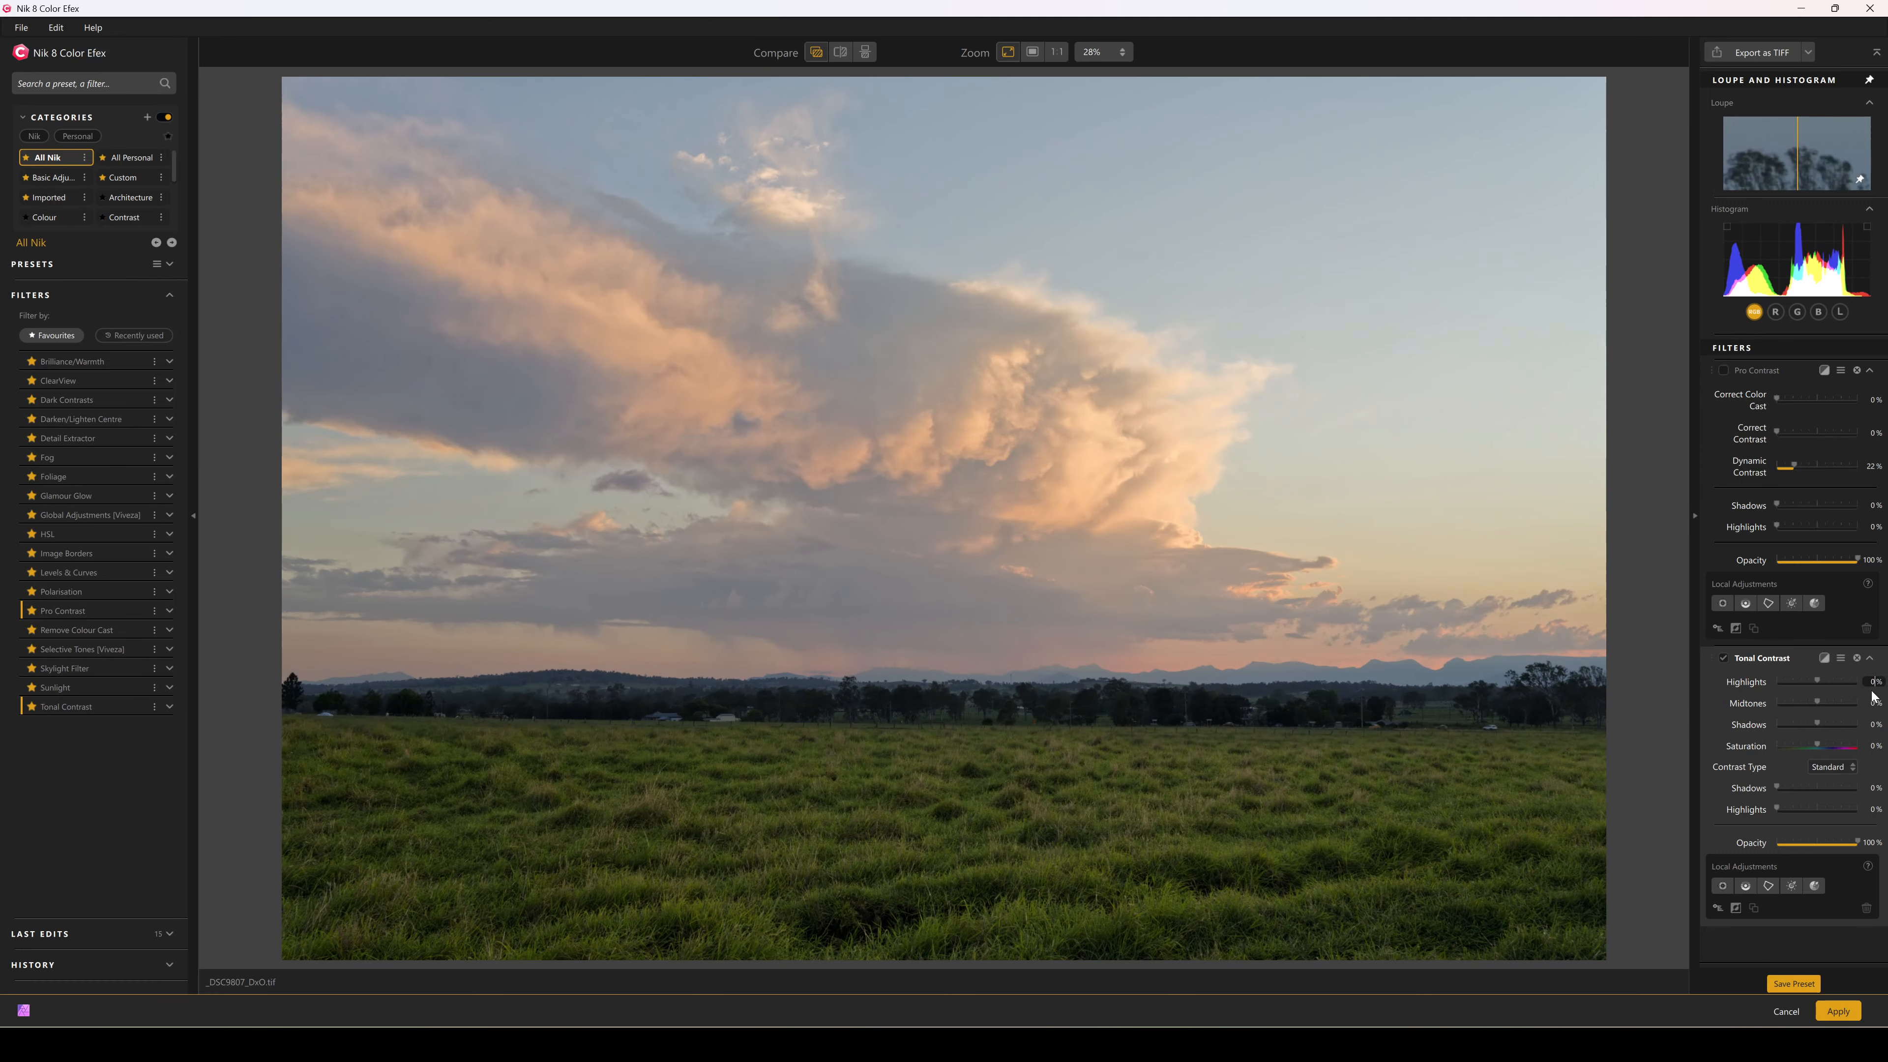
# Set the Tonal Contrast midtones to 20%, leave the shadows at 0% and choose the Fine contrast type.
pyautogui.moveTo(1819, 702); pyautogui.dragTo(1830, 703)
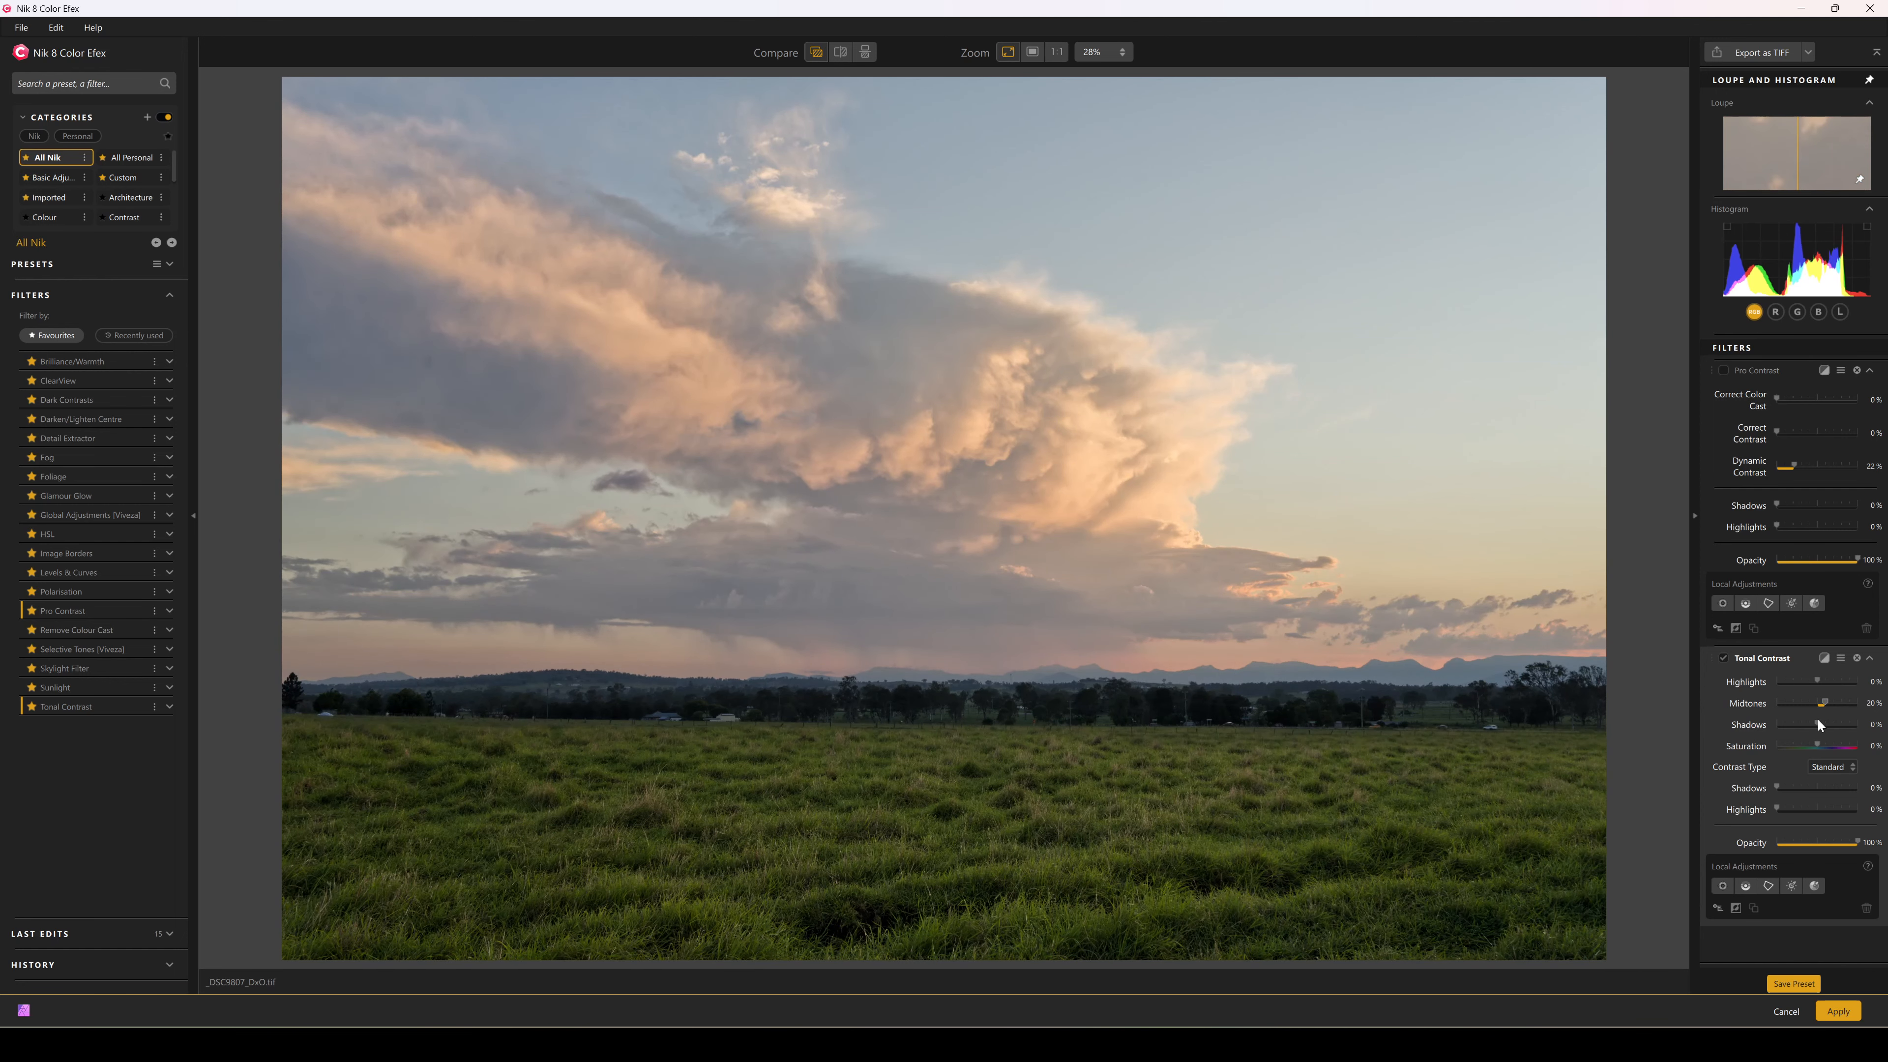
pyautogui.moveTo(1817, 721); pyautogui.dragTo(1821, 717)
pyautogui.click(1869, 725)
pyautogui.write('0')
pyautogui.press('Return')
pyautogui.click(1832, 767)
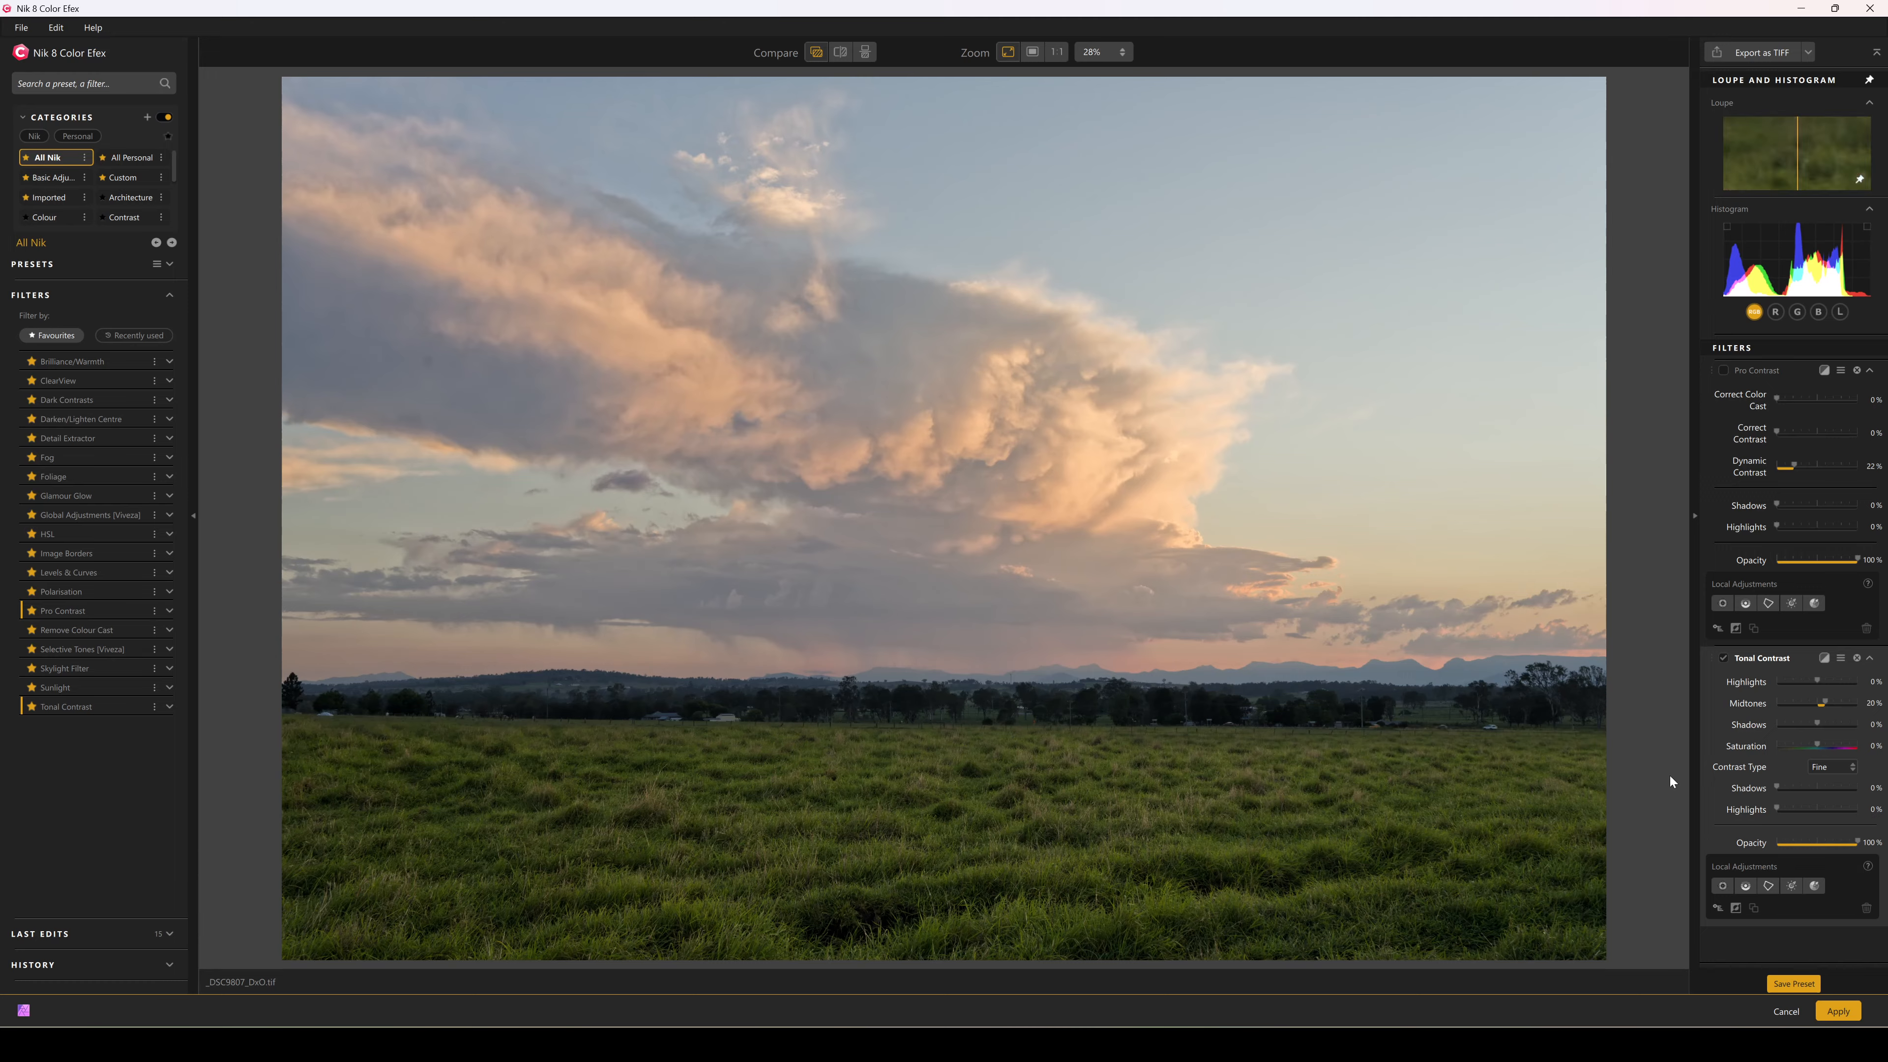
# Limit the Tonal Contrast filter to the sky with a control polygon closed along the horizon, and compare the image with the filter off and on.
pyautogui.click(1767, 885)
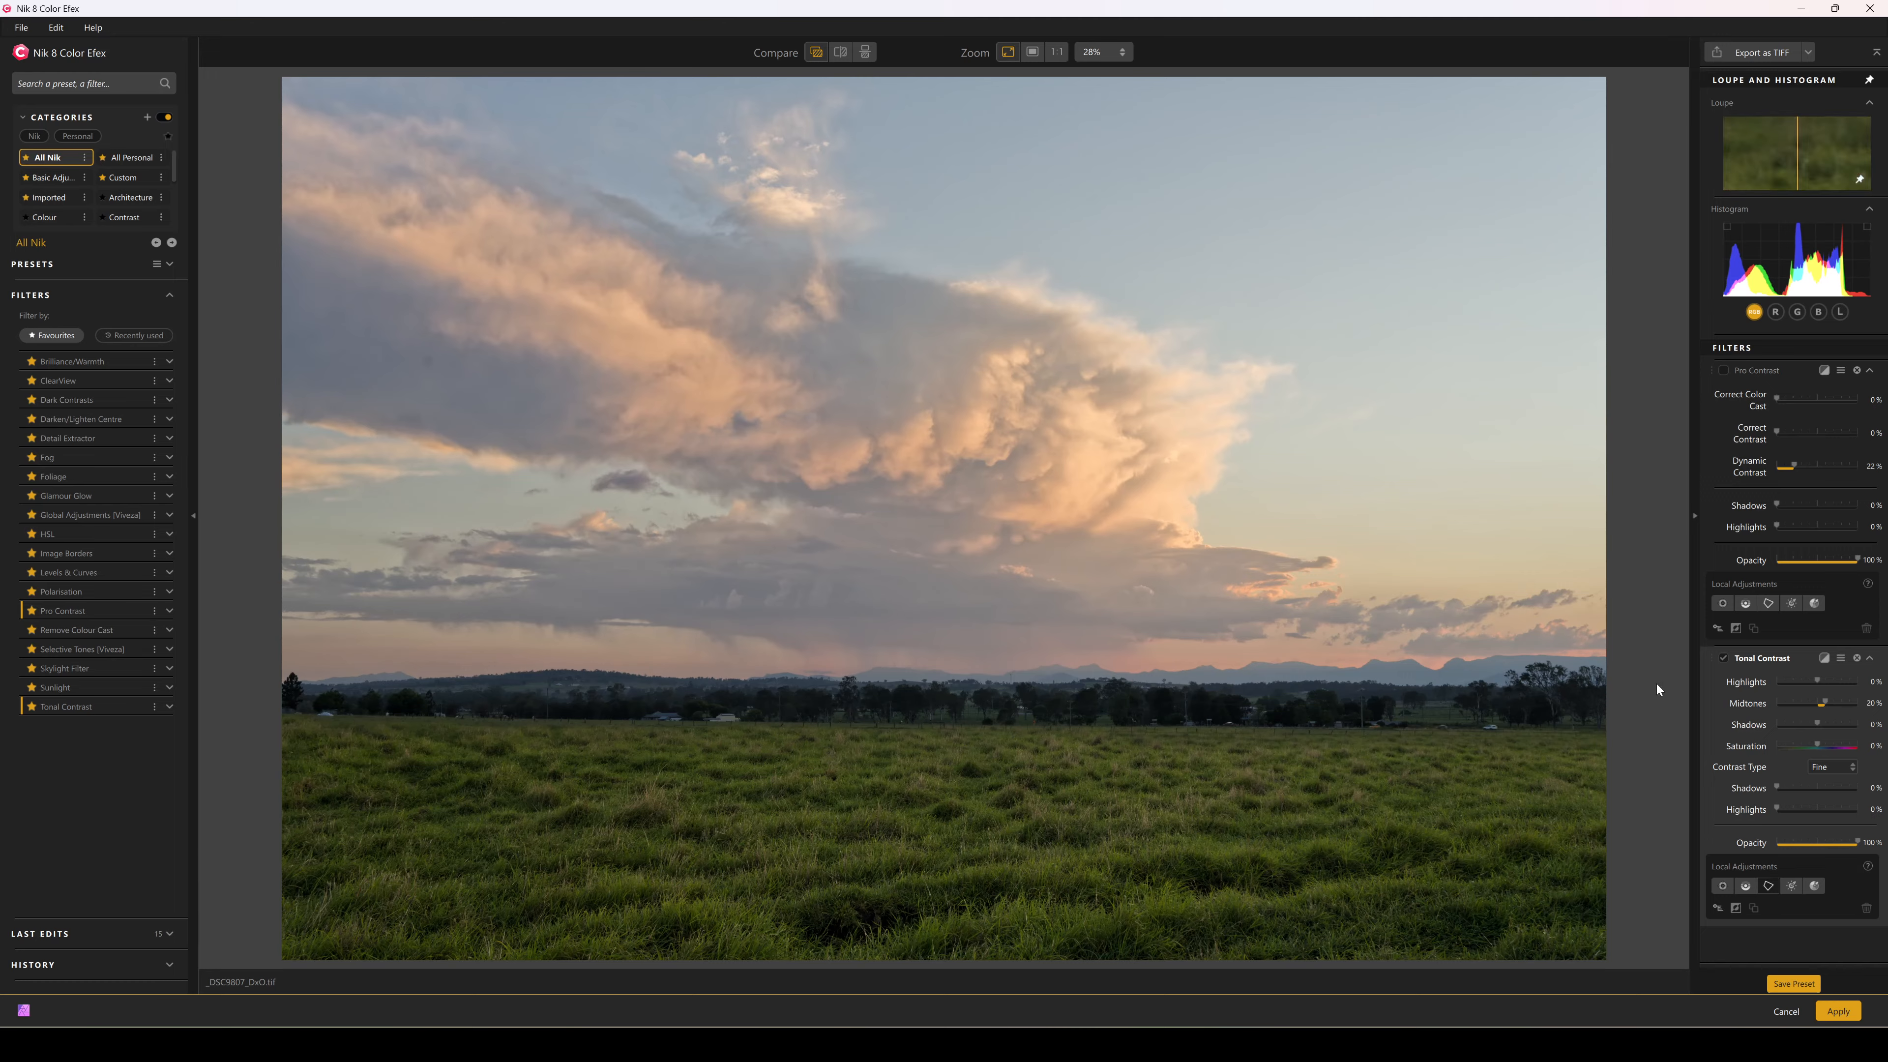
pyautogui.click(1624, 657)
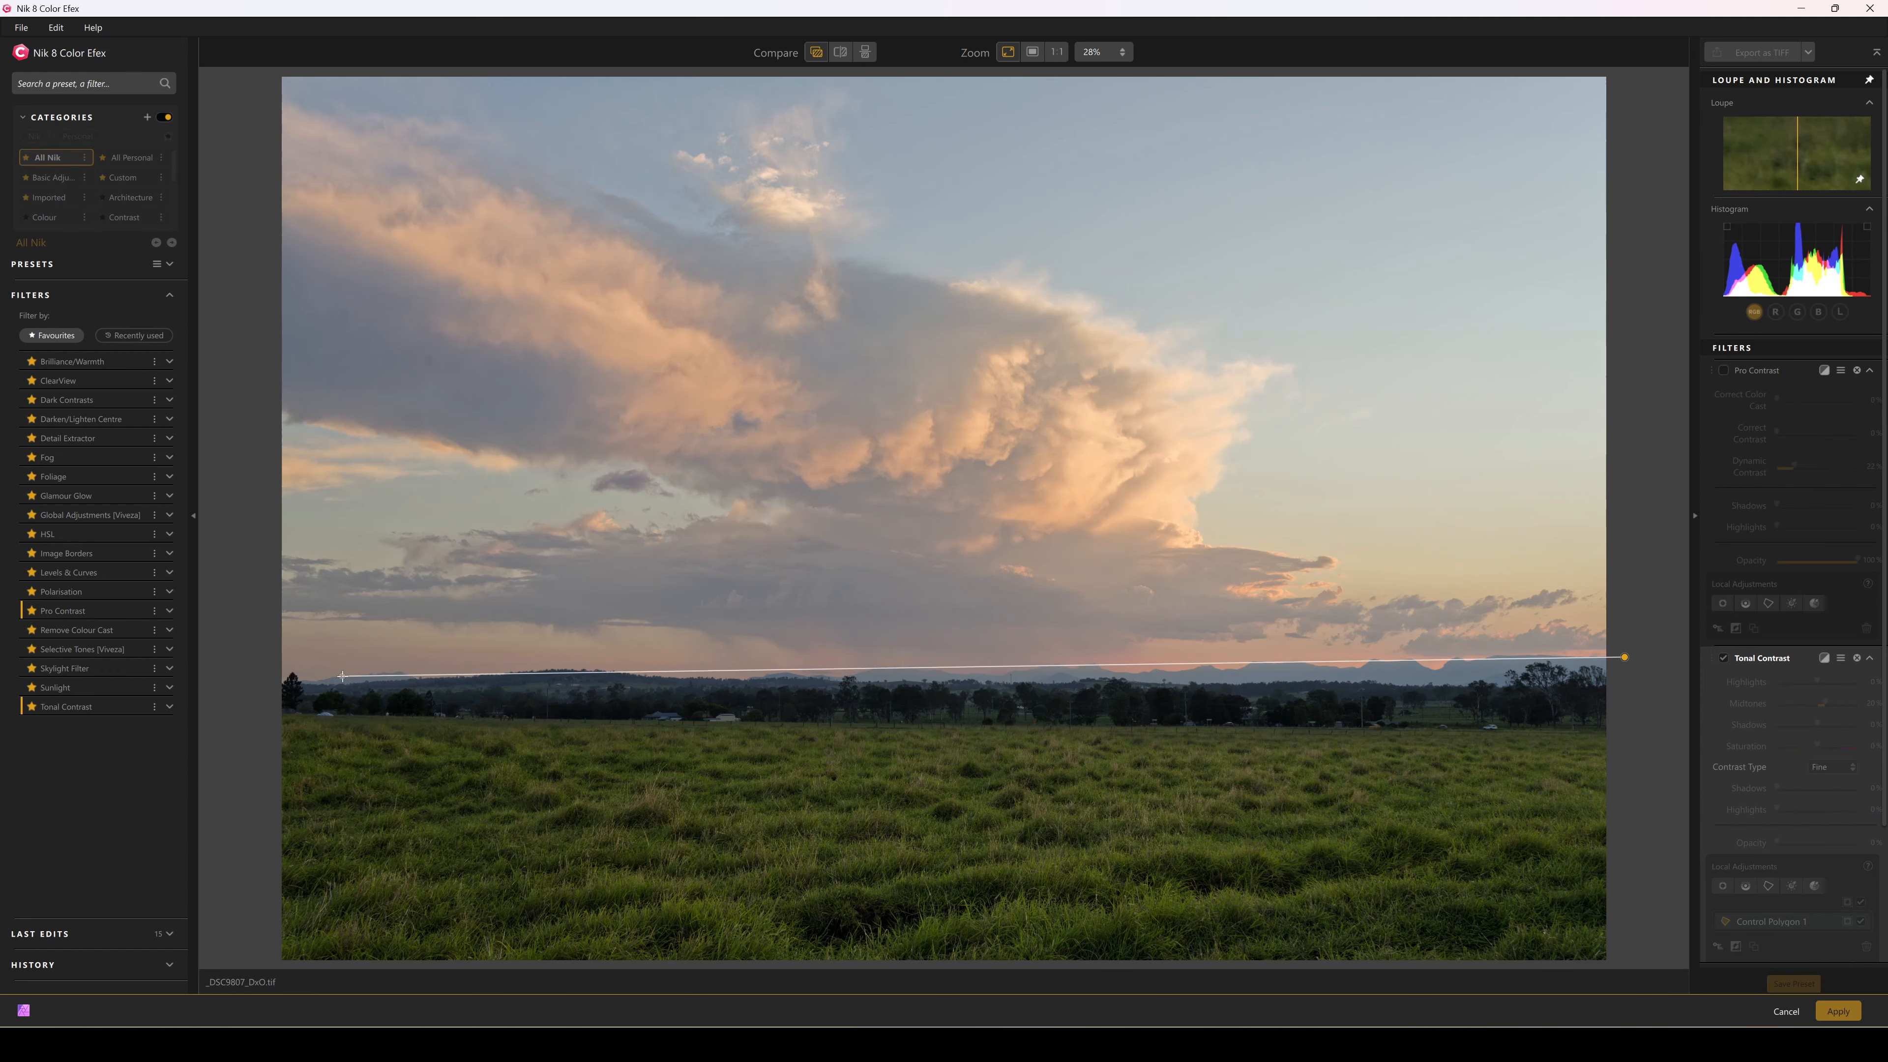
pyautogui.click(257, 679)
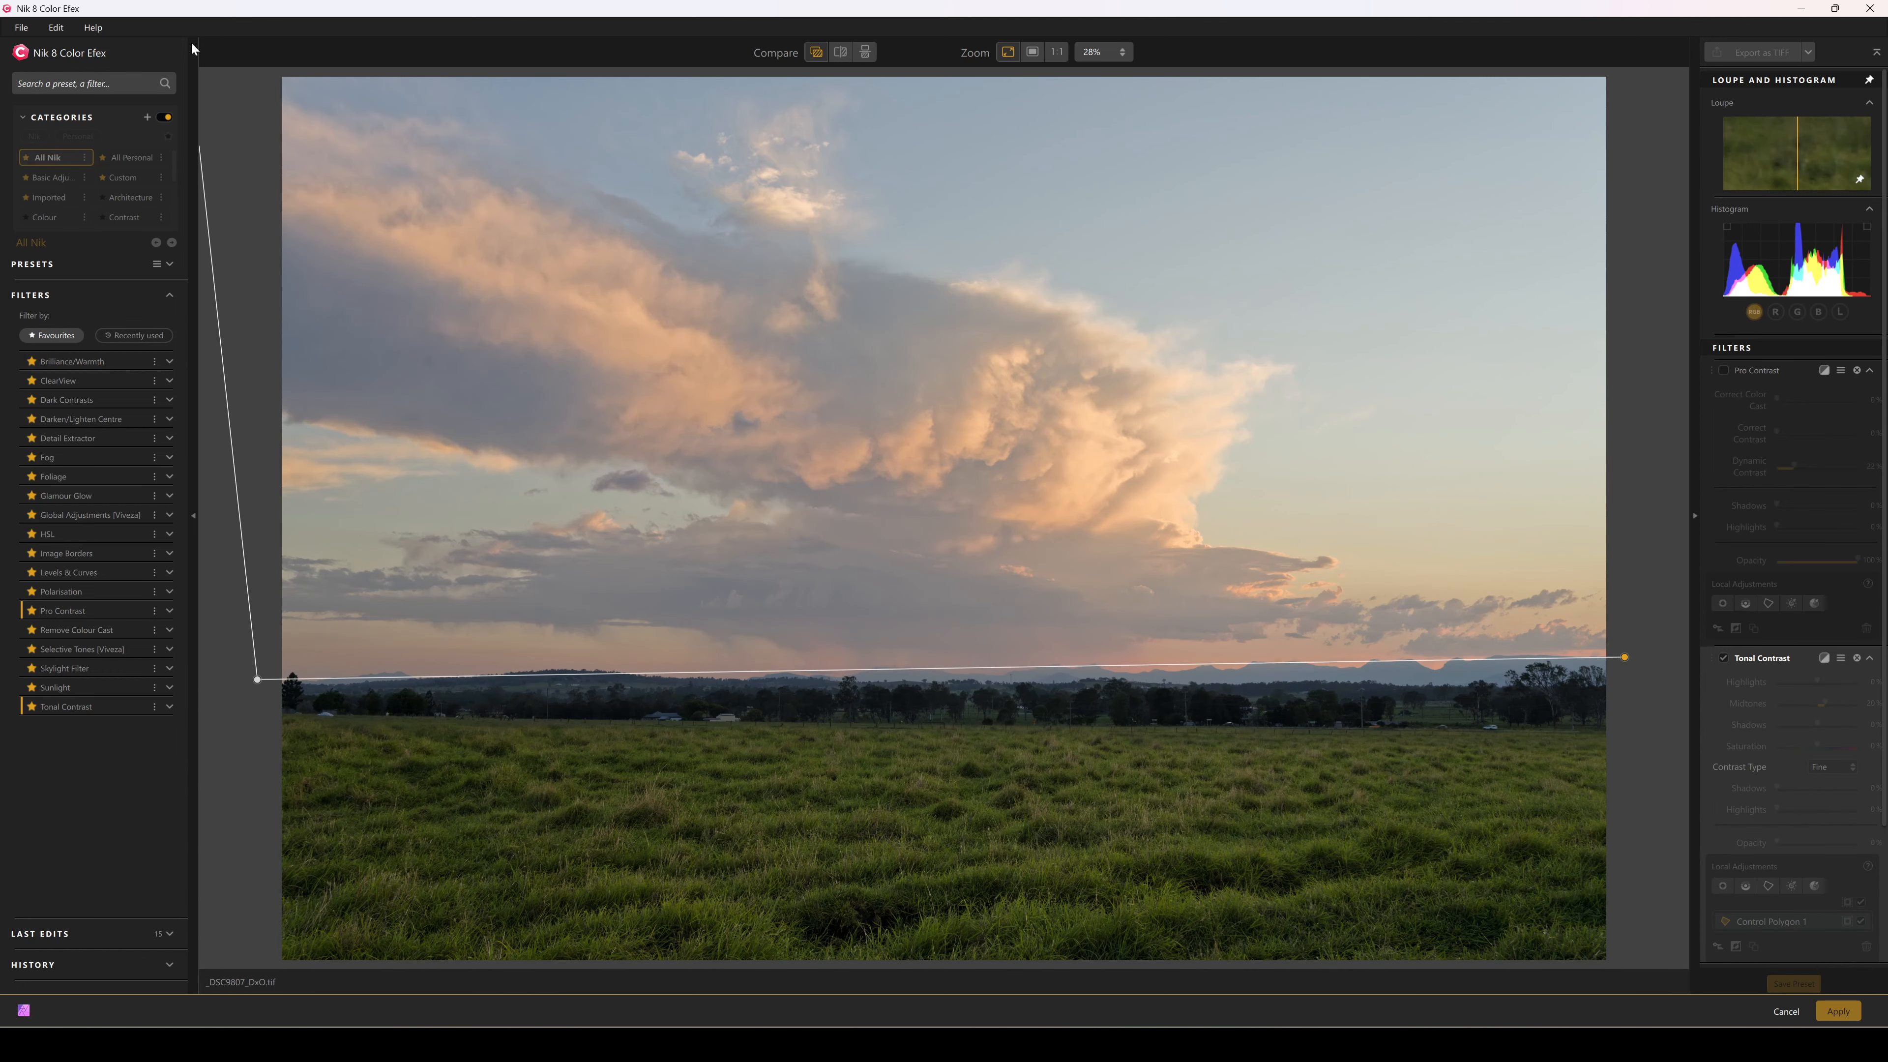
pyautogui.click(271, 71)
pyautogui.click(1615, 71)
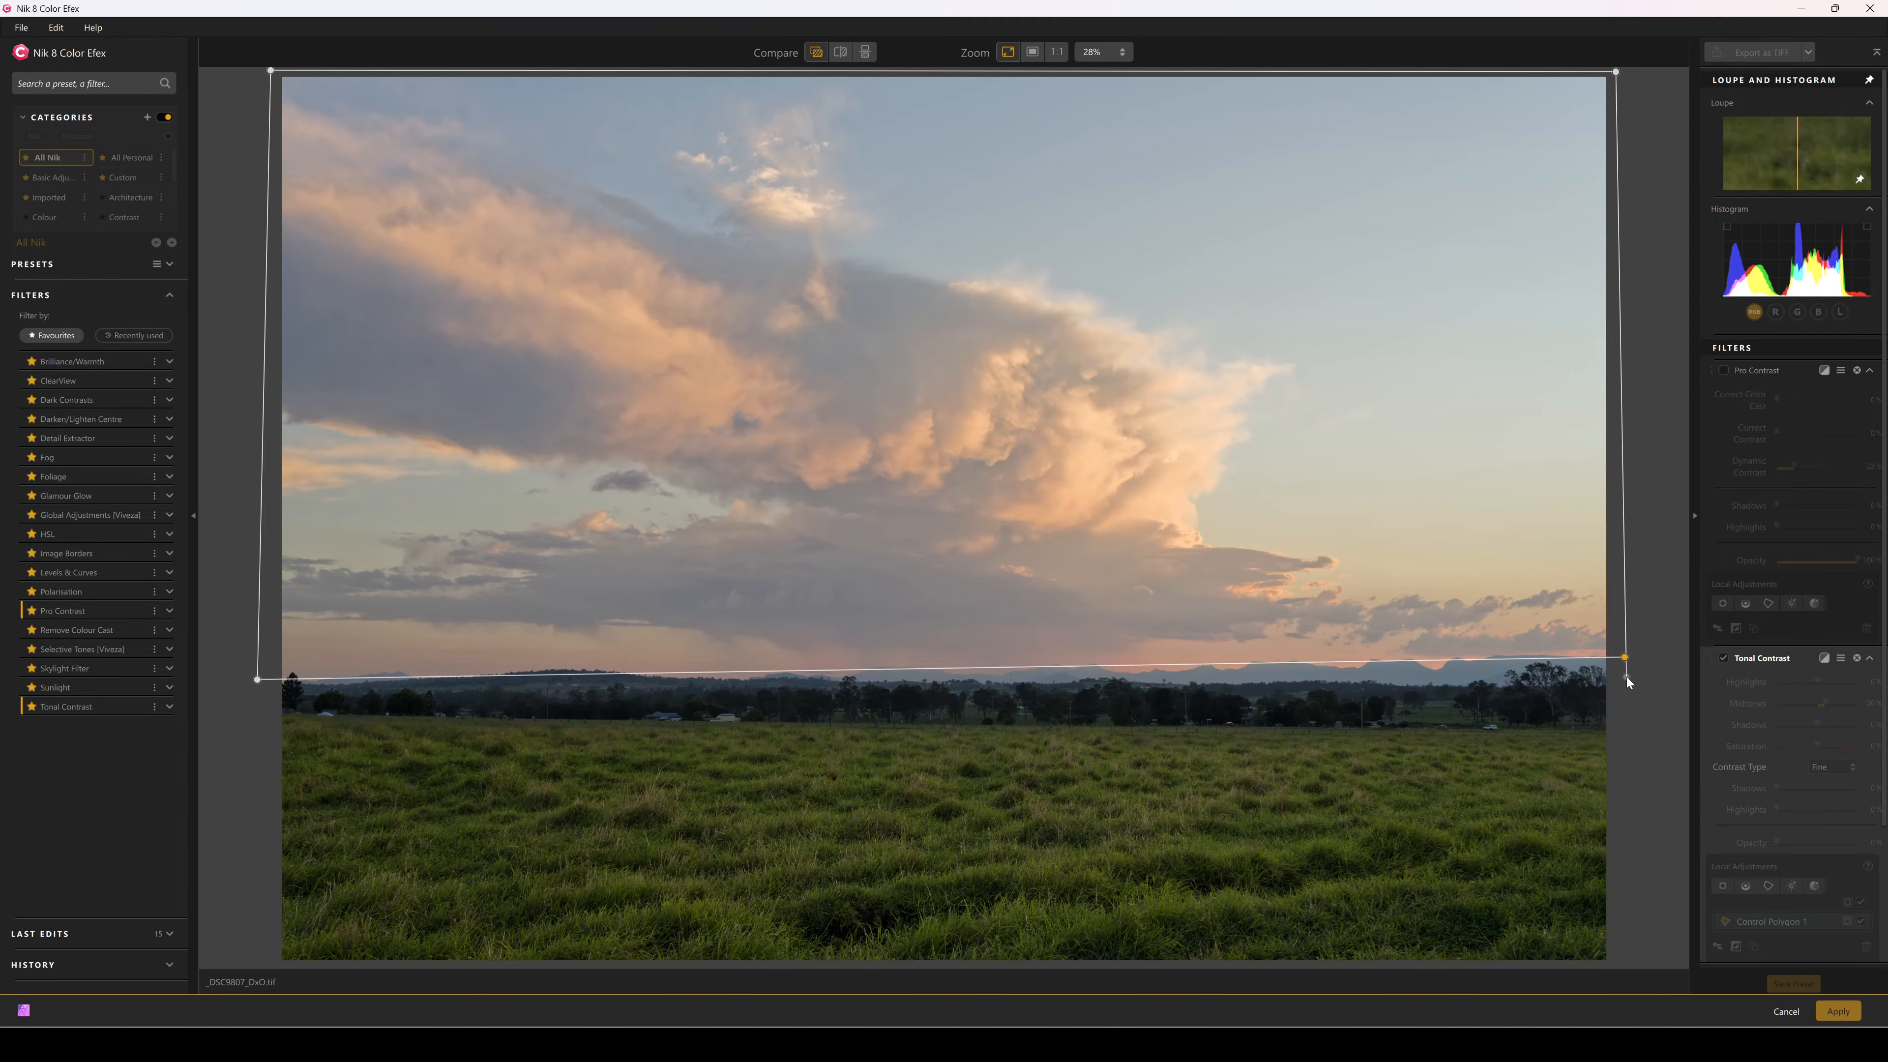
pyautogui.click(1624, 657)
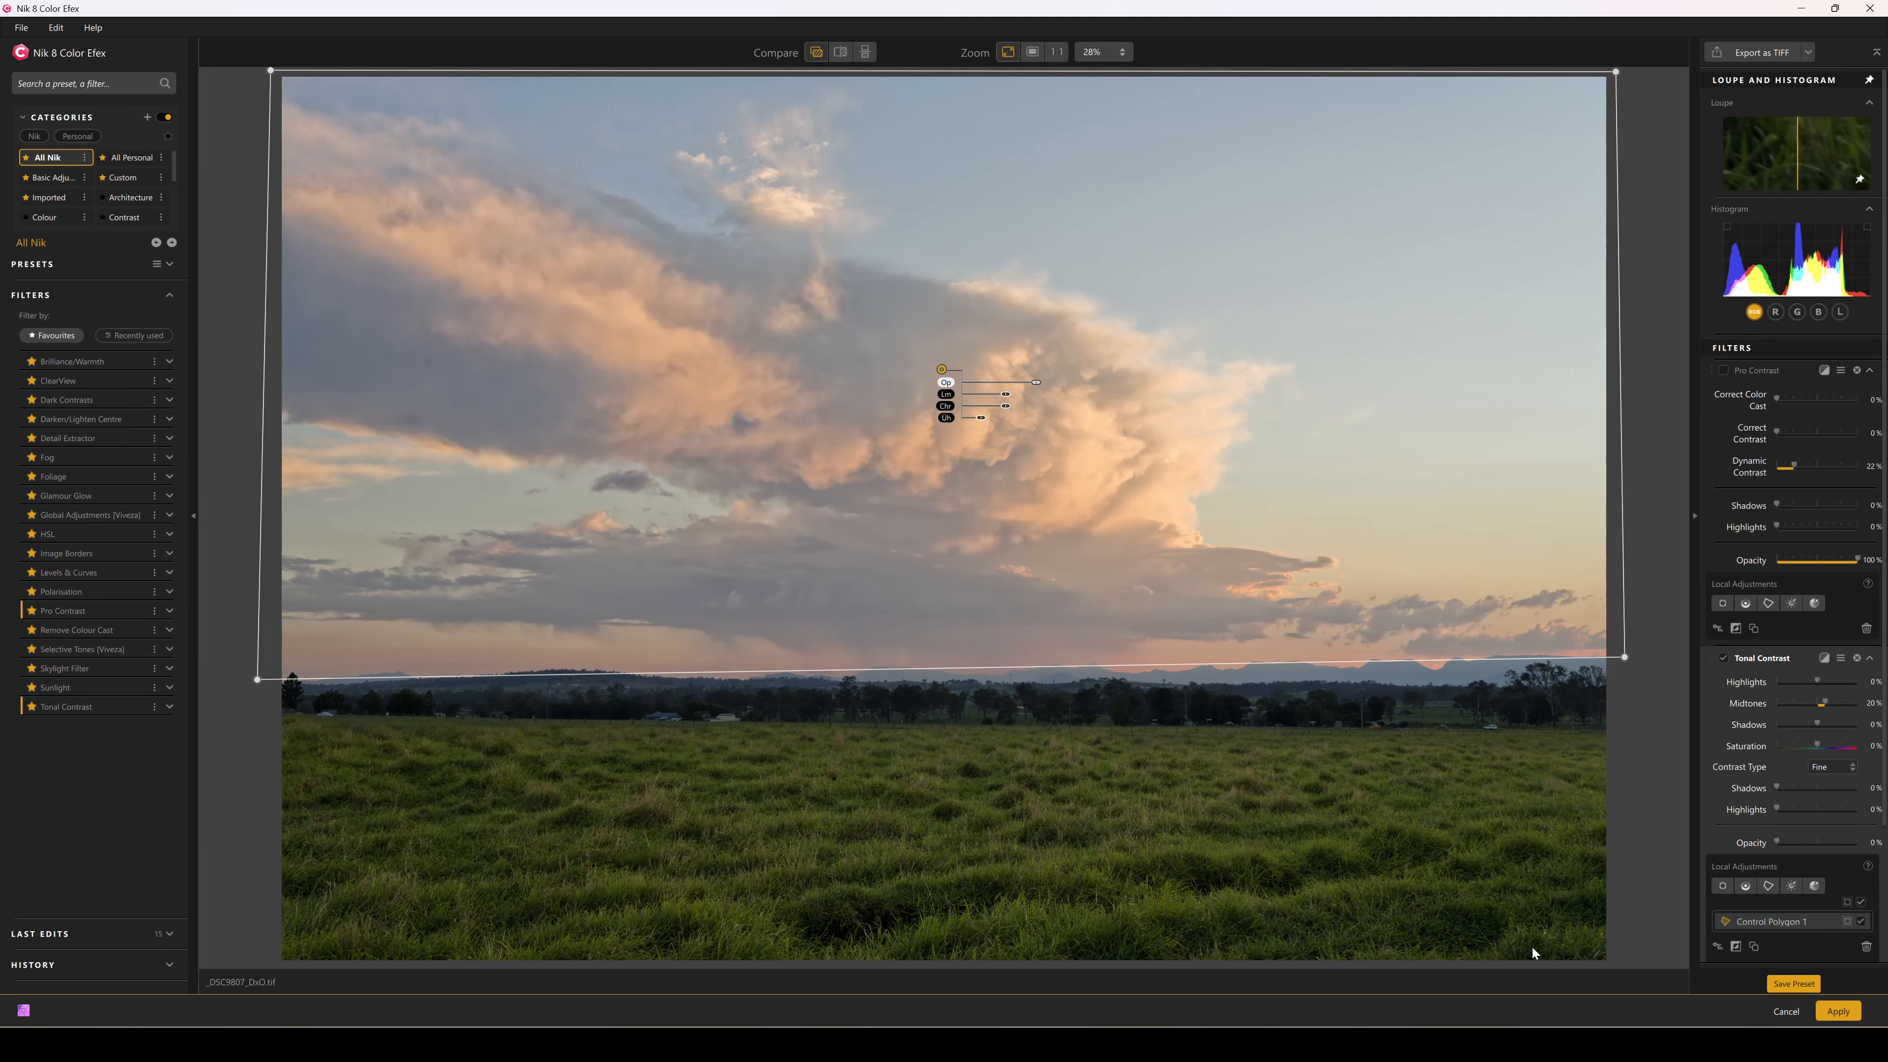
pyautogui.click(1723, 659)
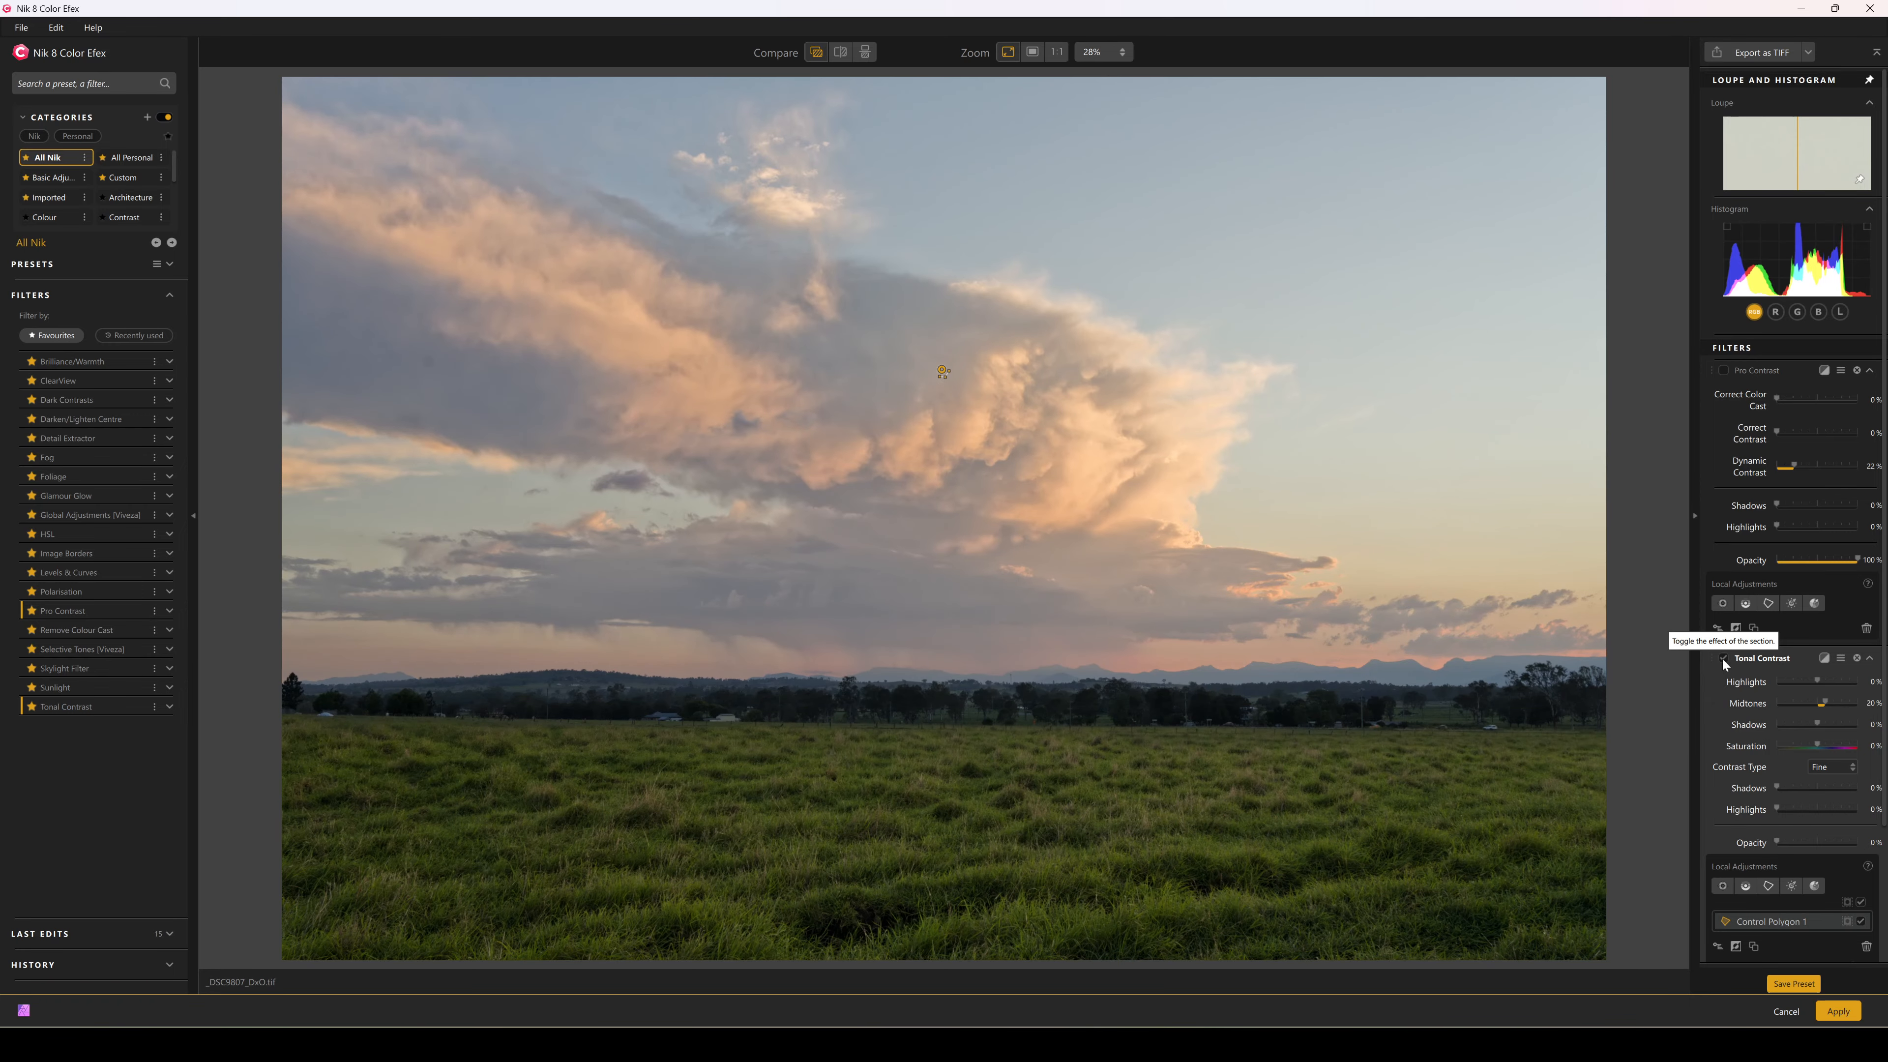
pyautogui.click(1723, 658)
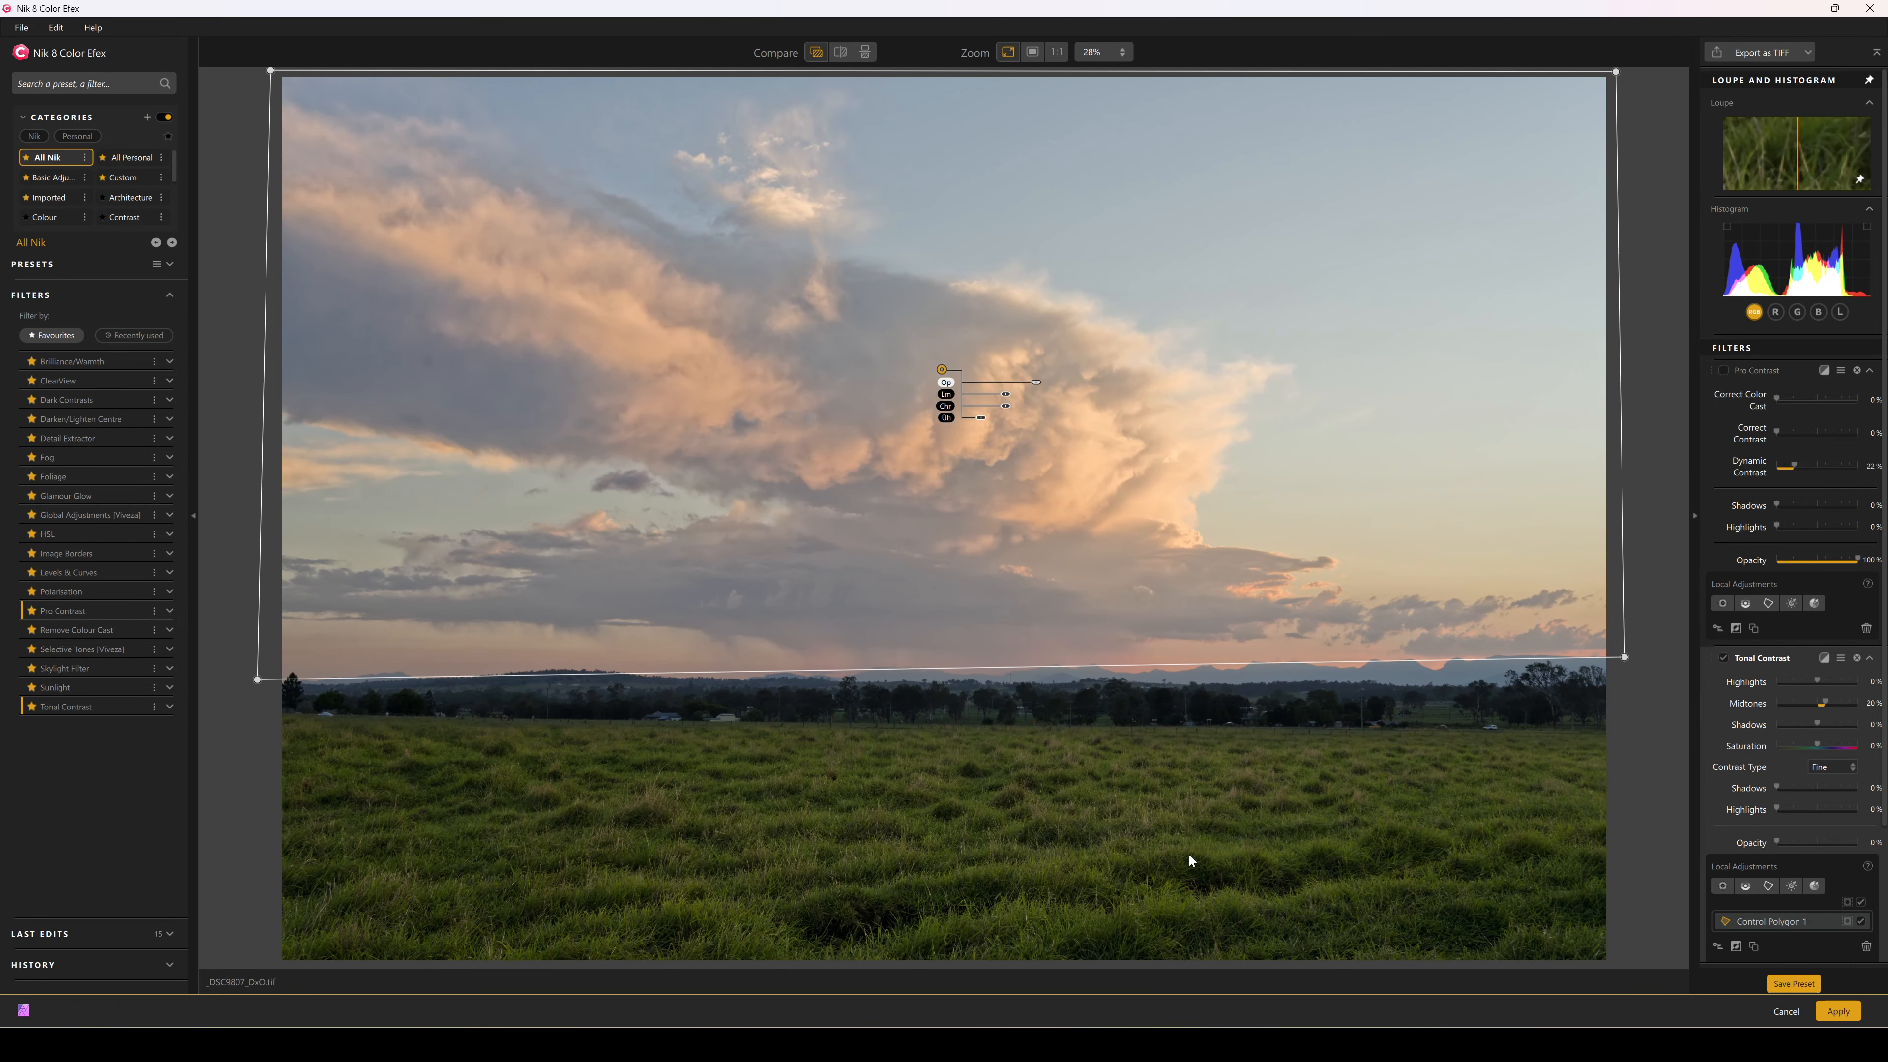
# Remove the Pro Contrast filter and add the Brilliance/Warmth filter with saturation at 25% and warmth at 12%.
pyautogui.click(1856, 370)
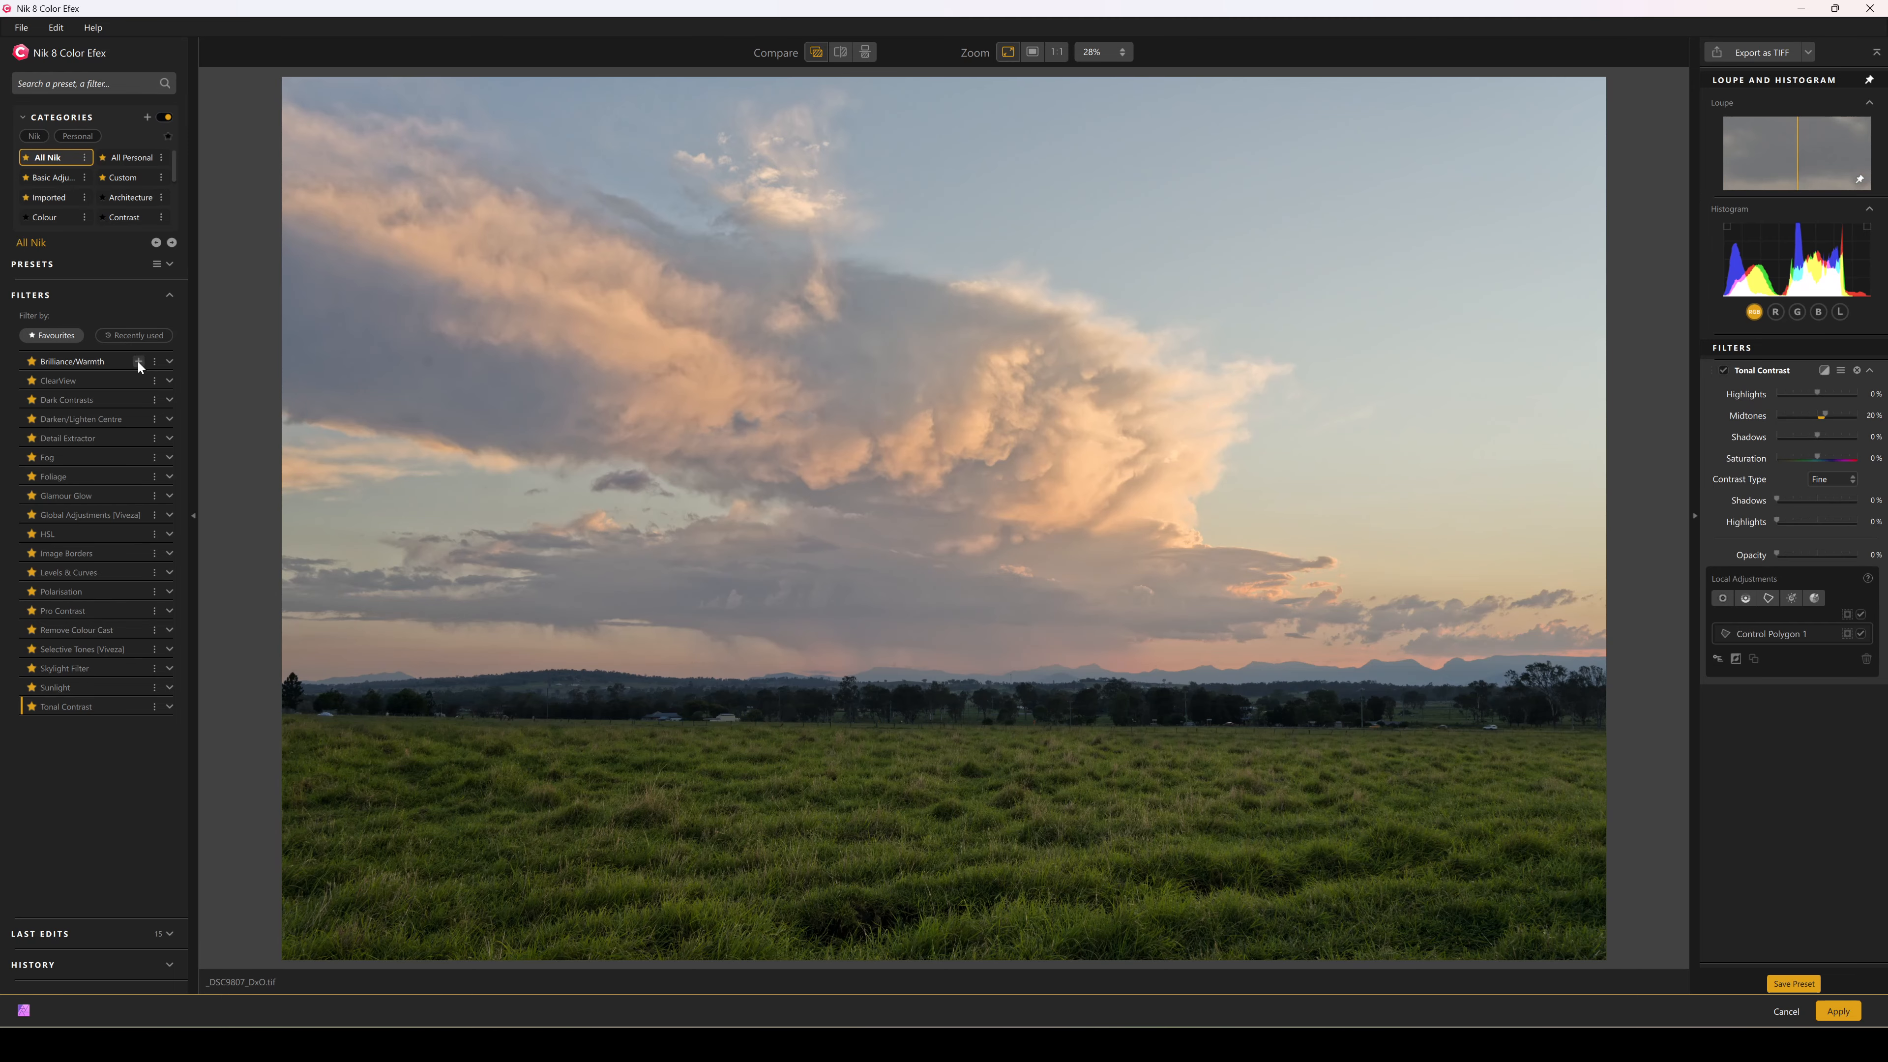
pyautogui.click(138, 361)
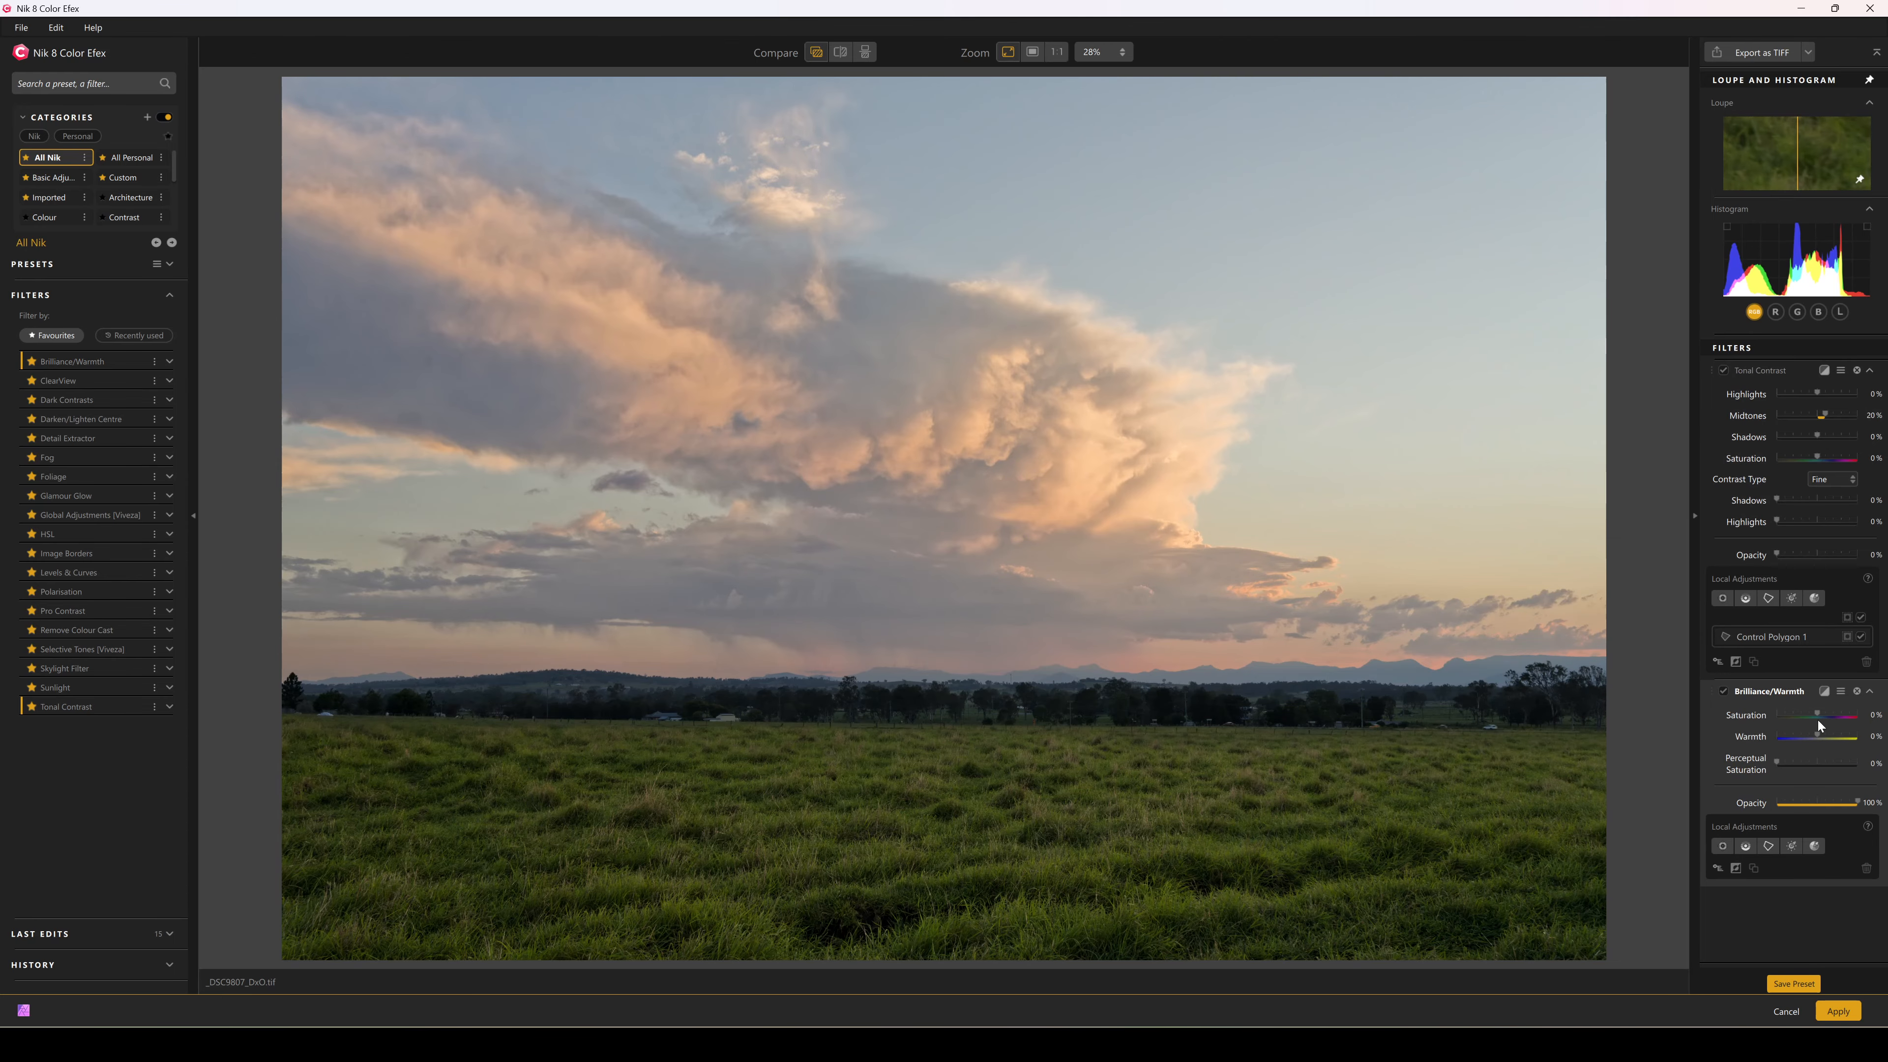
pyautogui.moveTo(1830, 708); pyautogui.dragTo(1830, 710)
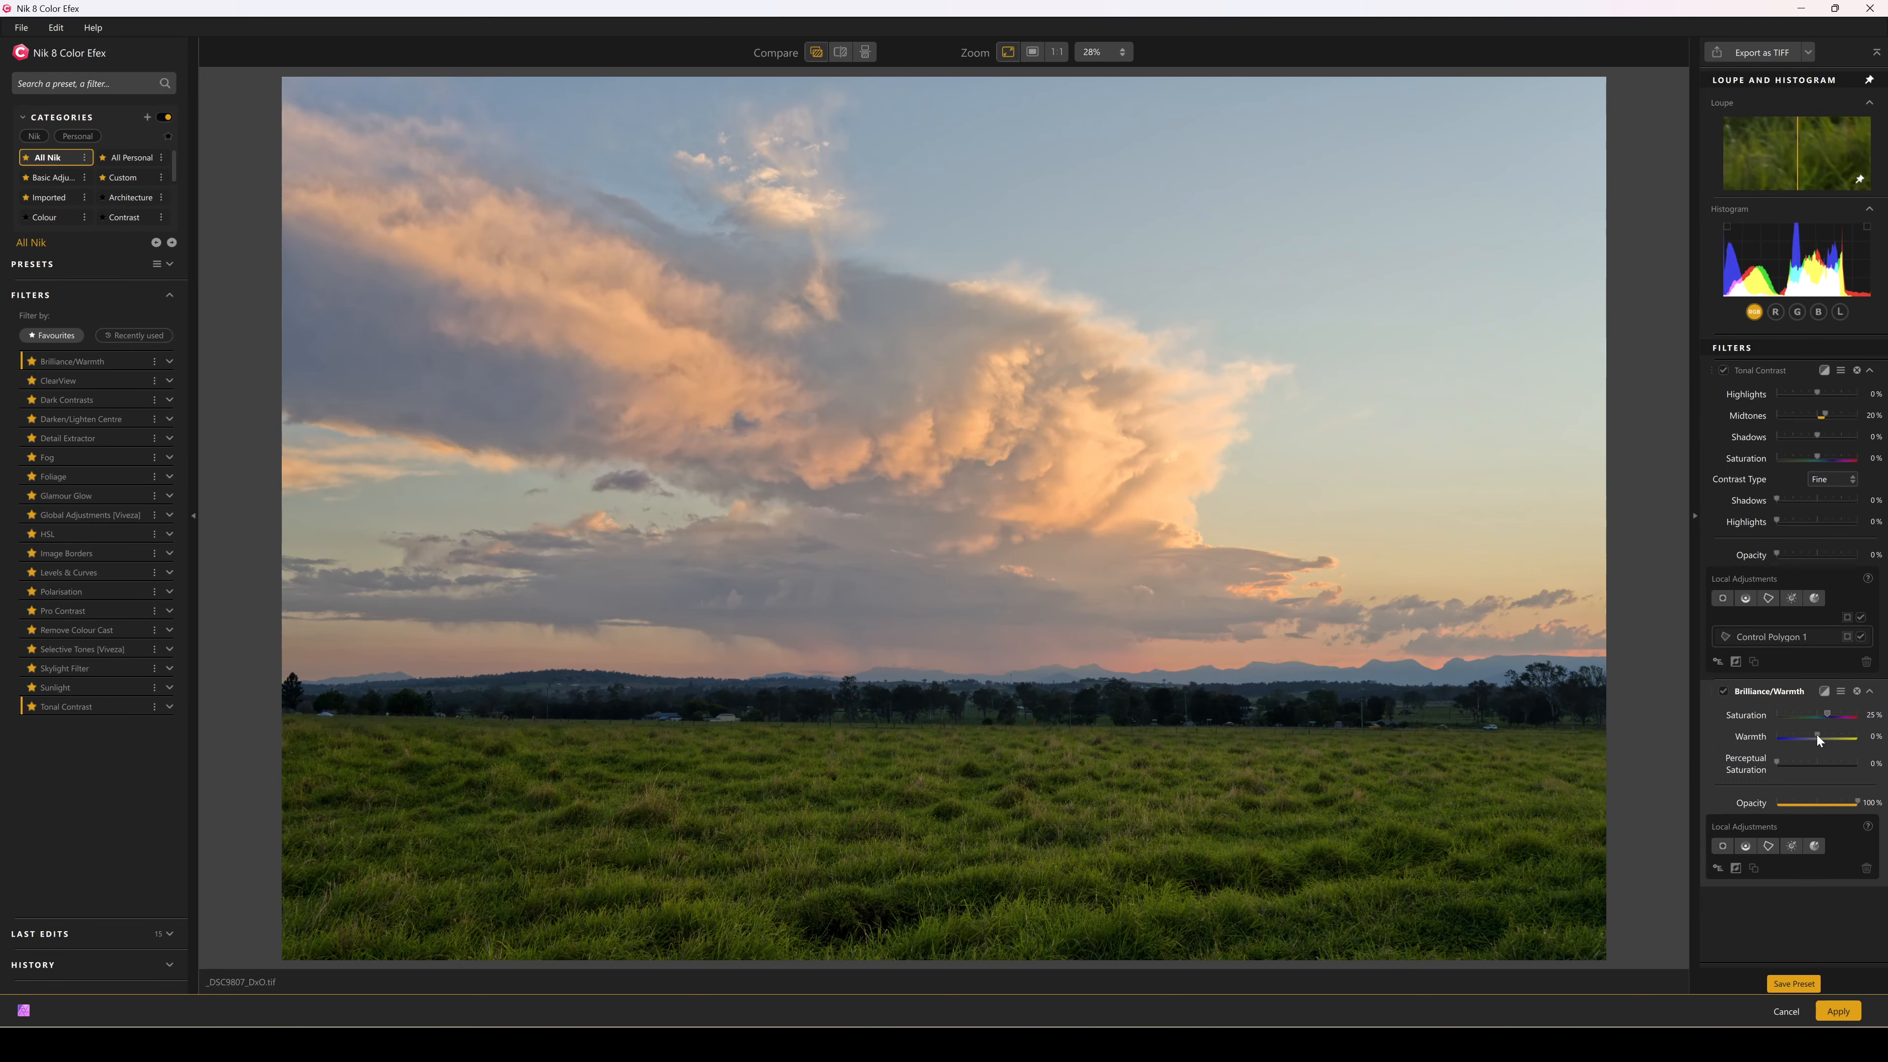
pyautogui.moveTo(1824, 734); pyautogui.dragTo(1823, 735)
# Limit Brilliance/Warmth to the sky with a control polygon closed along the horizon, and compare the image with the filter off and on.
pyautogui.click(1615, 663)
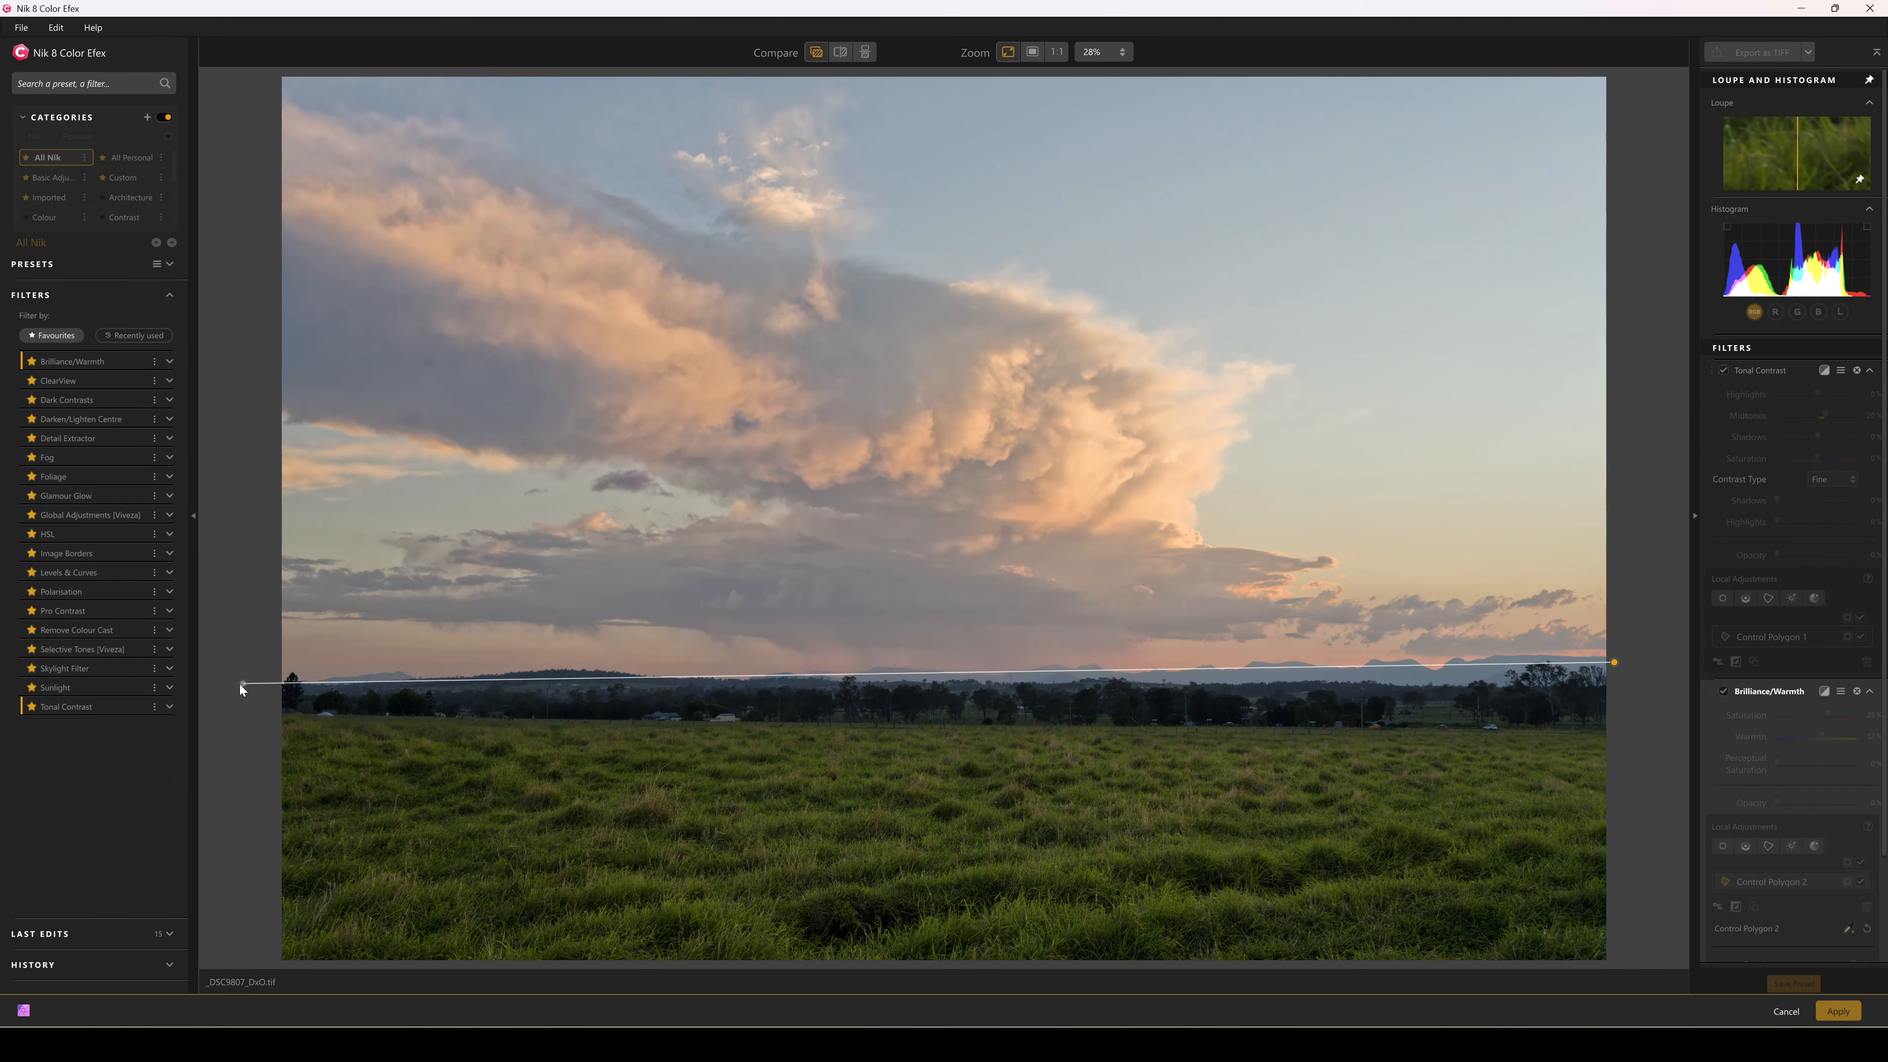
pyautogui.click(245, 680)
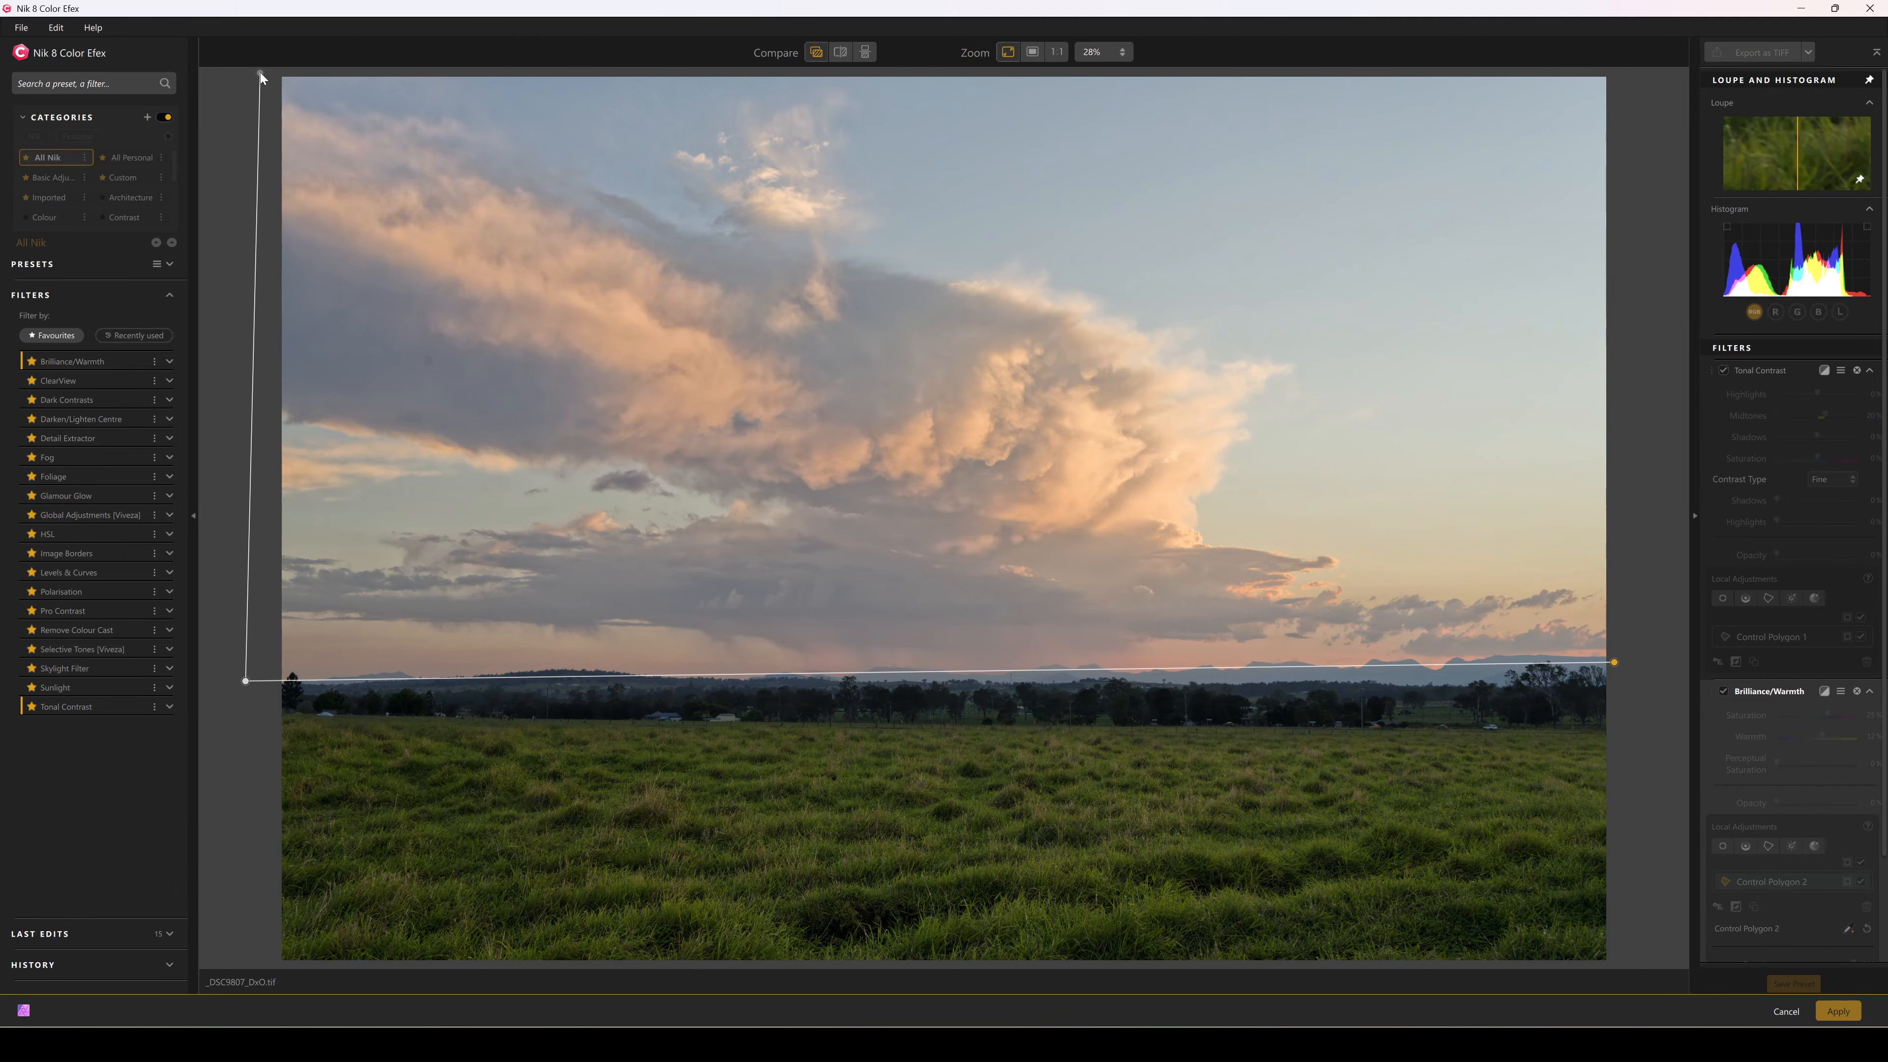
pyautogui.click(260, 72)
pyautogui.click(1622, 69)
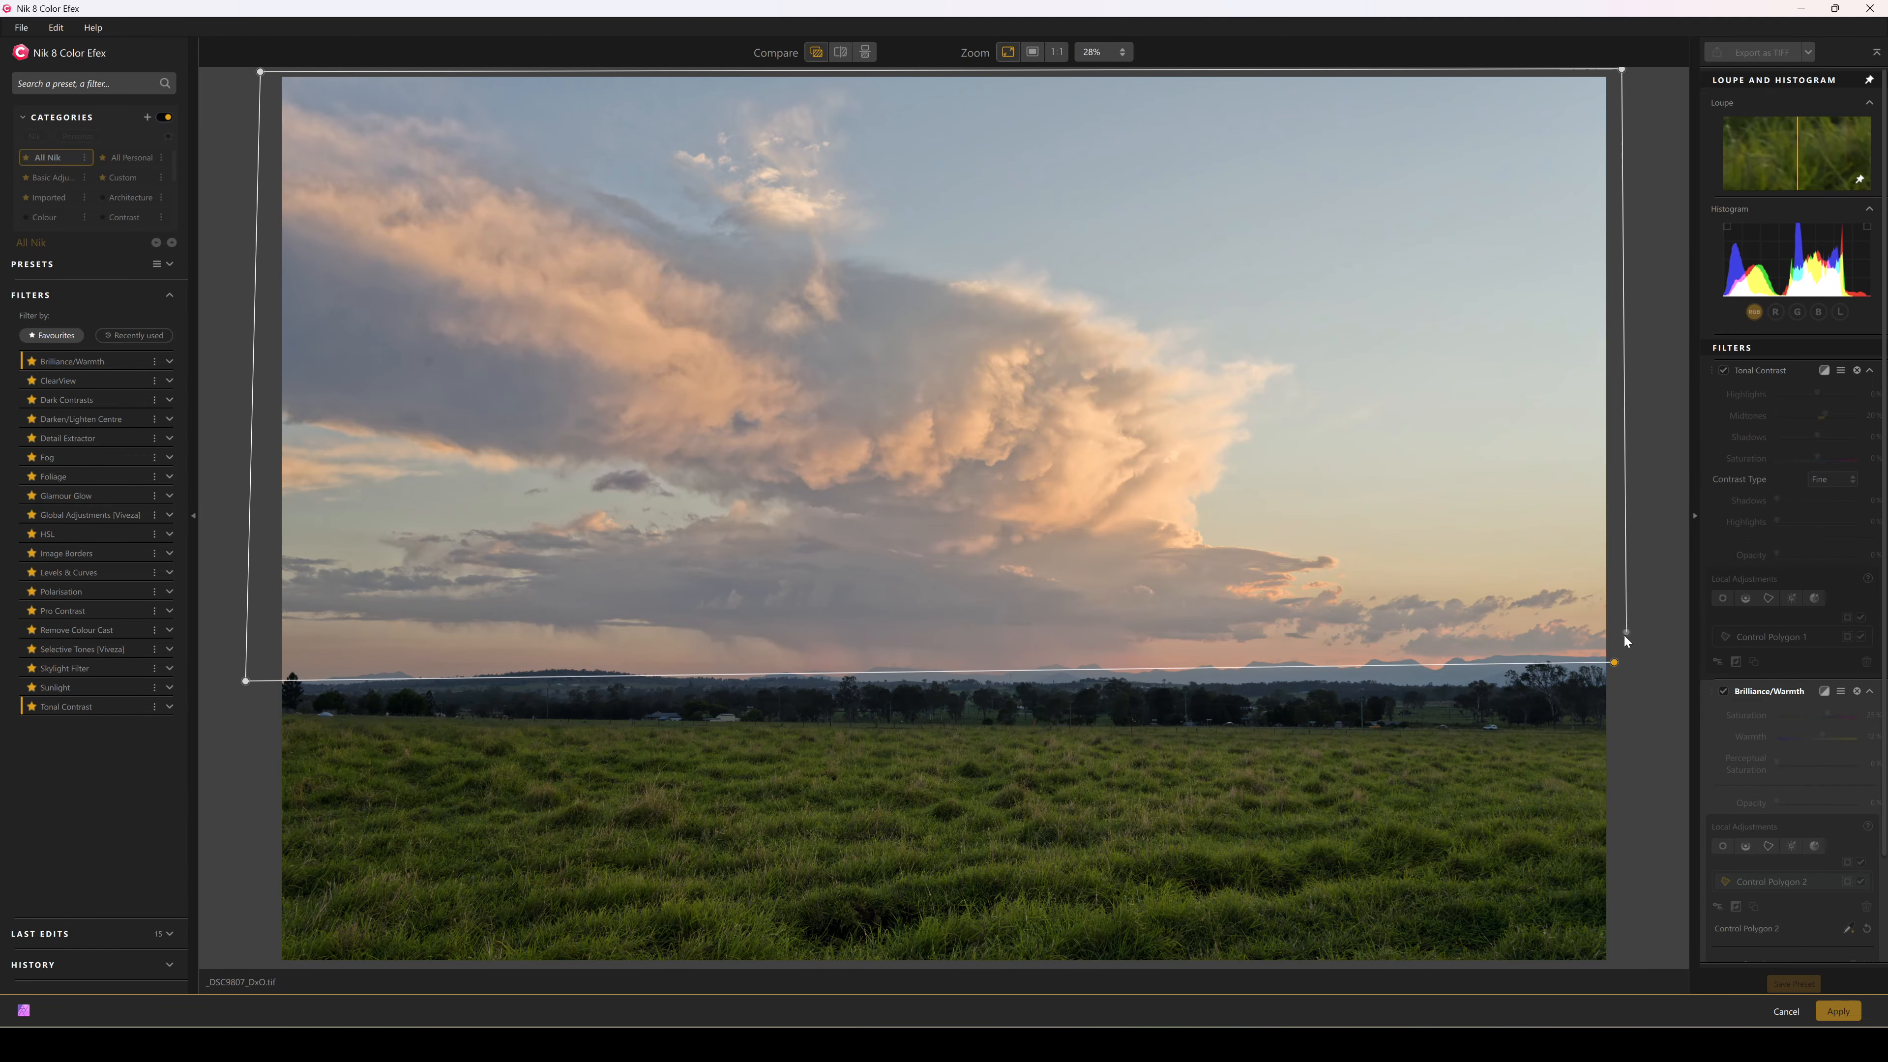
pyautogui.click(1616, 661)
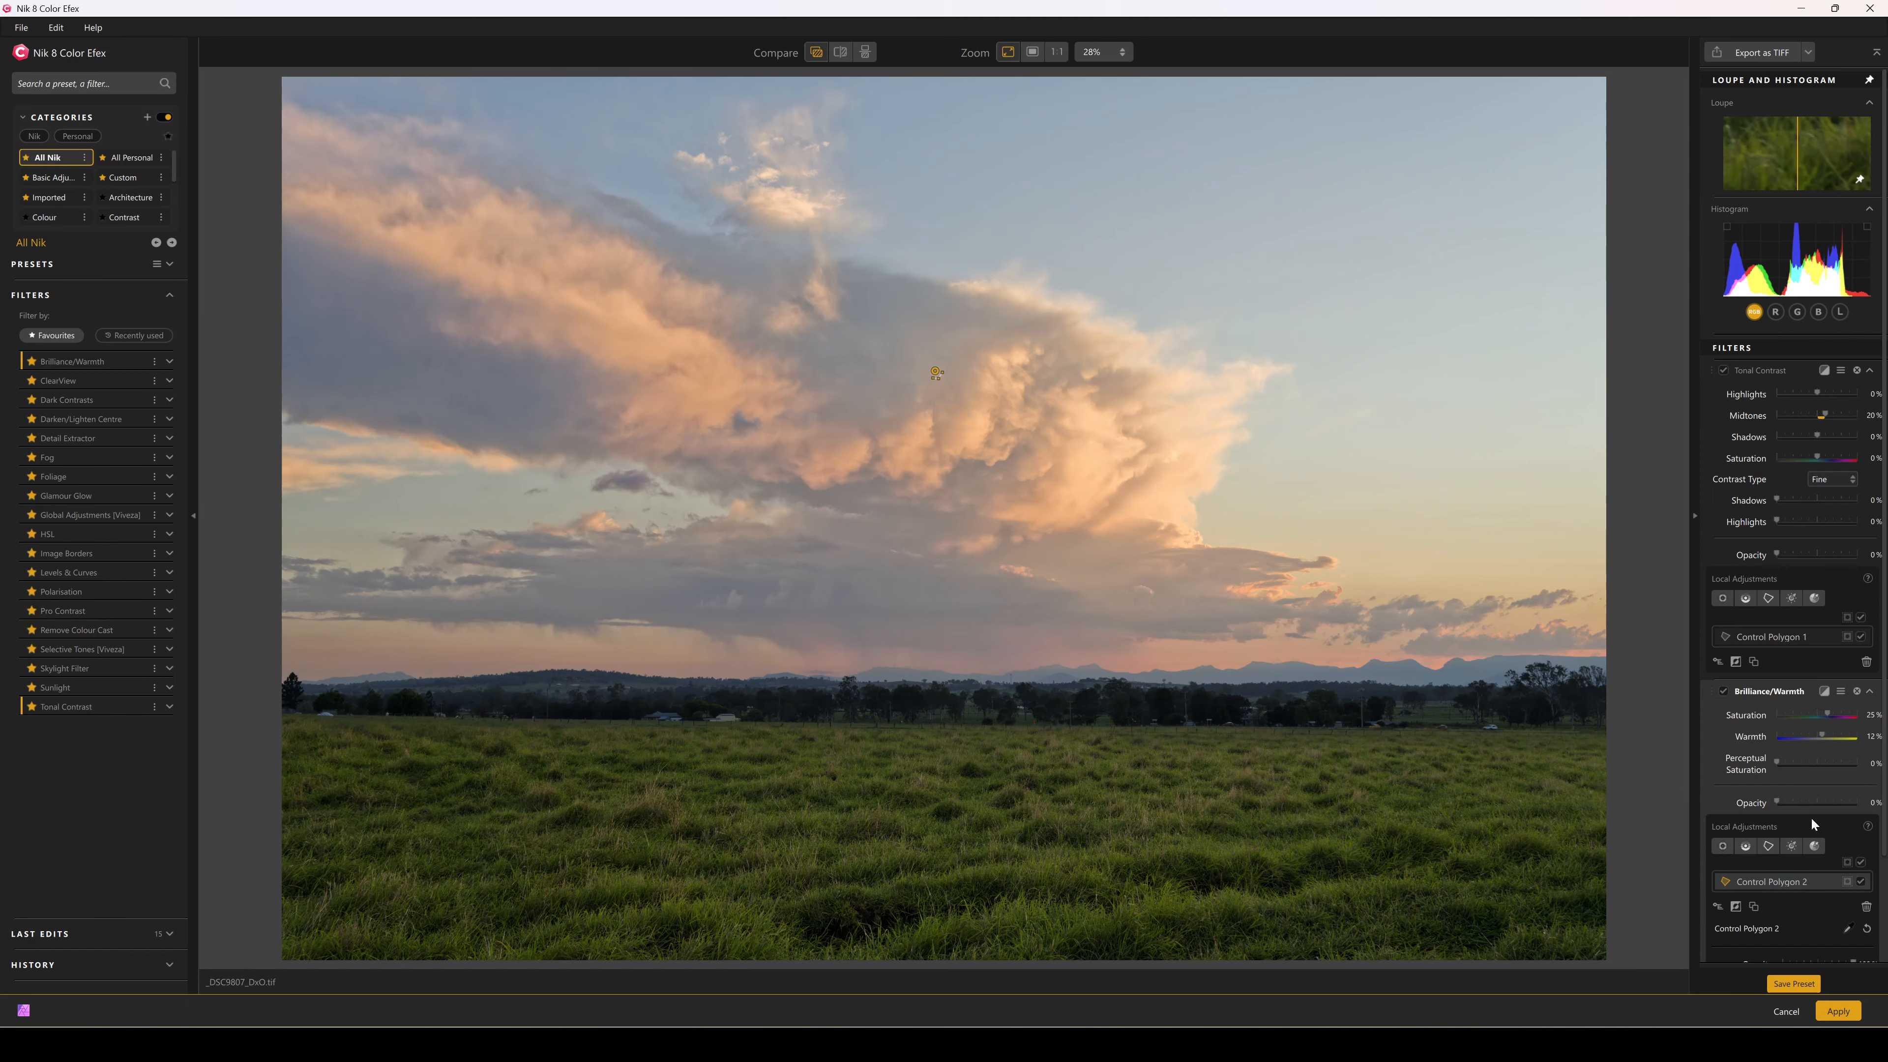
pyautogui.click(1723, 692)
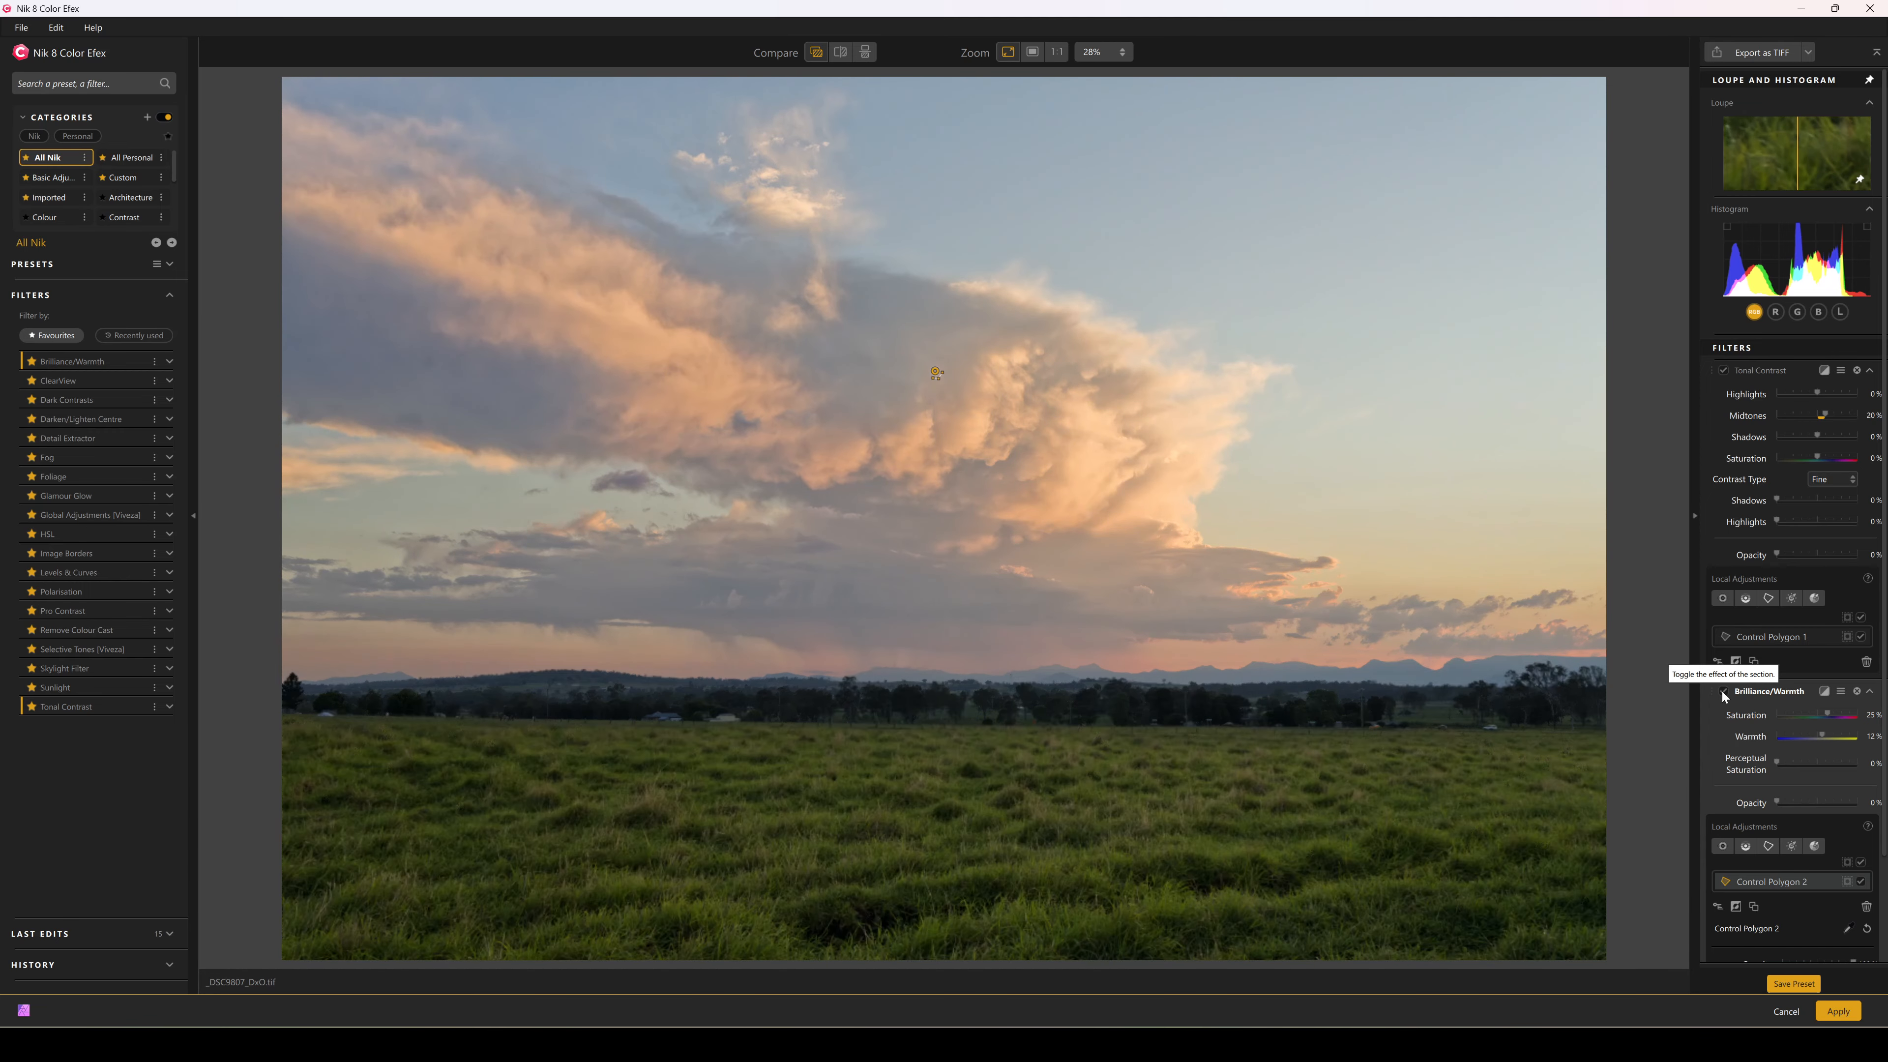
pyautogui.click(1722, 692)
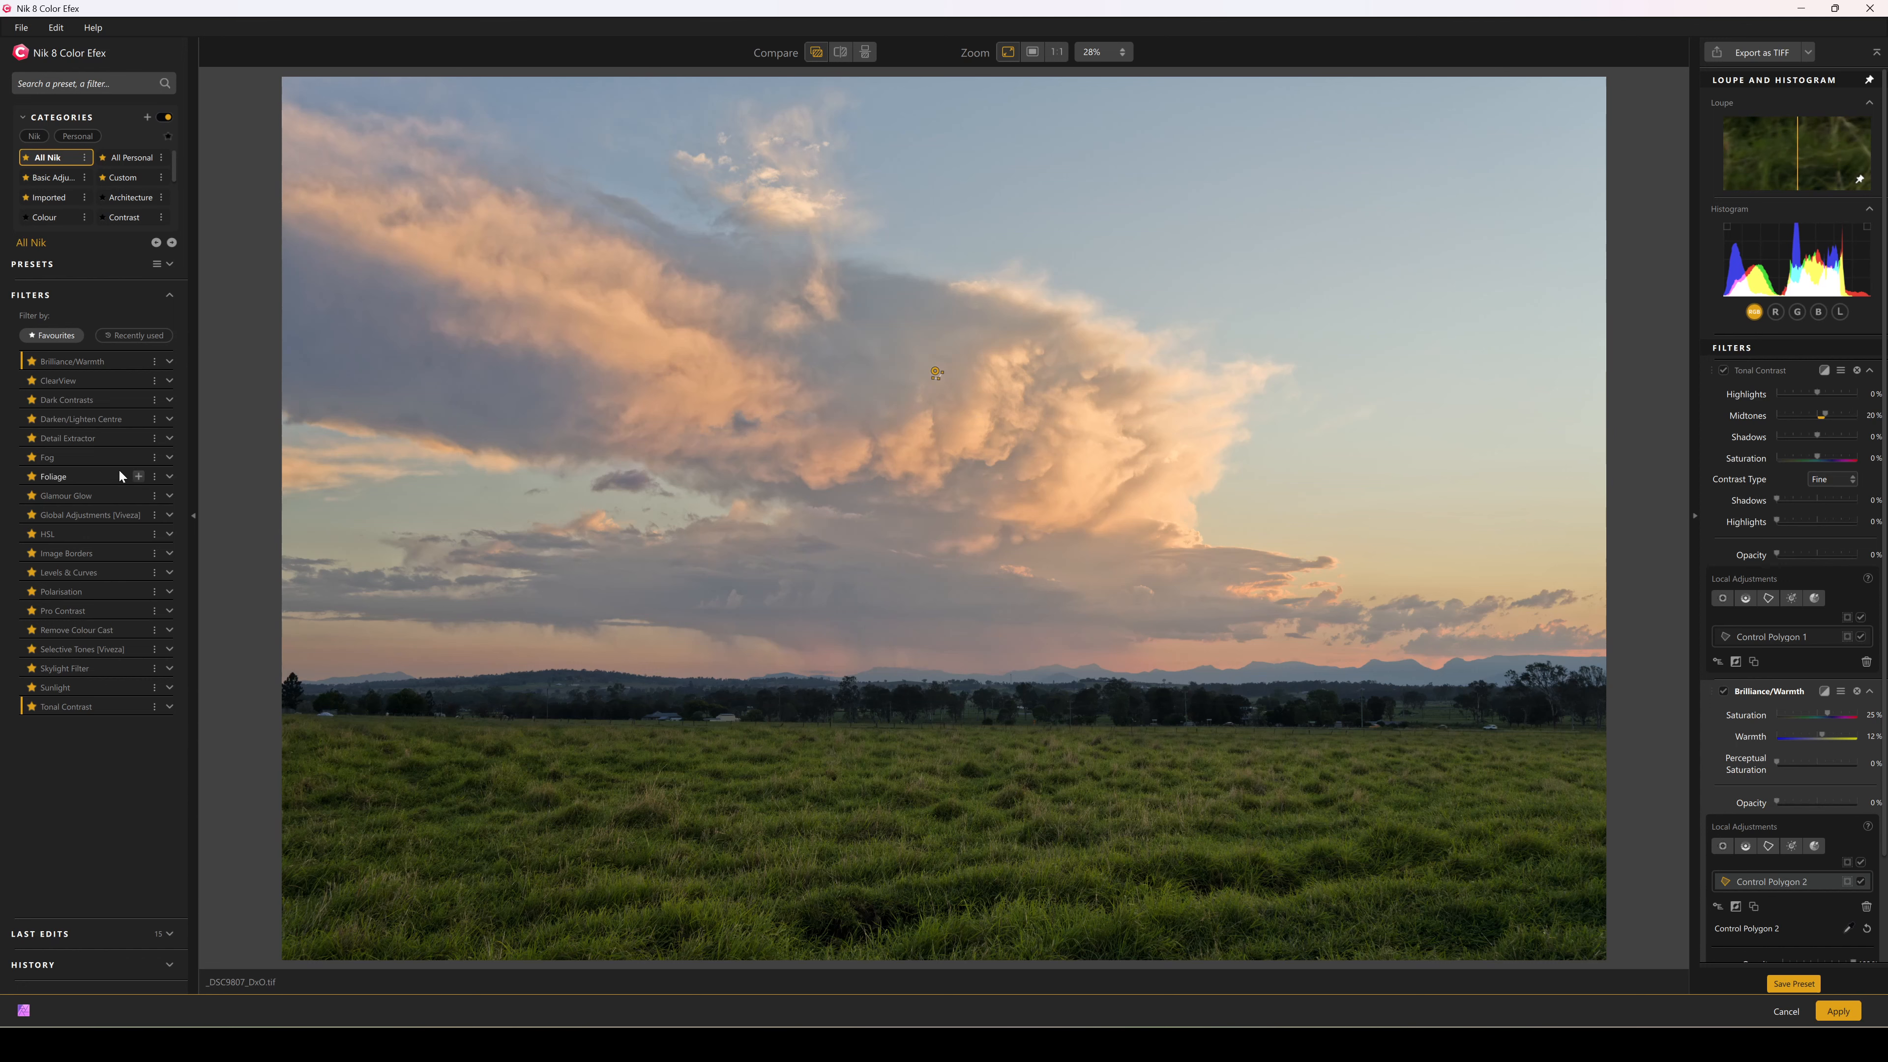
# Add the Darken/Lighten Centre filter with shape 2, centre luminosity 4%, border luminosity -34% and centre size 59%.
pyautogui.click(139, 419)
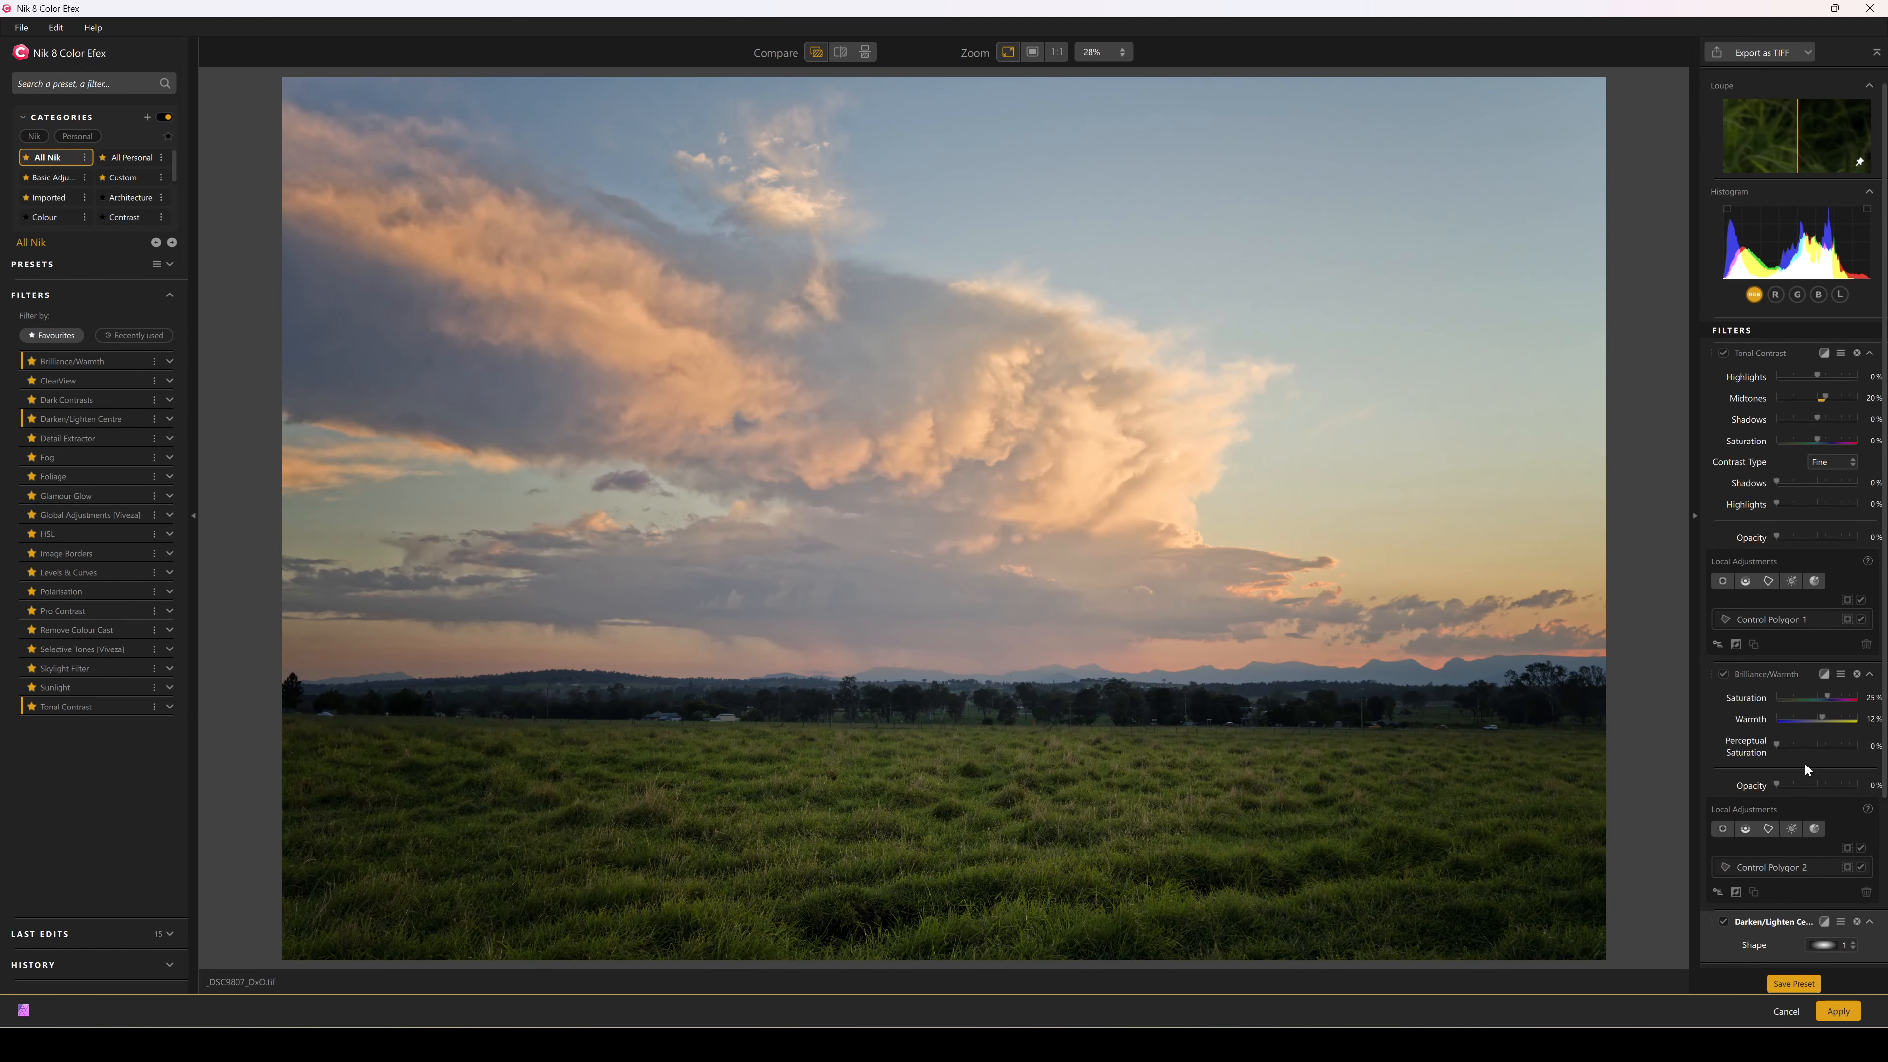
pyautogui.scroll(-3, 1804, 763)
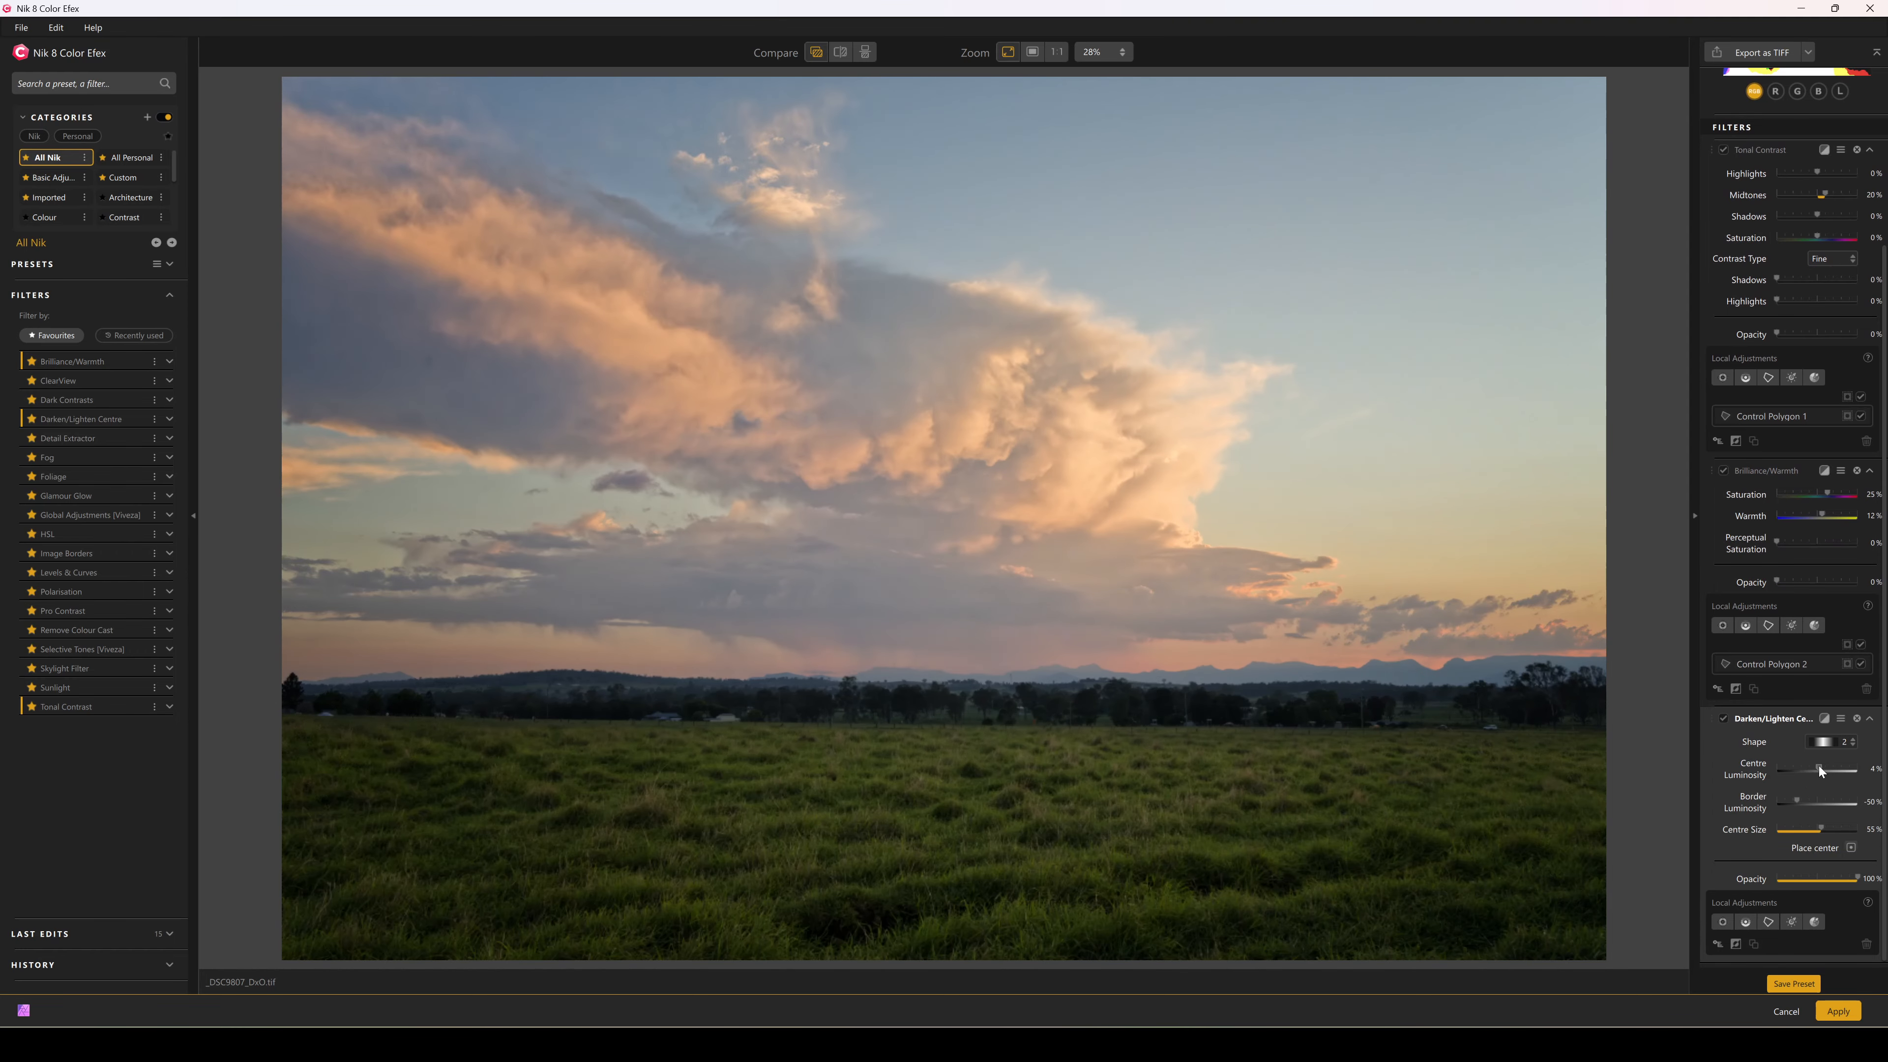
pyautogui.moveTo(1819, 766); pyautogui.dragTo(1820, 767)
pyautogui.moveTo(1796, 801); pyautogui.dragTo(1808, 798)
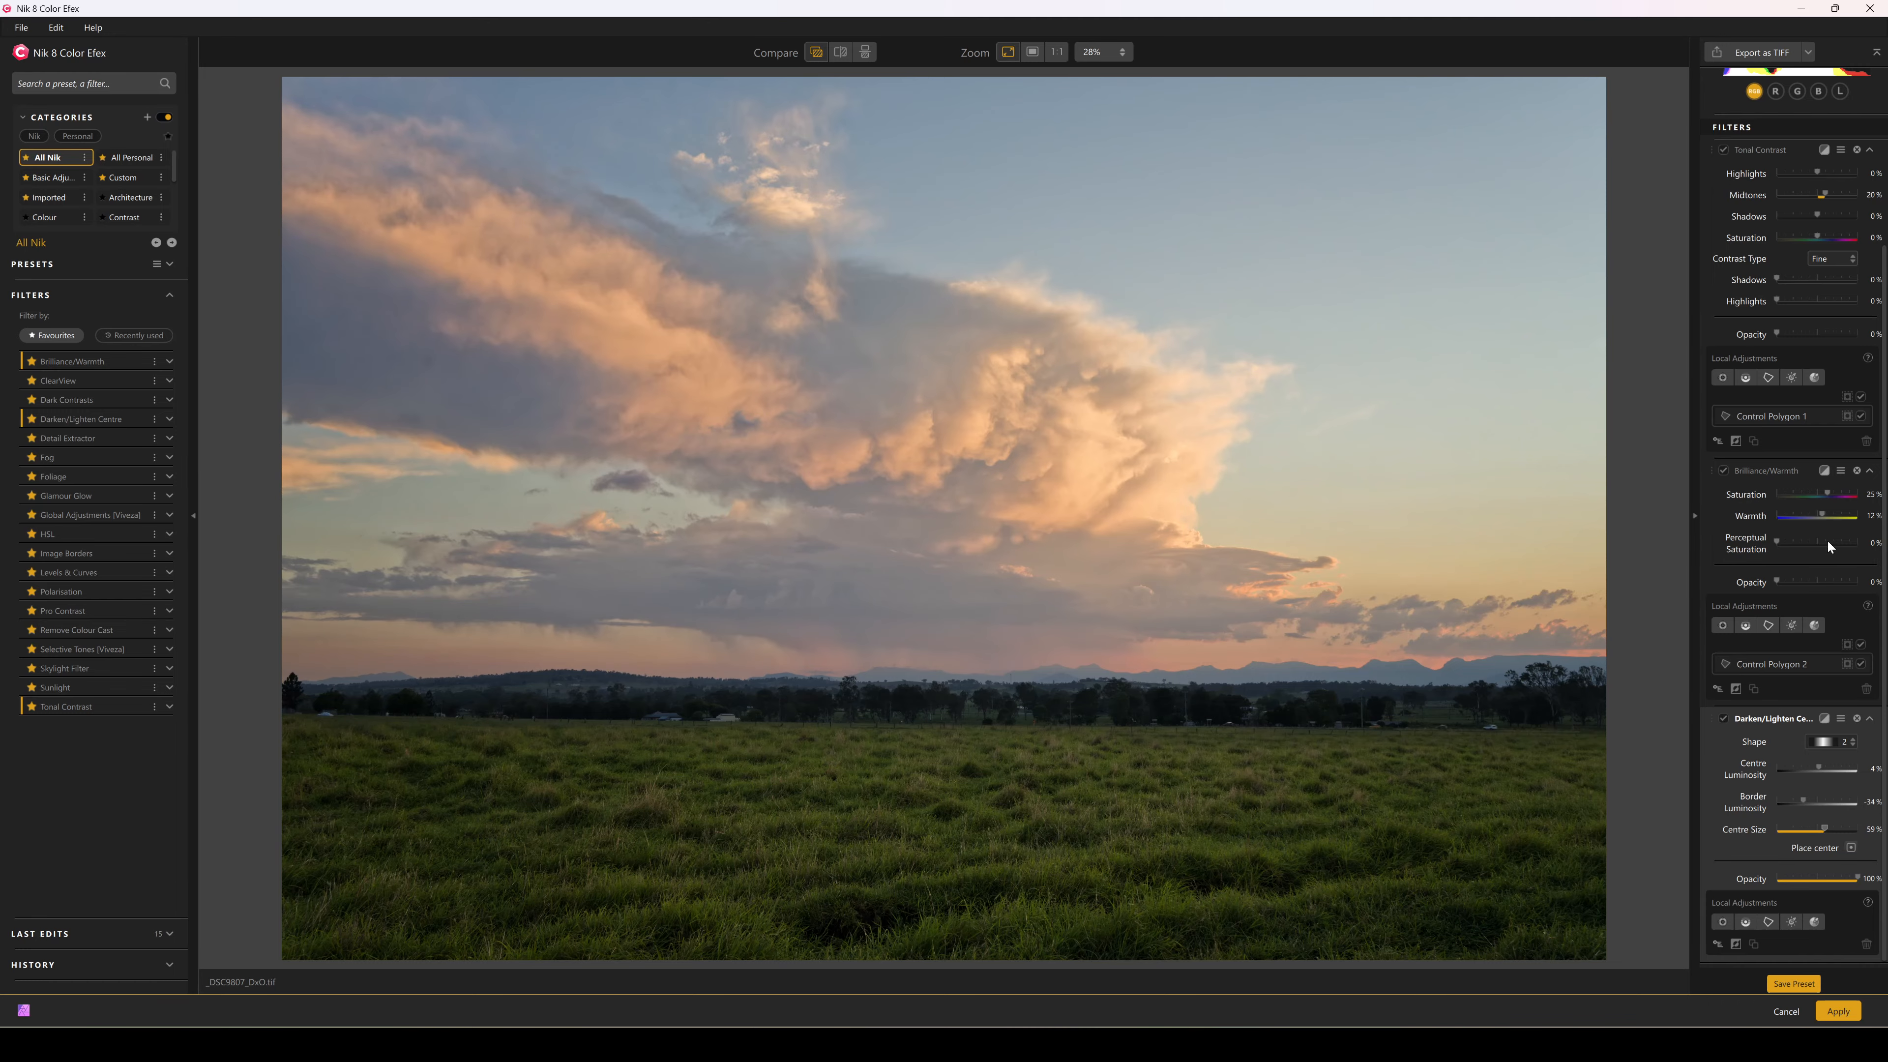
# Raise the Tonal Contrast filter's tonal protection to 80% for highlights and 51% for shadows.
pyautogui.scroll(3, 1819, 415)
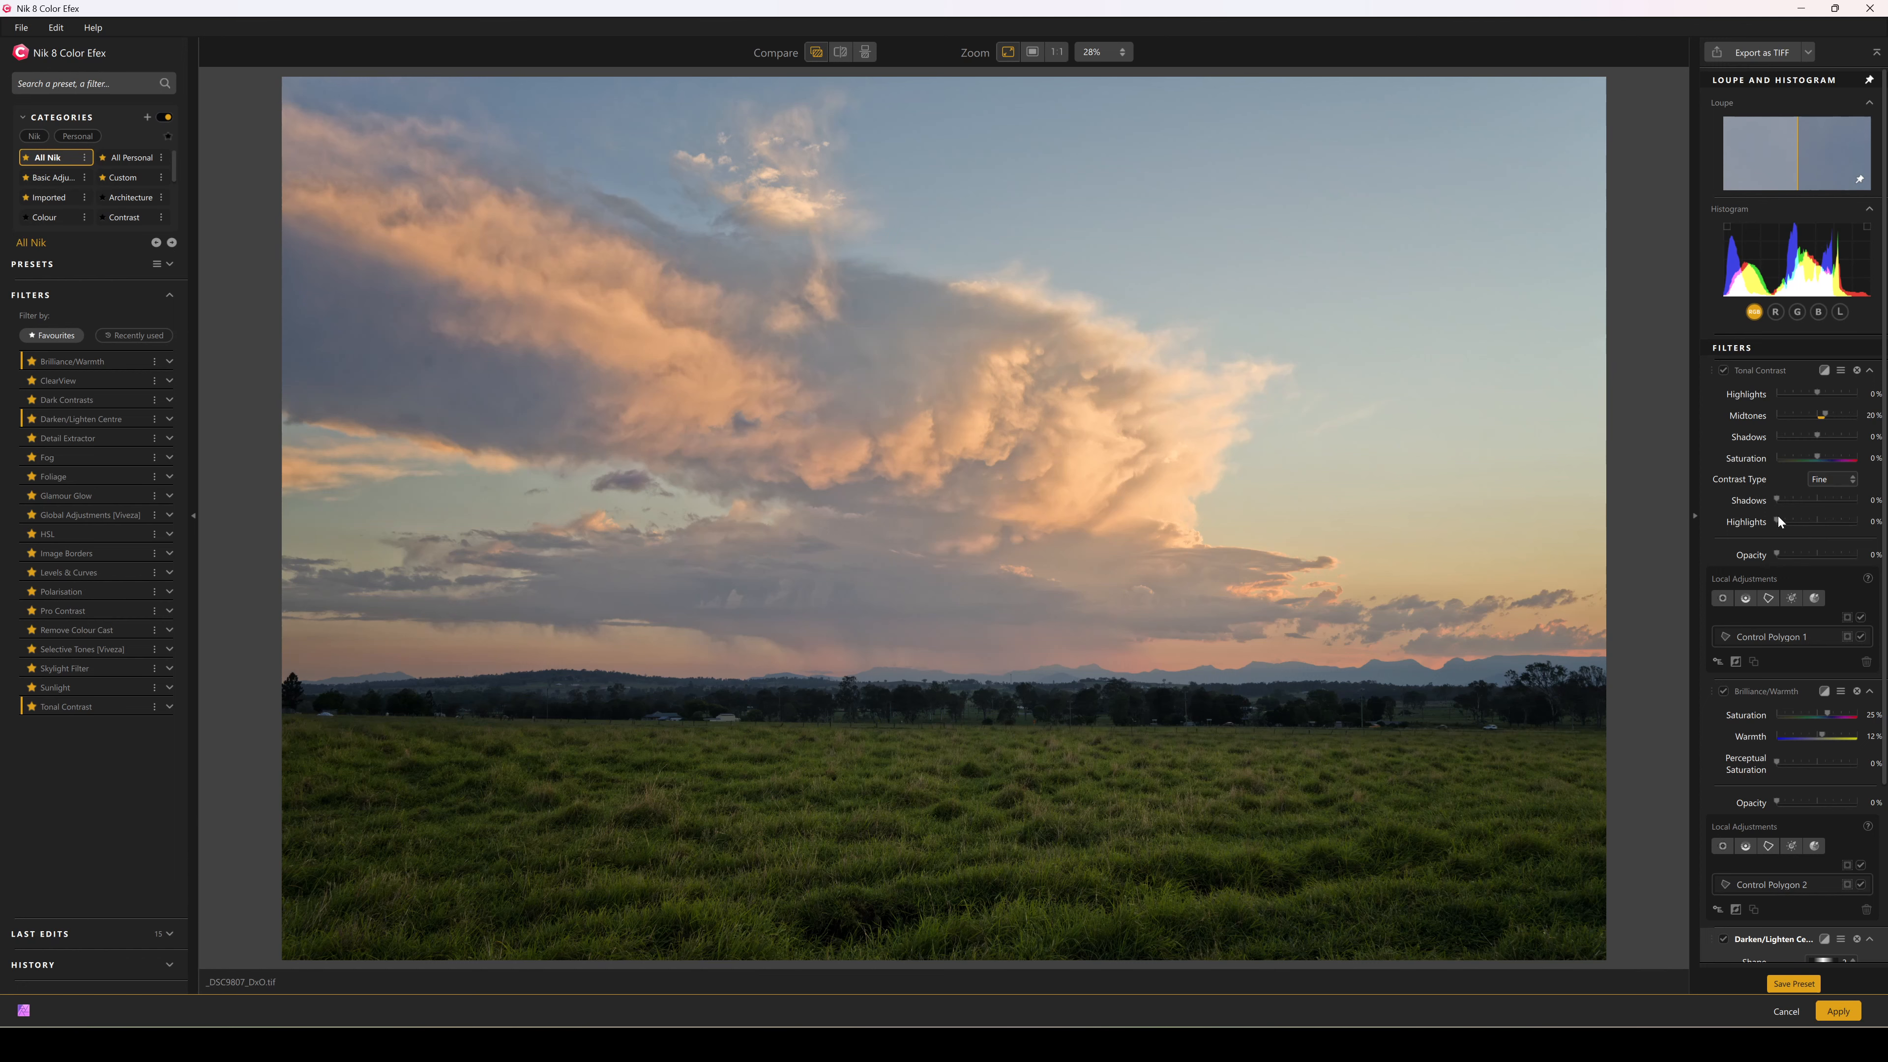
pyautogui.moveTo(1778, 520); pyautogui.dragTo(1817, 522)
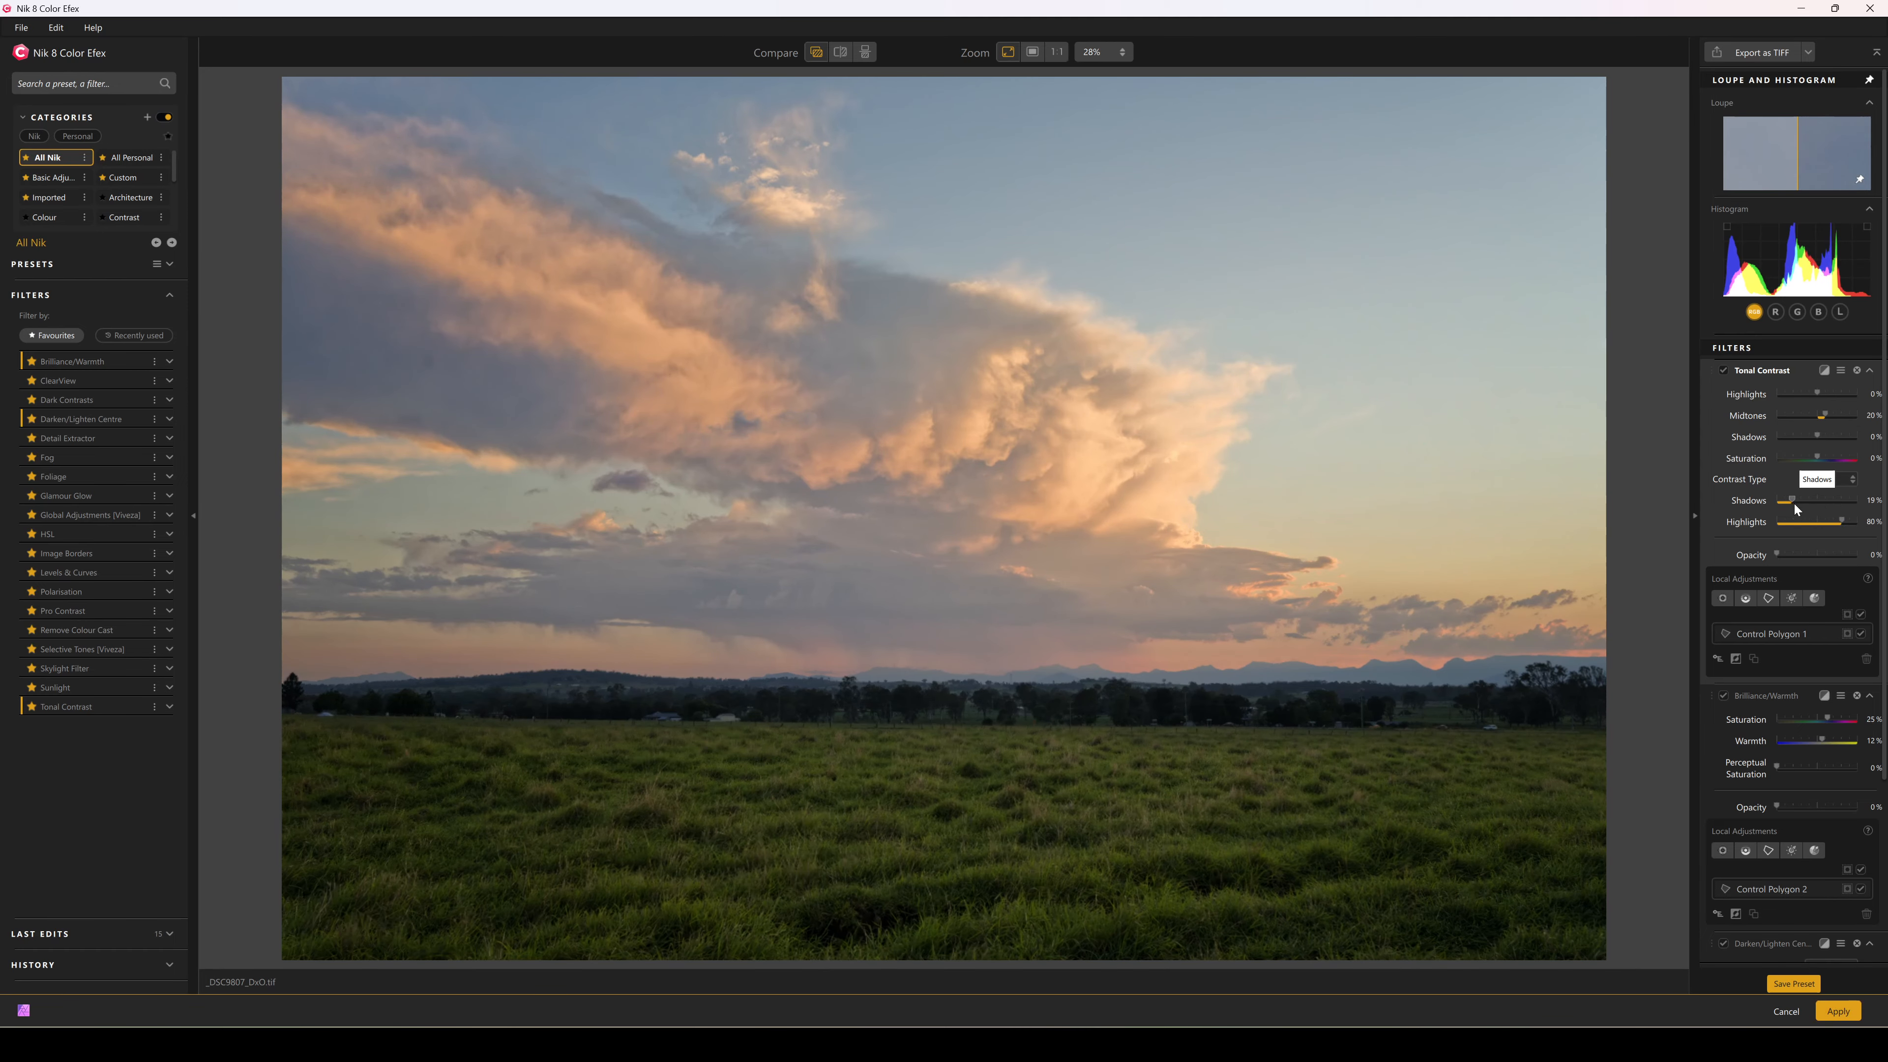
pyautogui.moveTo(1837, 503); pyautogui.dragTo(1818, 502)
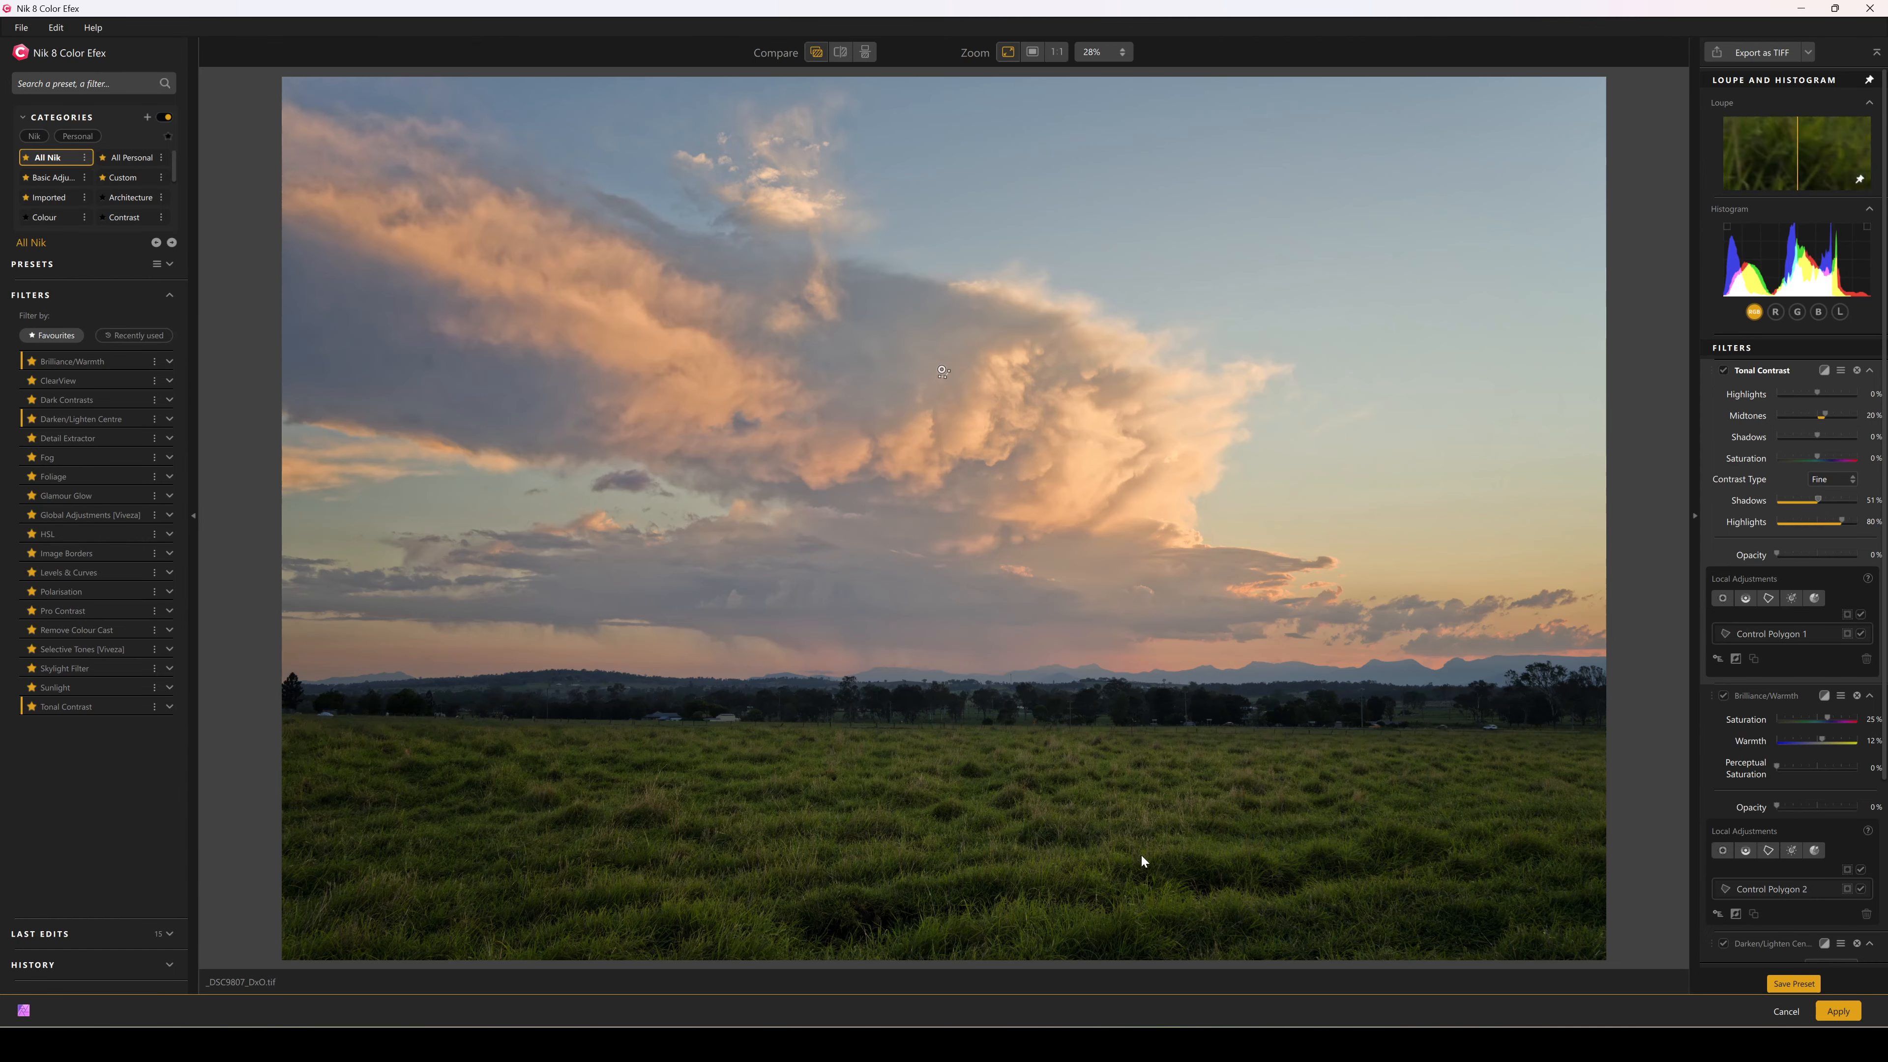
# Check the whole preview image, apply the filter stack and return to Affinity Photo.
pyautogui.scroll(-3, 1644, 780)
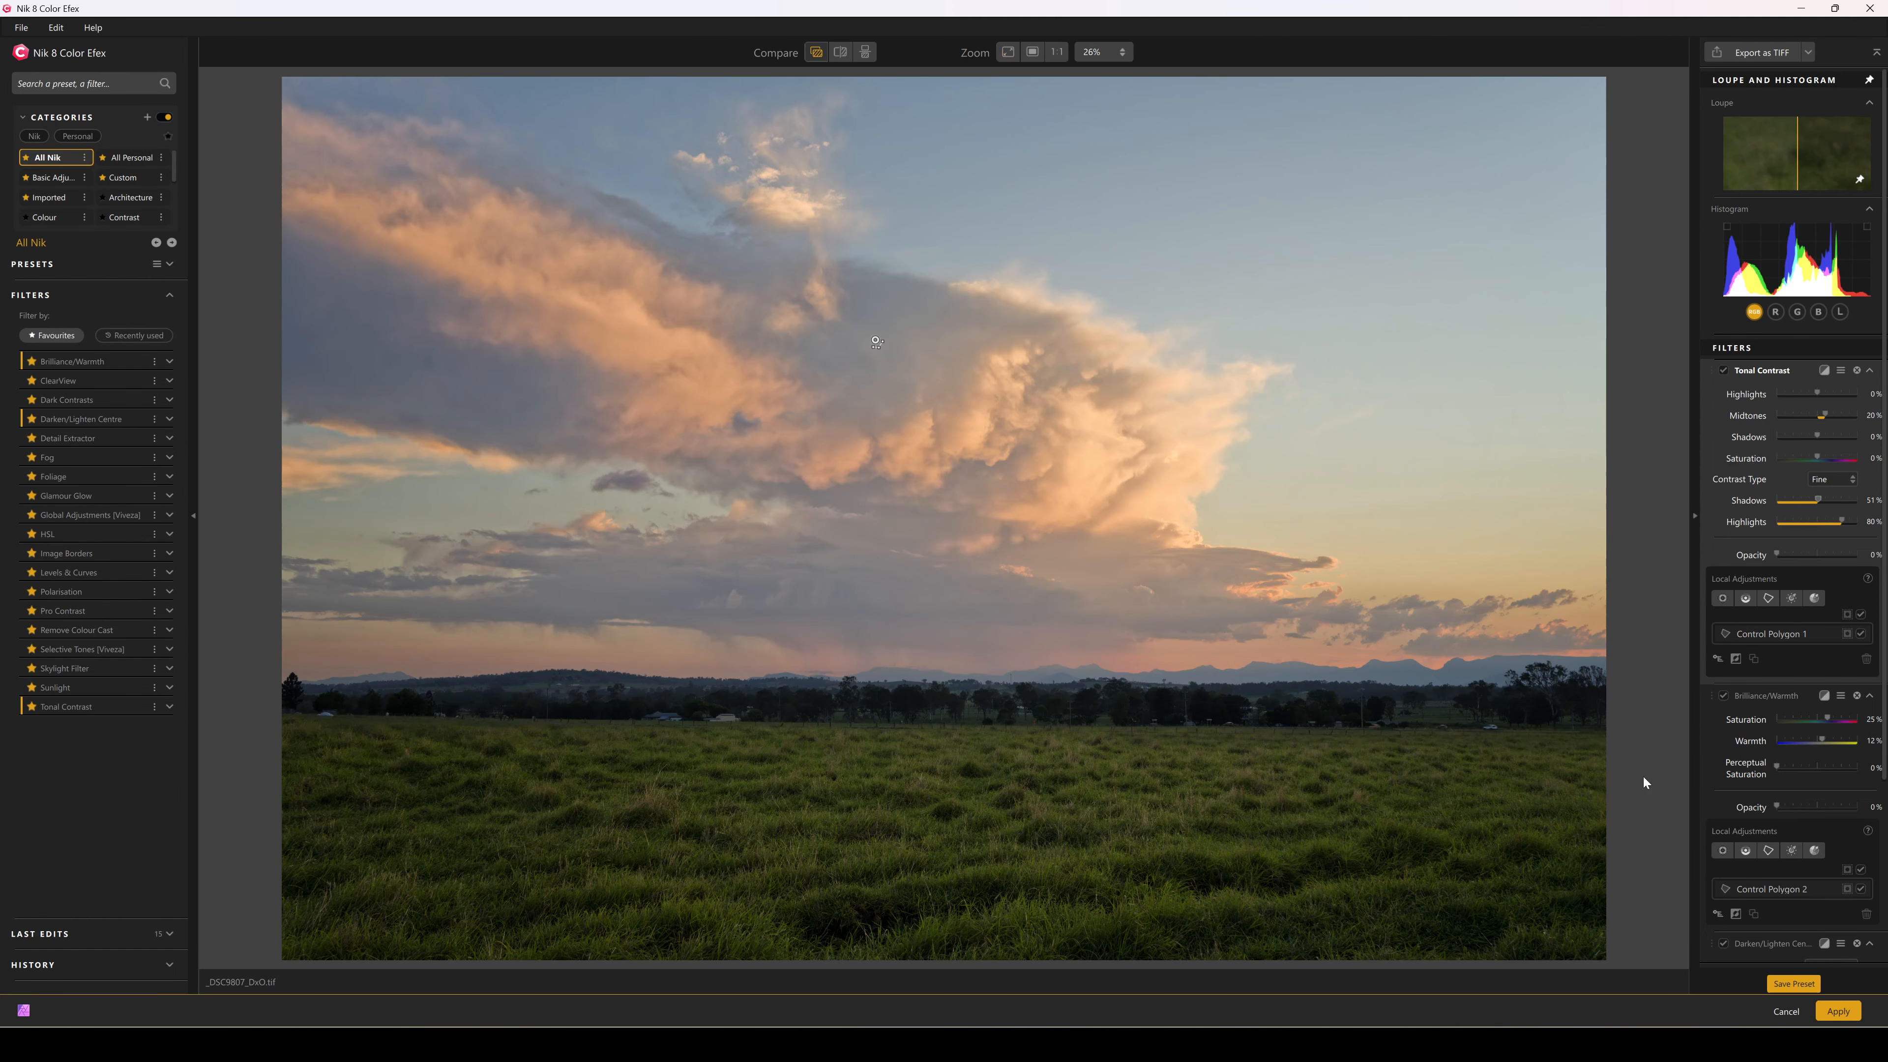
pyautogui.scroll(3, 1291, 784)
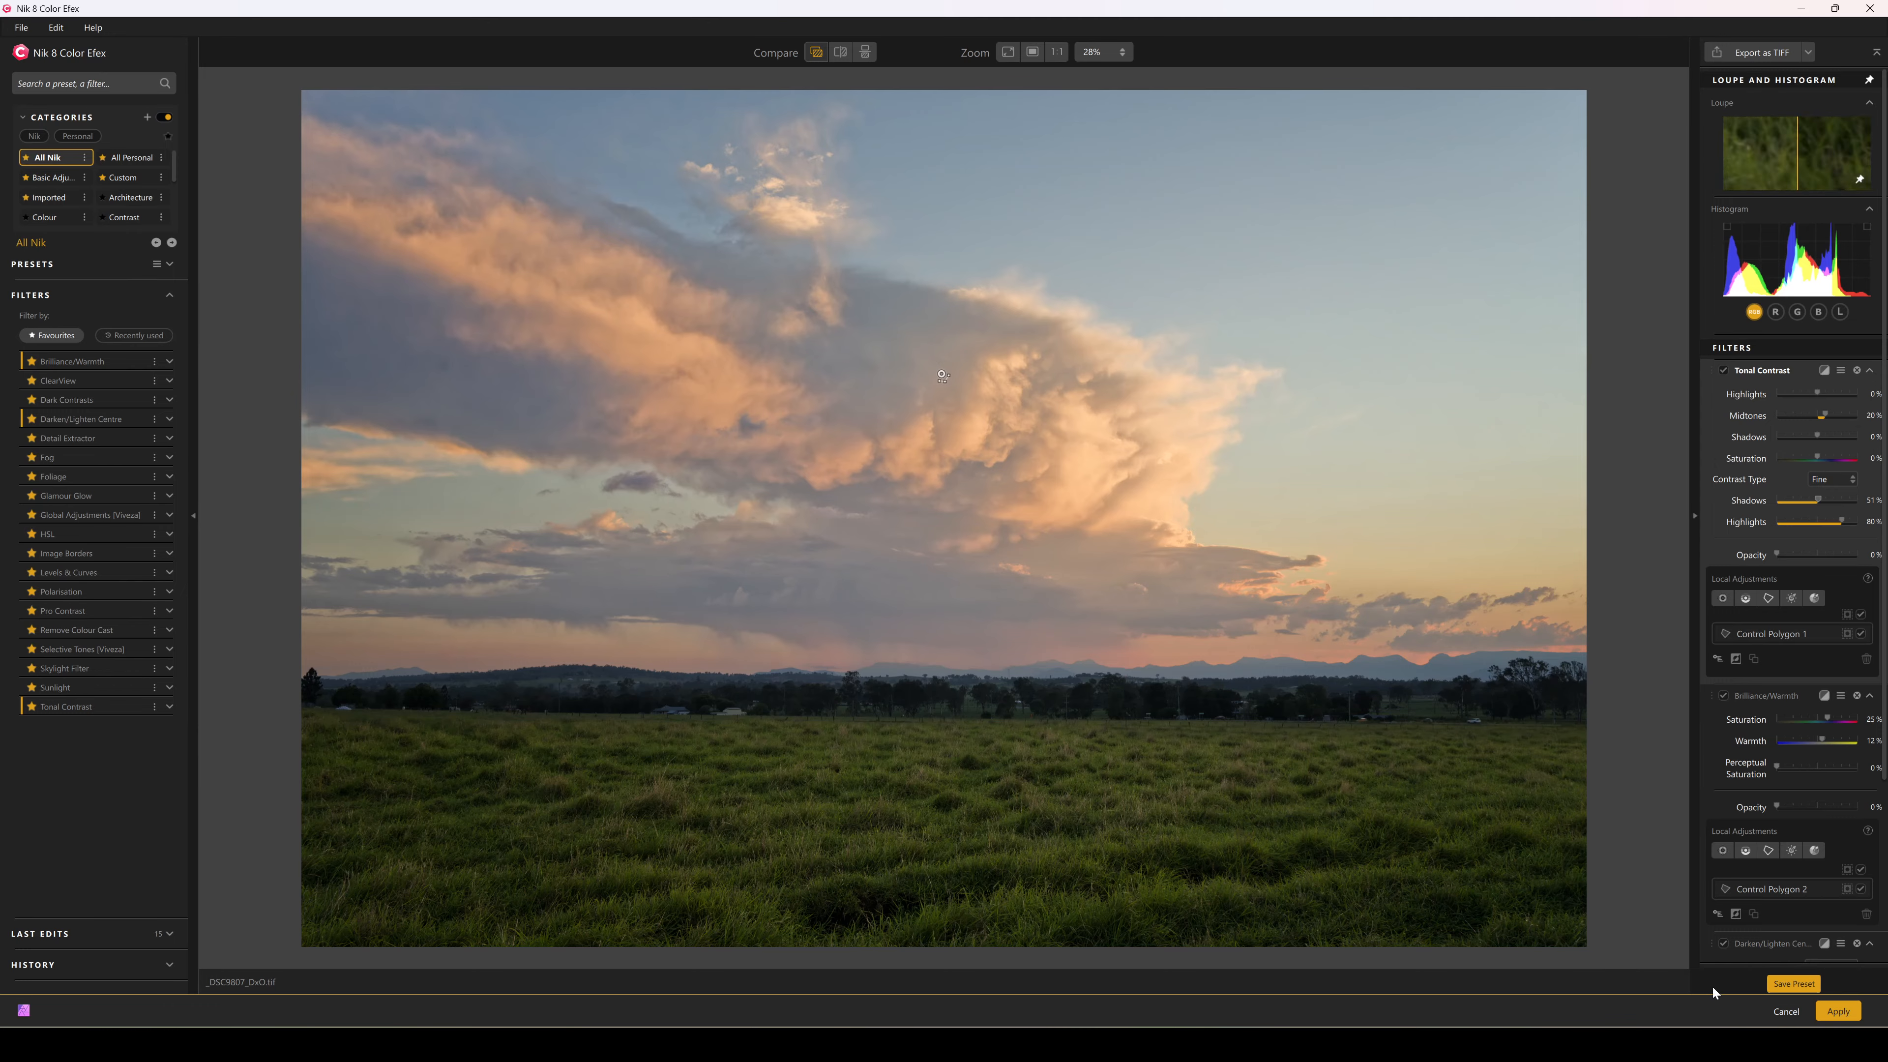
pyautogui.click(1838, 1011)
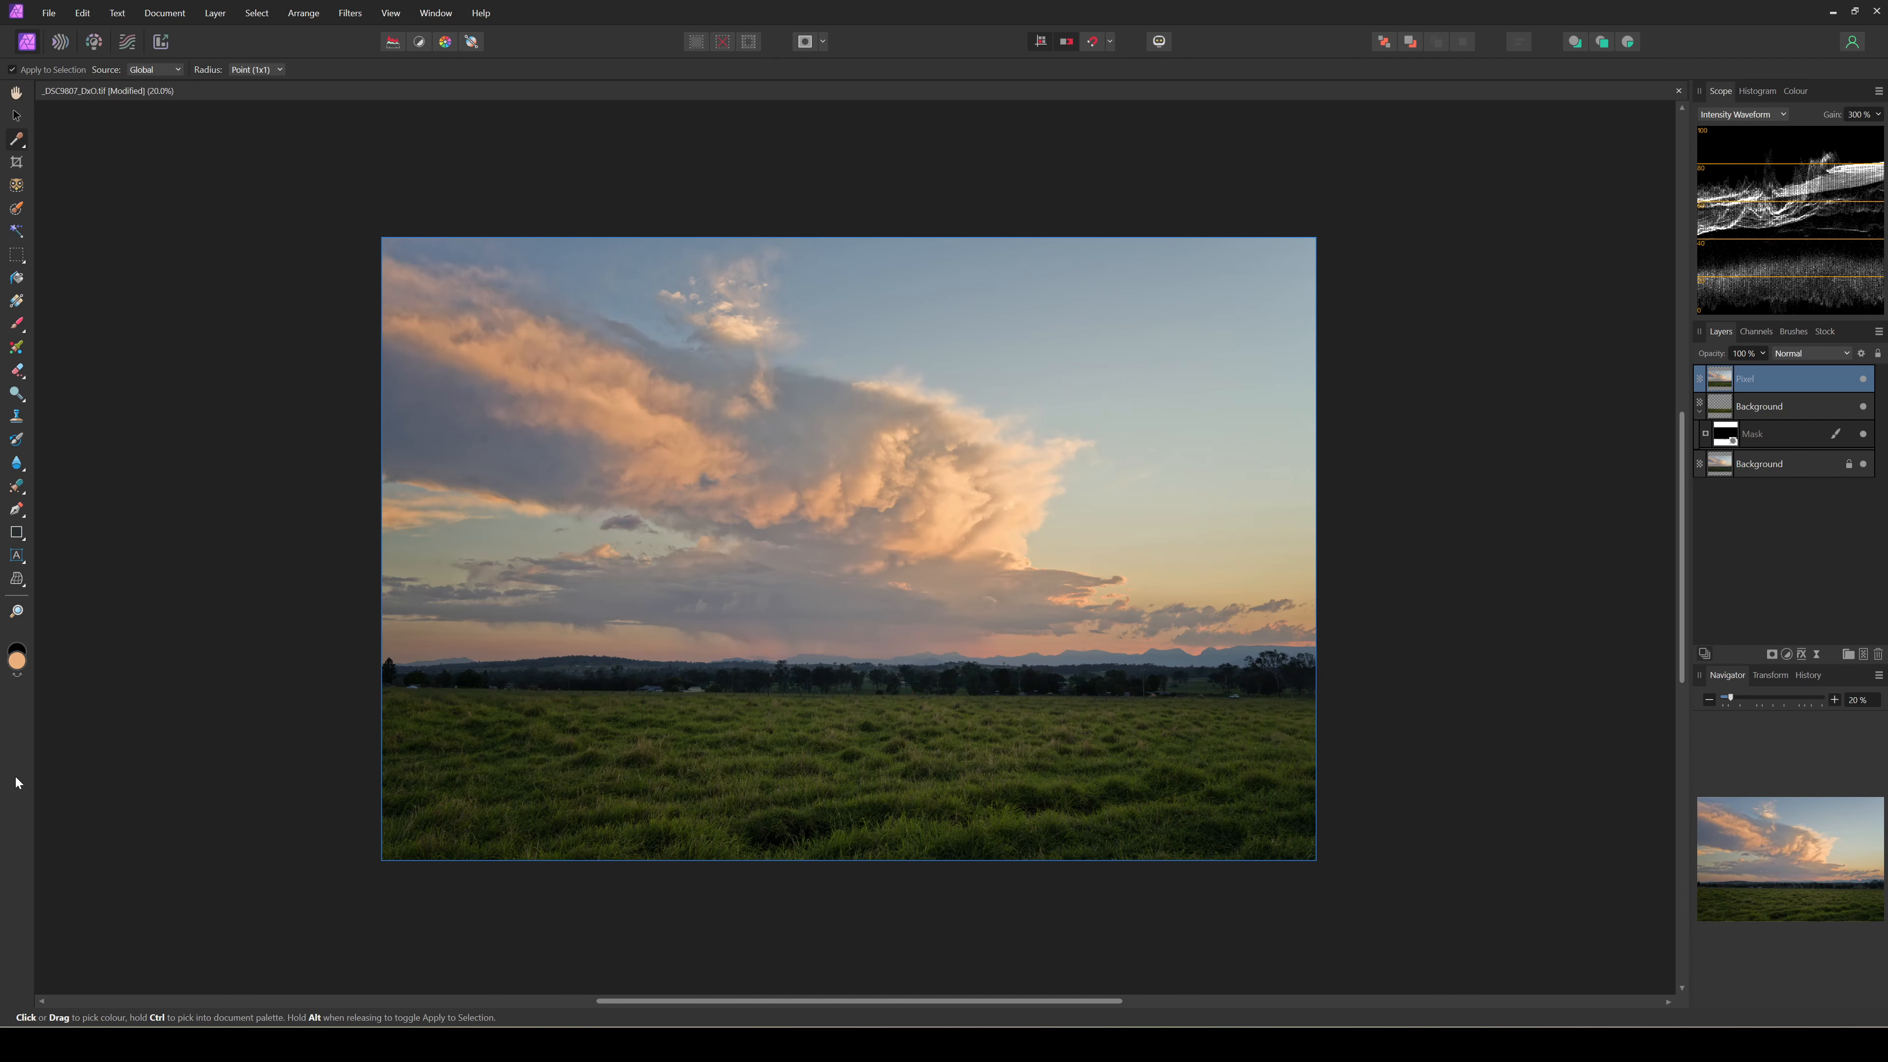
# Set the active colour to white (RGB 255, 255, 255) and add a new pixel layer above the filtered layer.
pyautogui.doubleClick(17, 662)
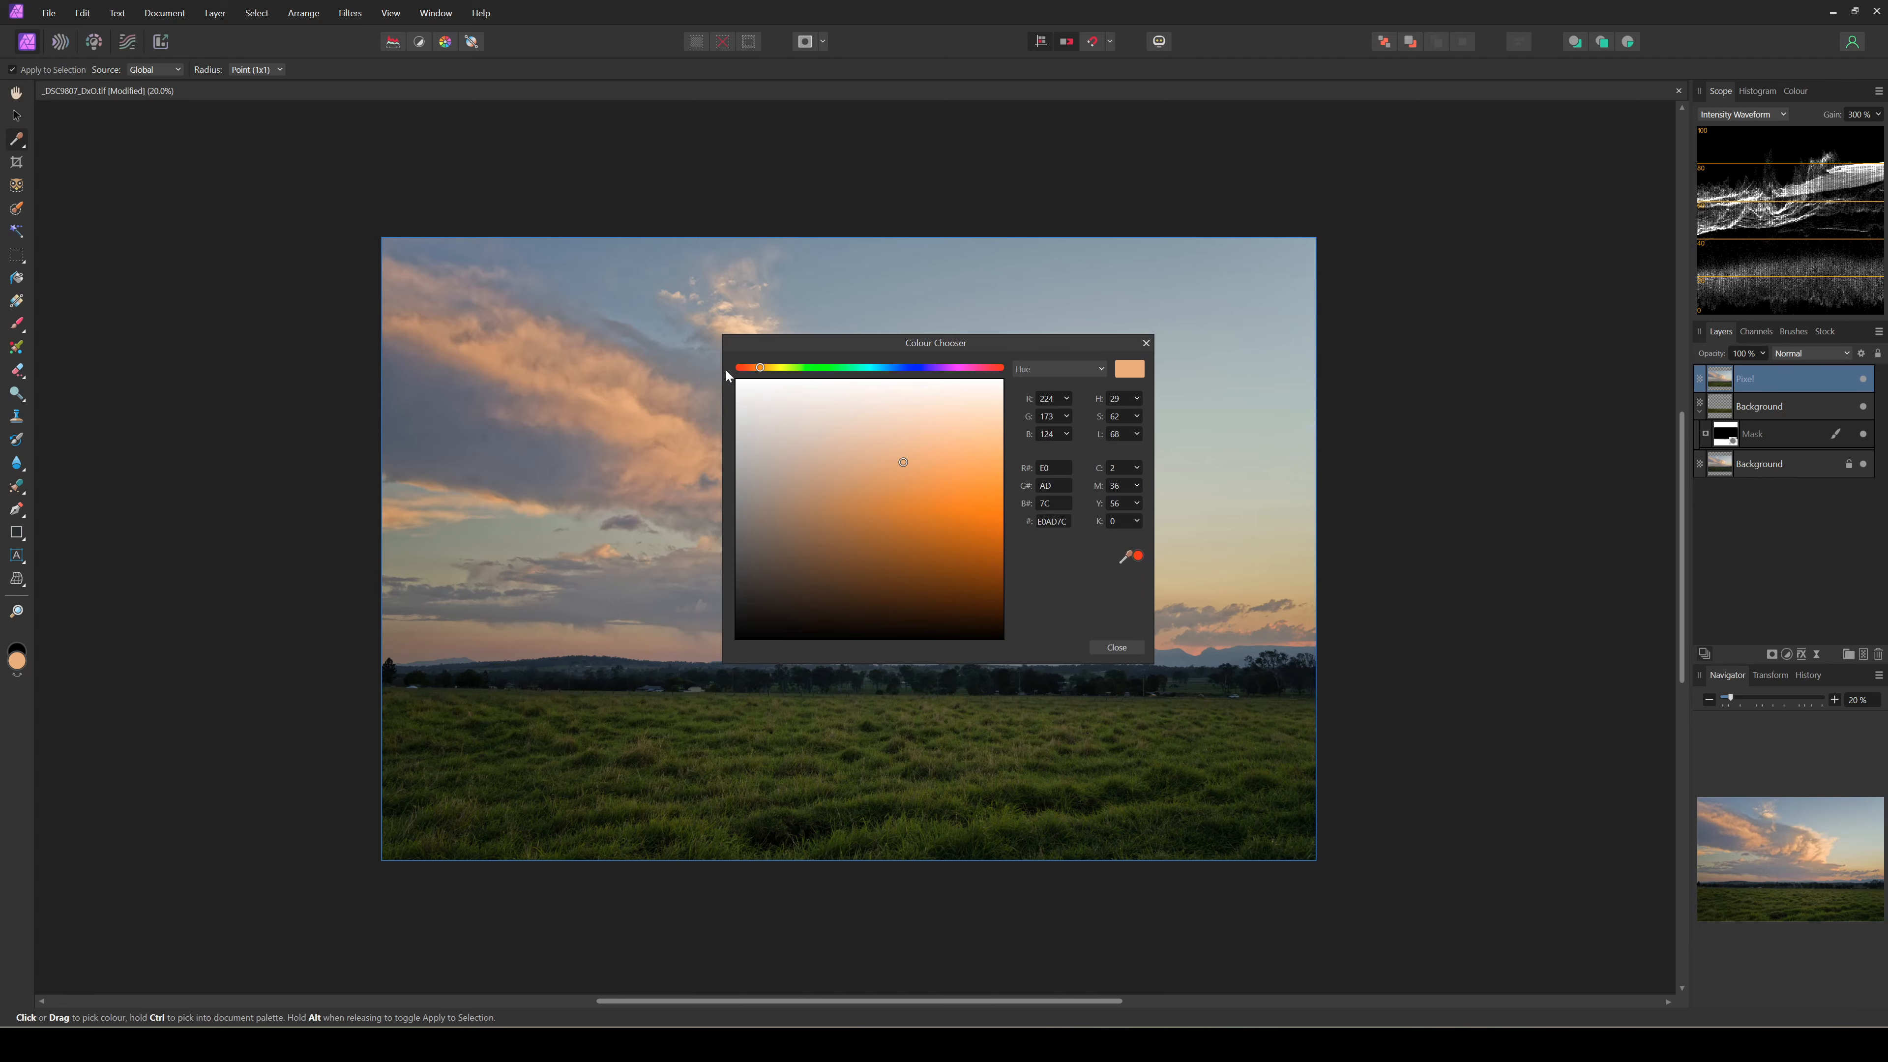
pyautogui.click(735, 380)
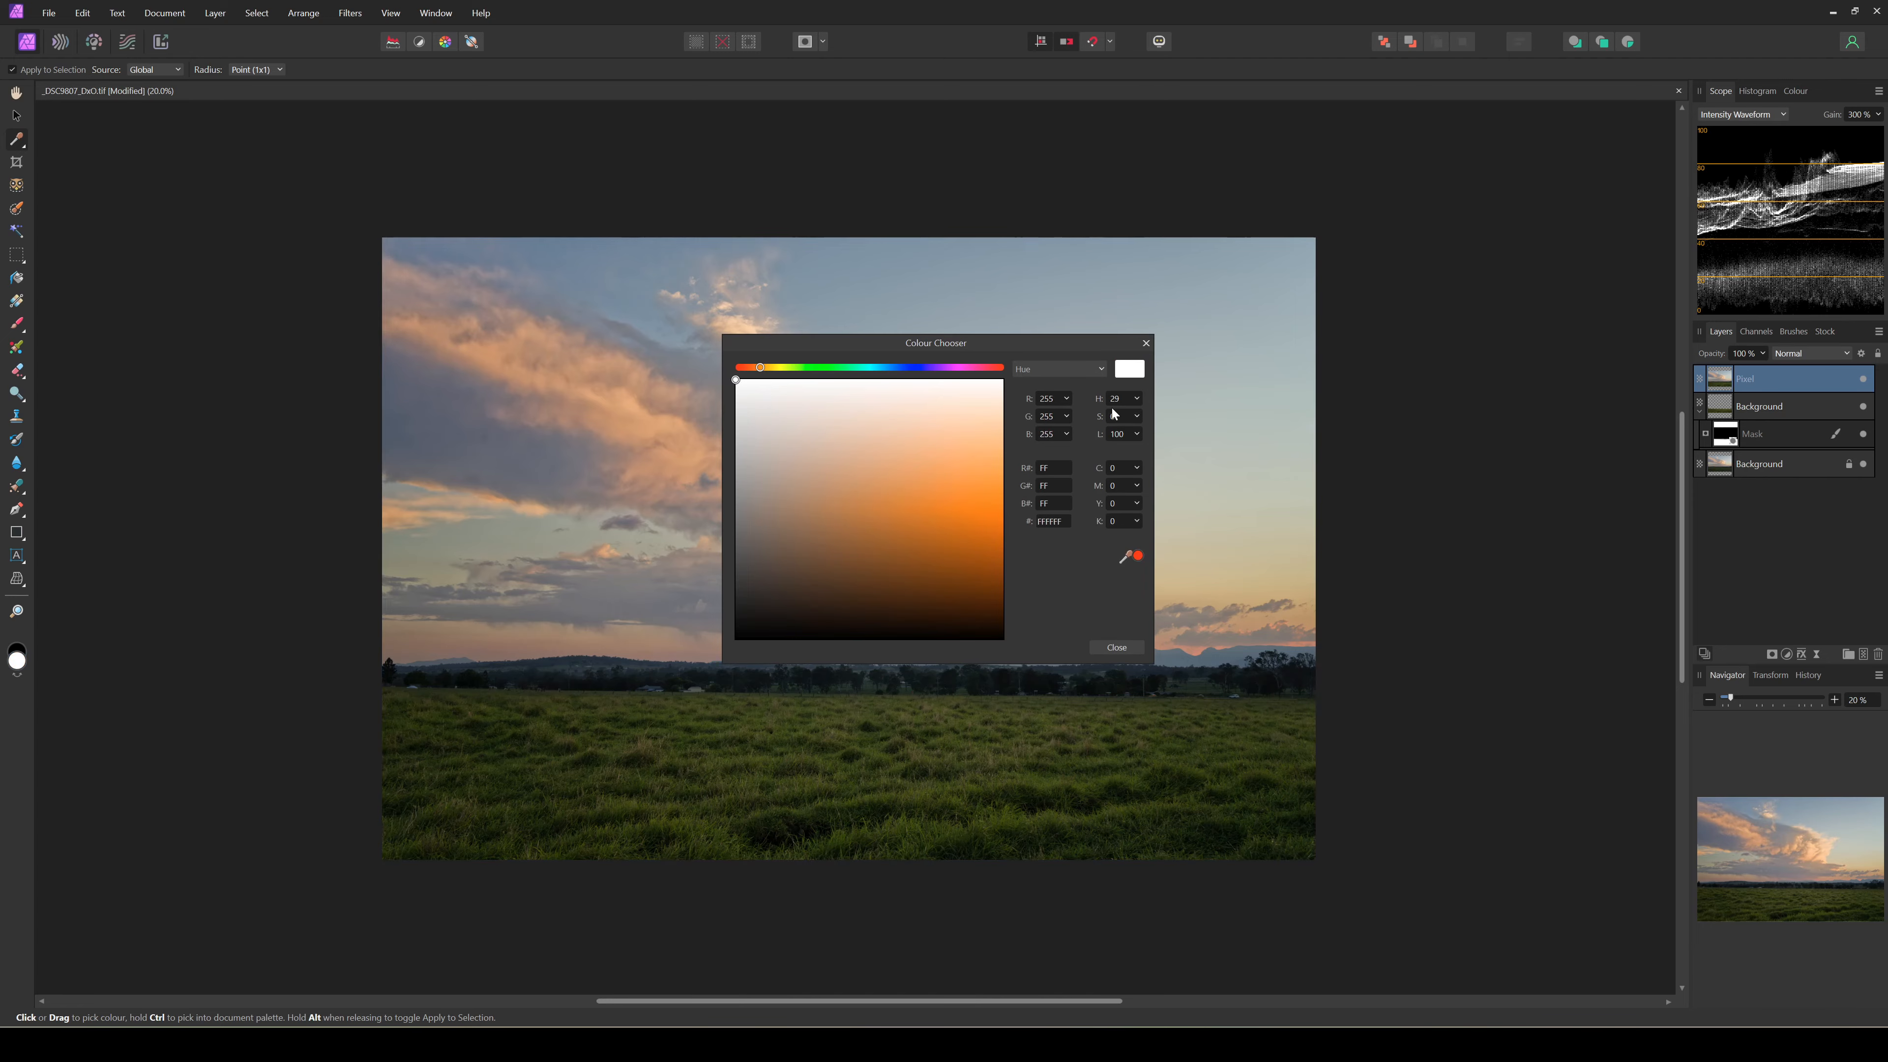
pyautogui.click(1124, 648)
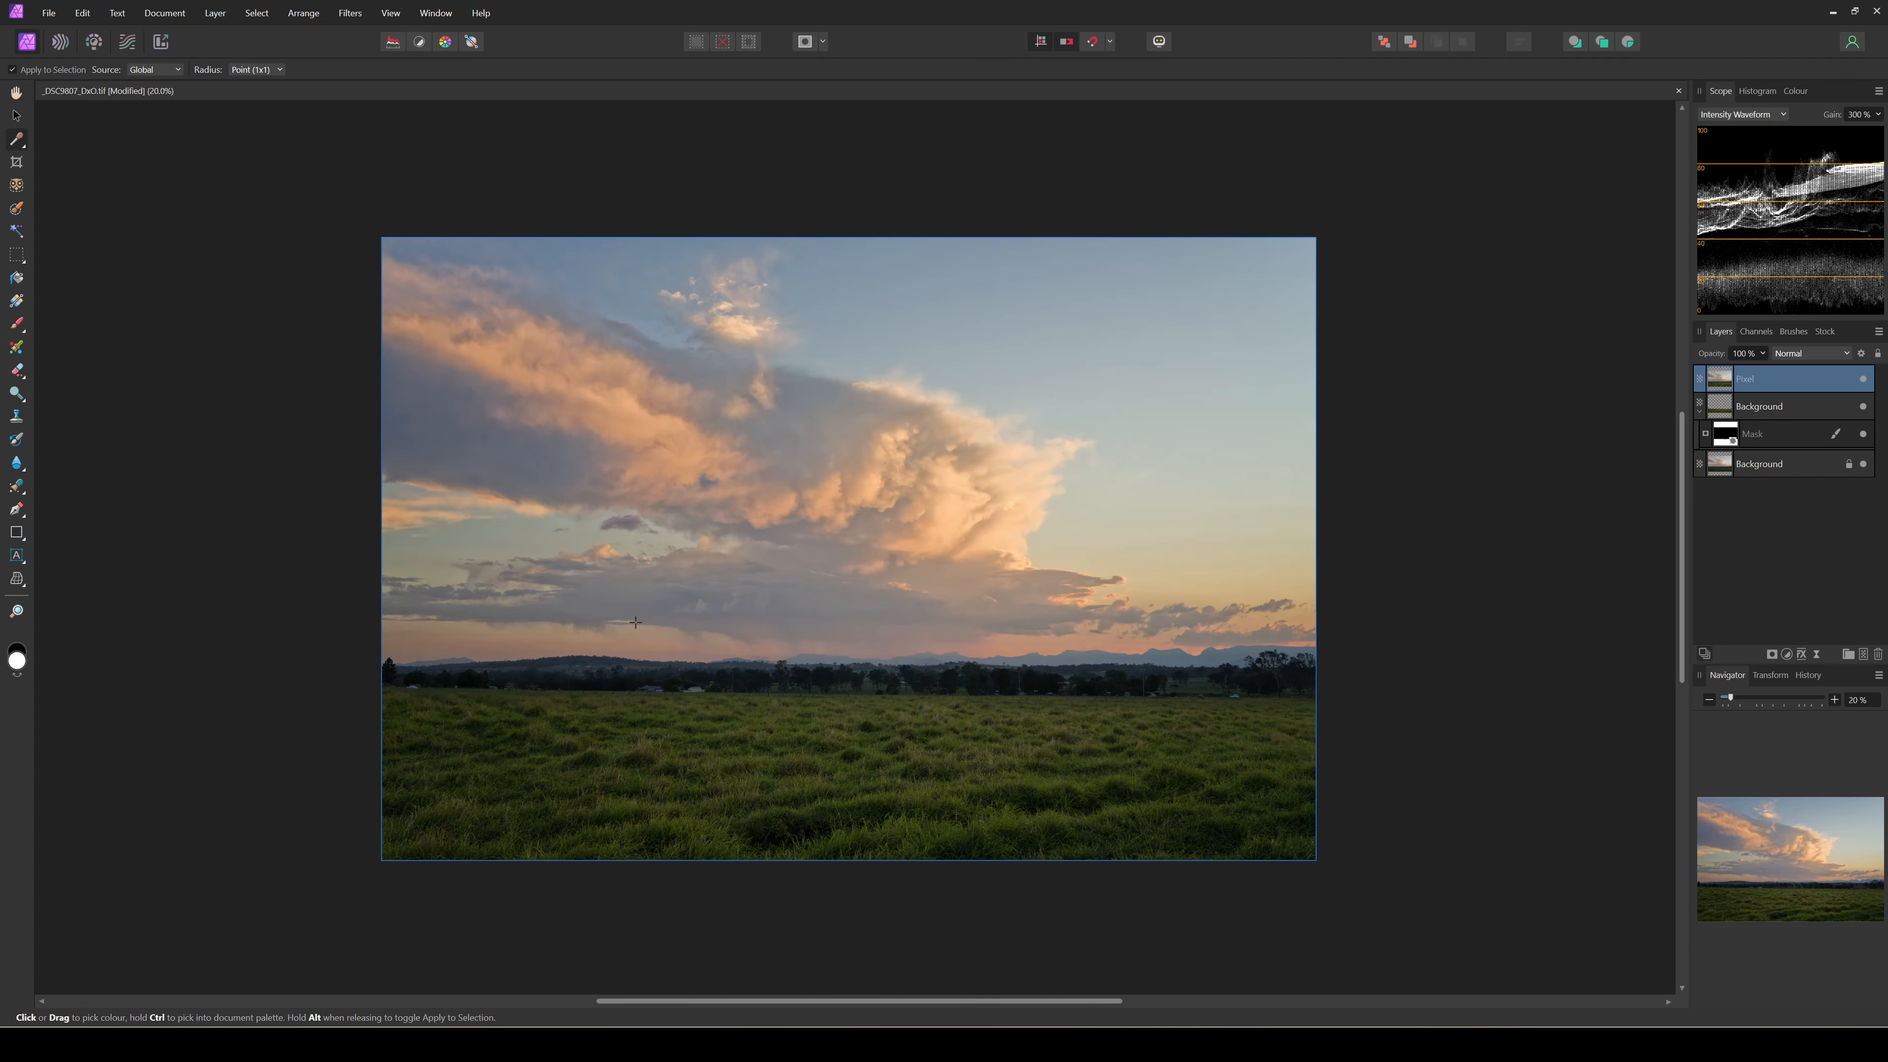
pyautogui.click(215, 13)
pyautogui.click(230, 64)
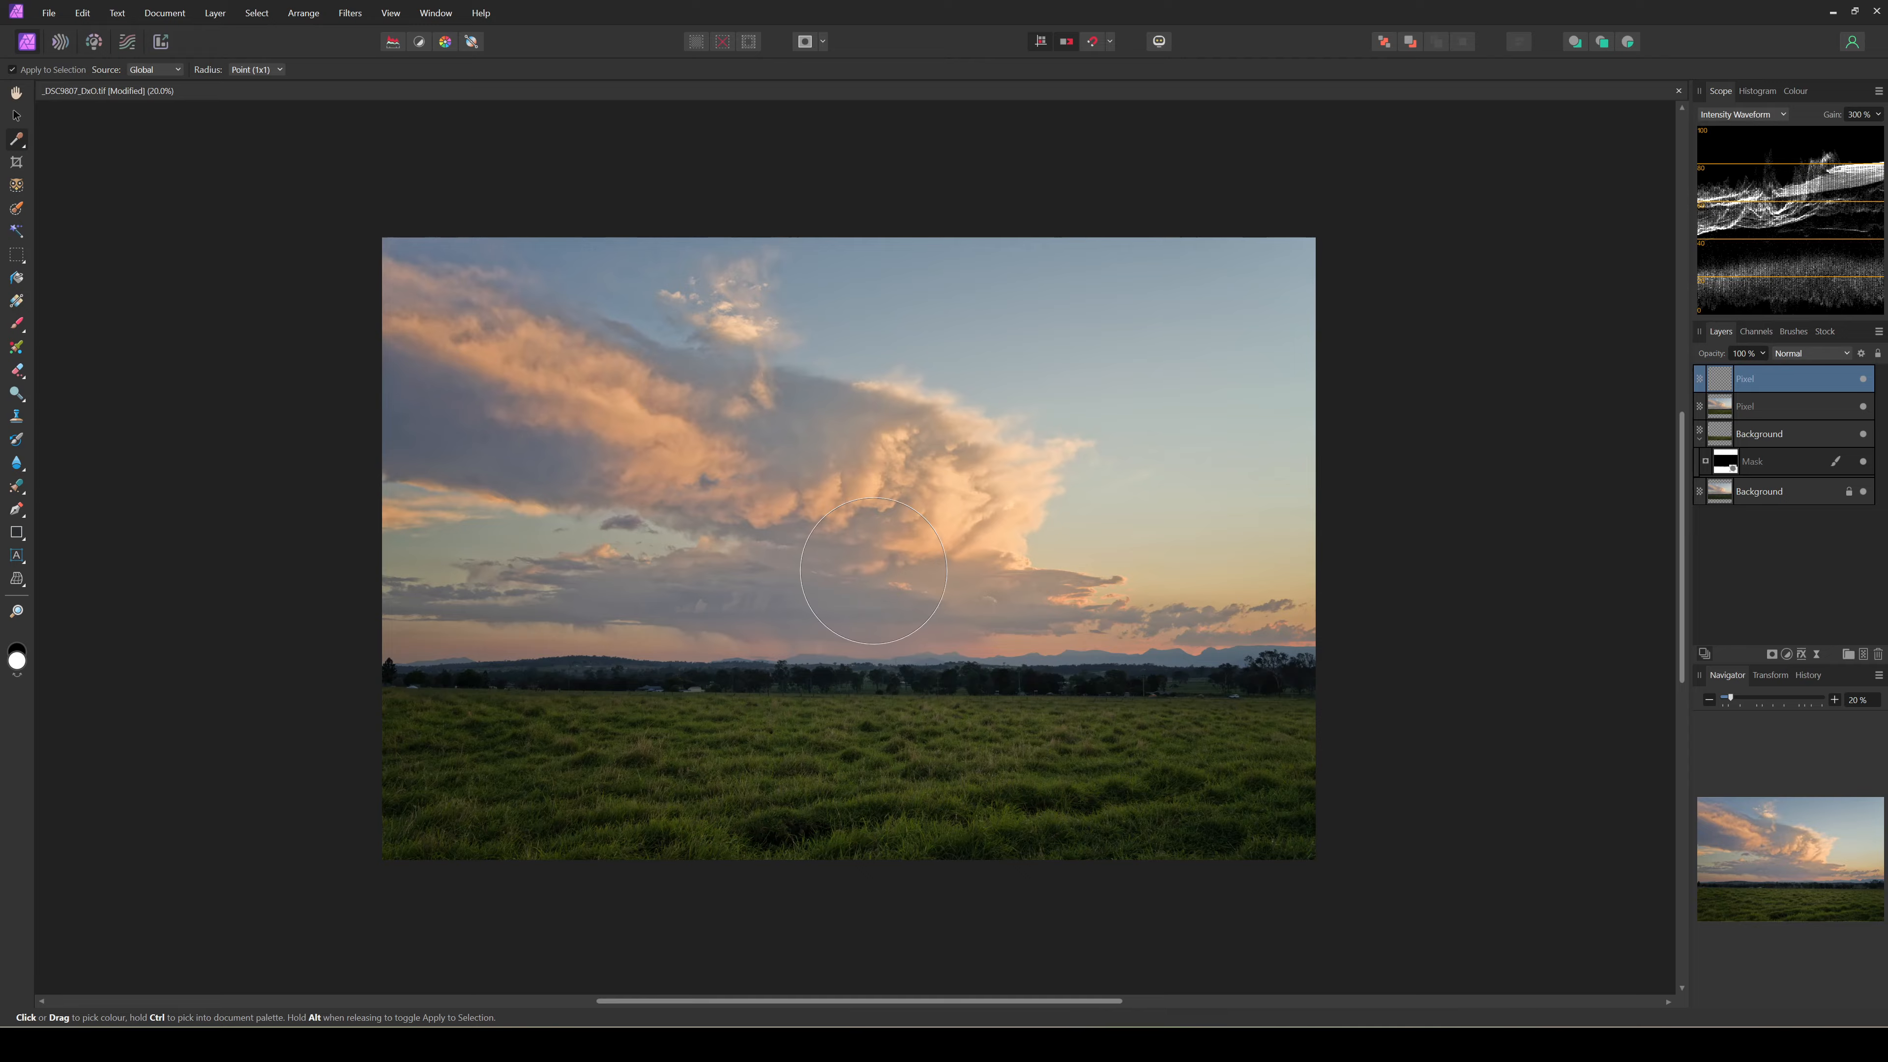
# Paint one soft white brush dab about 1893 px wide in the middle of the grass, and undo a second dab placed to its right.
pyautogui.press('b')
pyautogui.click(863, 737)
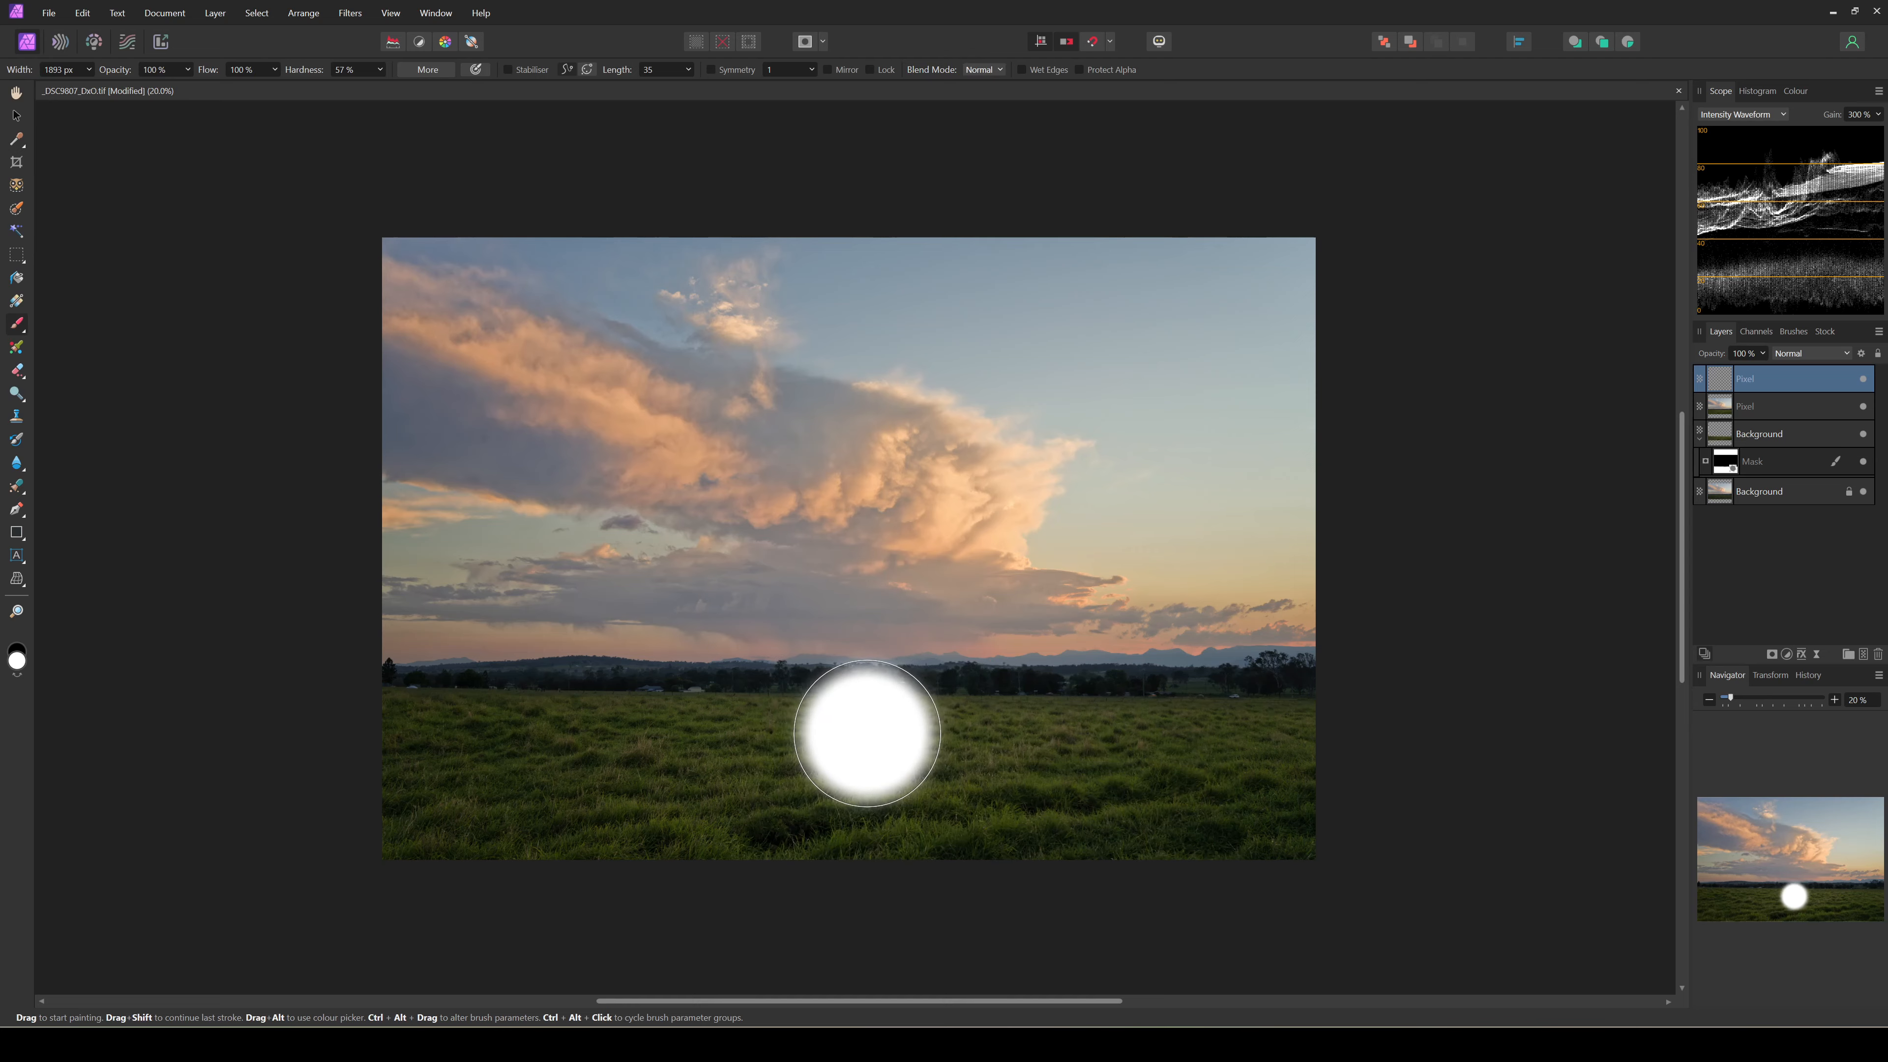
pyautogui.click(1252, 753)
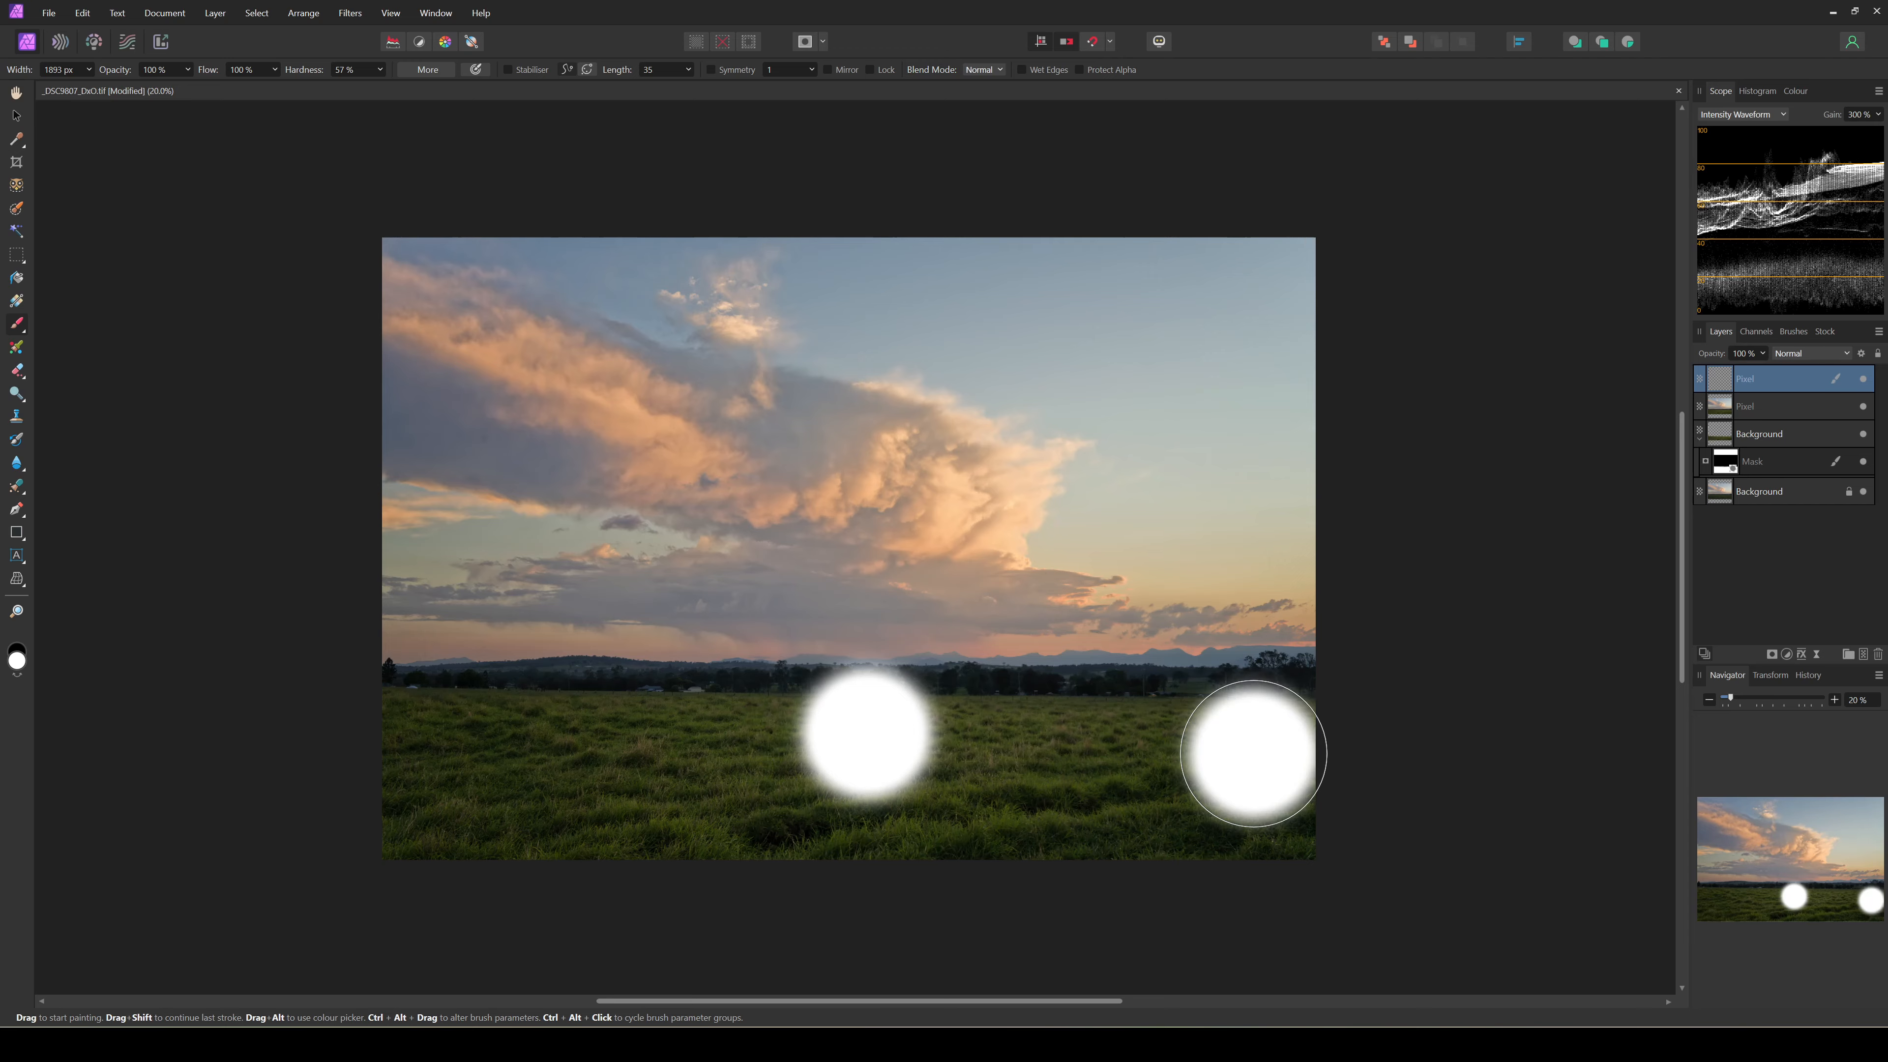
pyautogui.hotkey('ctrl', 'z')
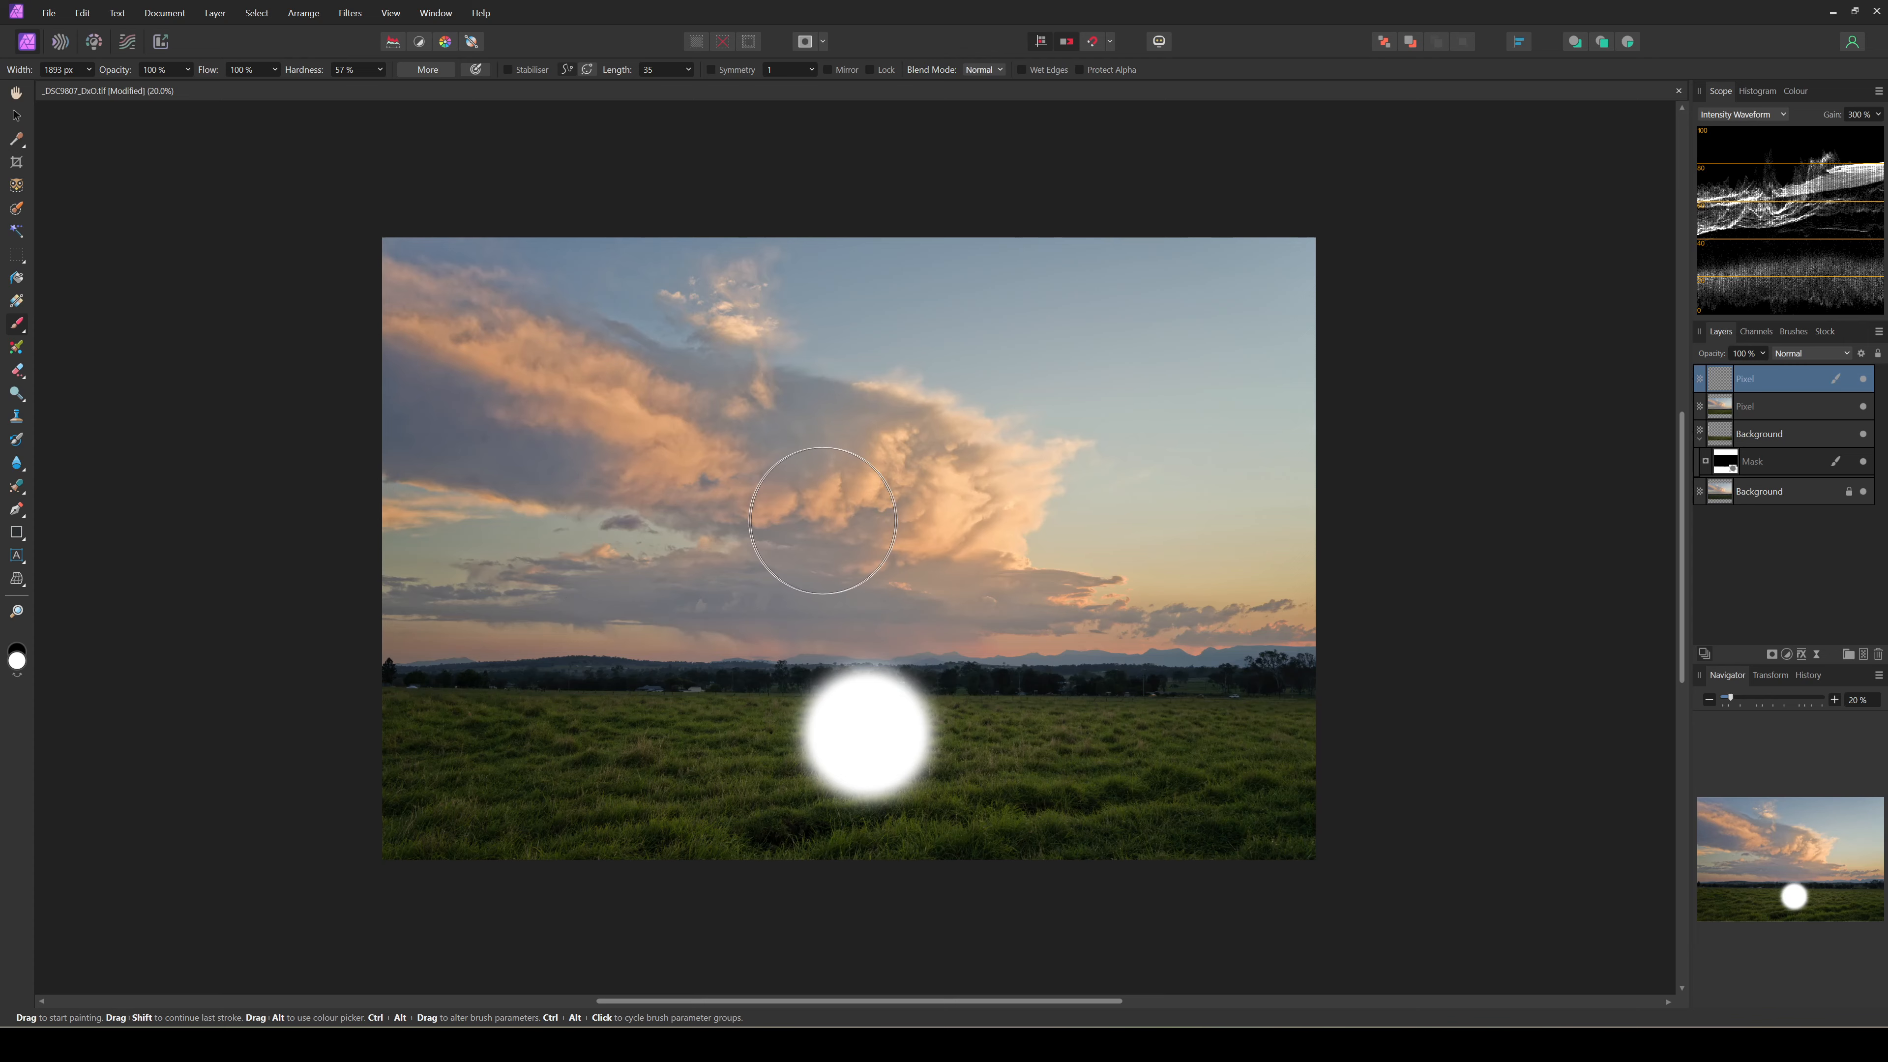
# Stretch the white dab into a wide, flattened ellipse that spans past both sides of the photo and sits below the horizon.
pyautogui.press('z')
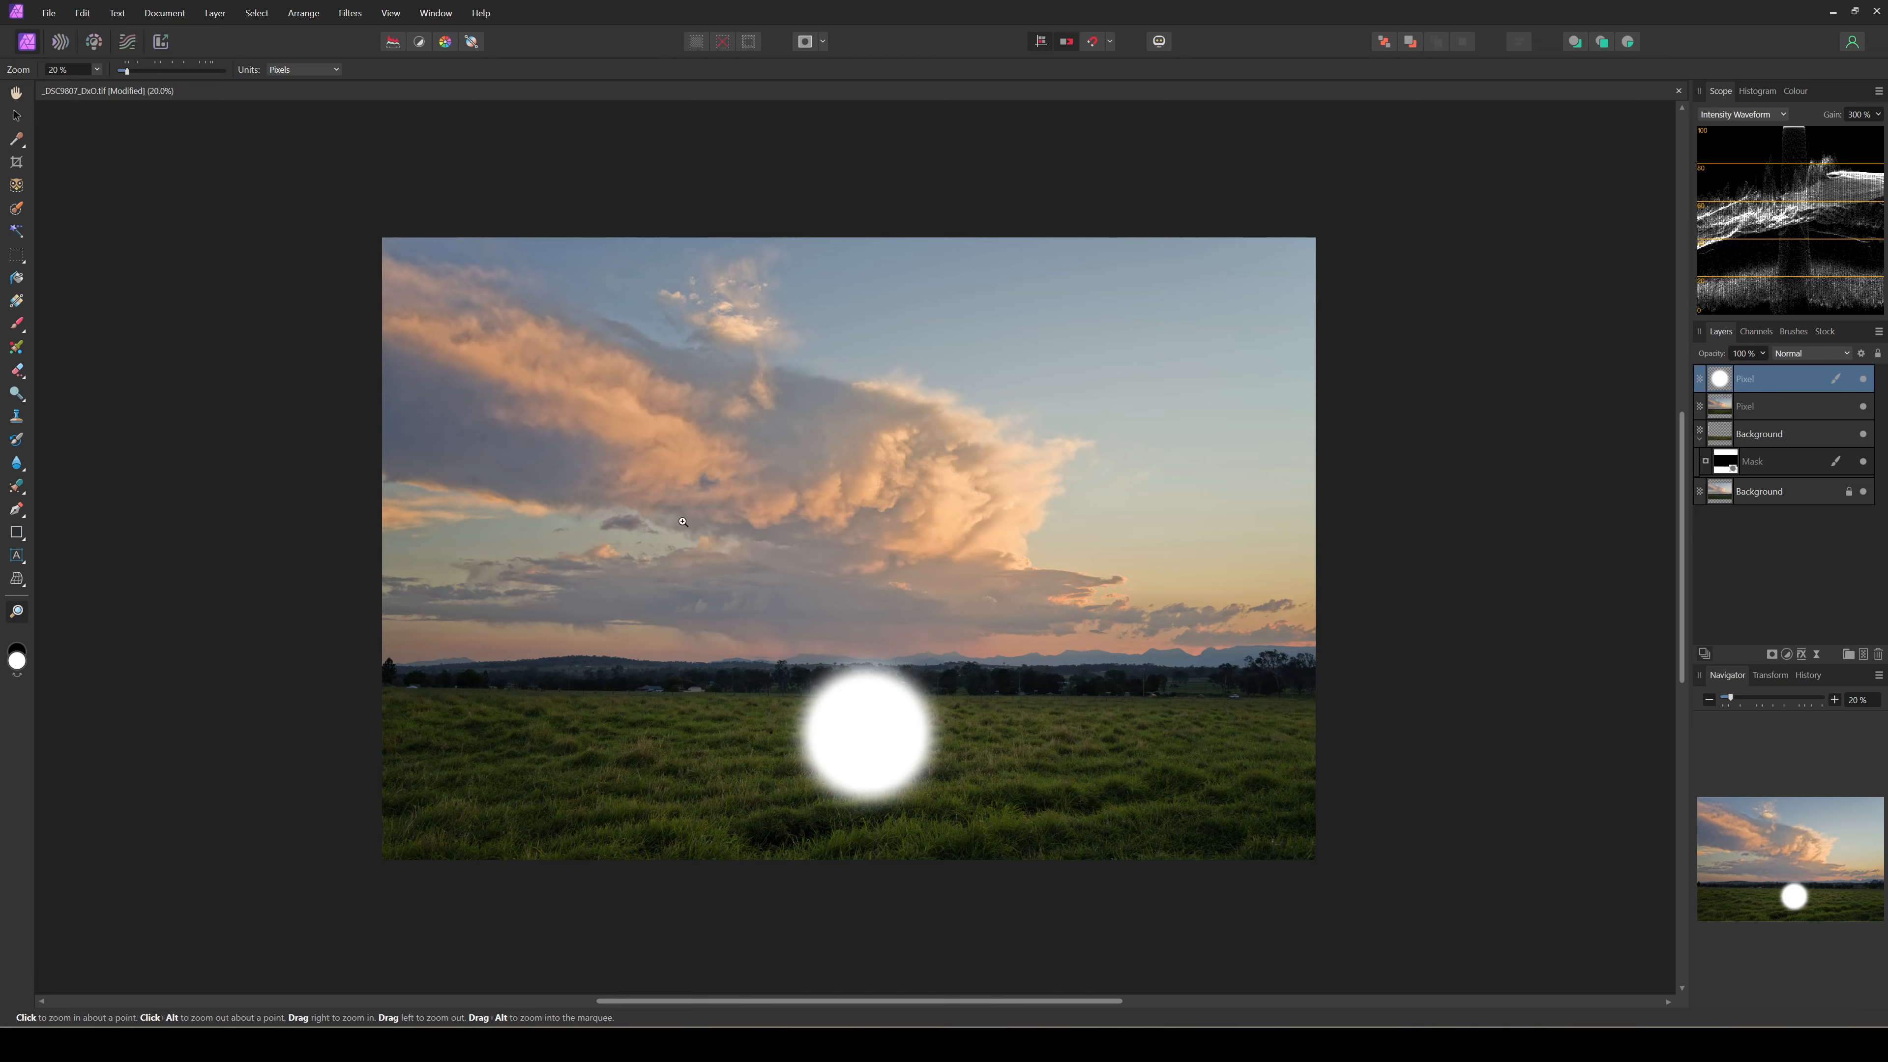
pyautogui.press('v')
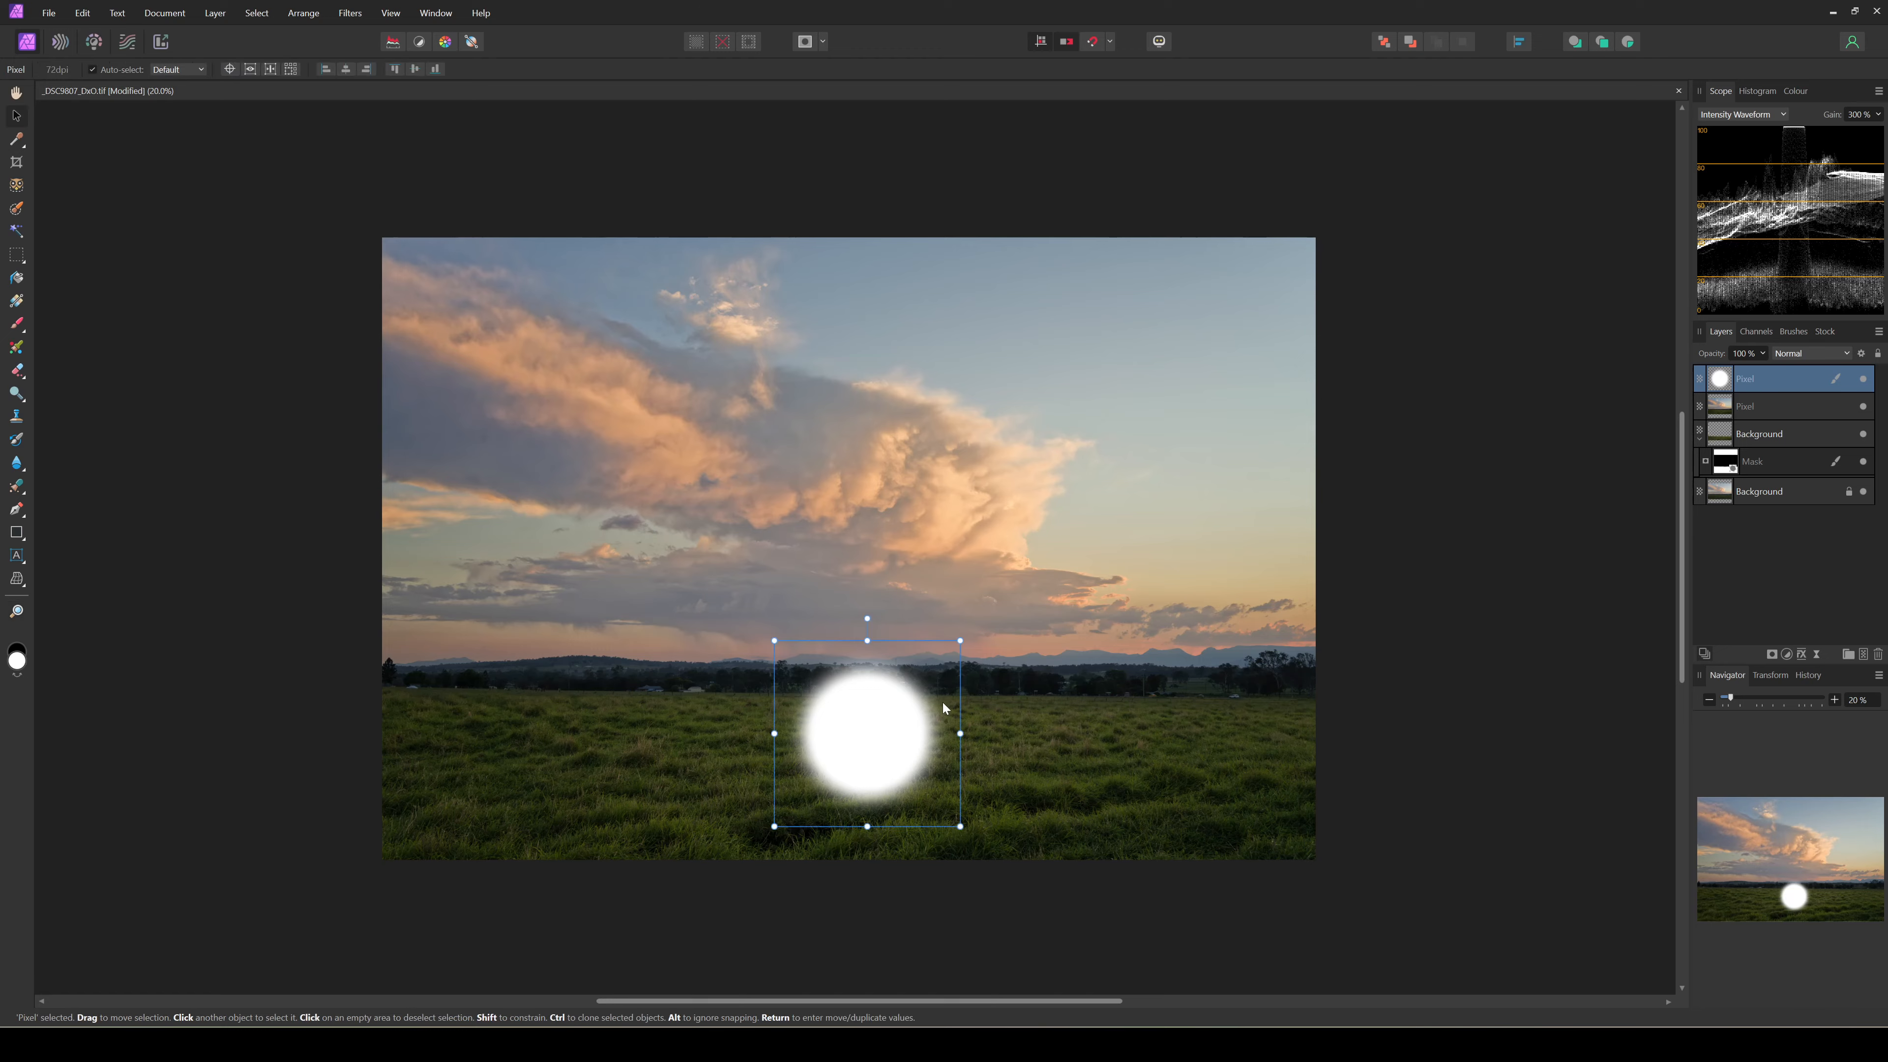
pyautogui.moveTo(771, 735); pyautogui.dragTo(269, 744)
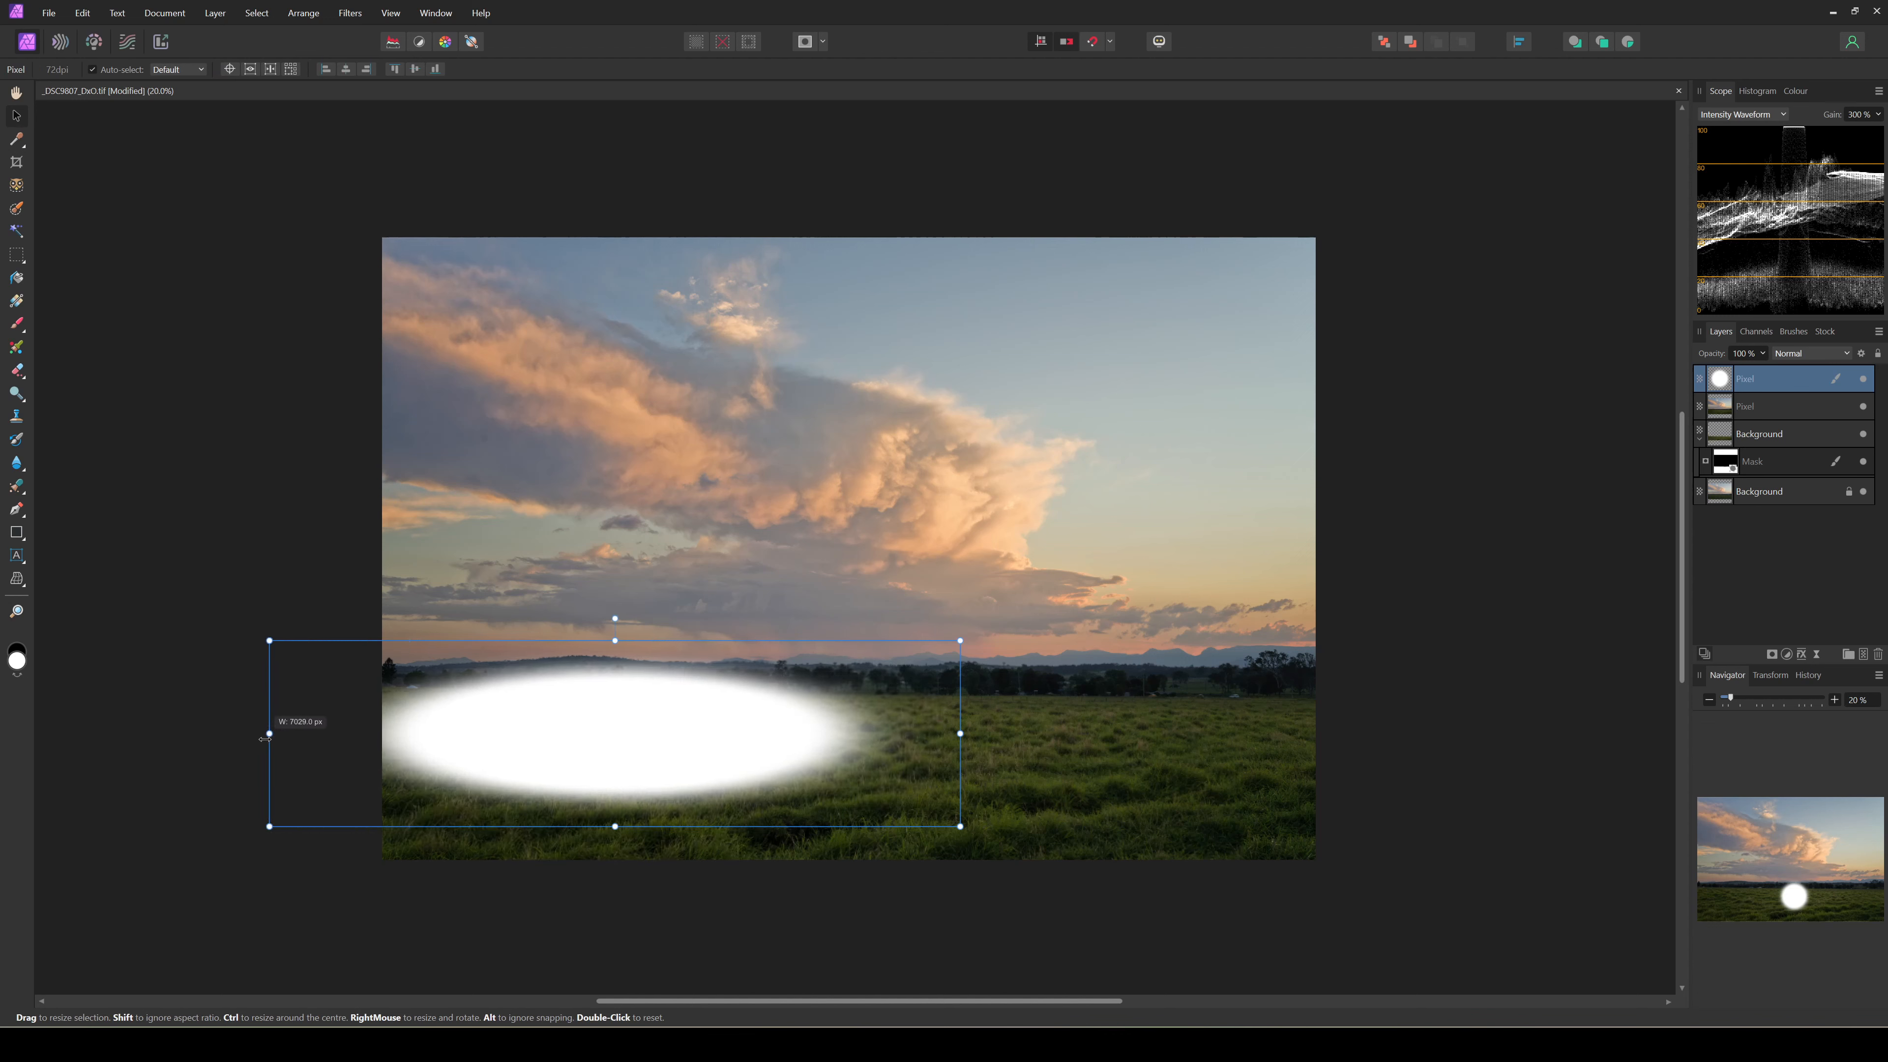
pyautogui.moveTo(959, 734); pyautogui.dragTo(1655, 736)
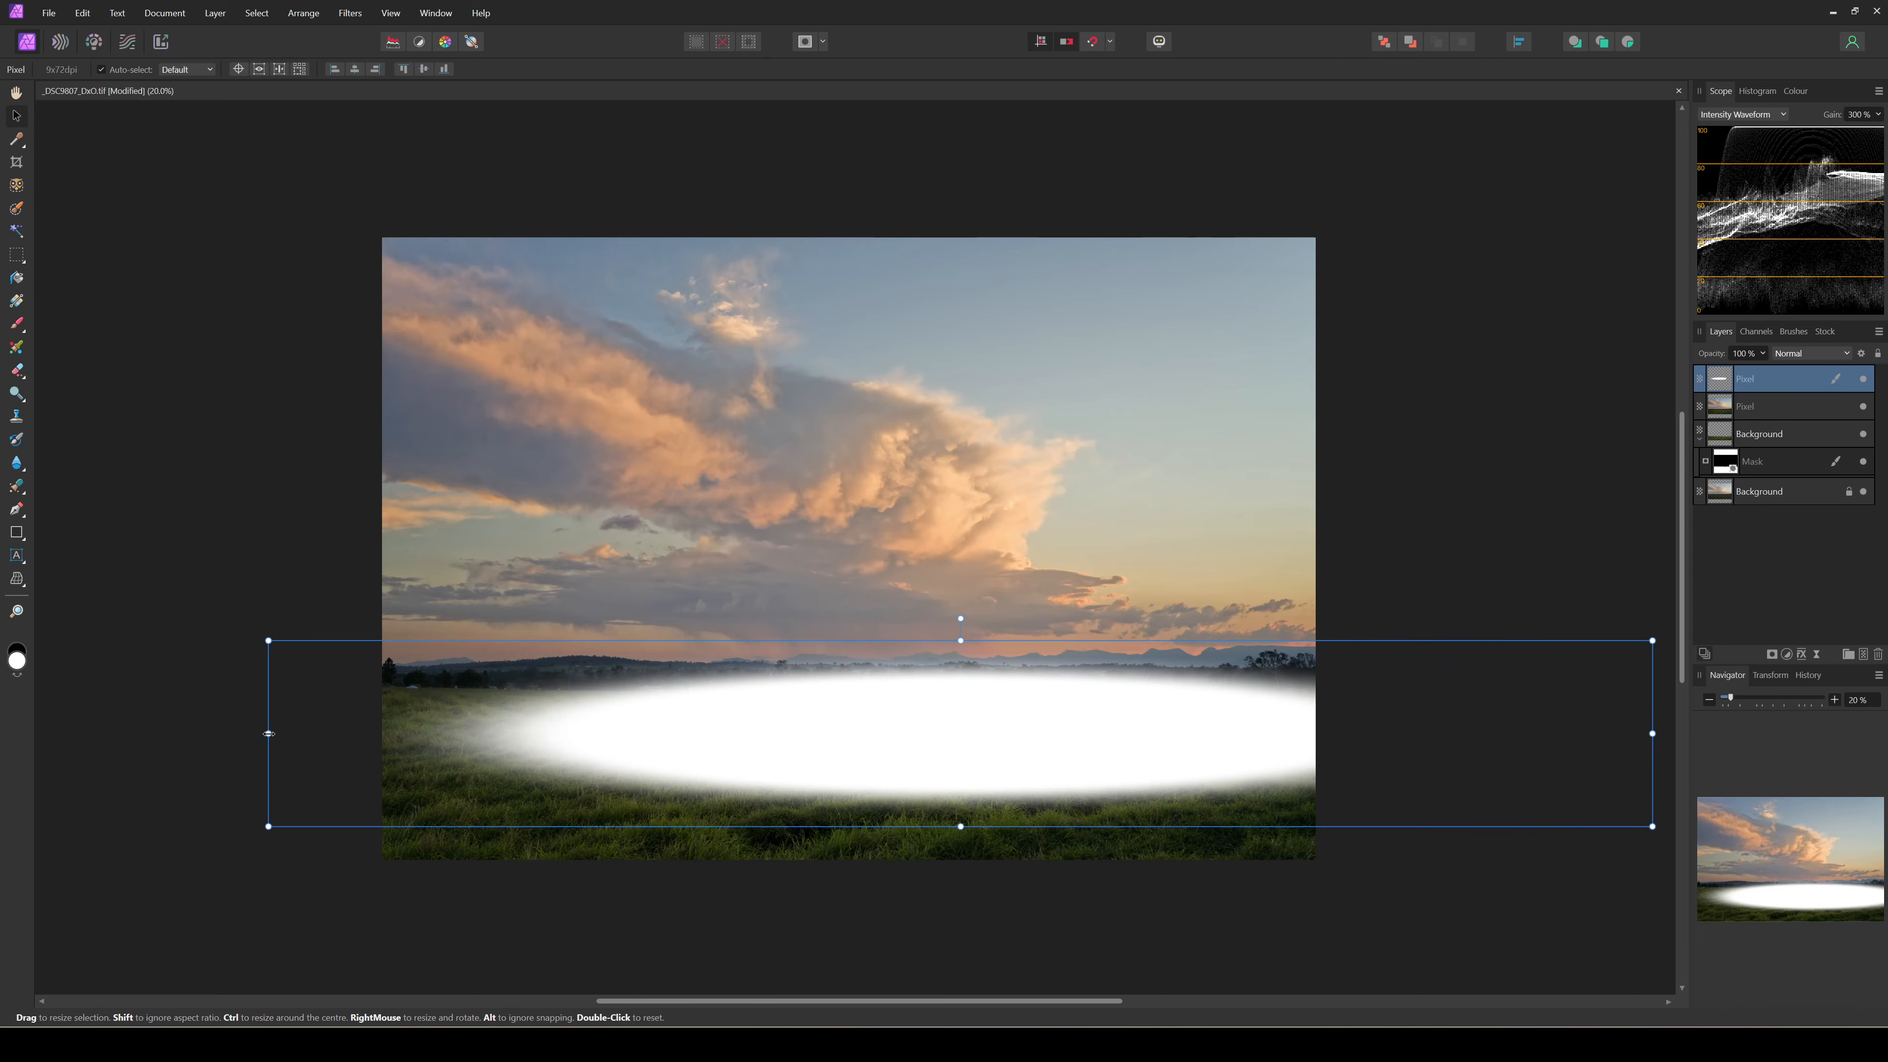
pyautogui.moveTo(269, 733); pyautogui.dragTo(38, 733)
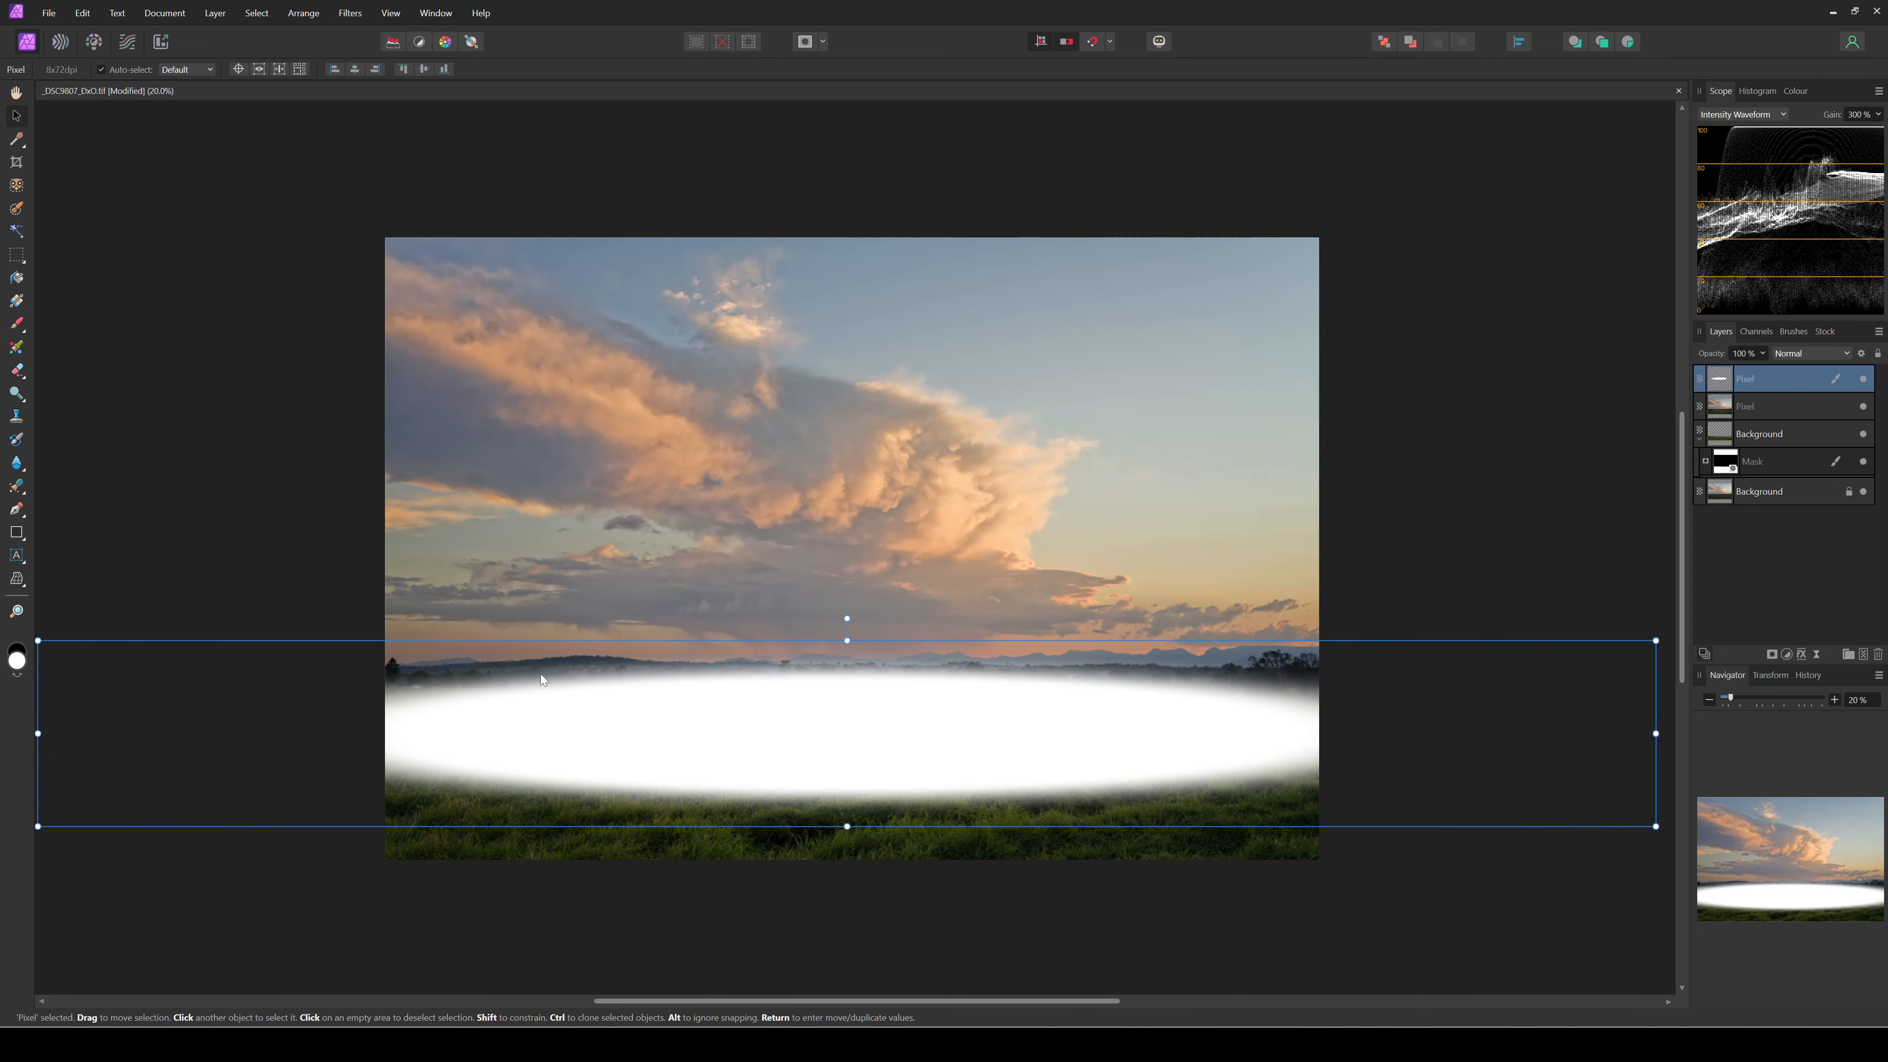
pyautogui.moveTo(849, 638)
pyautogui.mouseDown()
pyautogui.moveTo(847, 695)
pyautogui.moveTo(847, 668)
pyautogui.mouseUp()
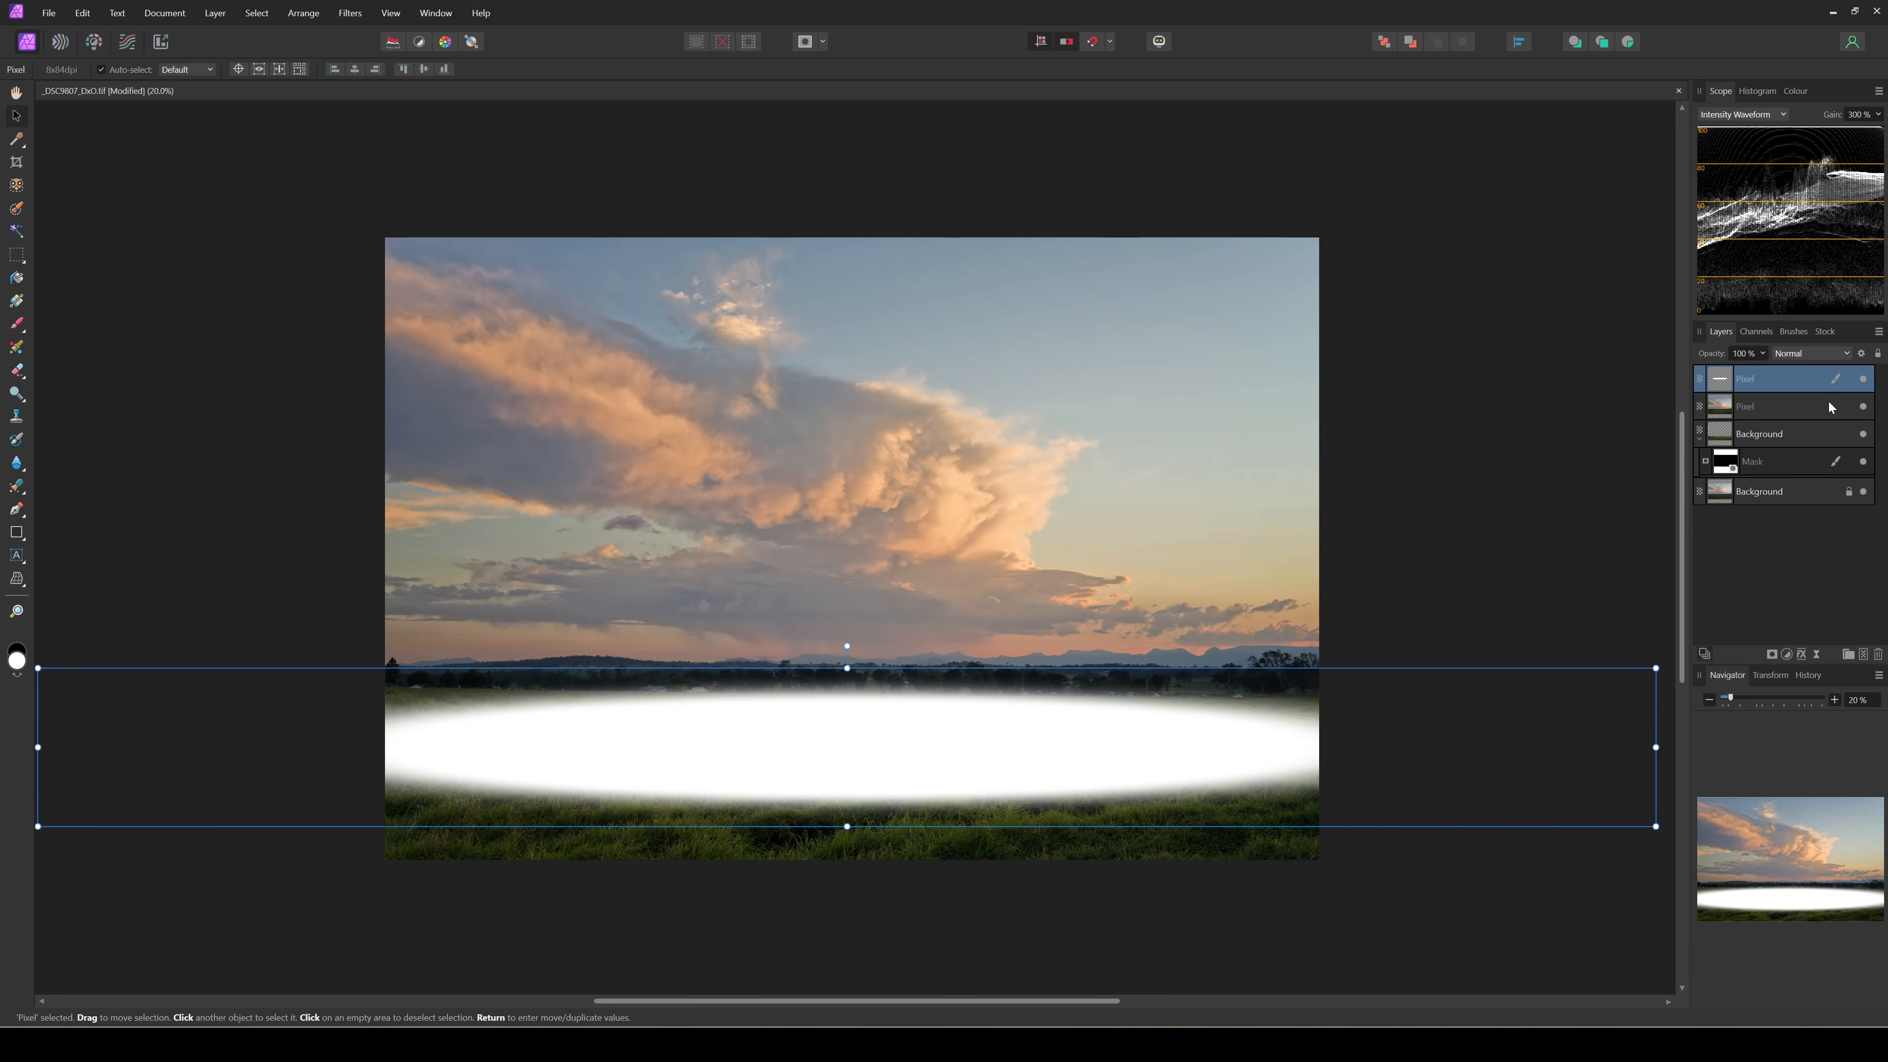
# Set the white glow layer's blend mode to Overlay, shift it slightly up and extend its lower edge over the foreground grass.
pyautogui.click(1831, 355)
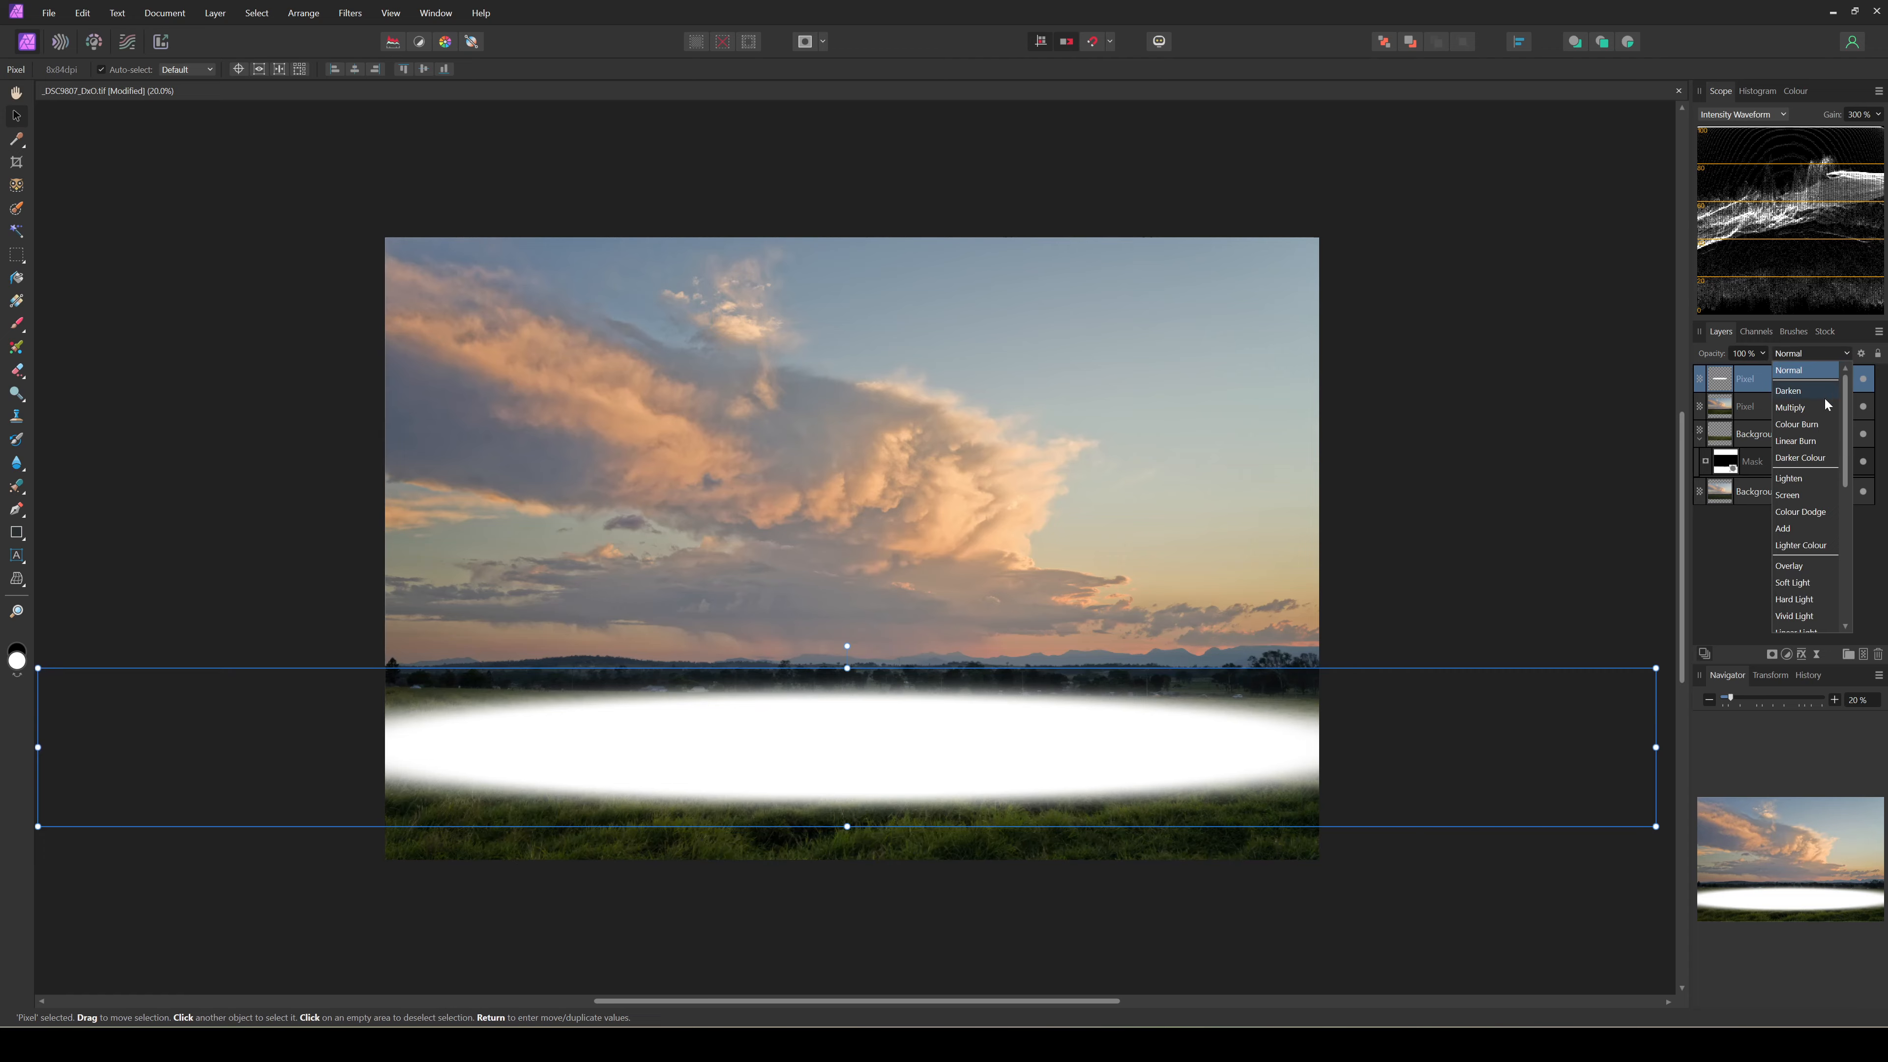
pyautogui.click(1792, 567)
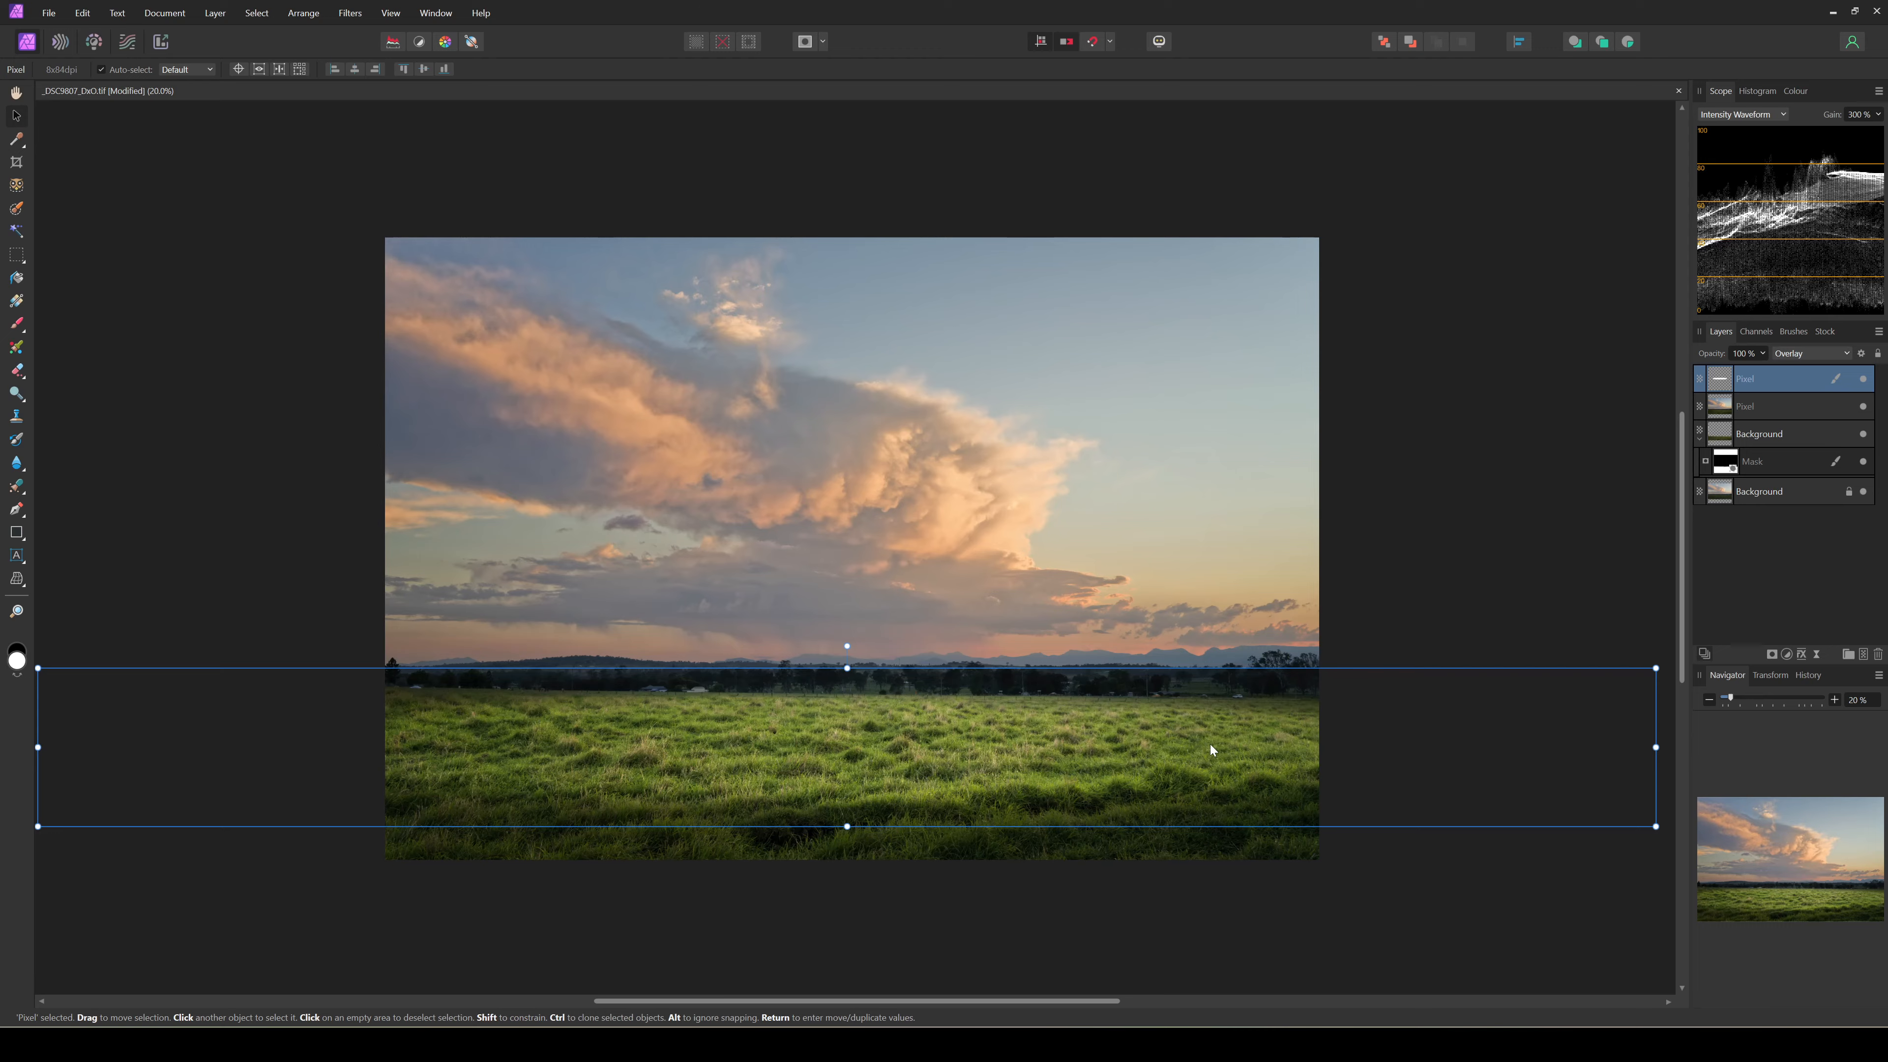
pyautogui.moveTo(1209, 744)
pyautogui.mouseDown()
pyautogui.moveTo(1173, 725)
pyautogui.moveTo(1149, 760)
pyautogui.moveTo(1135, 695)
pyautogui.moveTo(1142, 778)
pyautogui.moveTo(1142, 739)
pyautogui.moveTo(1242, 735)
pyautogui.moveTo(1217, 749)
pyautogui.moveTo(1223, 718)
pyautogui.moveTo(1211, 734)
pyautogui.mouseUp()
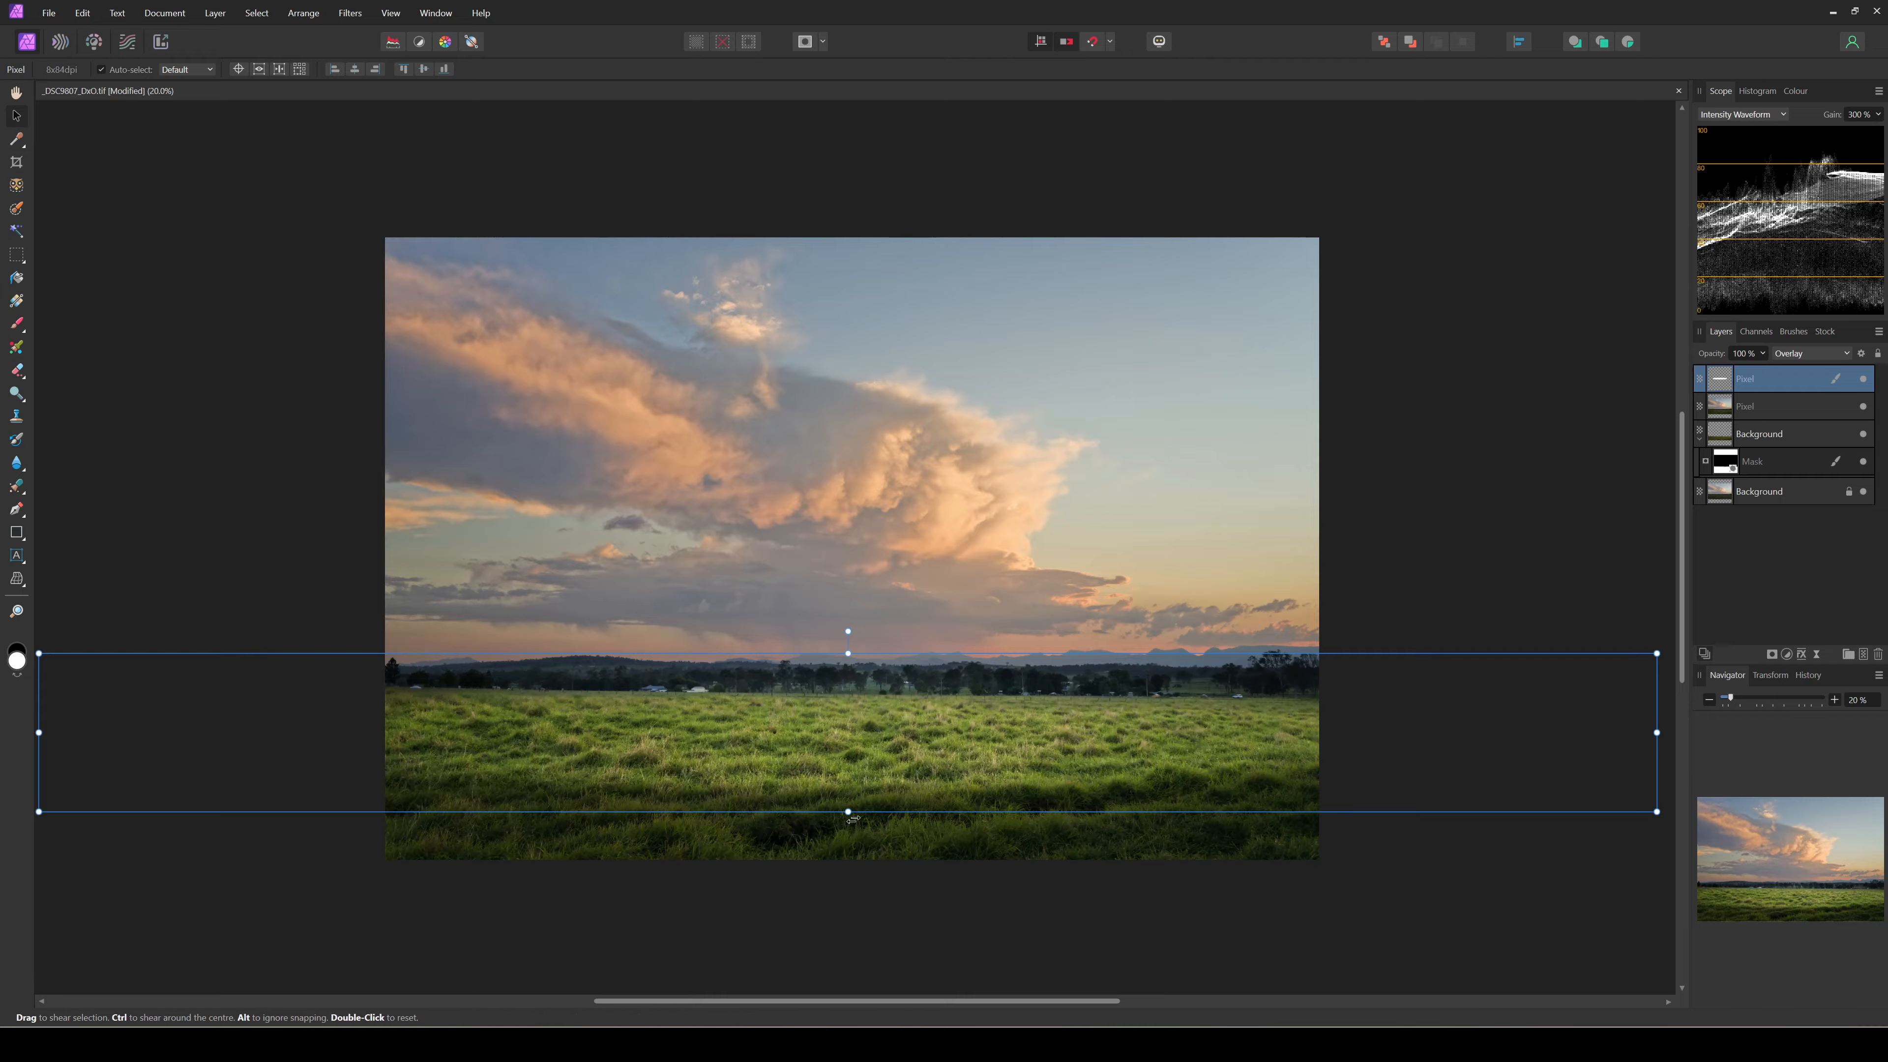
pyautogui.moveTo(848, 811)
pyautogui.mouseDown()
pyautogui.moveTo(848, 867)
pyautogui.moveTo(849, 838)
pyautogui.mouseUp()
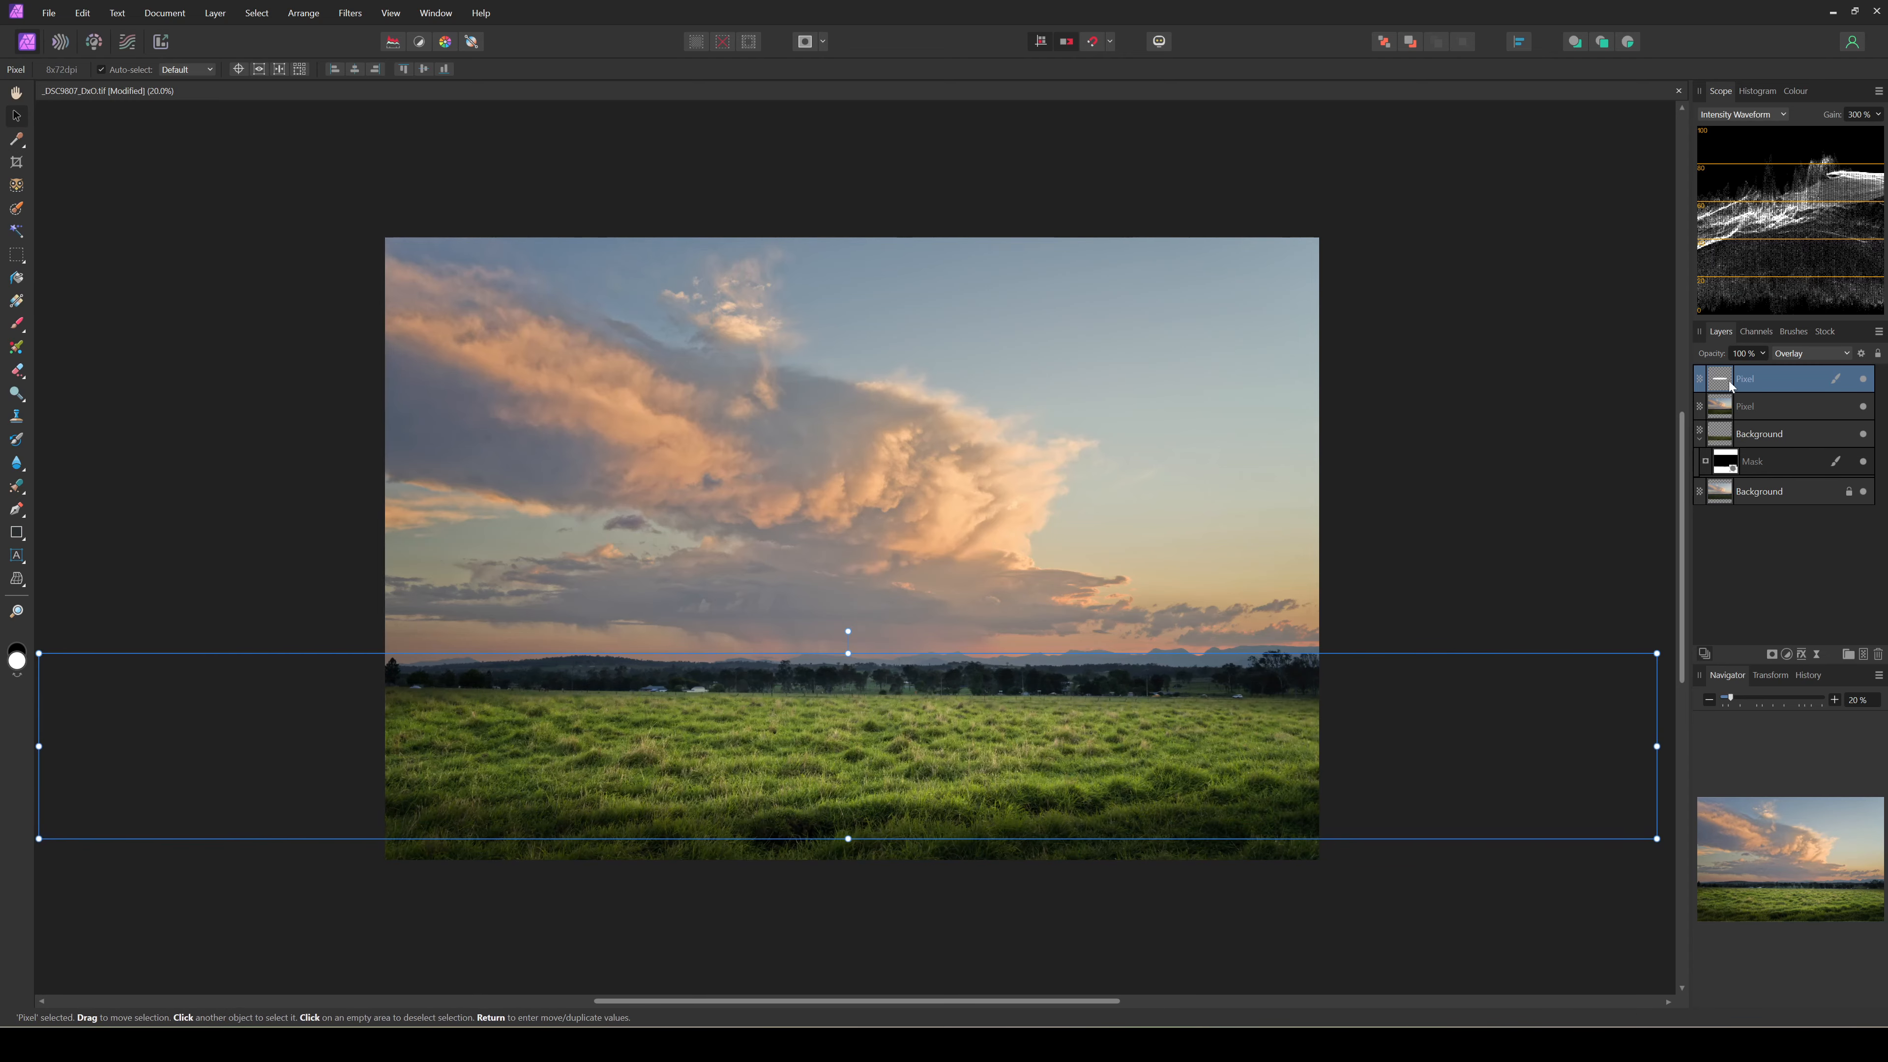
# Lower the glow layer's opacity to 41% and compare the grass with the layer hidden and shown.
pyautogui.moveTo(1704, 357); pyautogui.dragTo(1661, 372)
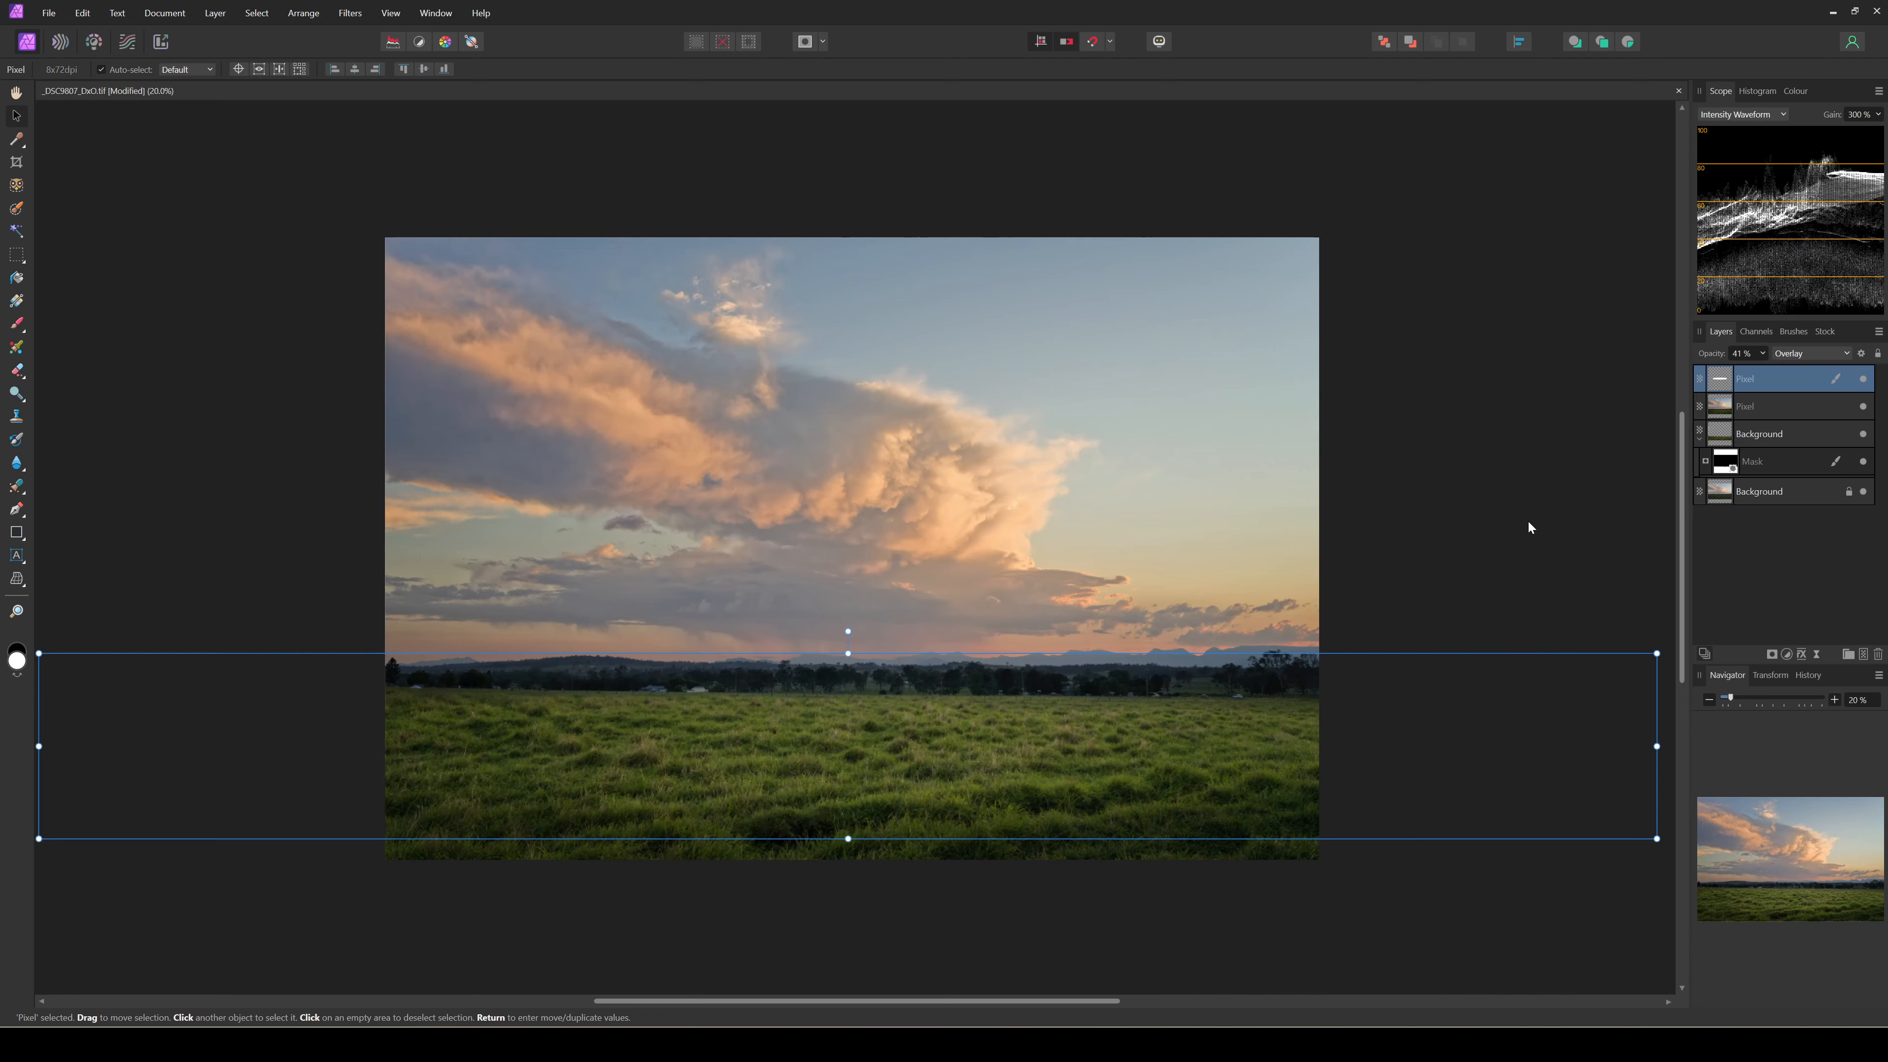
pyautogui.press('z')
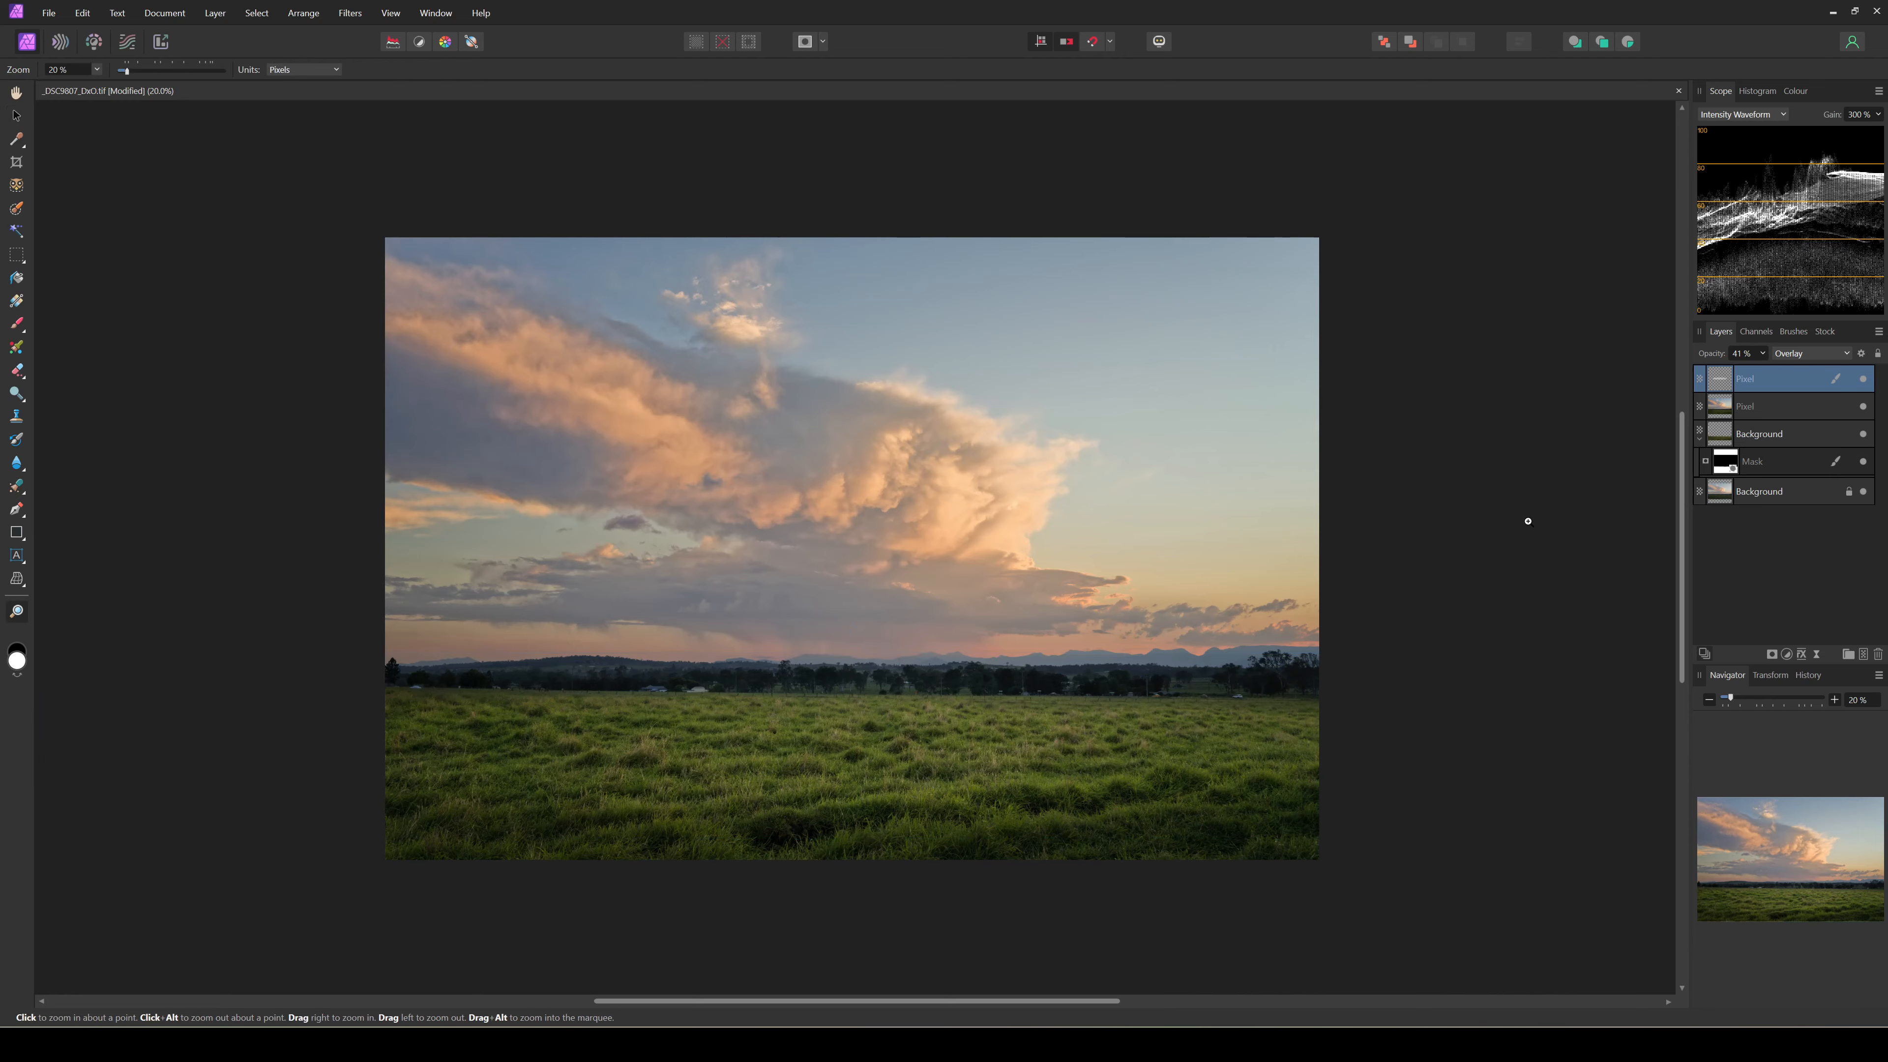
pyautogui.click(1863, 379)
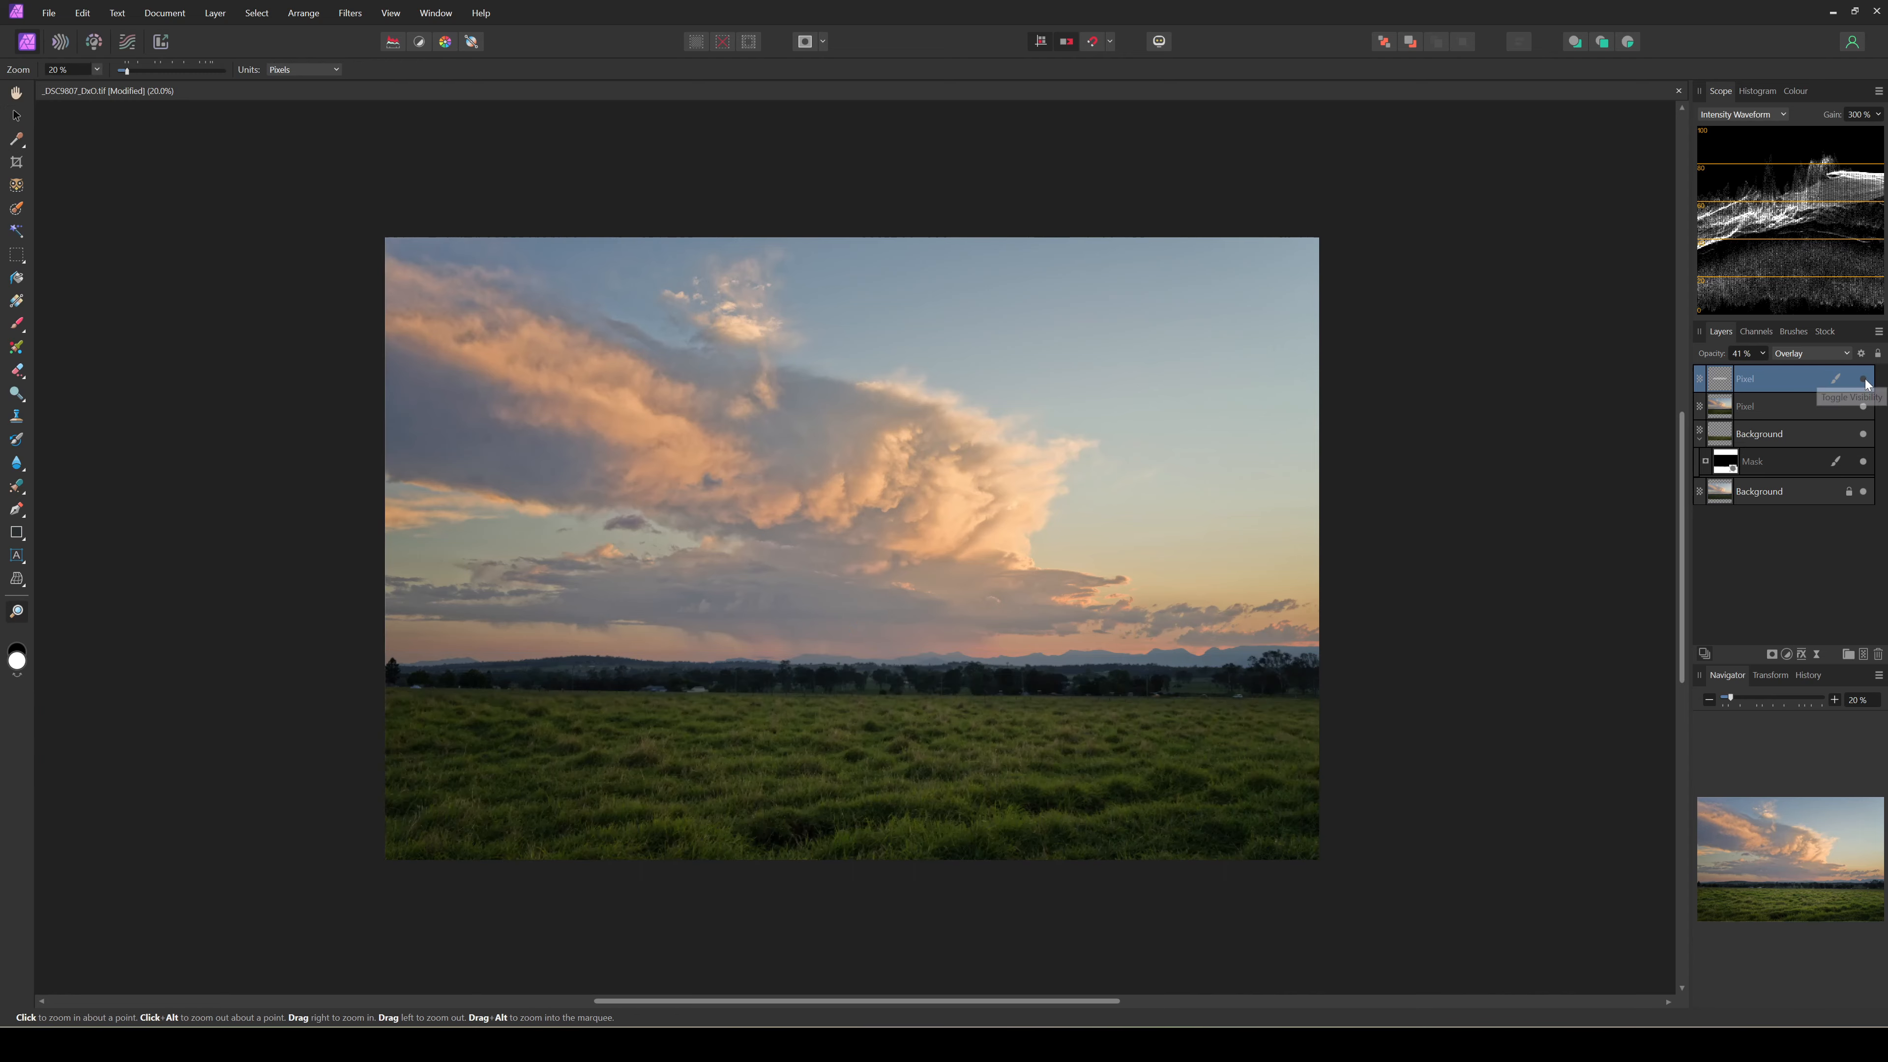
pyautogui.click(1864, 379)
pyautogui.click(1864, 380)
pyautogui.click(1865, 380)
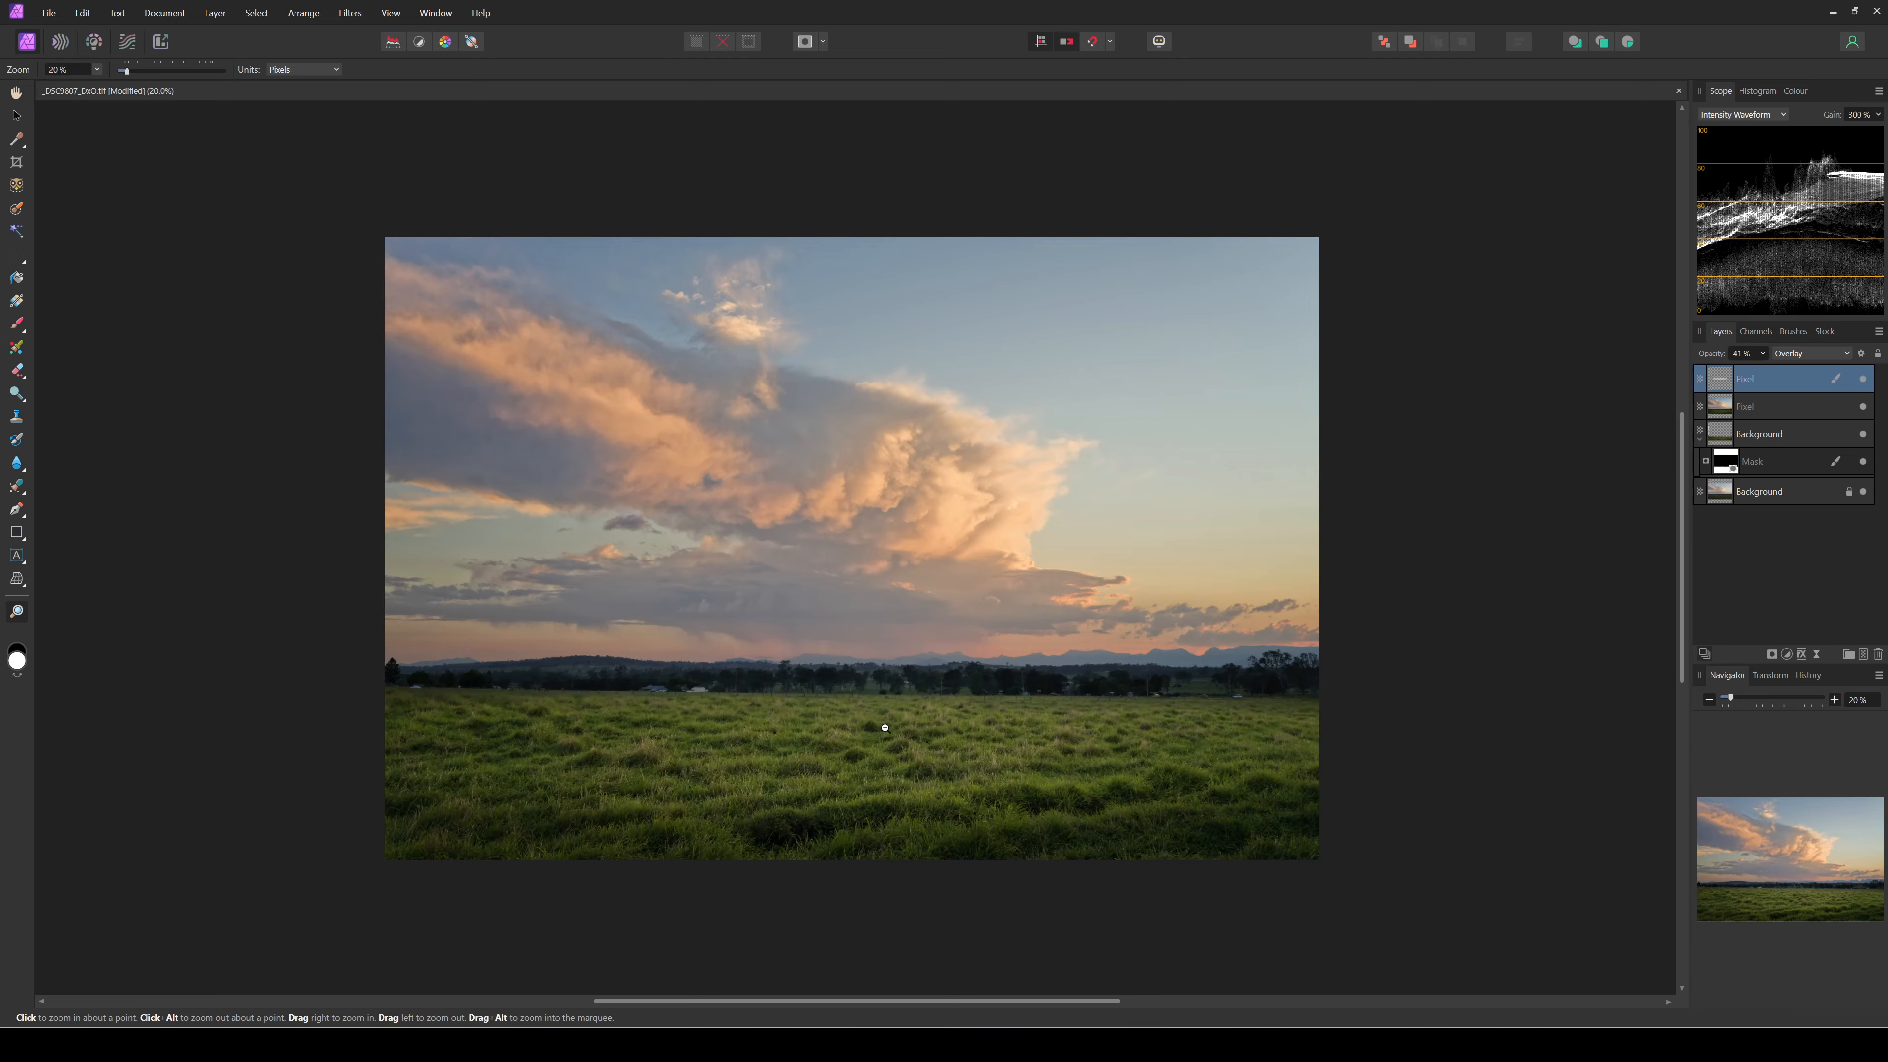
# Move the glow layer slightly higher and stretch its lower edge further down, checking the result on the whole photo.
pyautogui.press('v')
pyautogui.moveTo(898, 756); pyautogui.dragTo(898, 742)
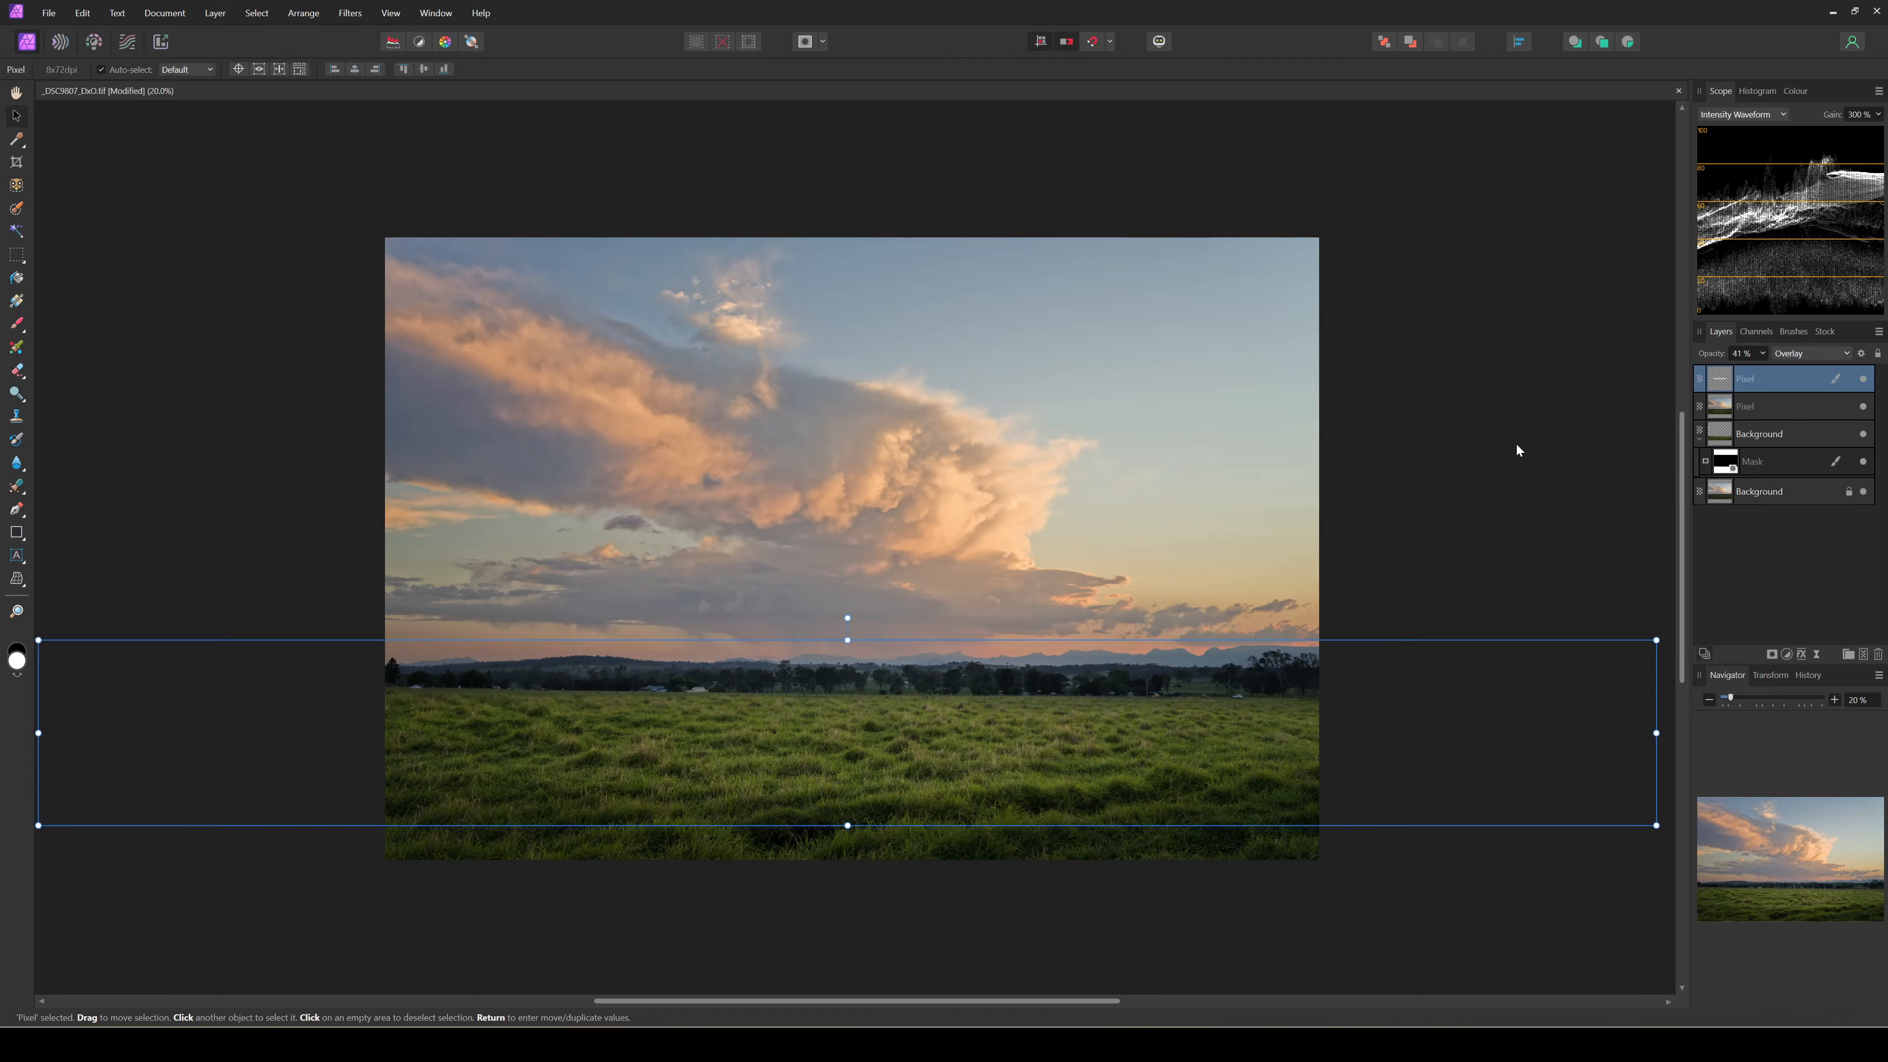
pyautogui.press('z')
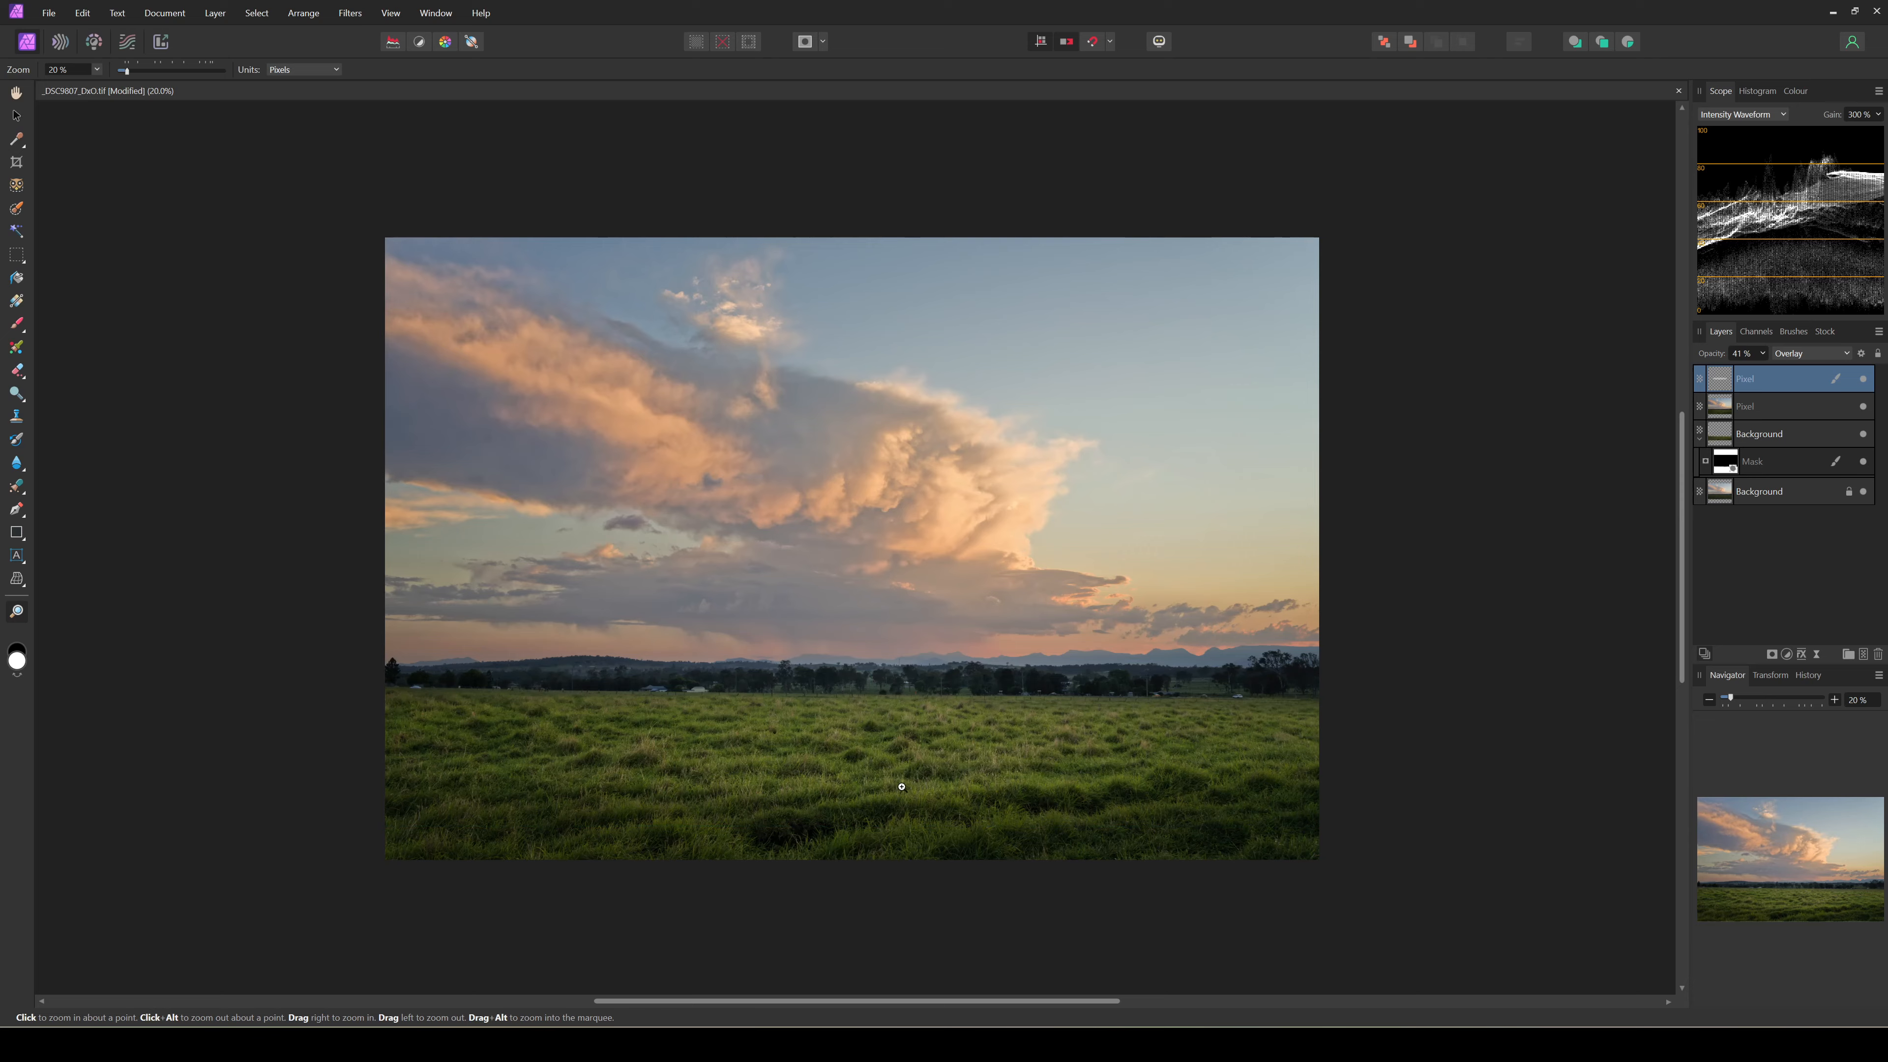
pyautogui.press('v')
pyautogui.moveTo(847, 826); pyautogui.dragTo(847, 843)
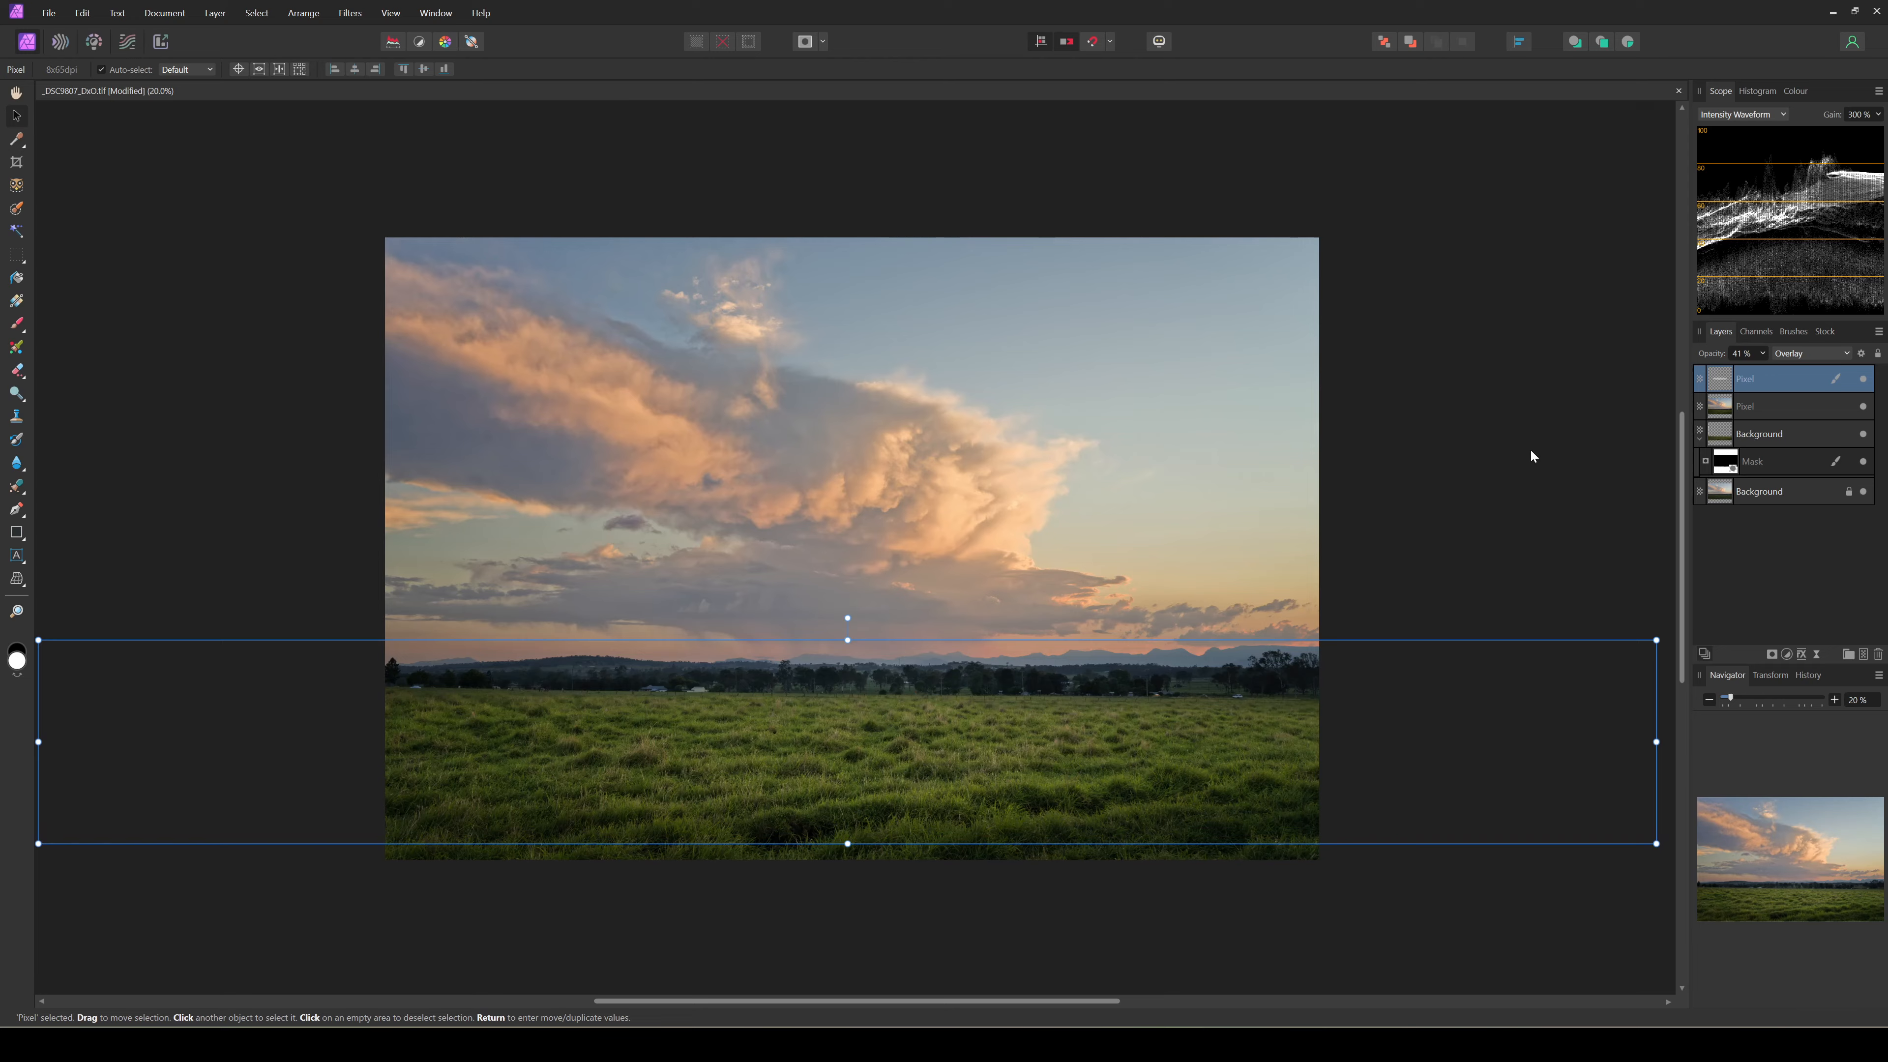
pyautogui.press('z')
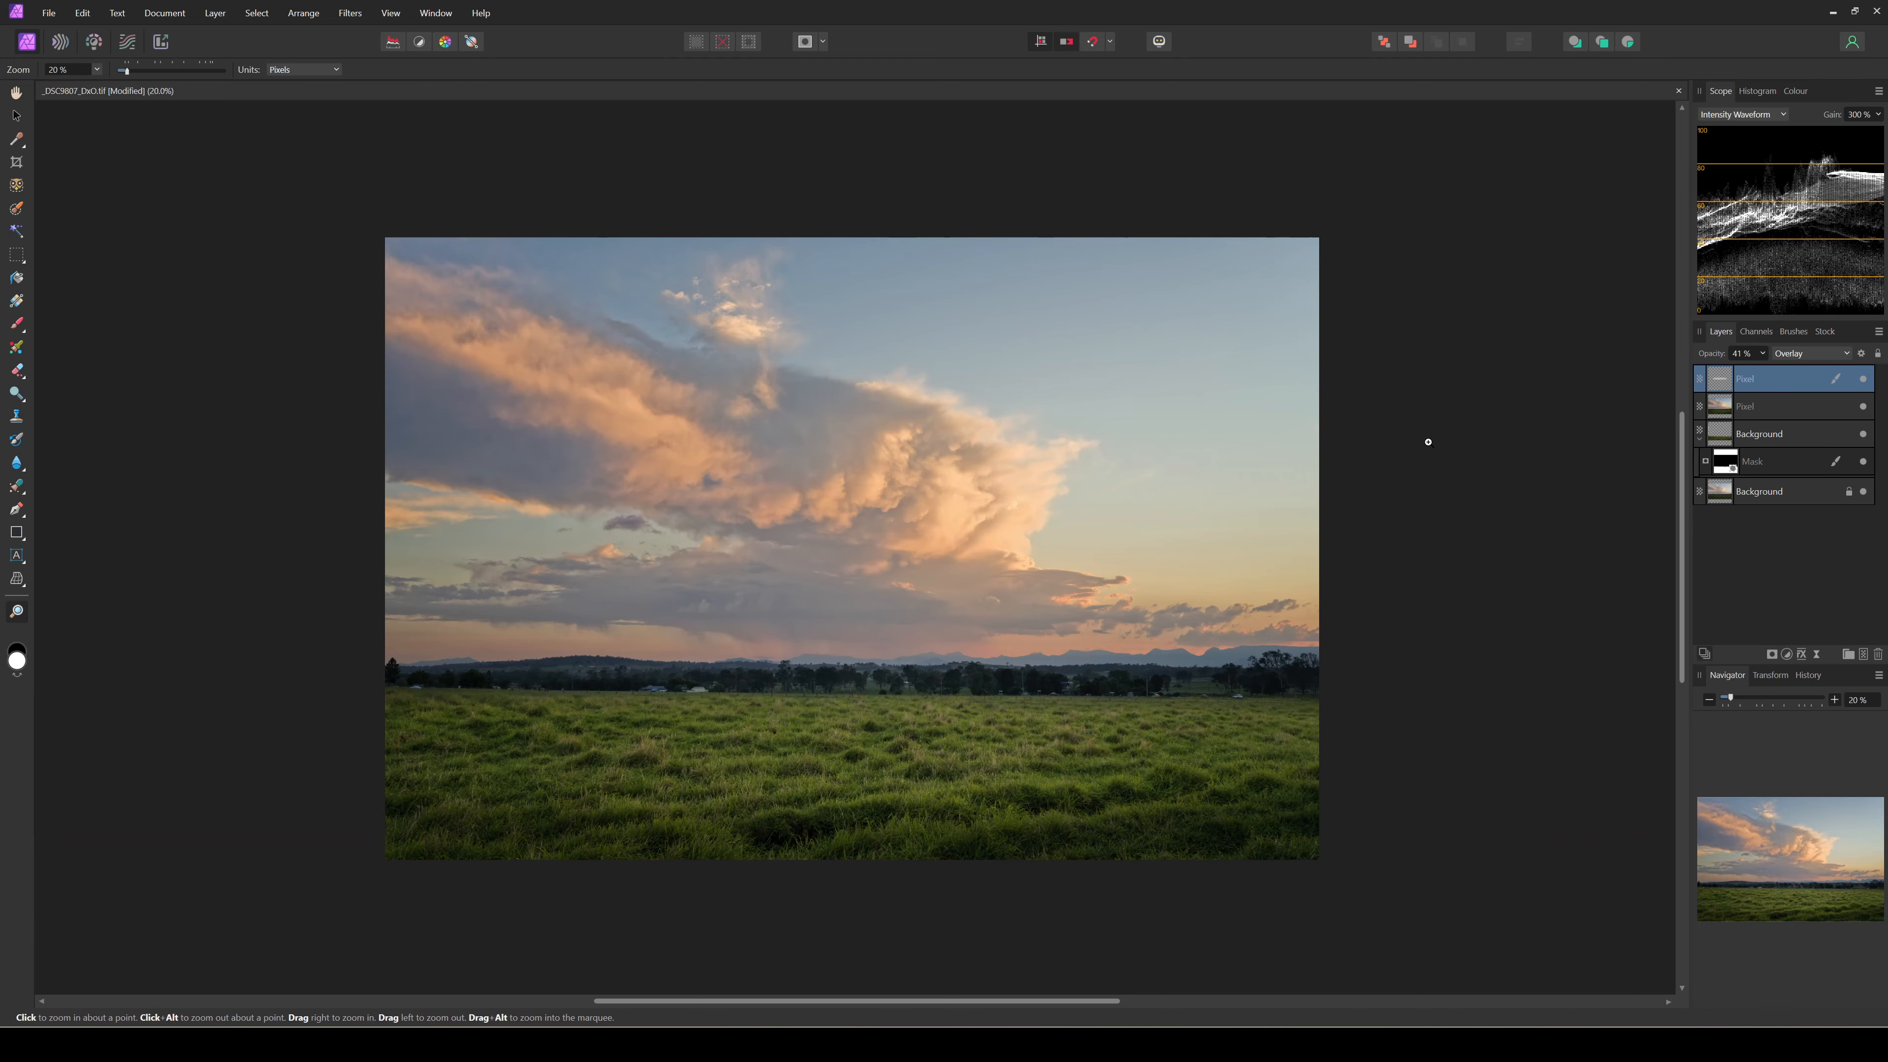
pyautogui.hotkey('ctrl', '0')
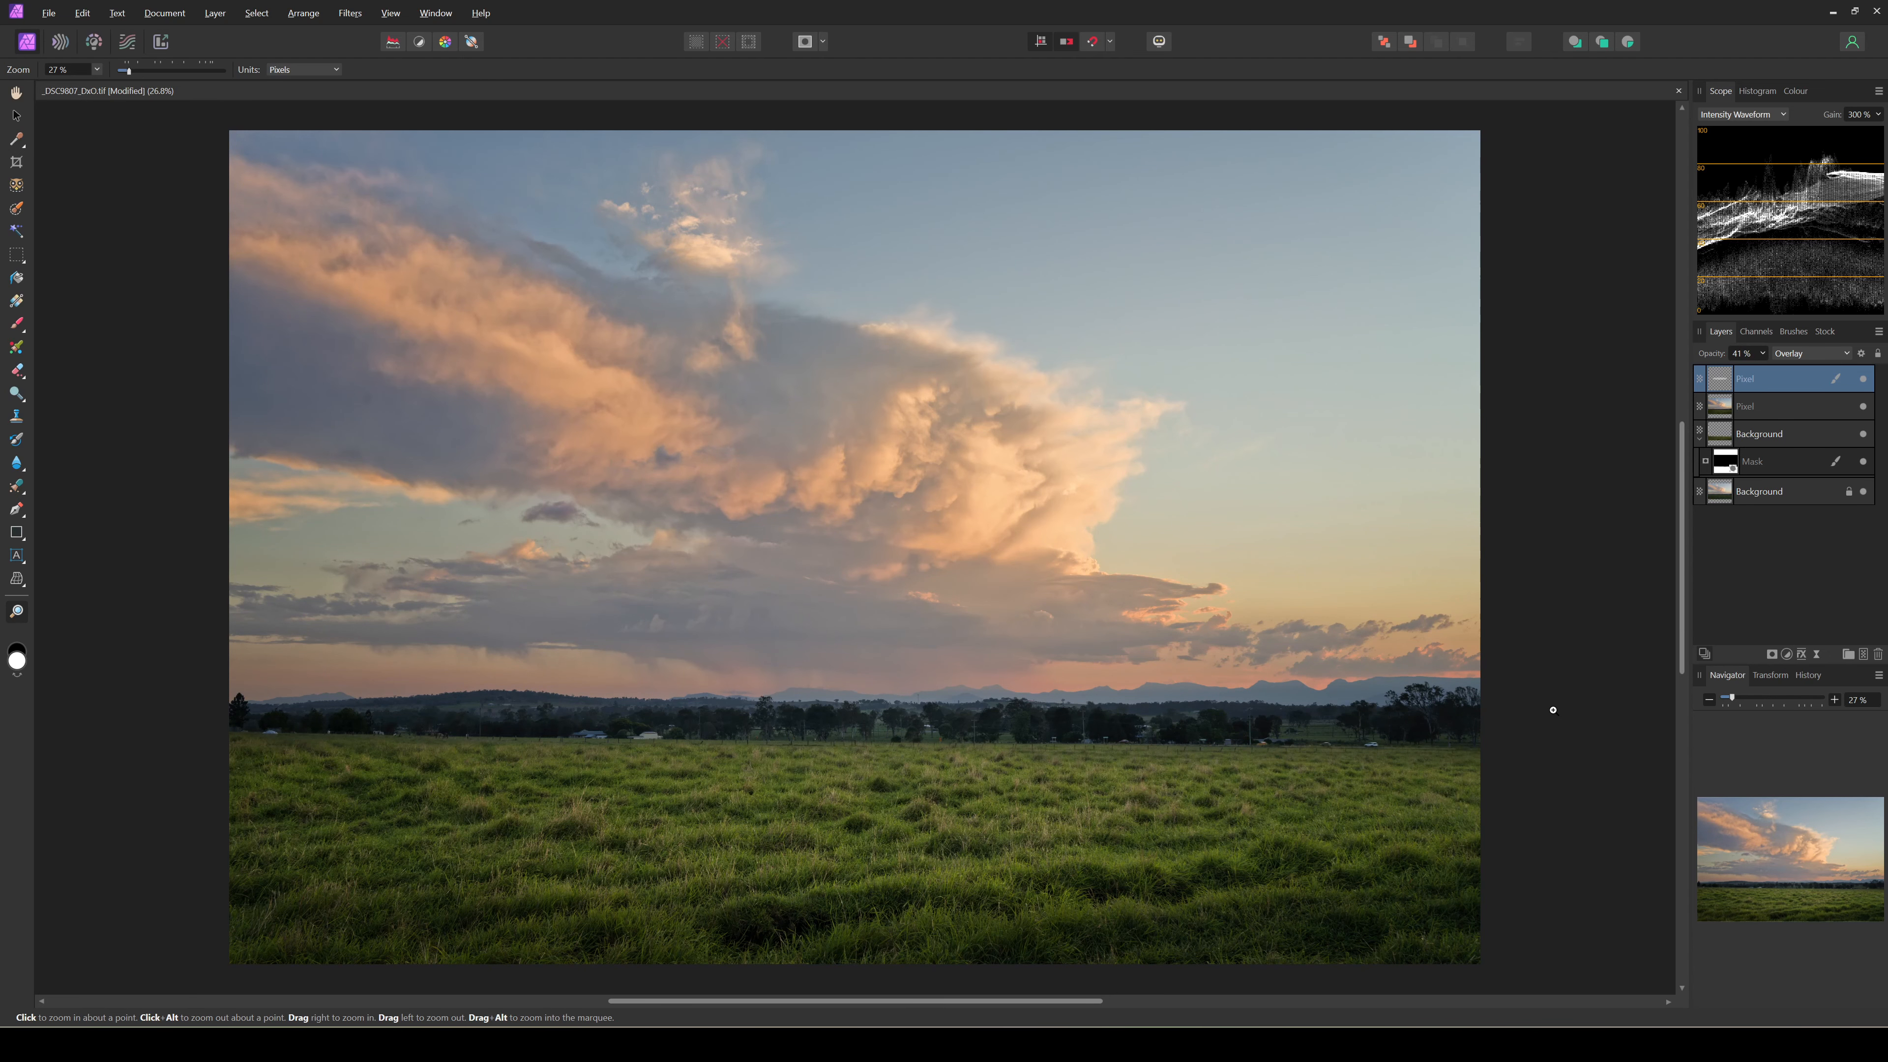
# Merge all visible content into a new pixel layer at the top of the stack.
pyautogui.hotkey('ctrl', 'shift', 'n')
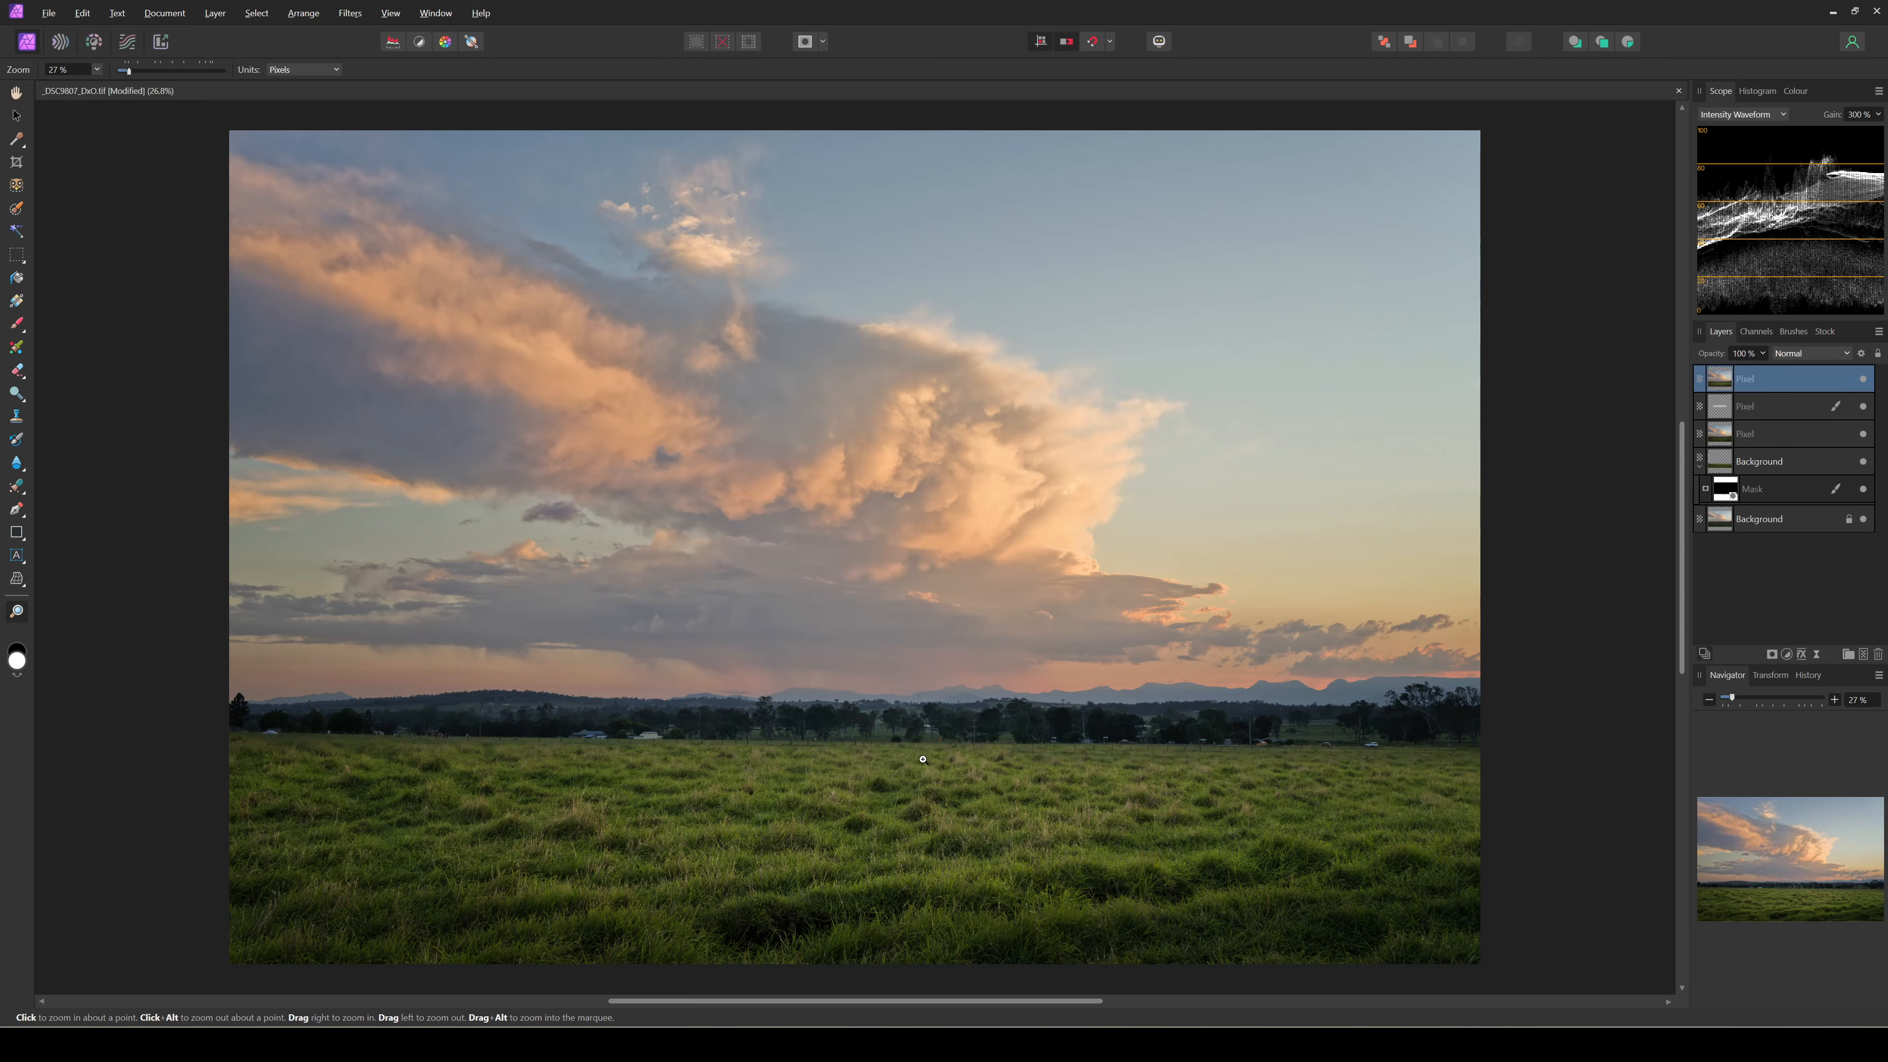
pyautogui.press('v')
pyautogui.press('z')
# Sharpen the merged layer in the Topaz Sharpen AI plugin with the Standard model, checking the tree line and grass before applying.
pyautogui.click(350, 13)
pyautogui.moveTo(394, 200)
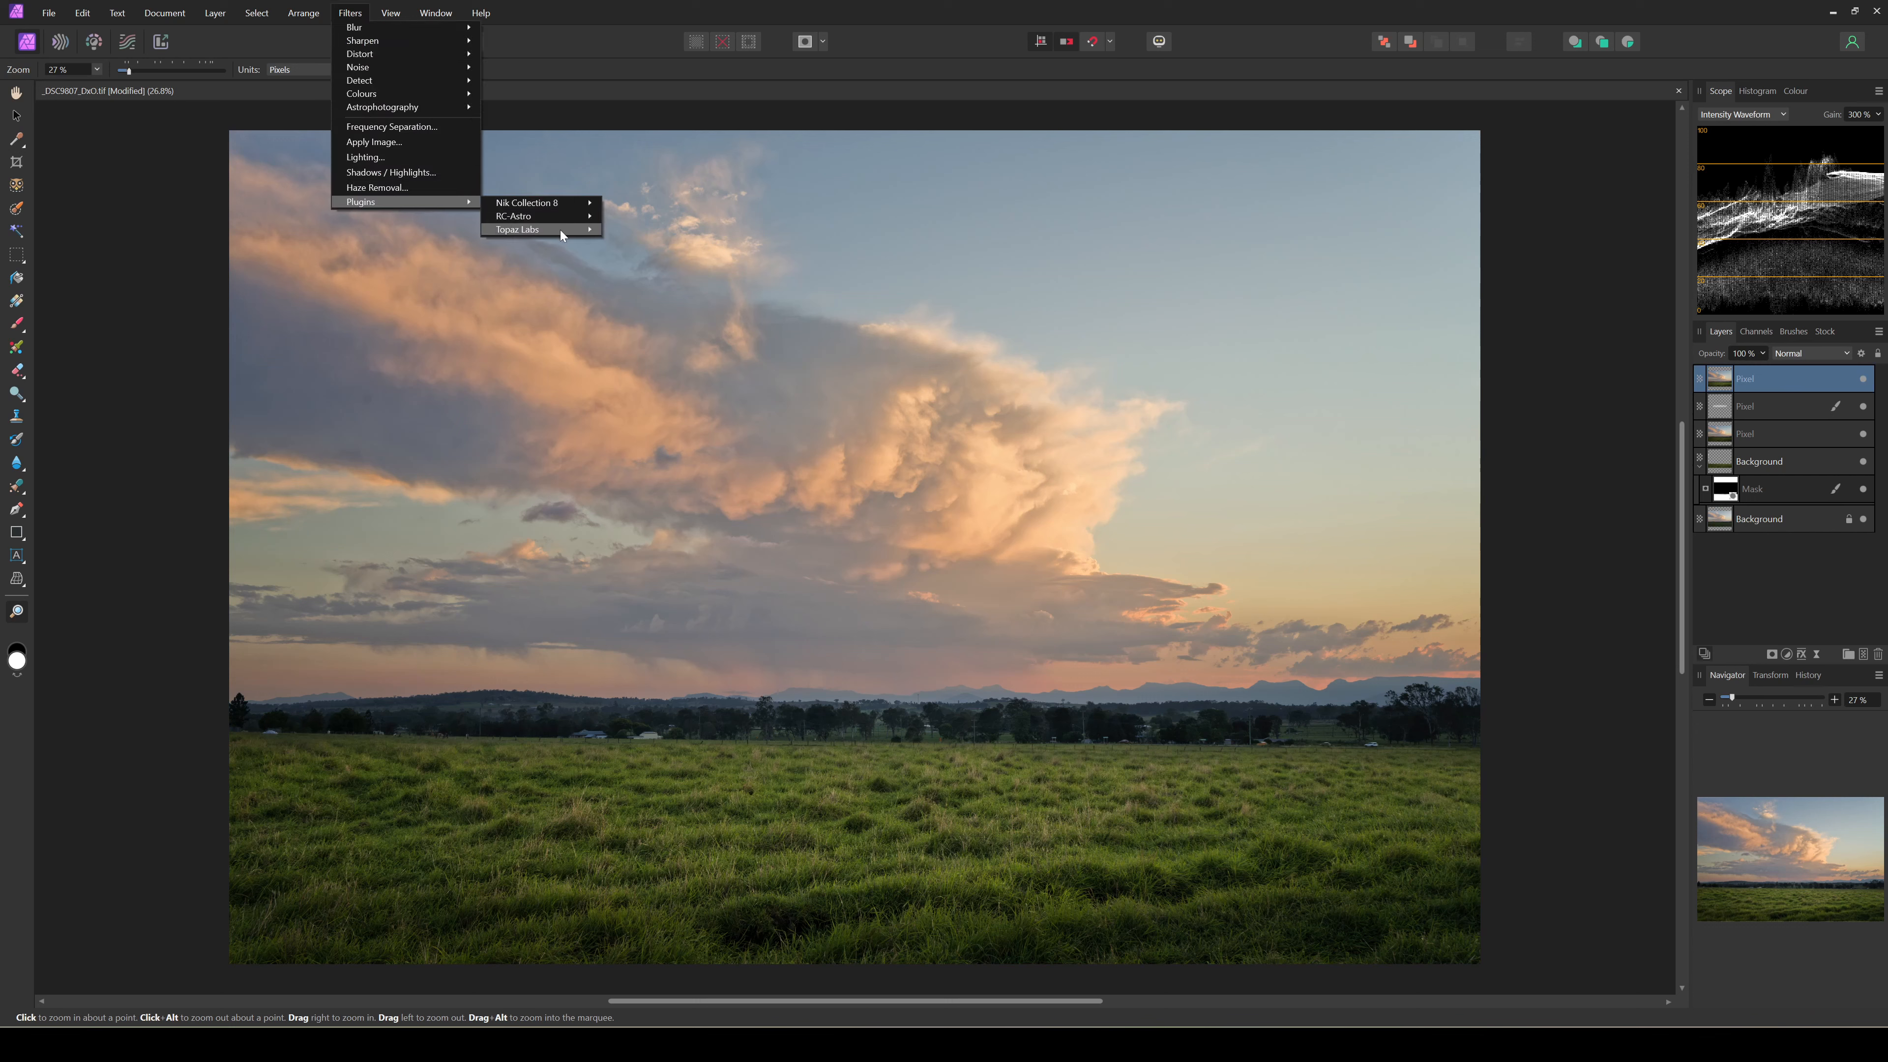
pyautogui.moveTo(561, 230)
pyautogui.click(658, 232)
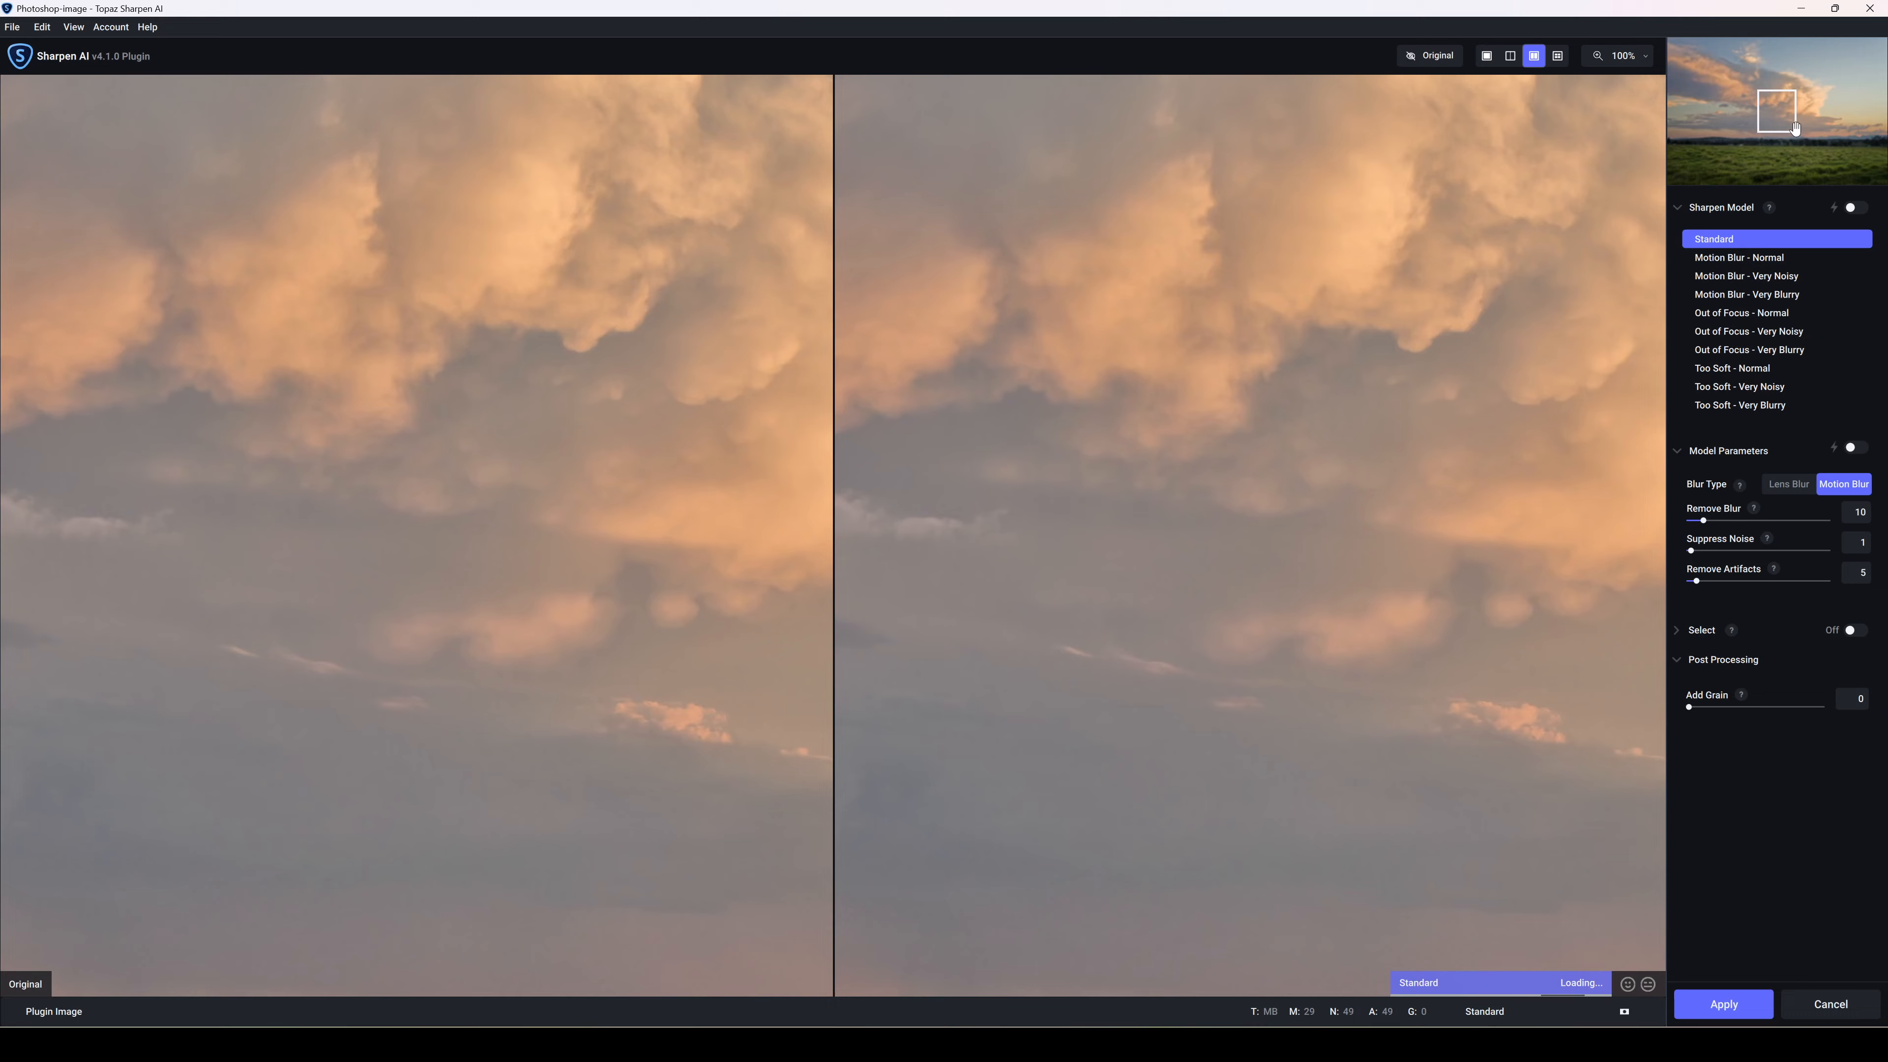
pyautogui.moveTo(1795, 127); pyautogui.dragTo(1813, 141)
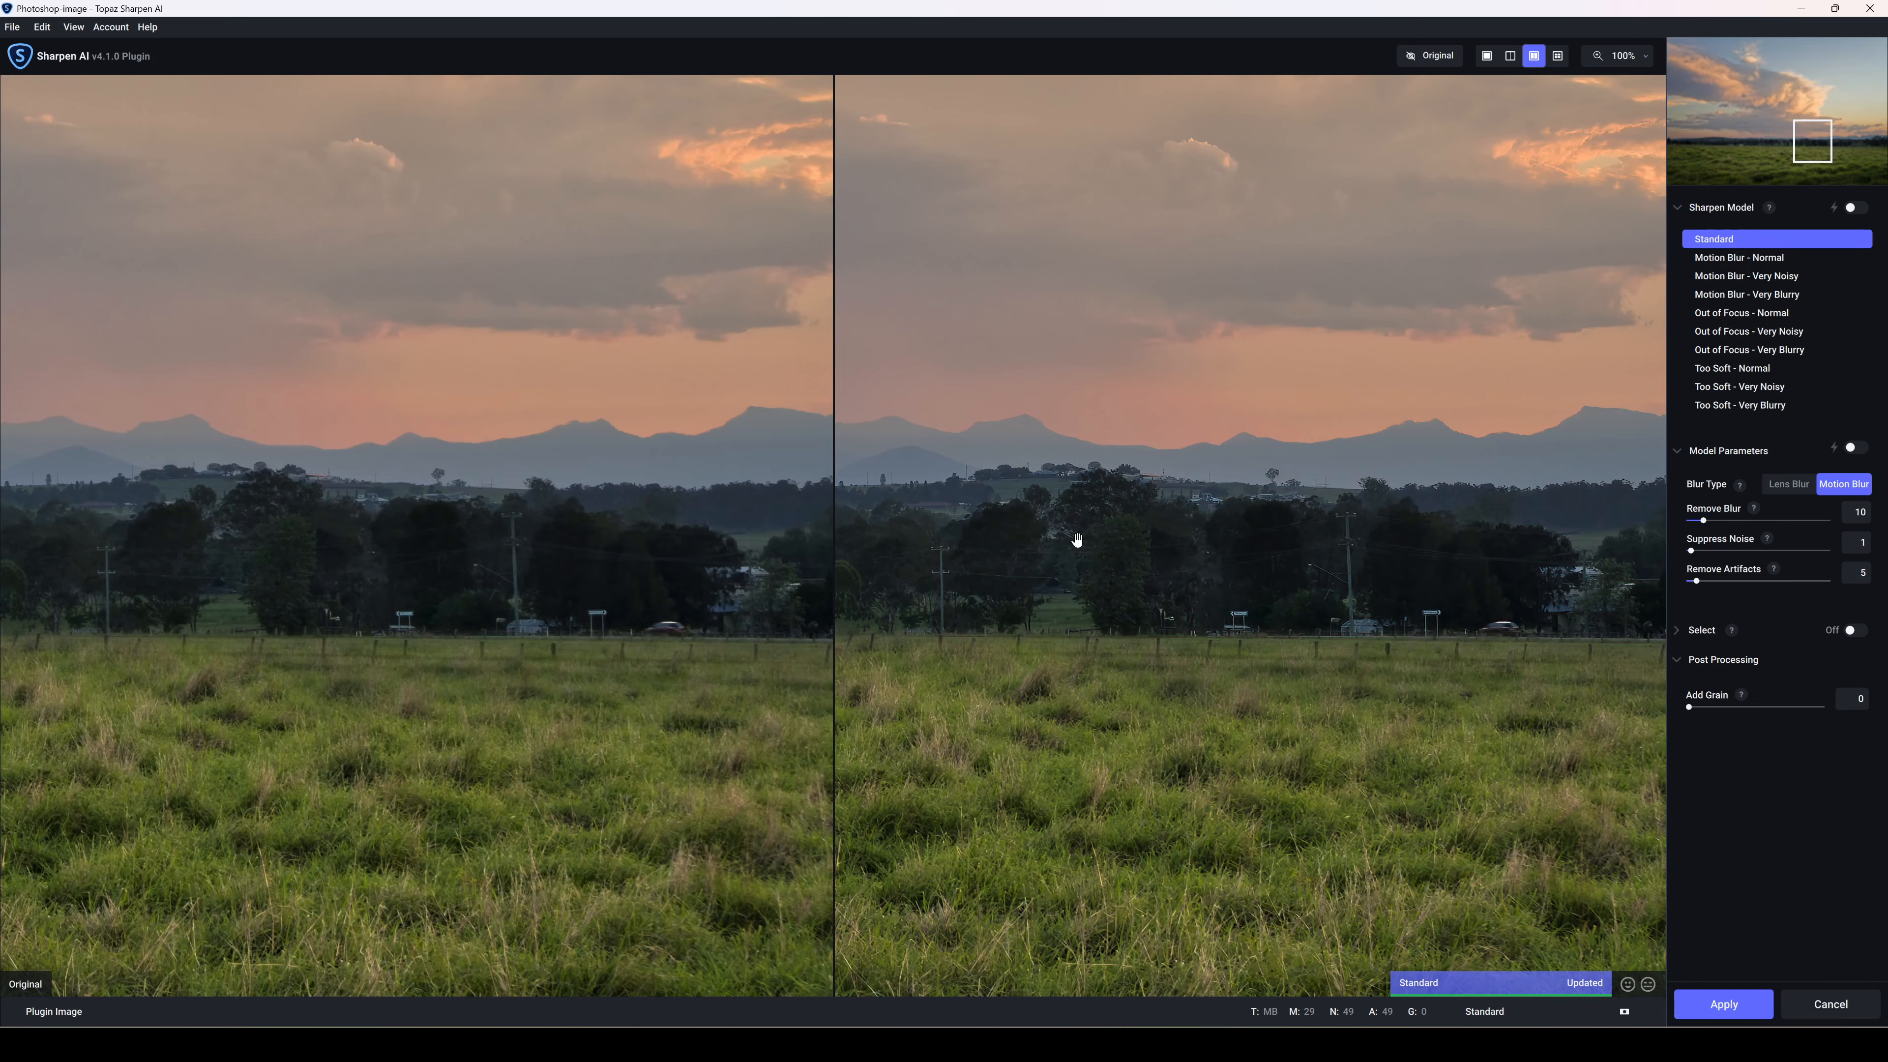
pyautogui.click(1723, 1010)
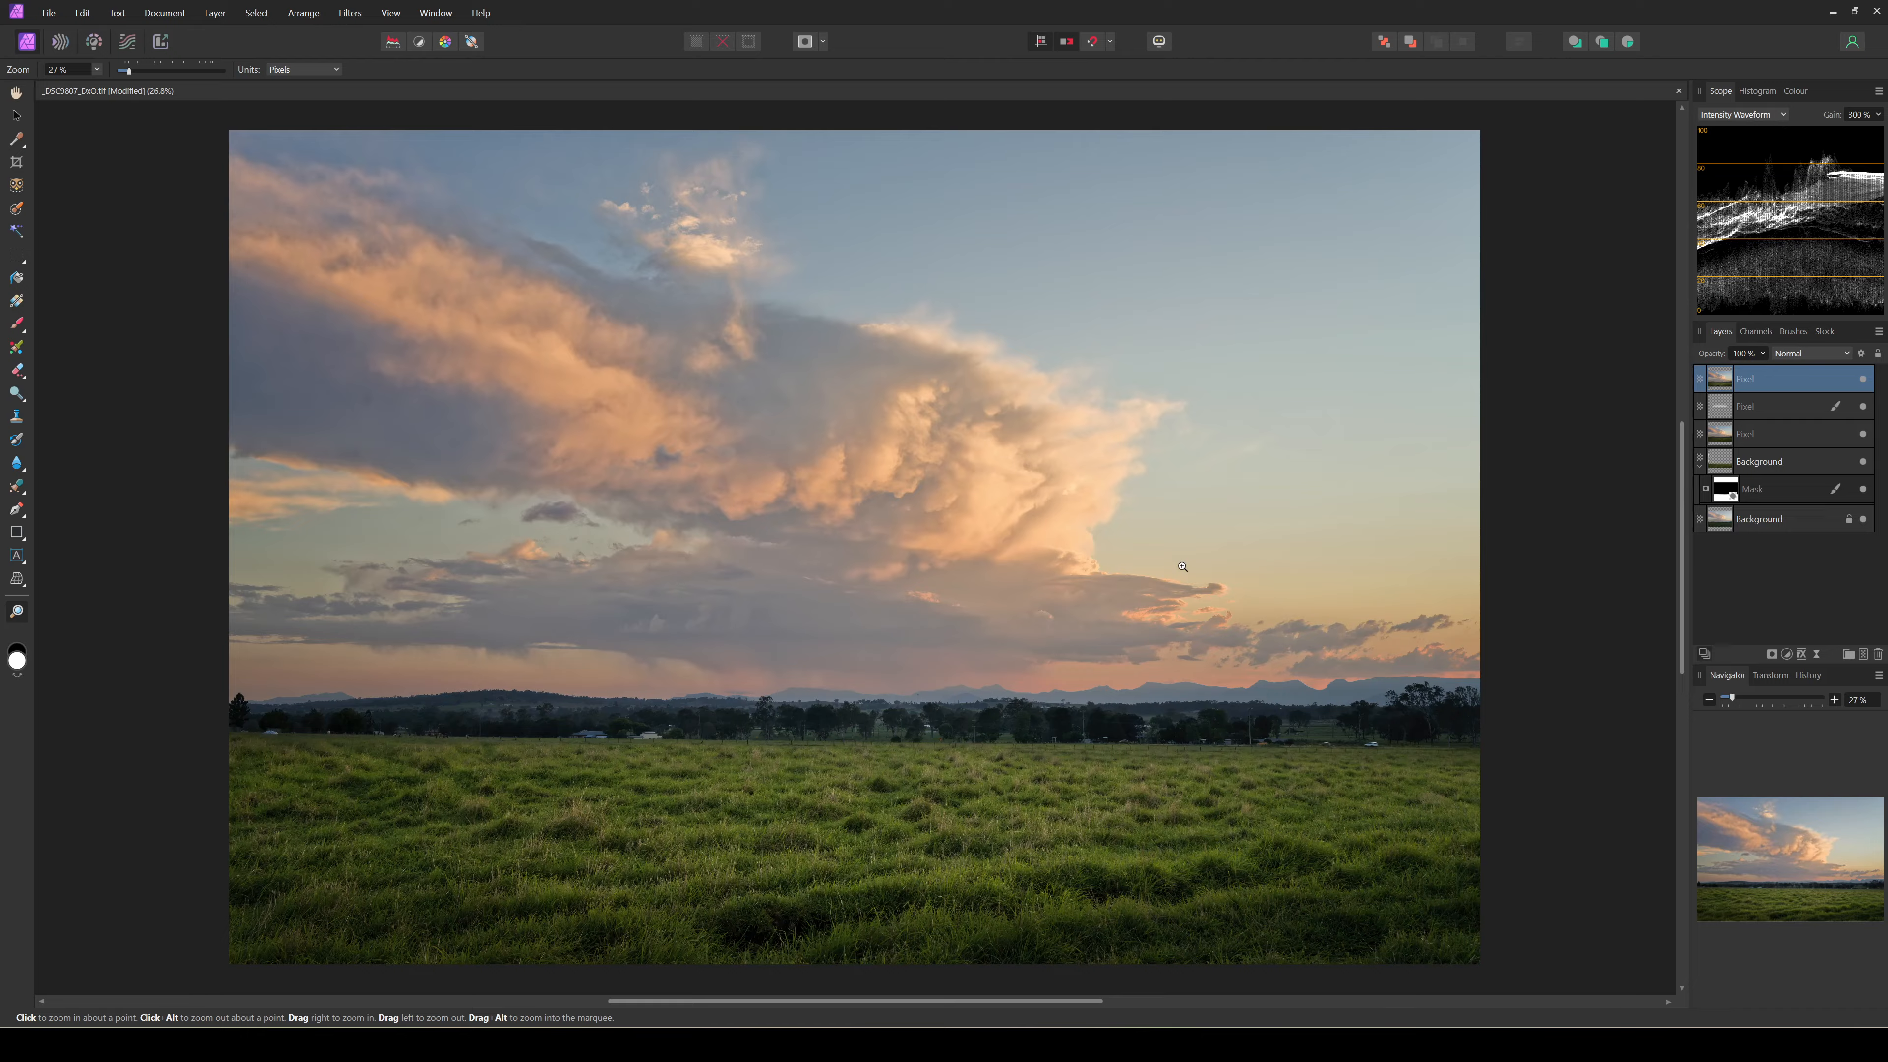
# Add a Vibrance adjustment above all layers with vibrance at 75% and a slight increase in saturation.
pyautogui.click(1782, 607)
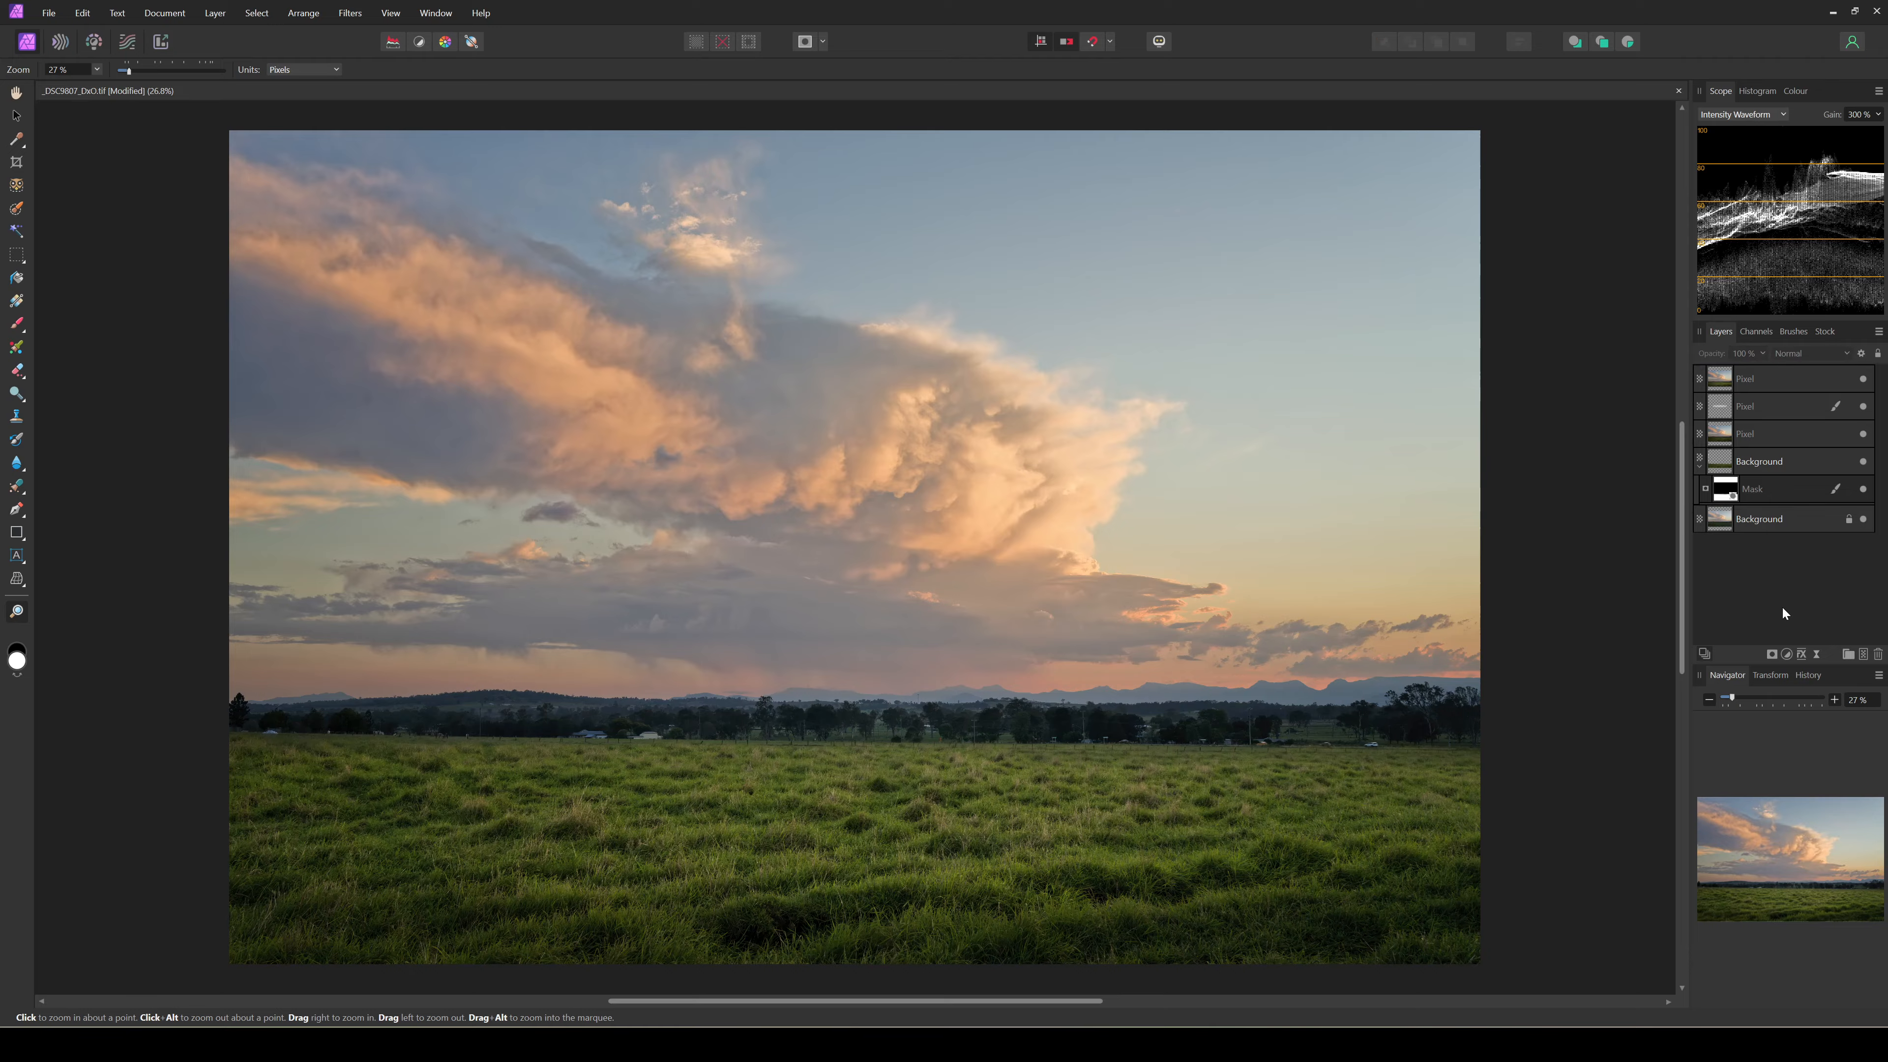
pyautogui.click(1787, 654)
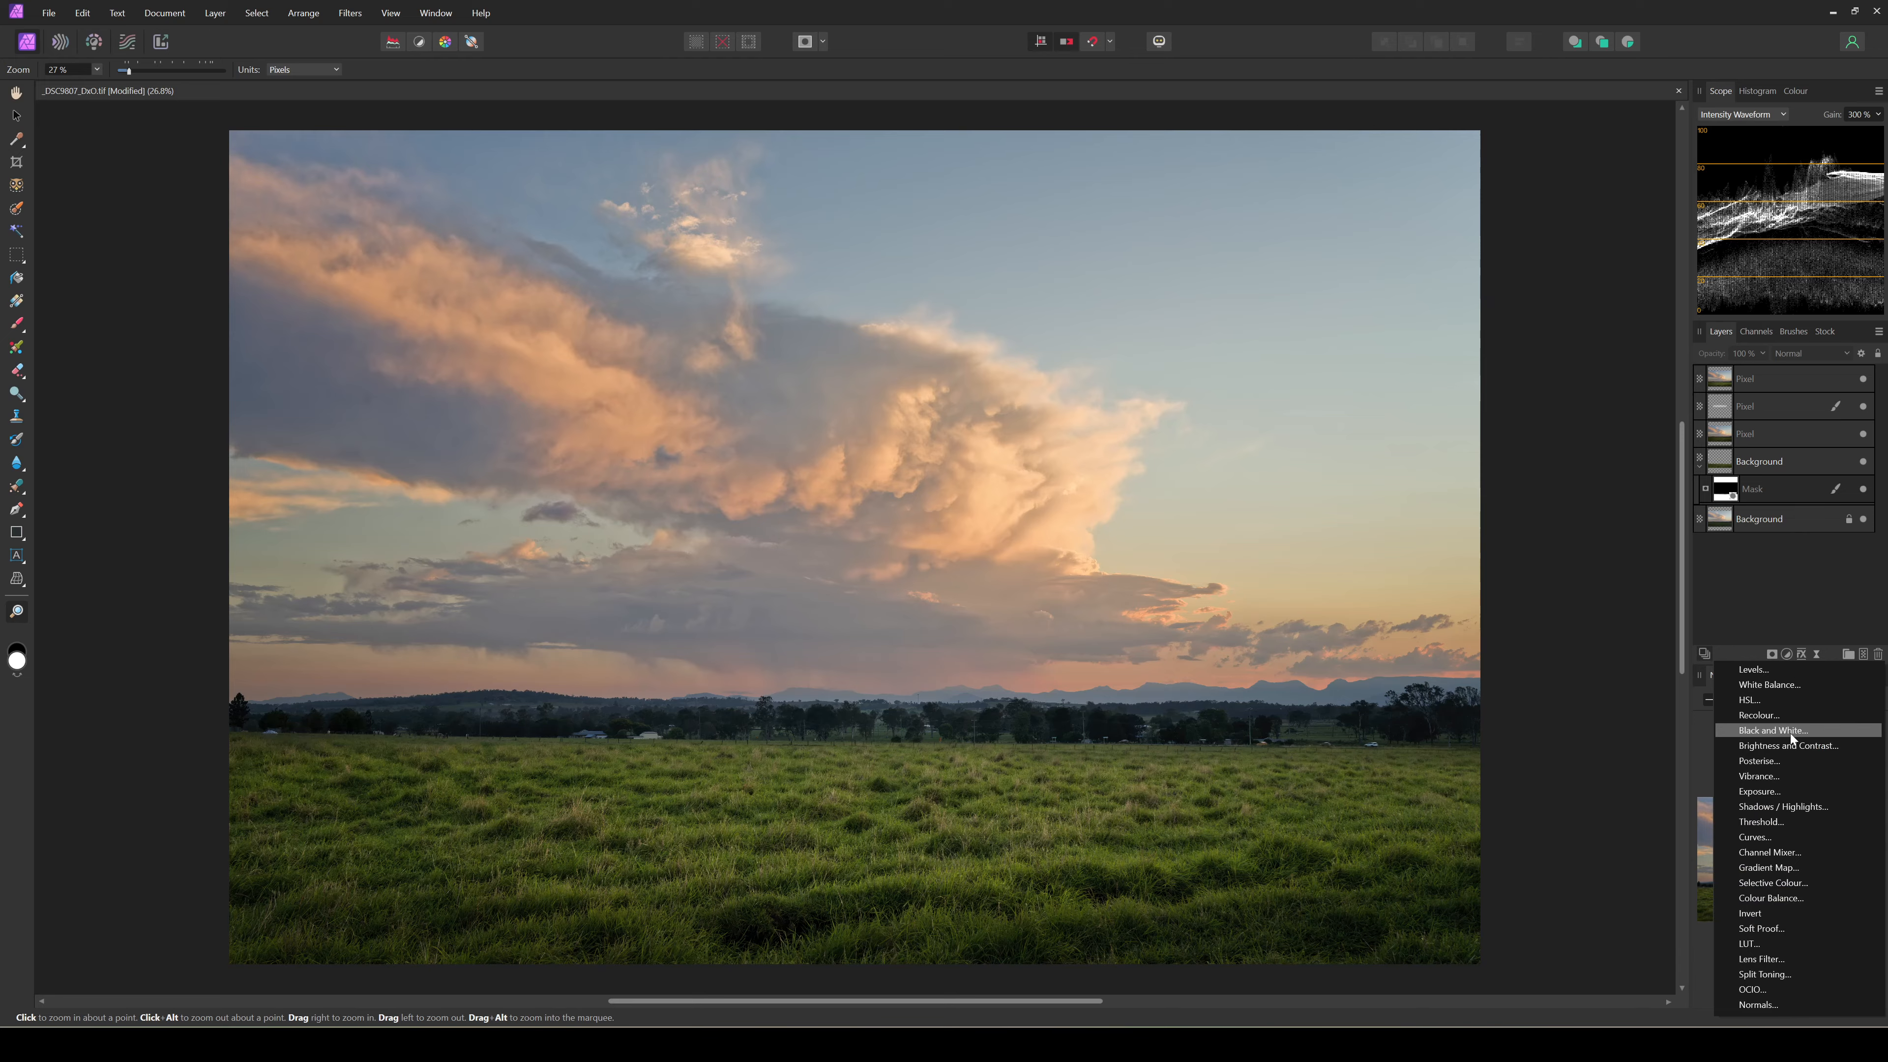
pyautogui.click(1785, 776)
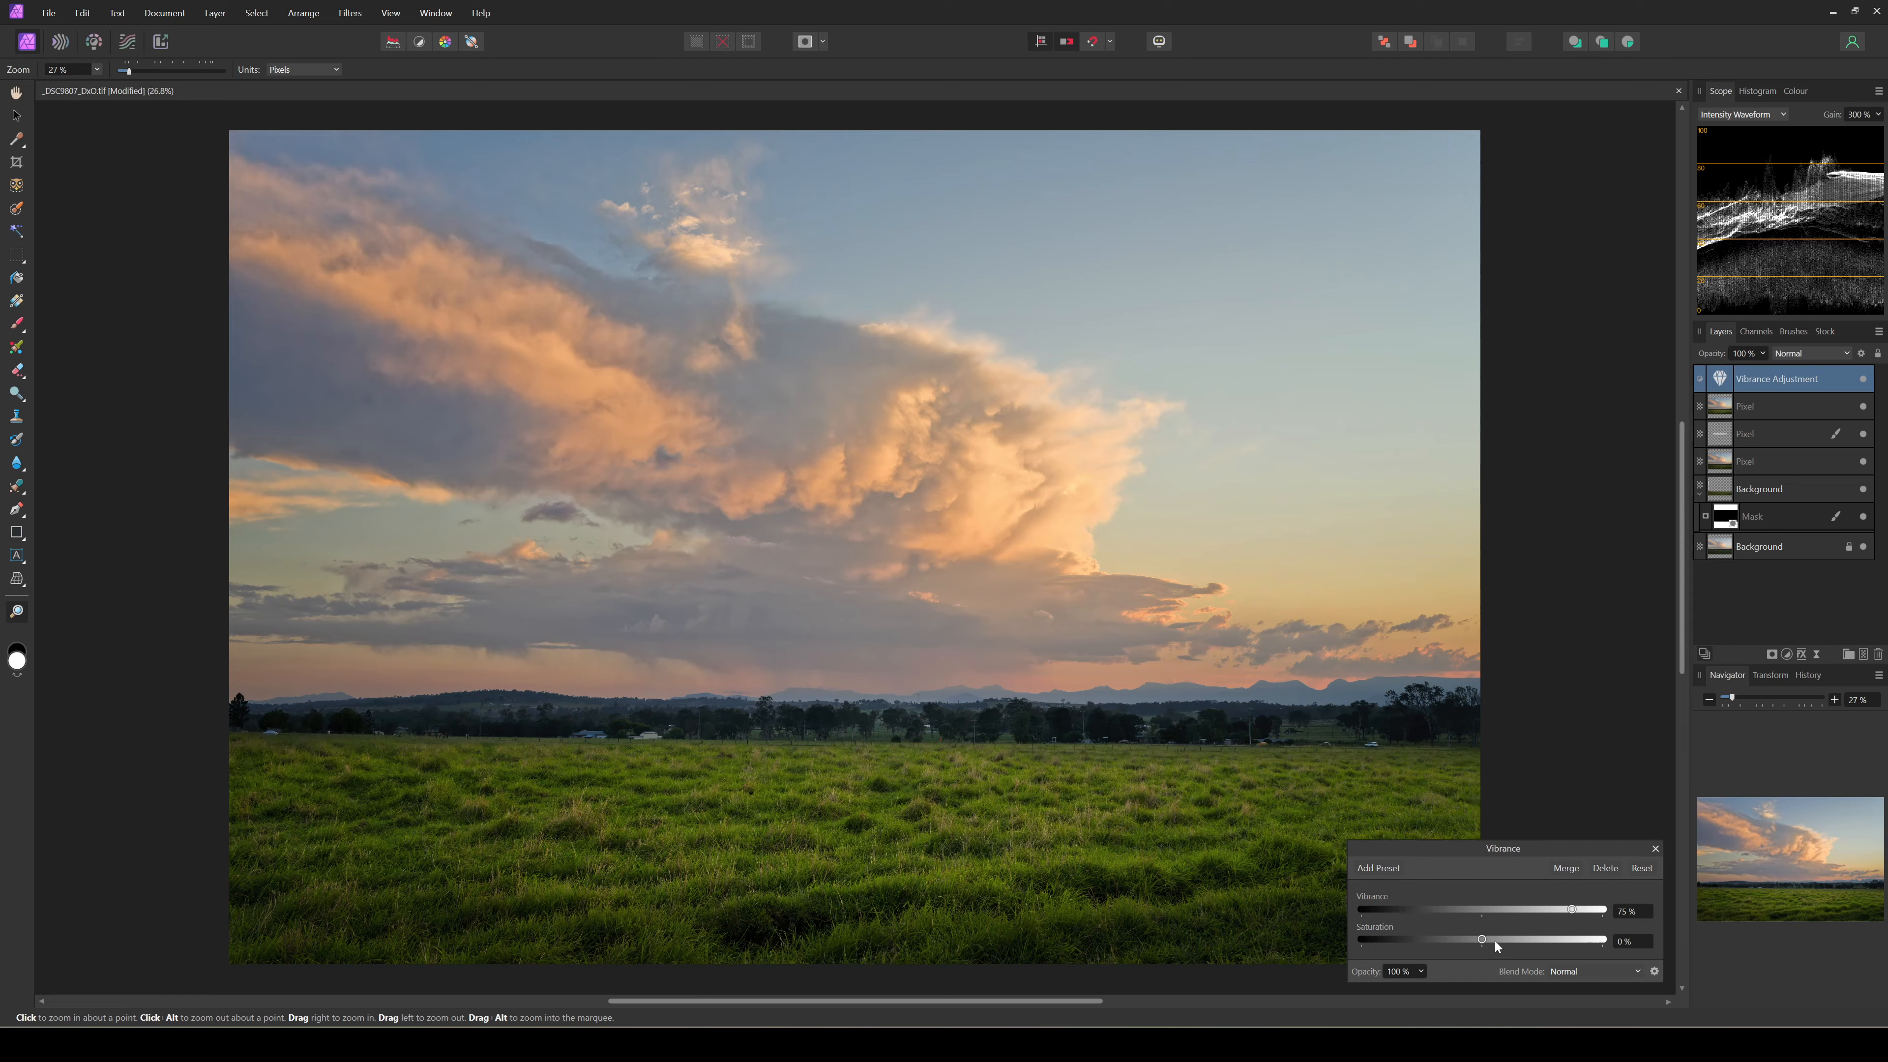
pyautogui.moveTo(1482, 940)
pyautogui.mouseDown()
pyautogui.moveTo(1506, 941)
pyautogui.moveTo(1488, 941)
pyautogui.mouseUp()
# Mask the Vibrance adjustment and reduce its effect on the grass with a black brush at 20% opacity.
pyautogui.click(1771, 655)
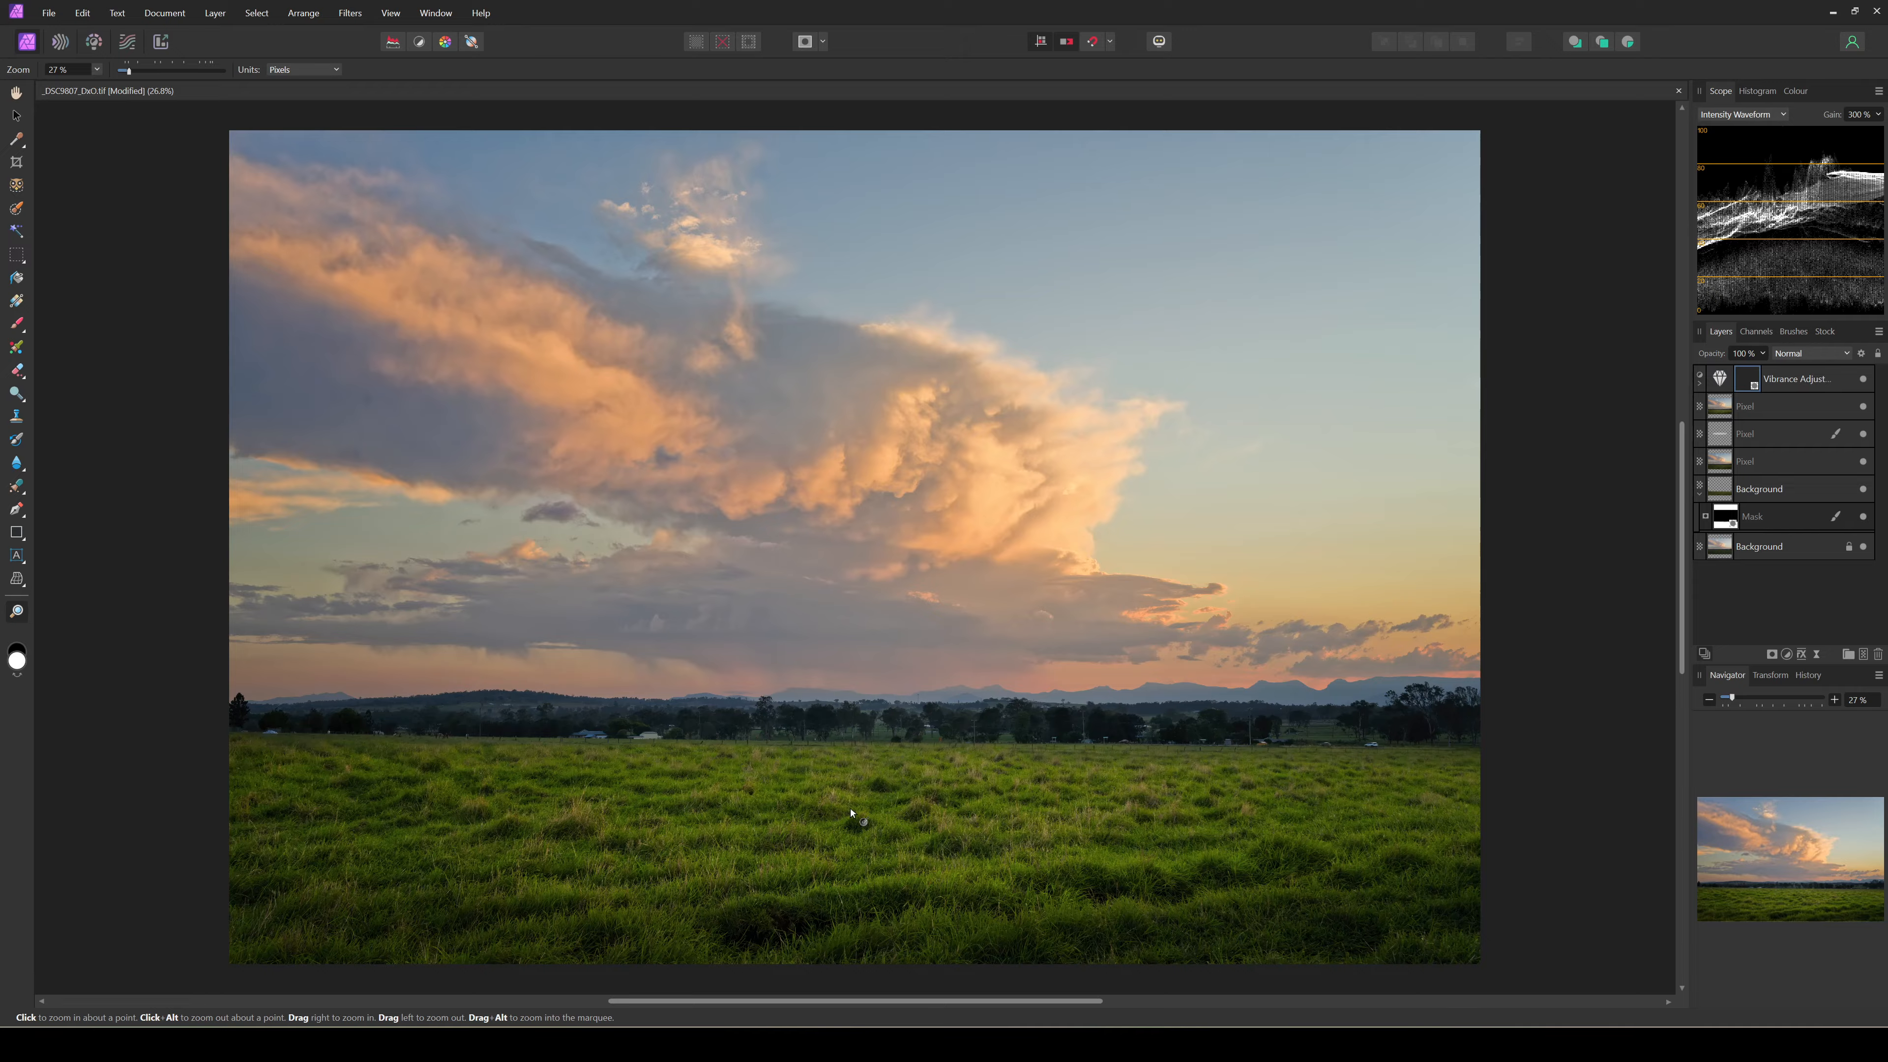
pyautogui.press('g')
pyautogui.press('b')
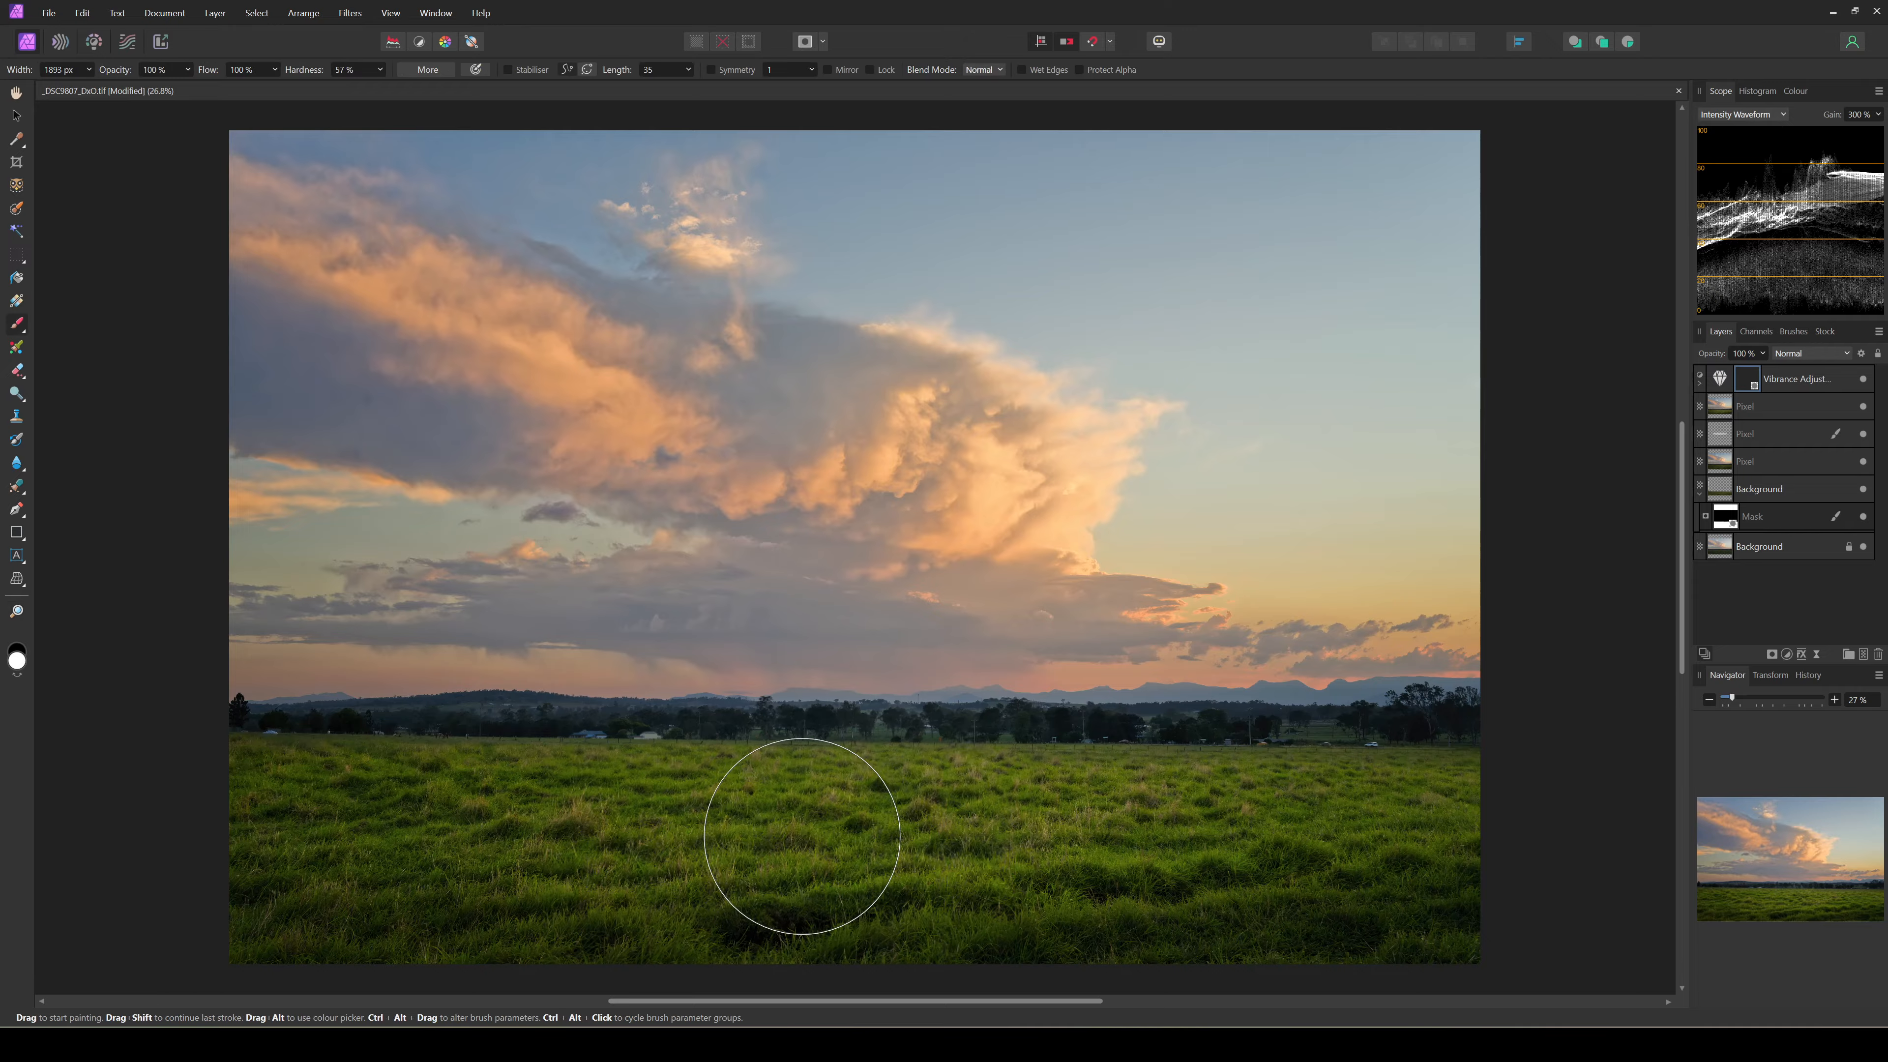
pyautogui.press('2')
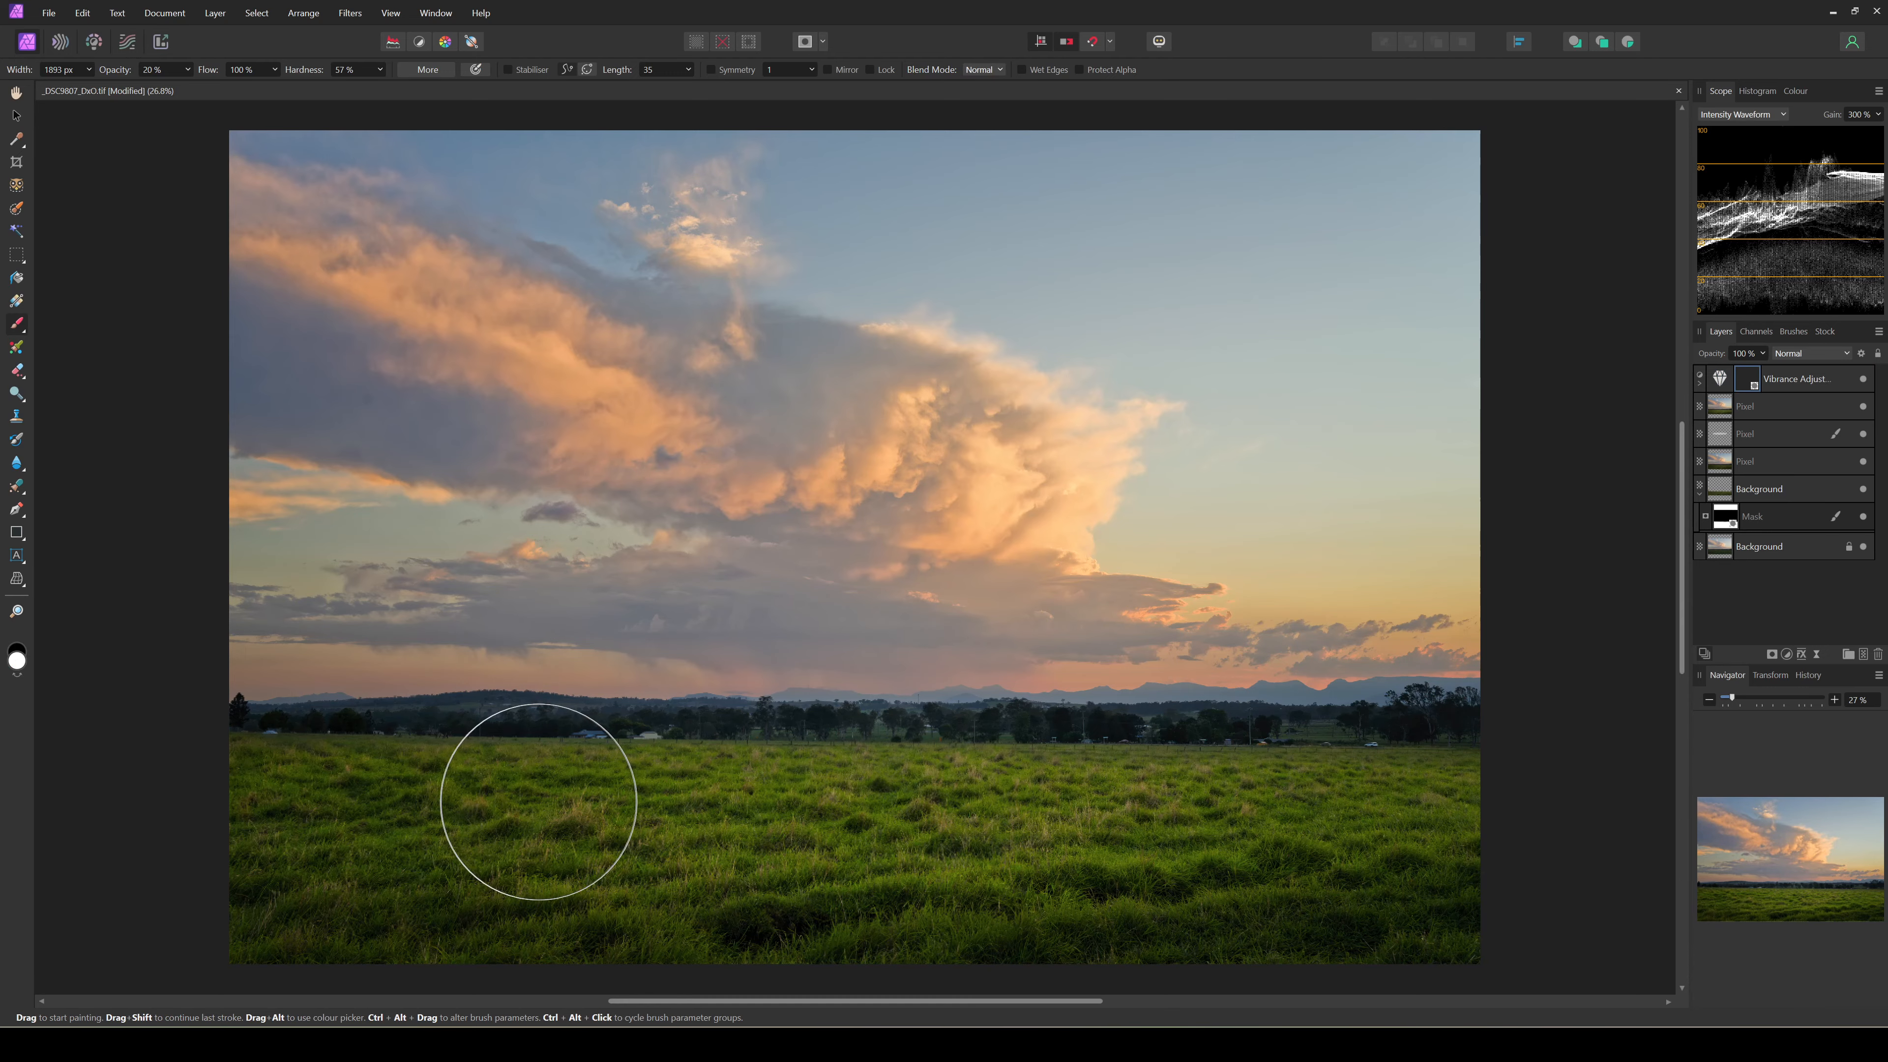
pyautogui.click(19, 675)
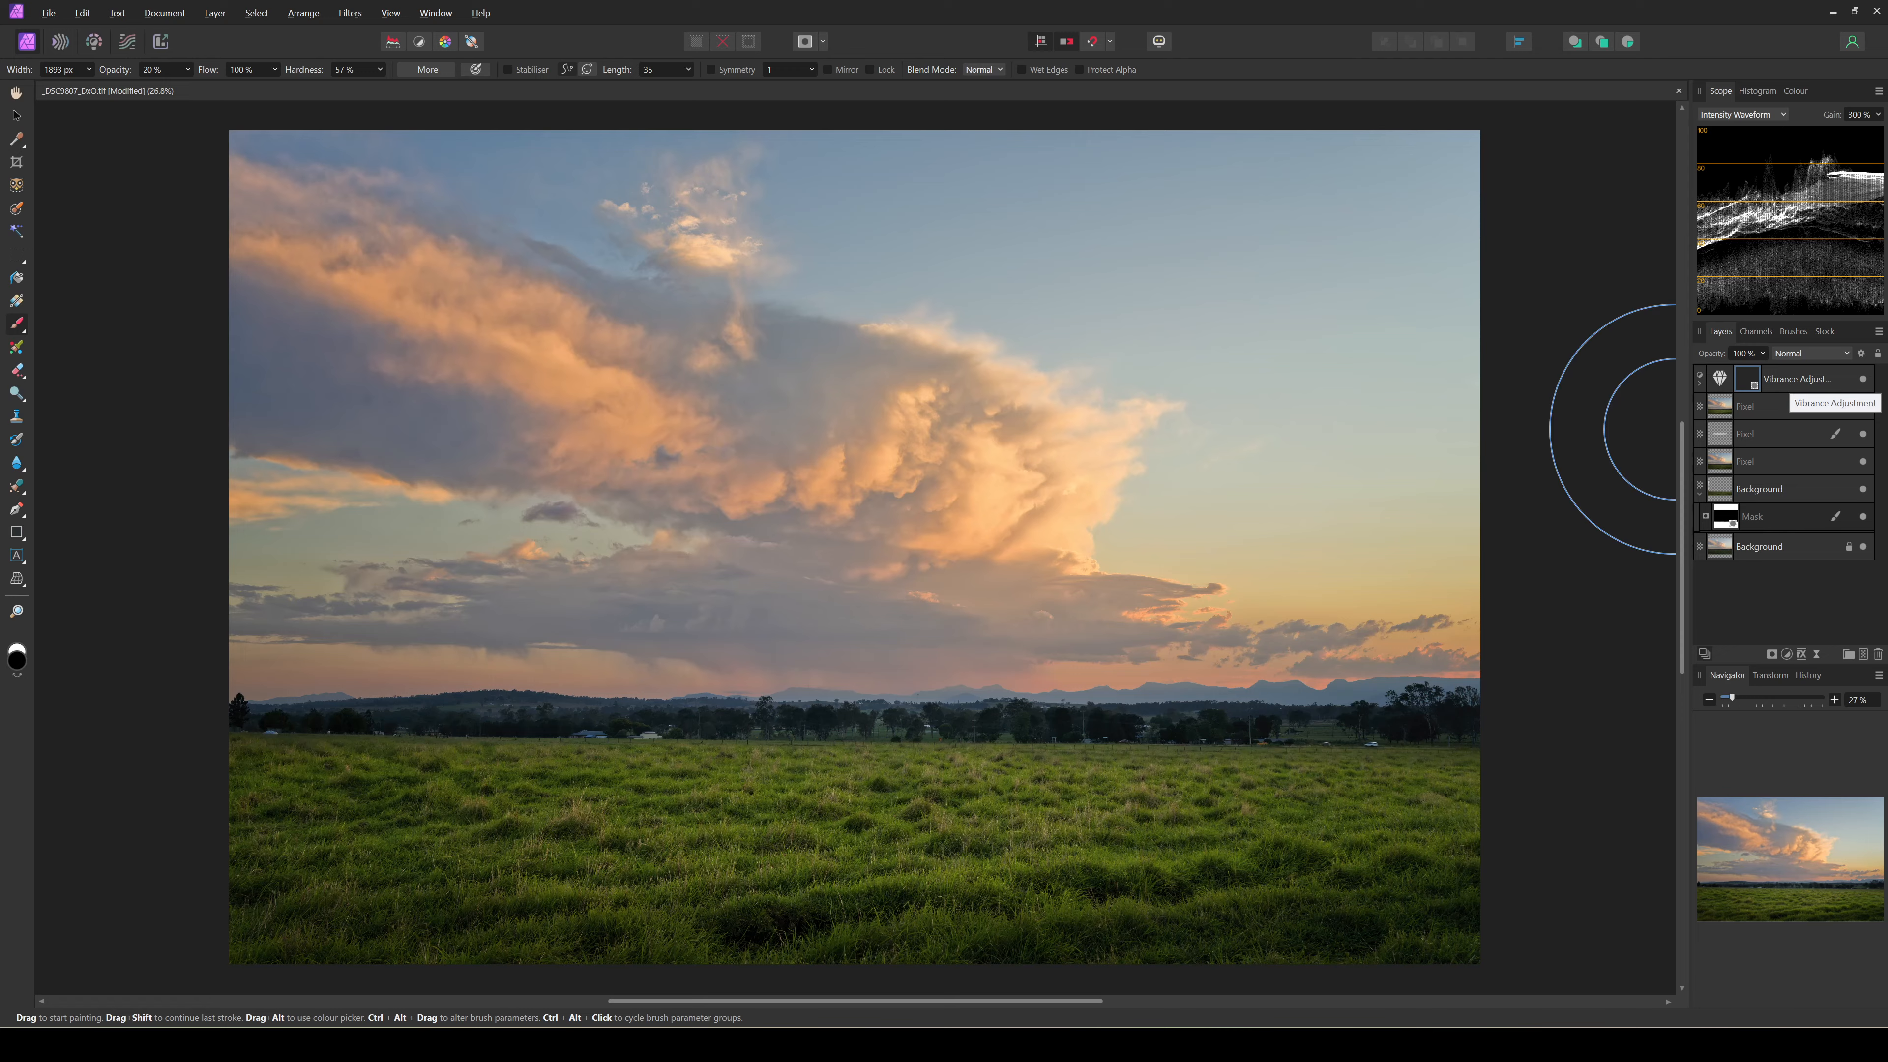
# Merge the visible content into a new pixel layer above the Vibrance adjustment and put a second merged copy on top.
pyautogui.hotkey('ctrl', 'shift', 'n')
pyautogui.press('z')
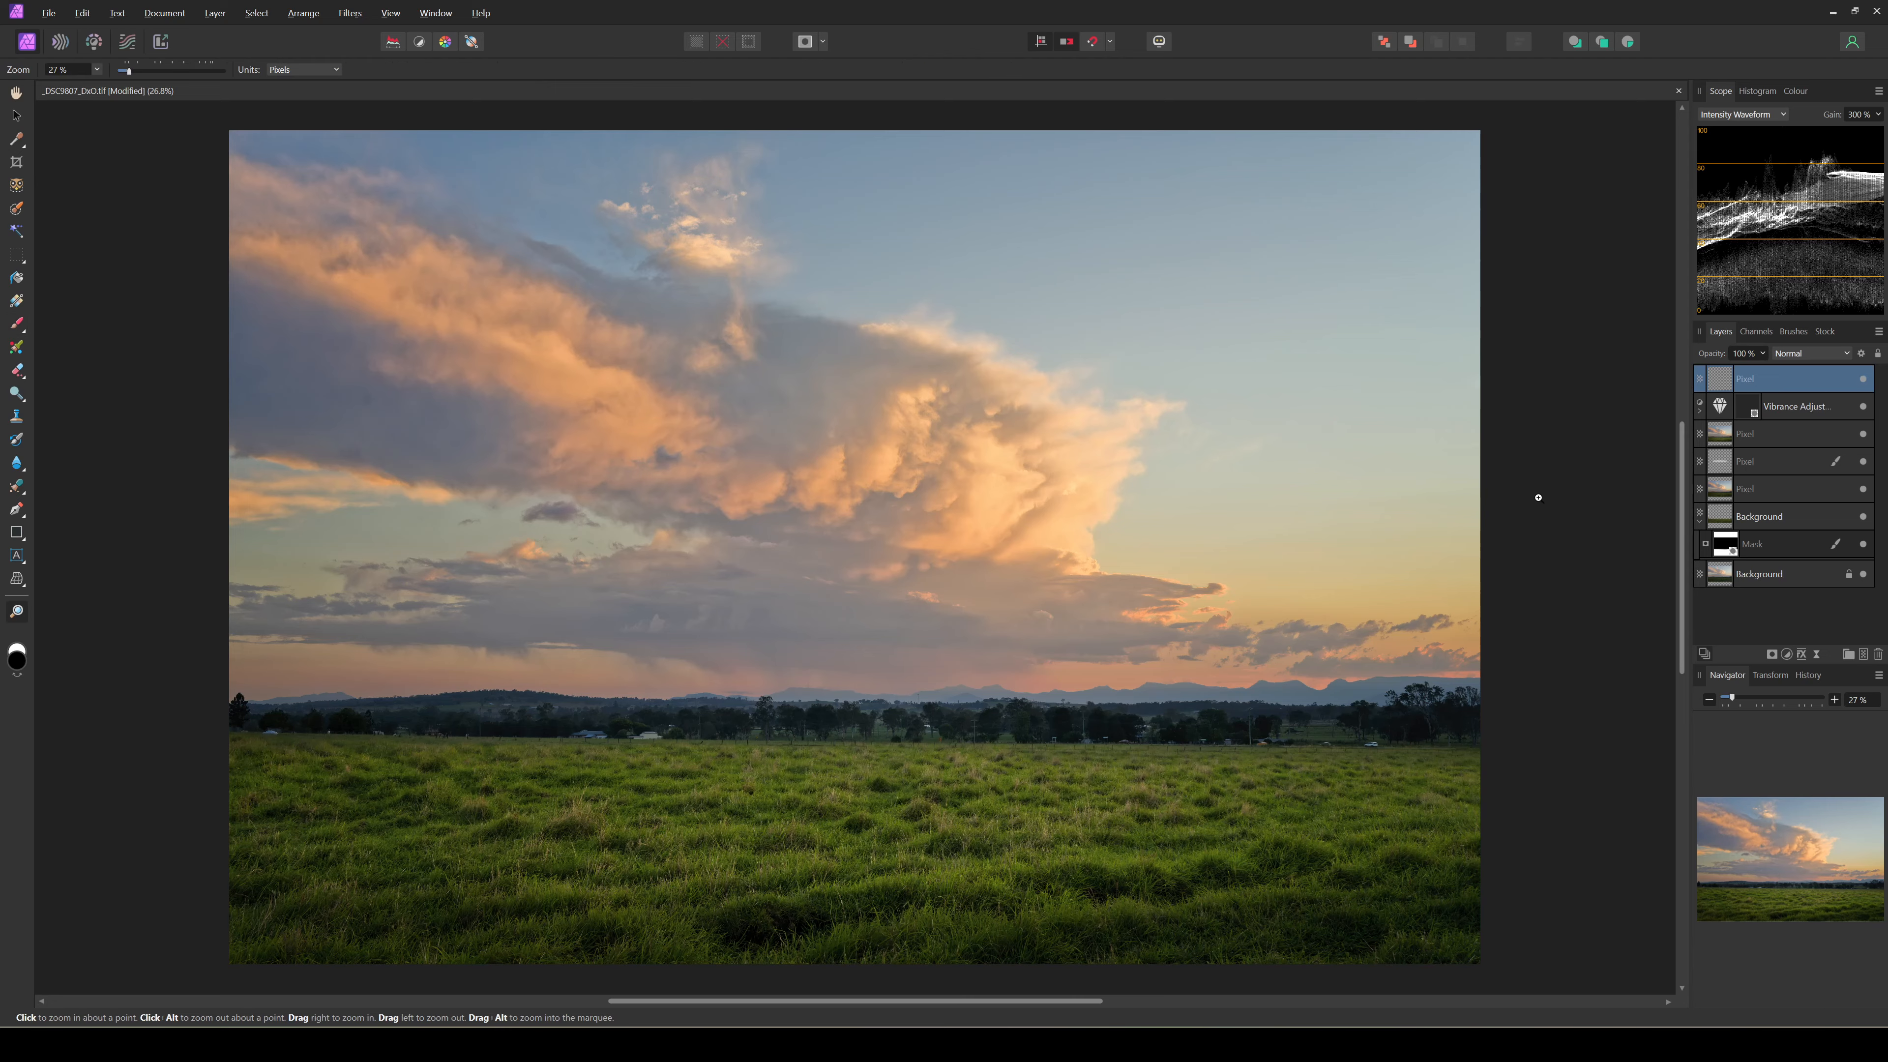
pyautogui.hotkey('ctrl', 'shift', 'n')
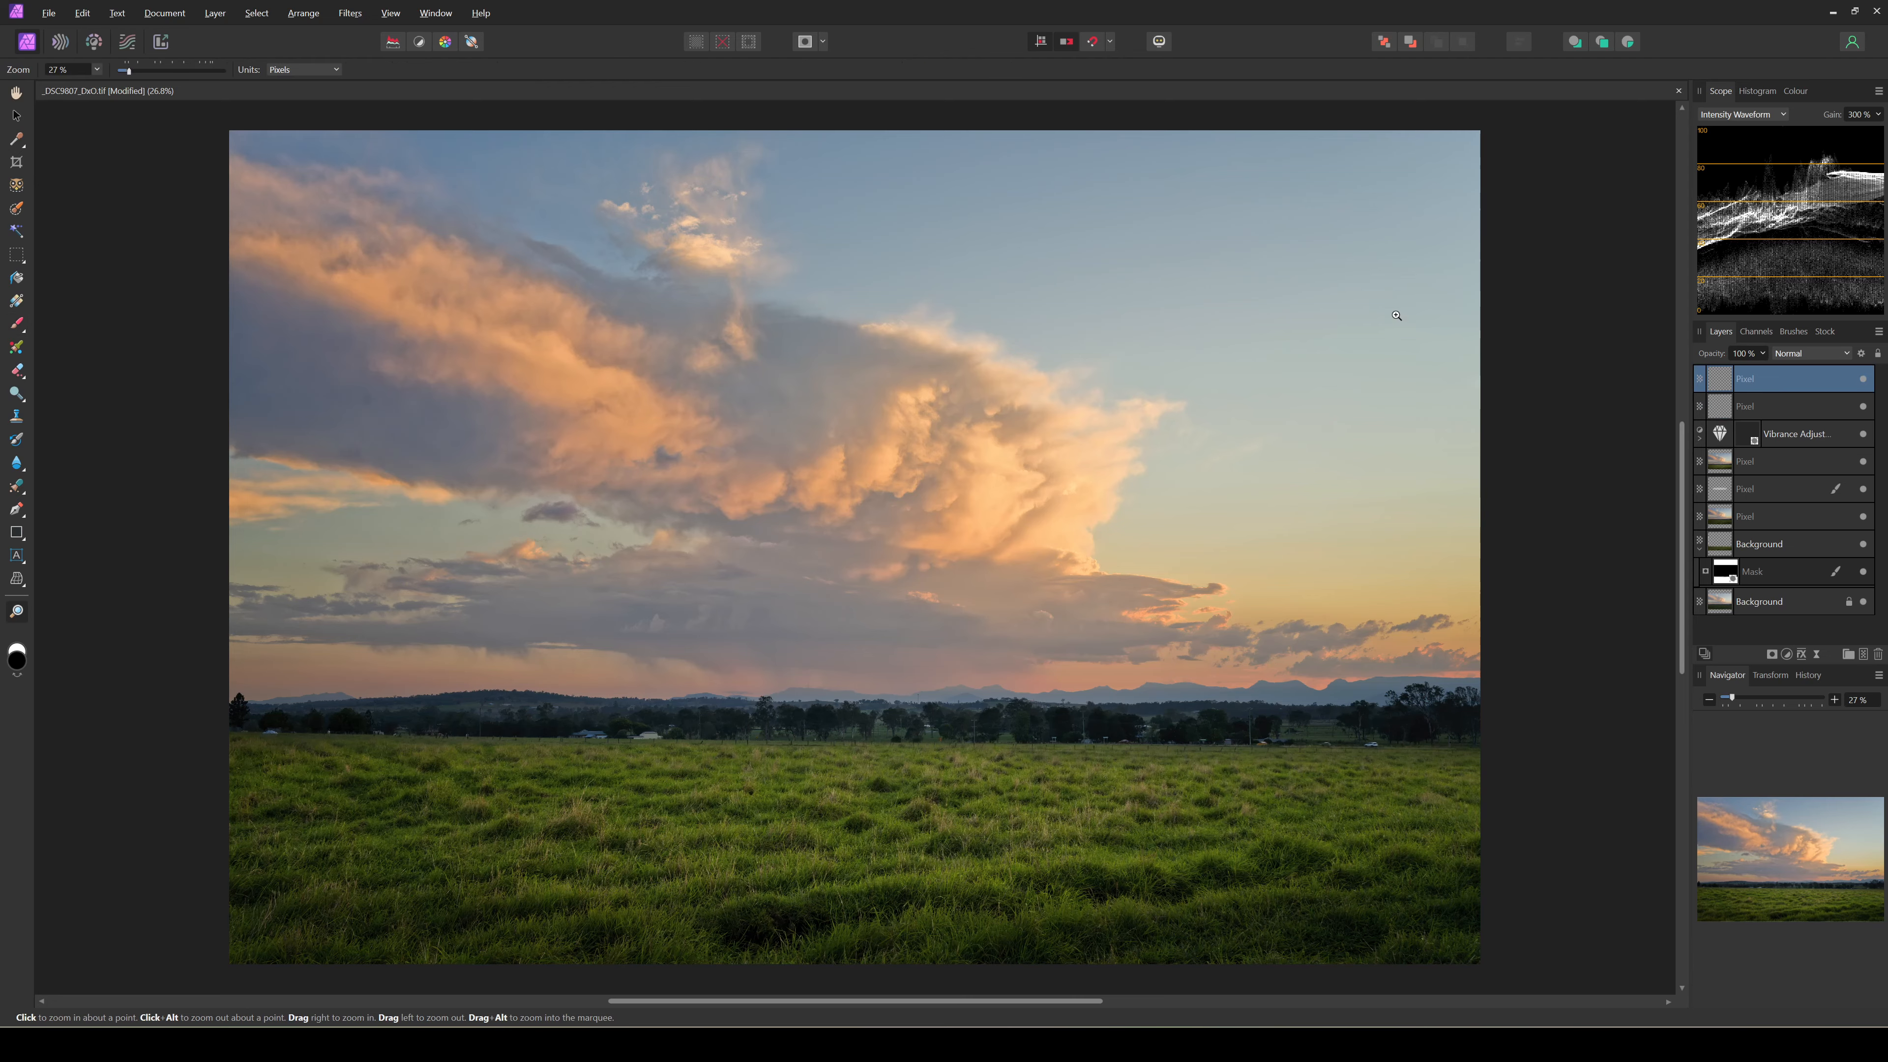
# Apply a Gaussian Blur with a radius of 41.1 px to the topmost pixel layer.
pyautogui.click(341, 14)
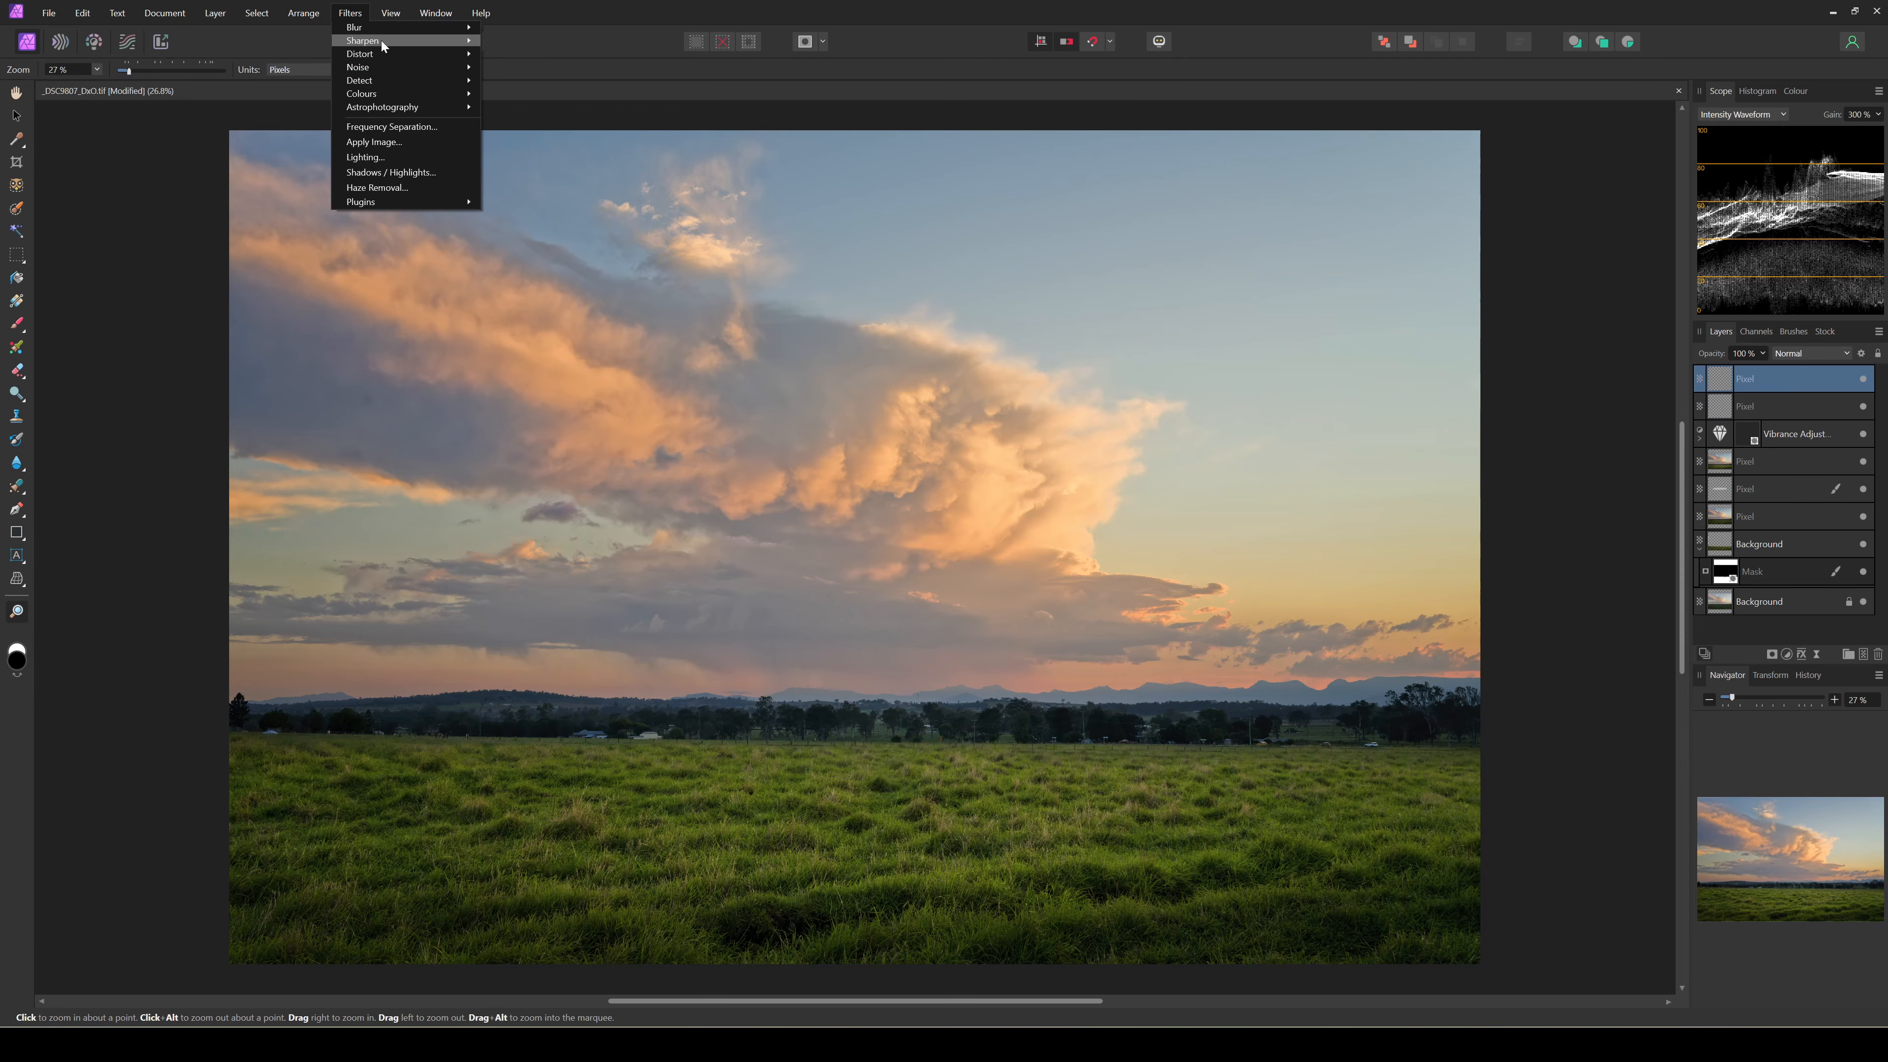
pyautogui.moveTo(392, 31)
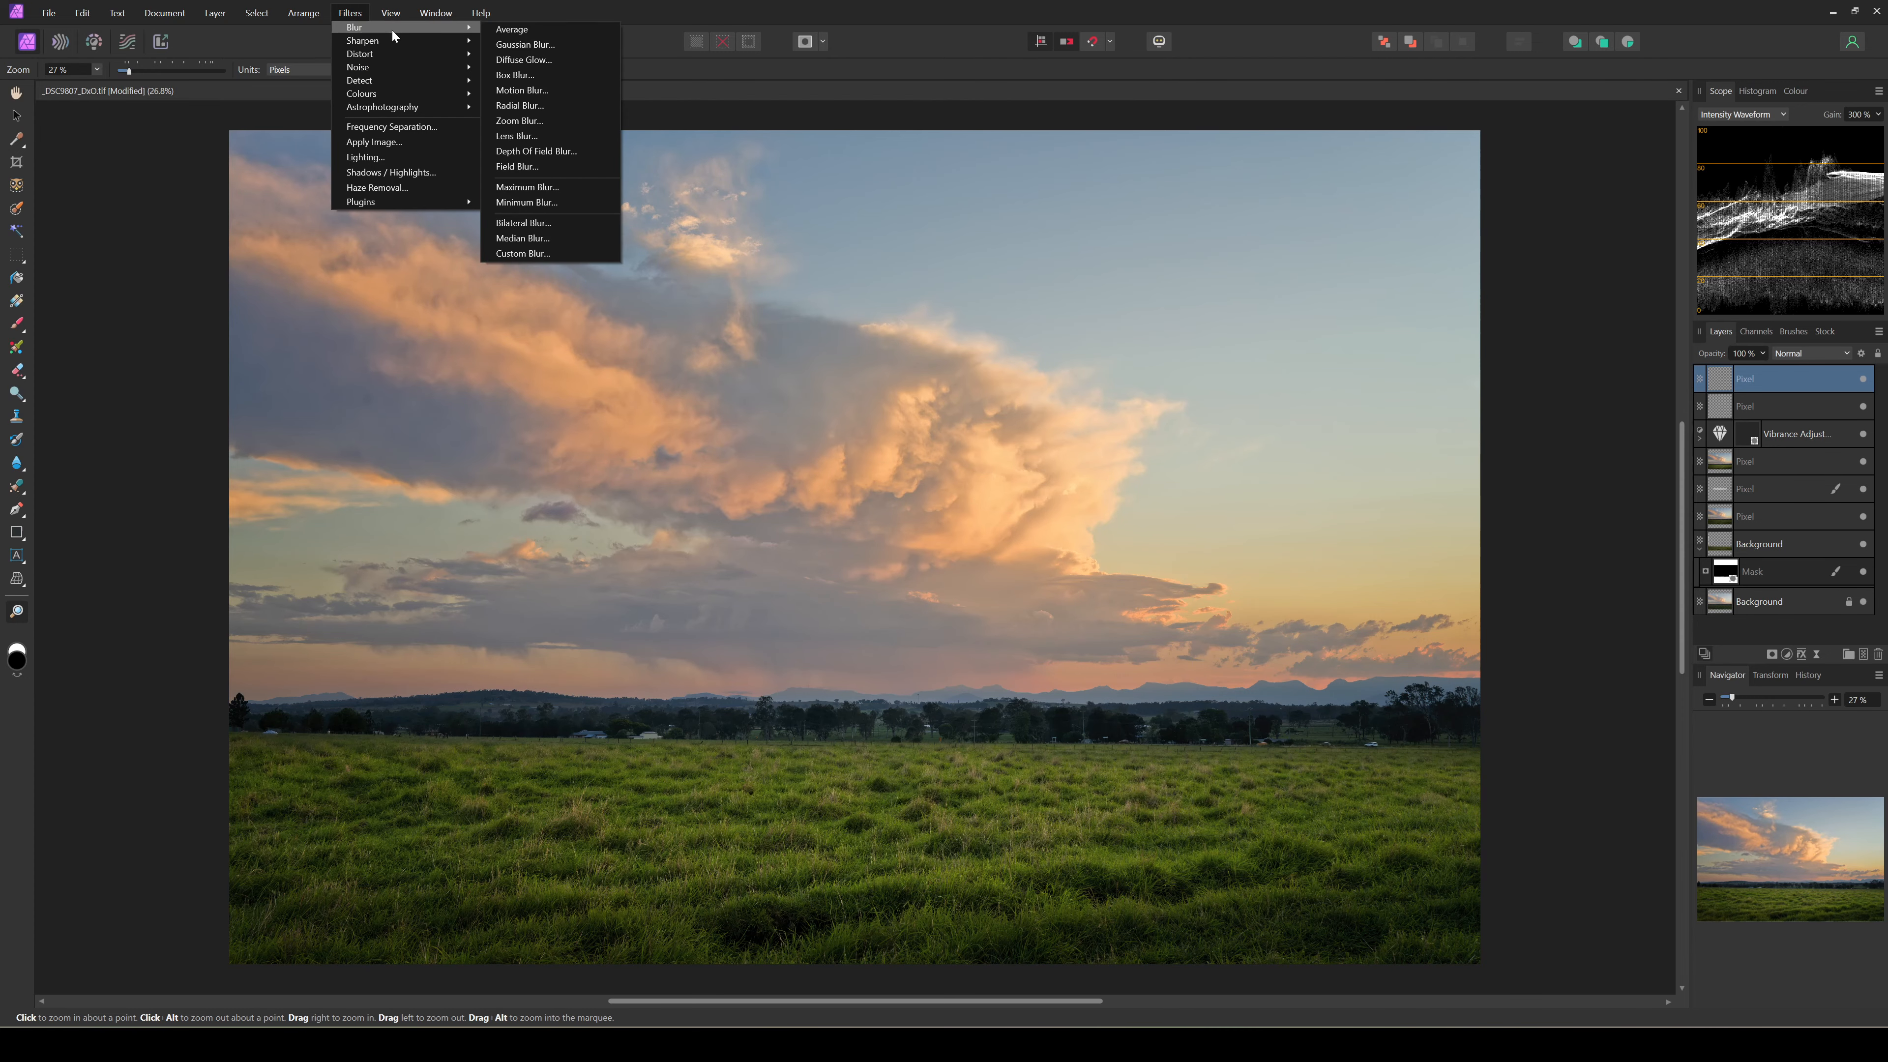
pyautogui.click(514, 44)
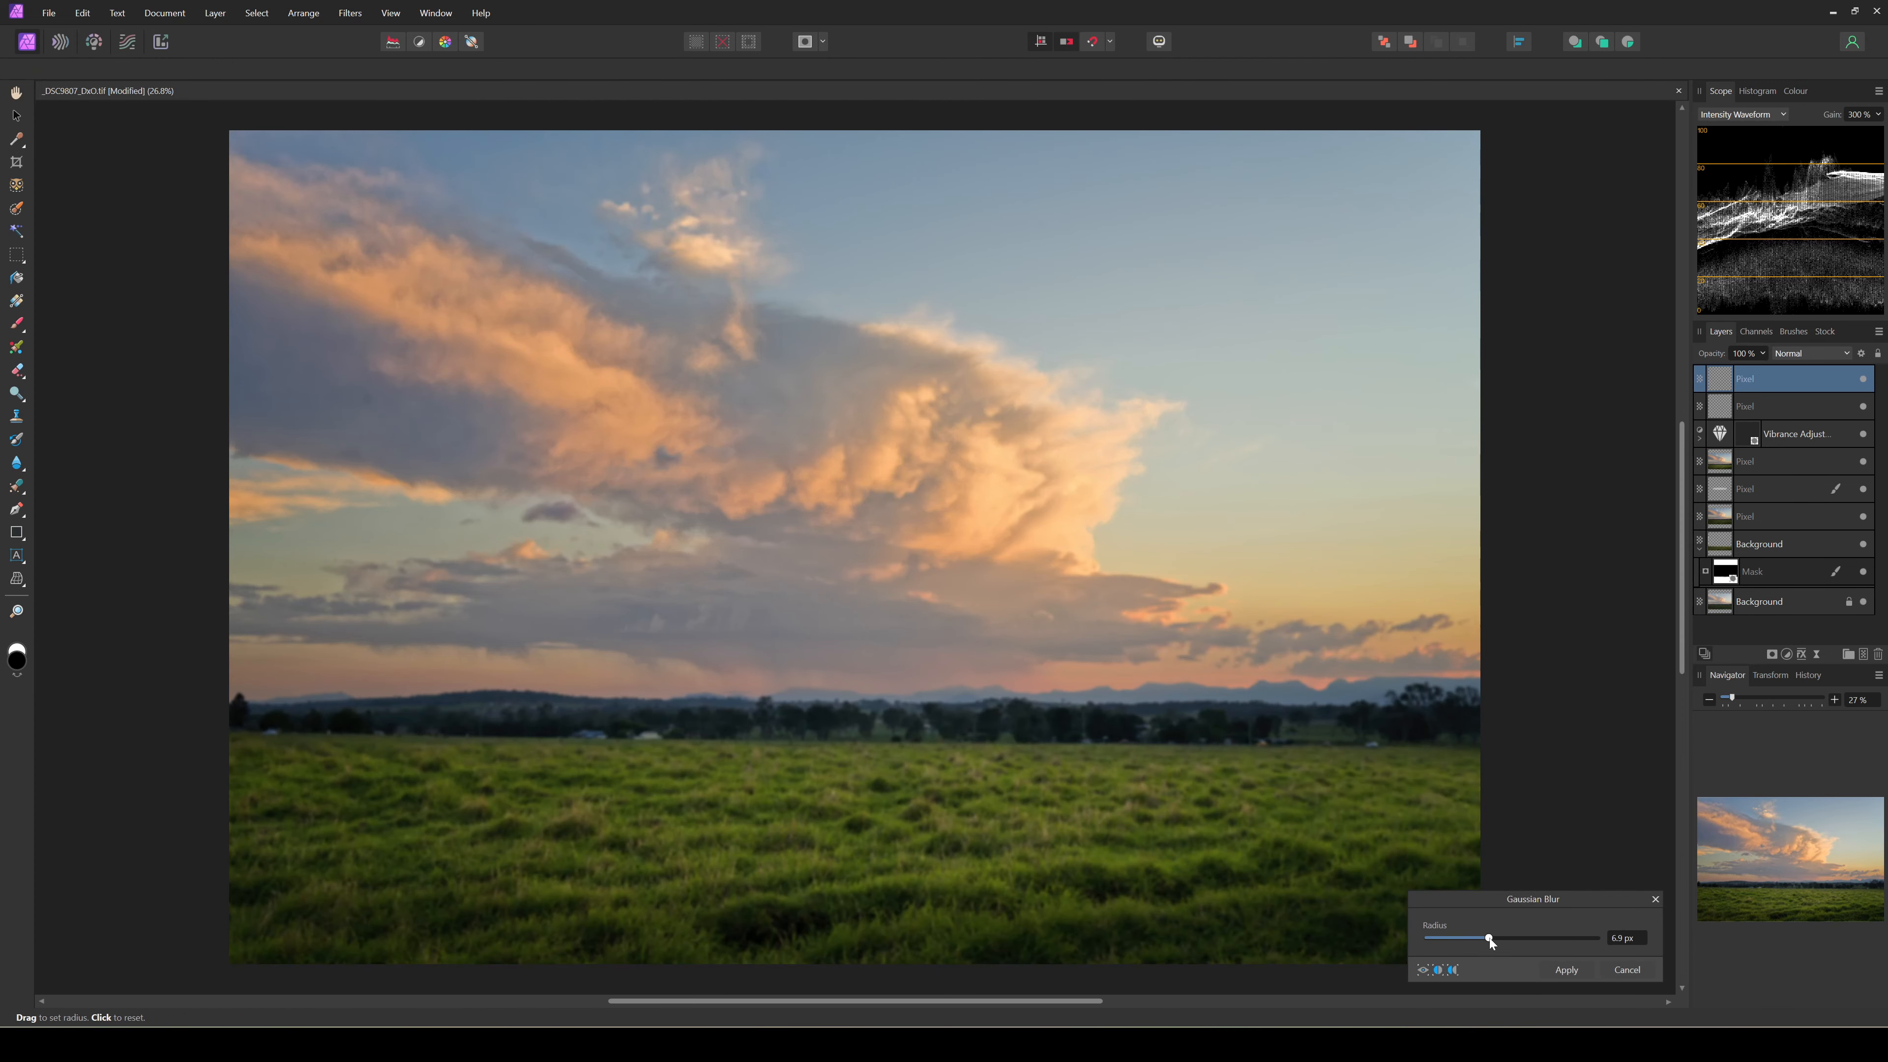
pyautogui.moveTo(1489, 937); pyautogui.dragTo(1560, 939)
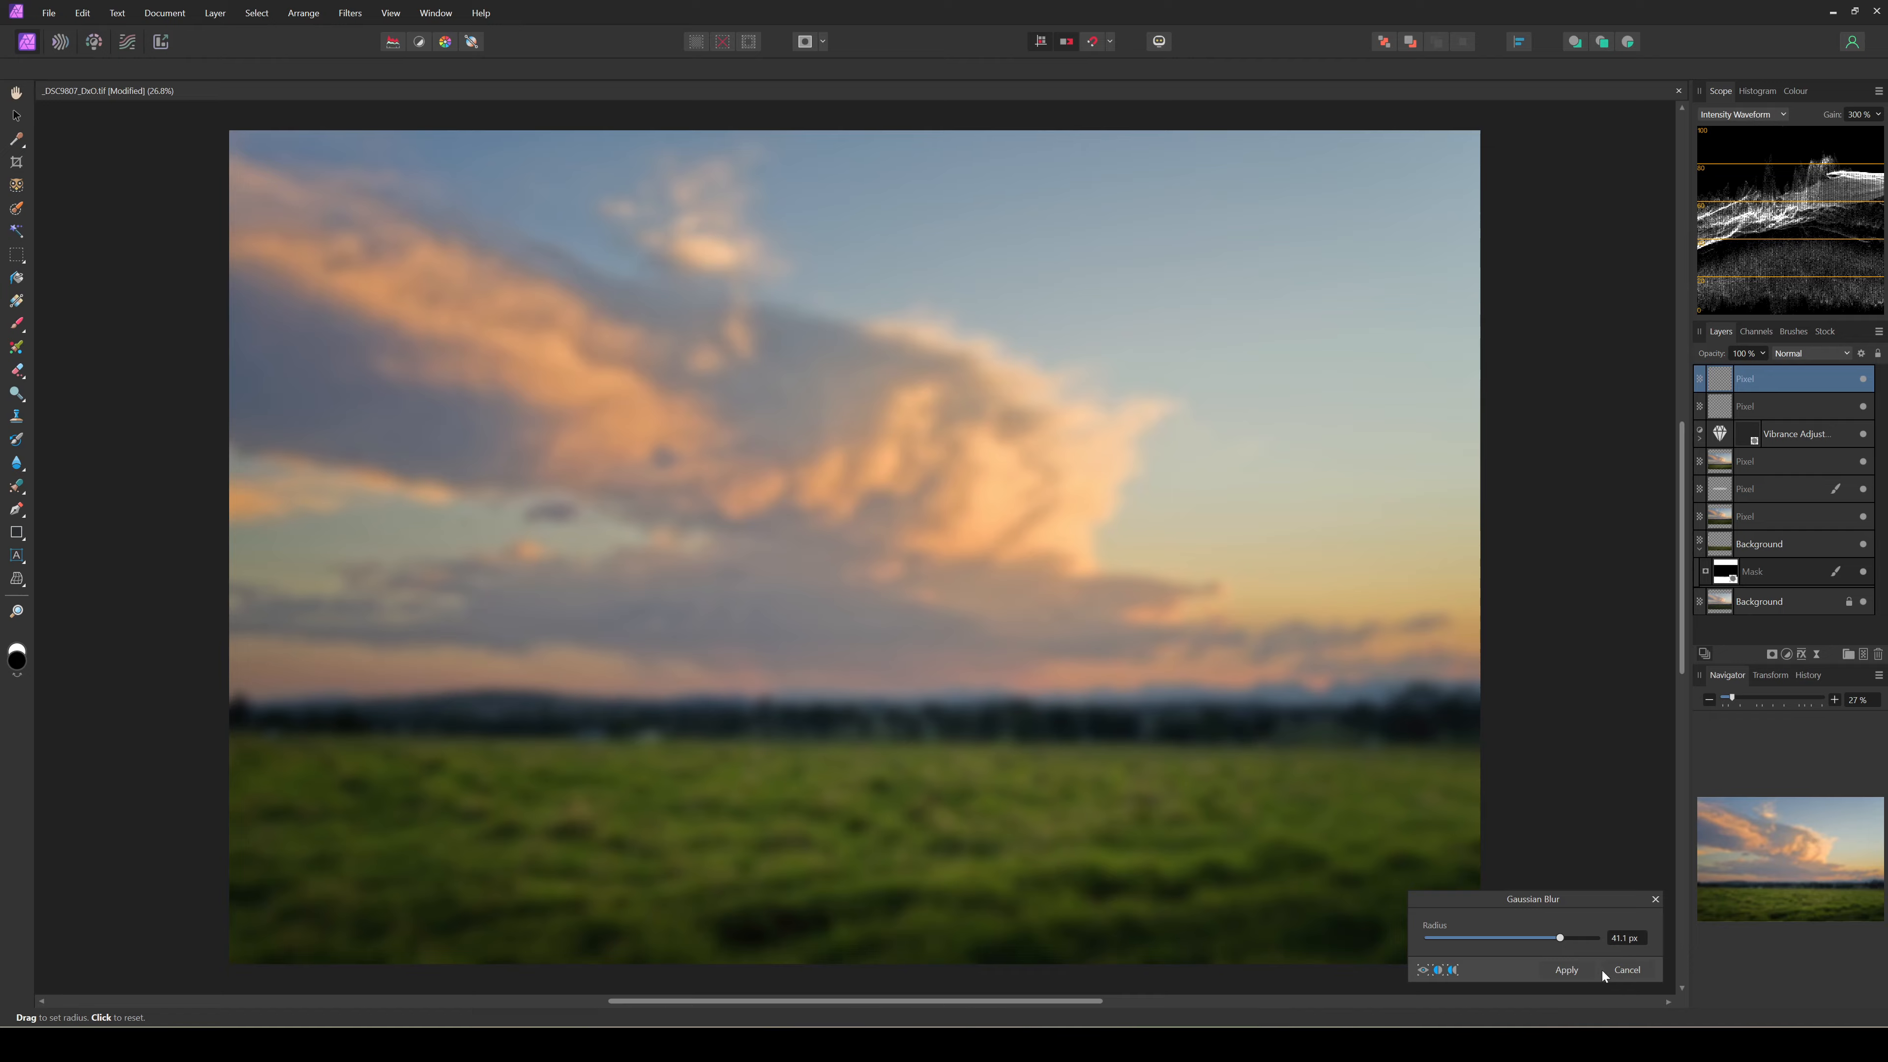
pyautogui.click(1568, 971)
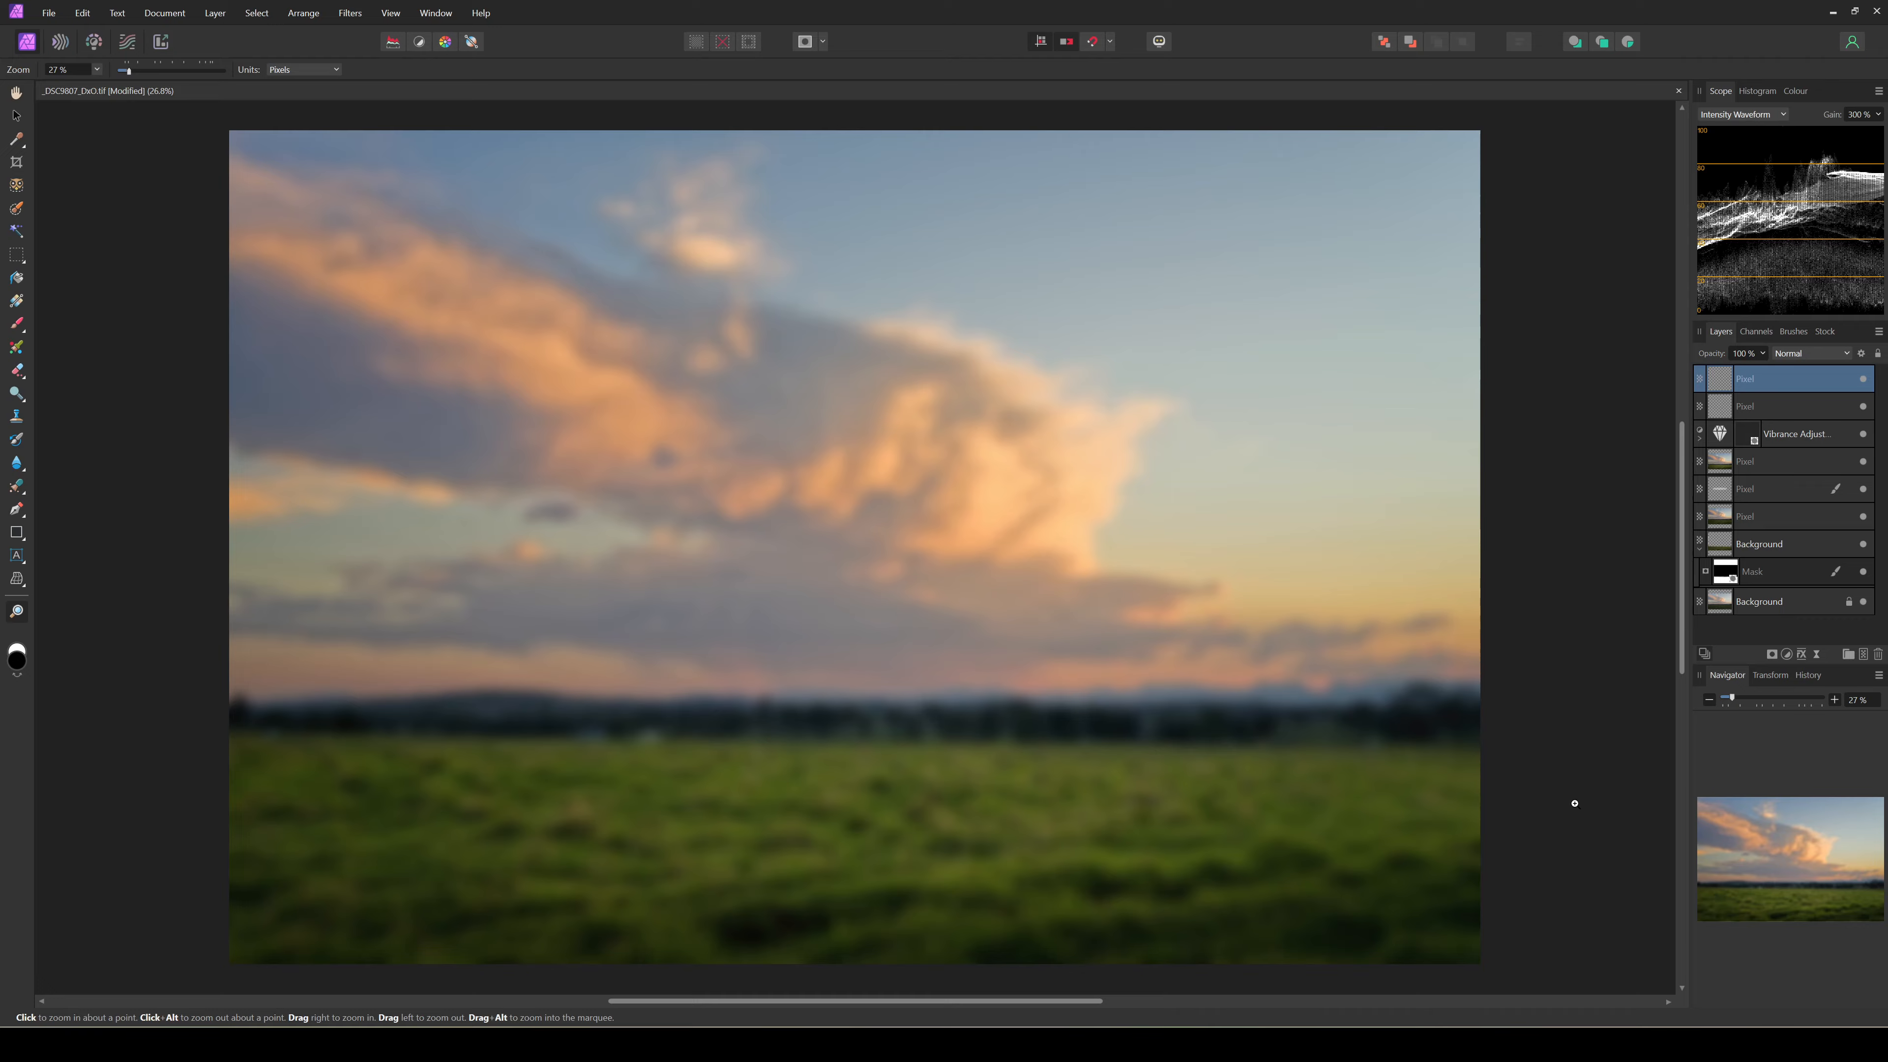
# Add a Brightness / Contrast adjustment nested inside the blurred pixel layer.
pyautogui.click(1788, 652)
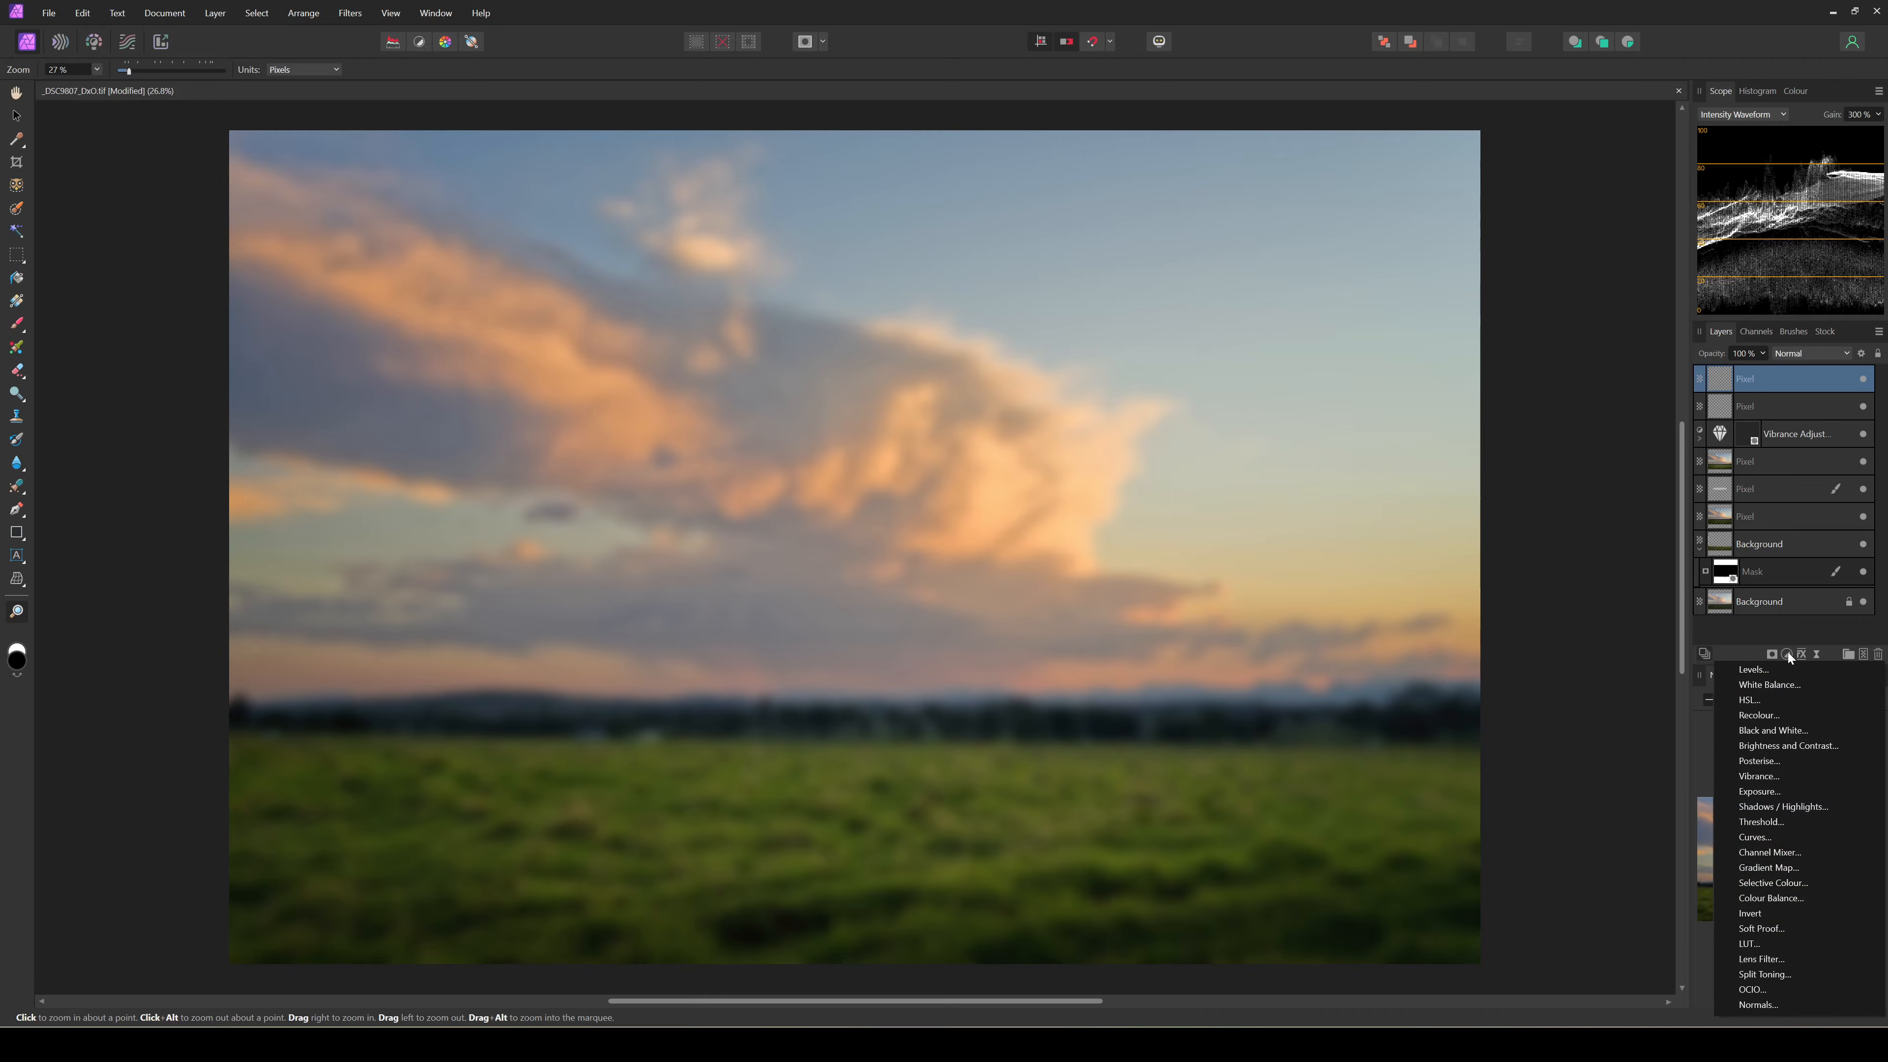
pyautogui.click(1809, 744)
pyautogui.moveTo(1811, 373); pyautogui.dragTo(1800, 407)
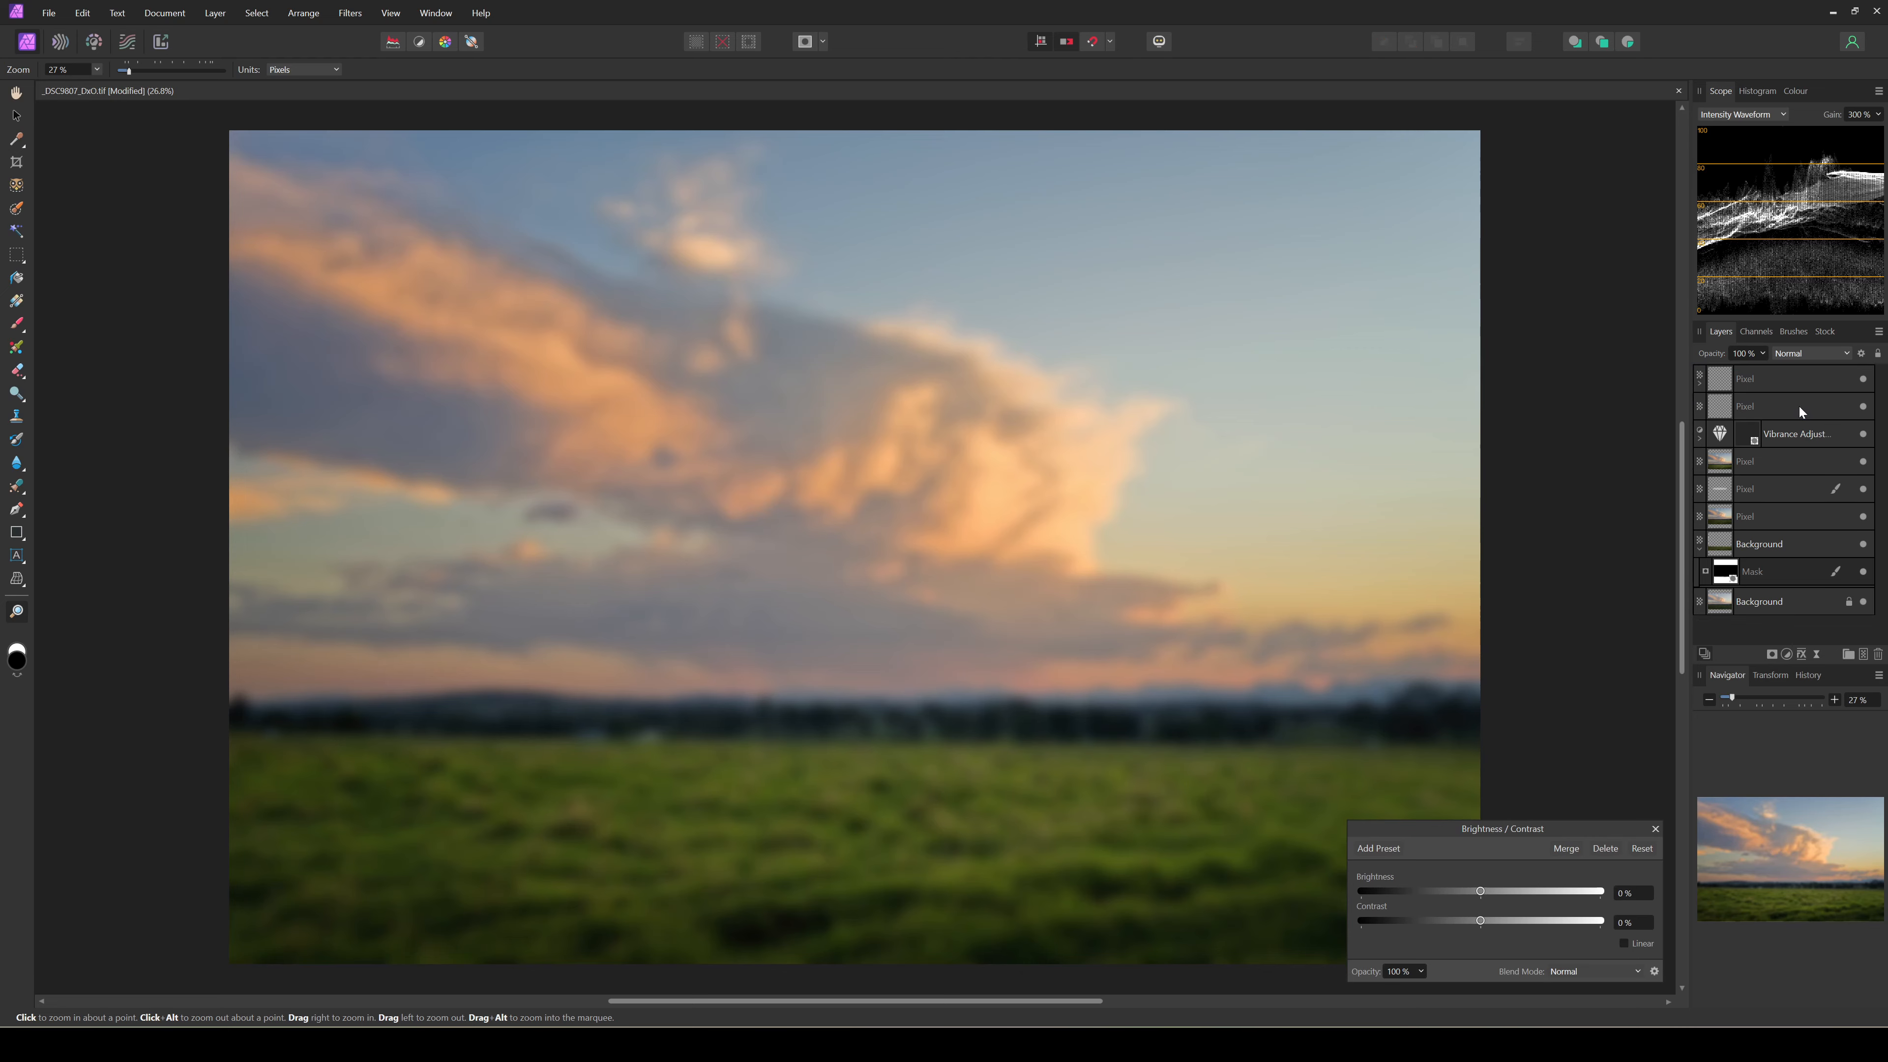
# Set the blurred top pixel layer's opacity to 12%.
pyautogui.click(1789, 380)
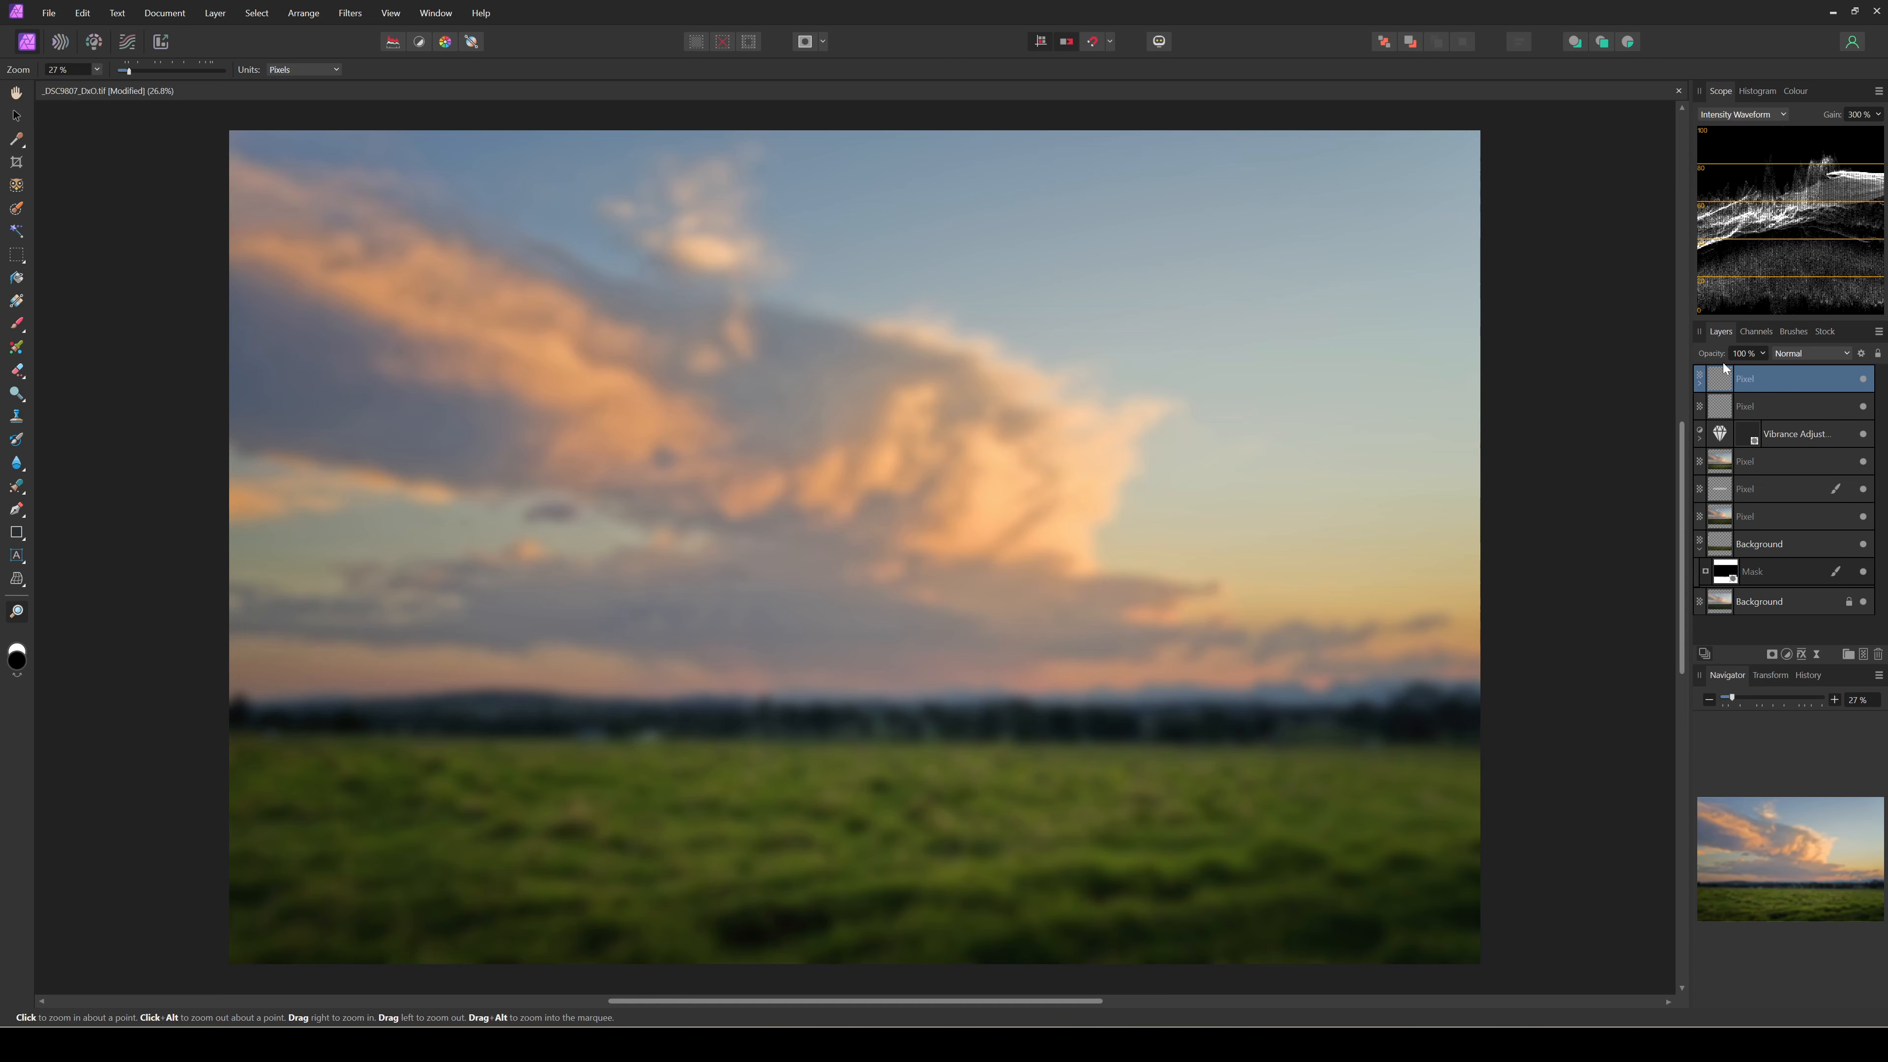
pyautogui.click(1739, 354)
pyautogui.write('12')
pyautogui.press('Return')
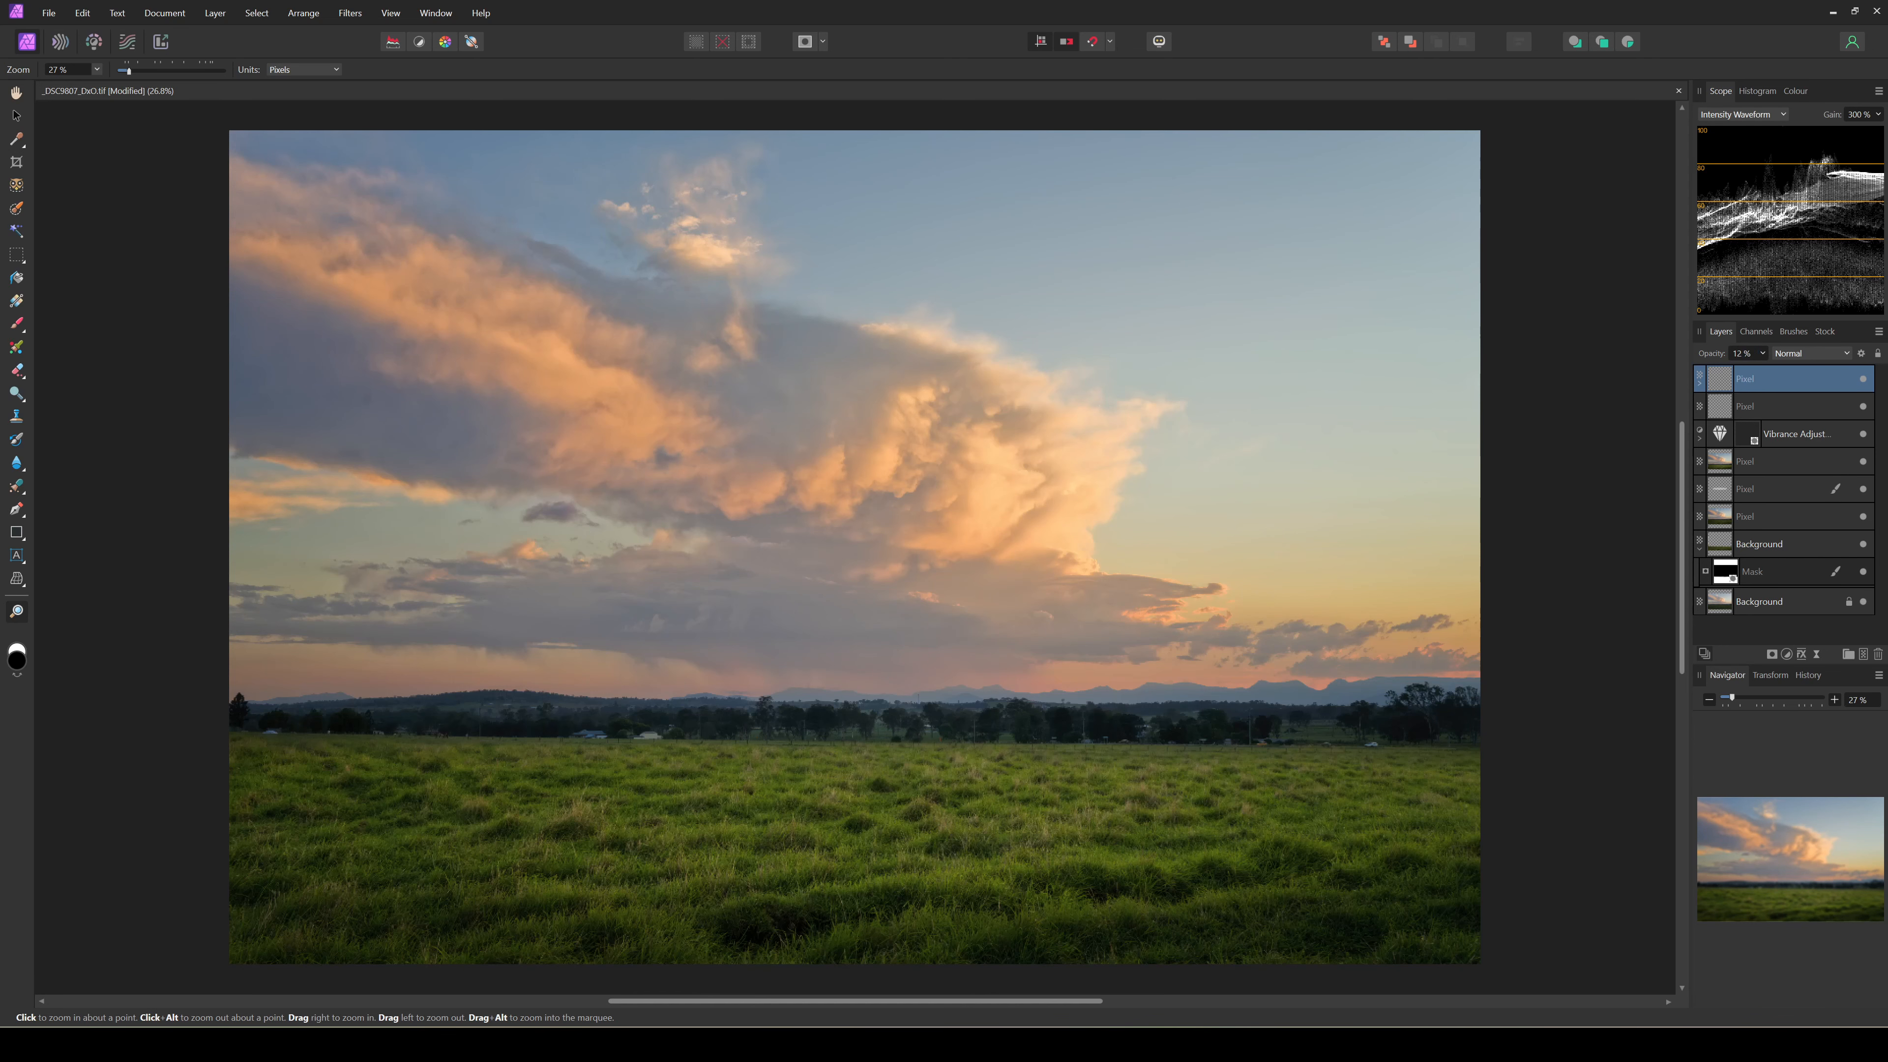
# Open the Brightness / Contrast adjustment nested in the blurred layer and raise its contrast strongly and its brightness moderately.
pyautogui.click(1700, 384)
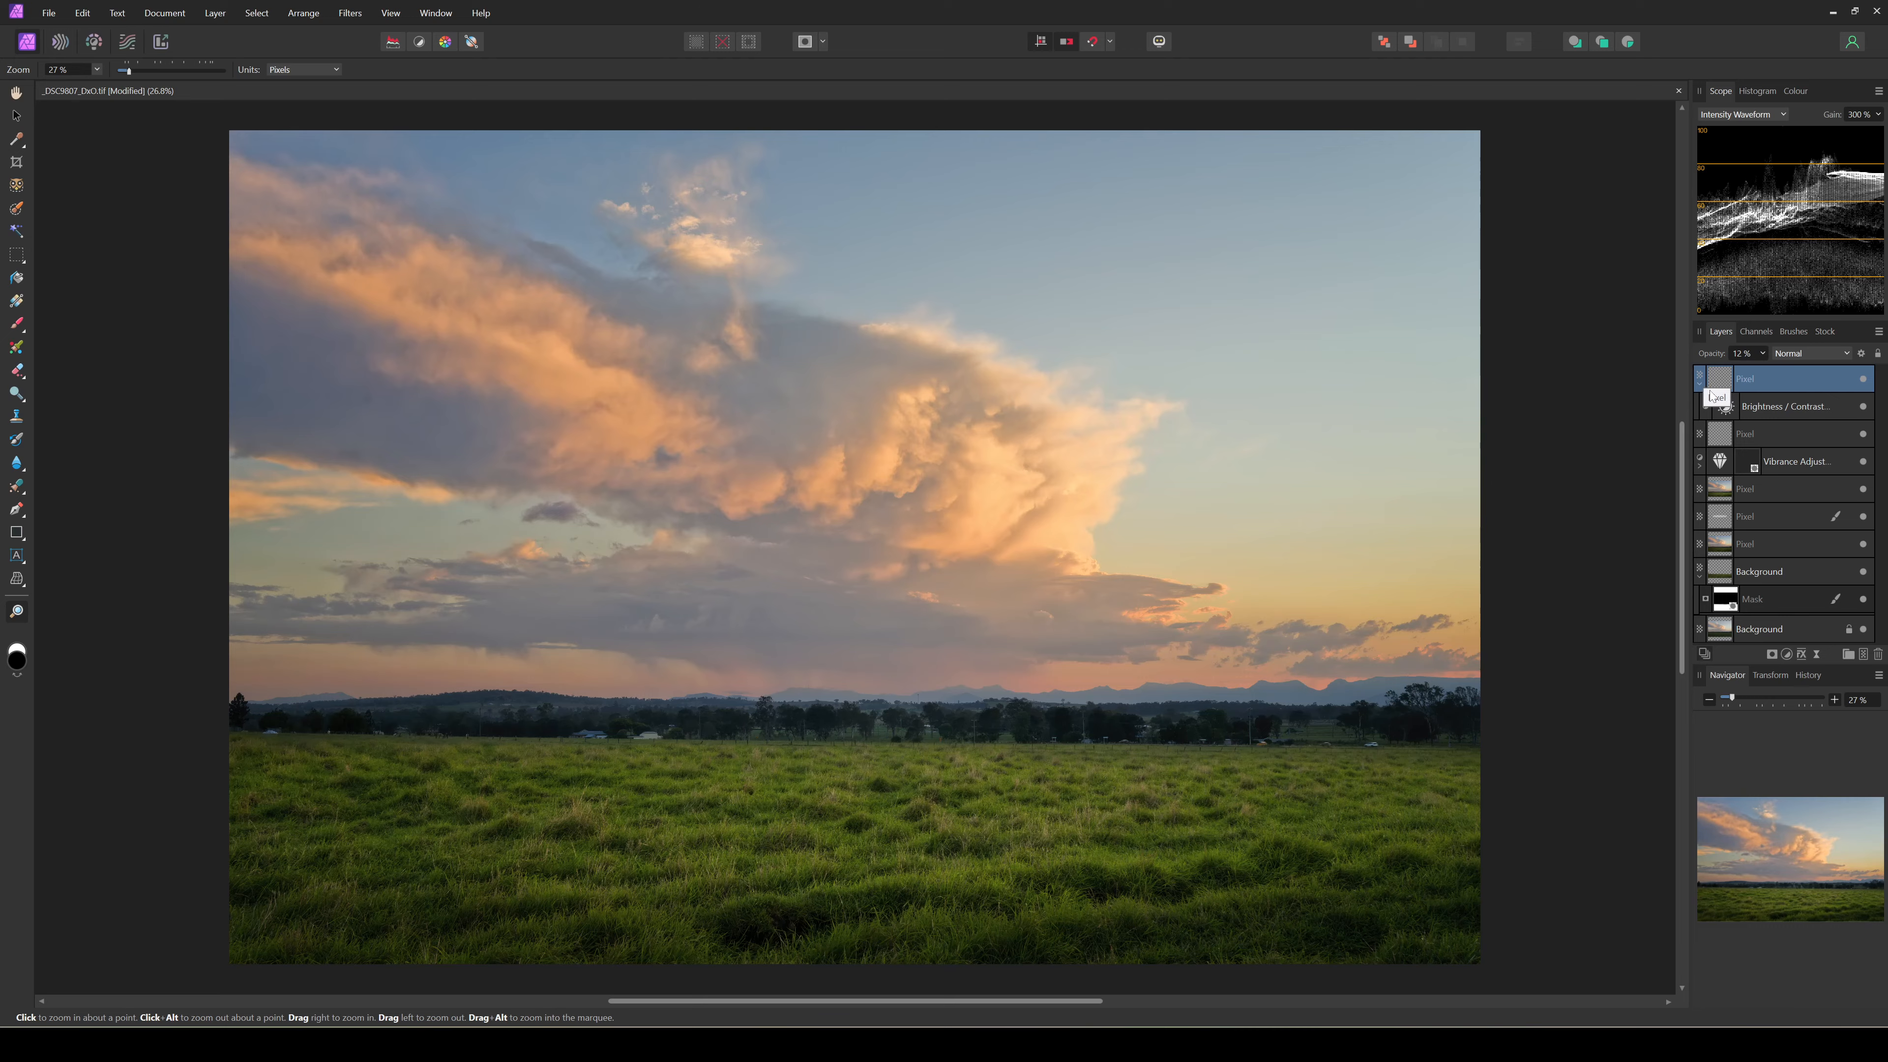
pyautogui.click(1798, 410)
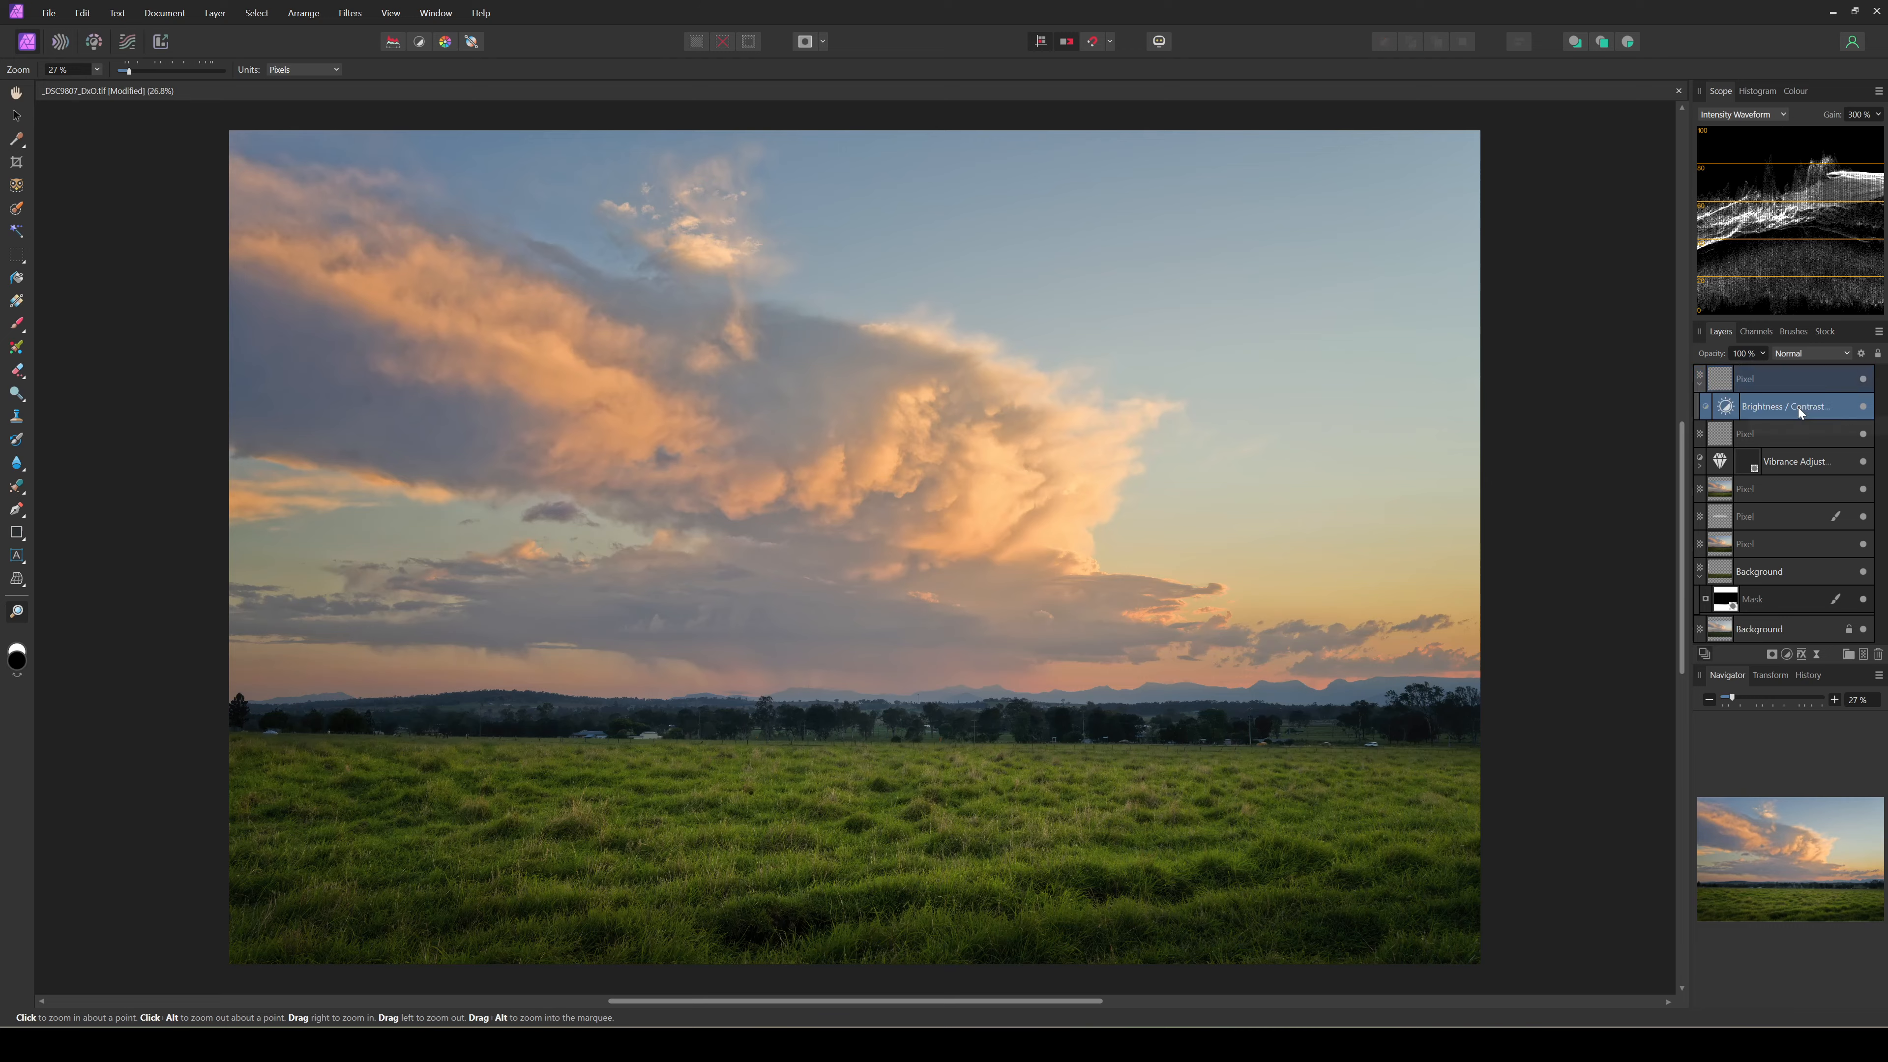
pyautogui.doubleClick(1726, 409)
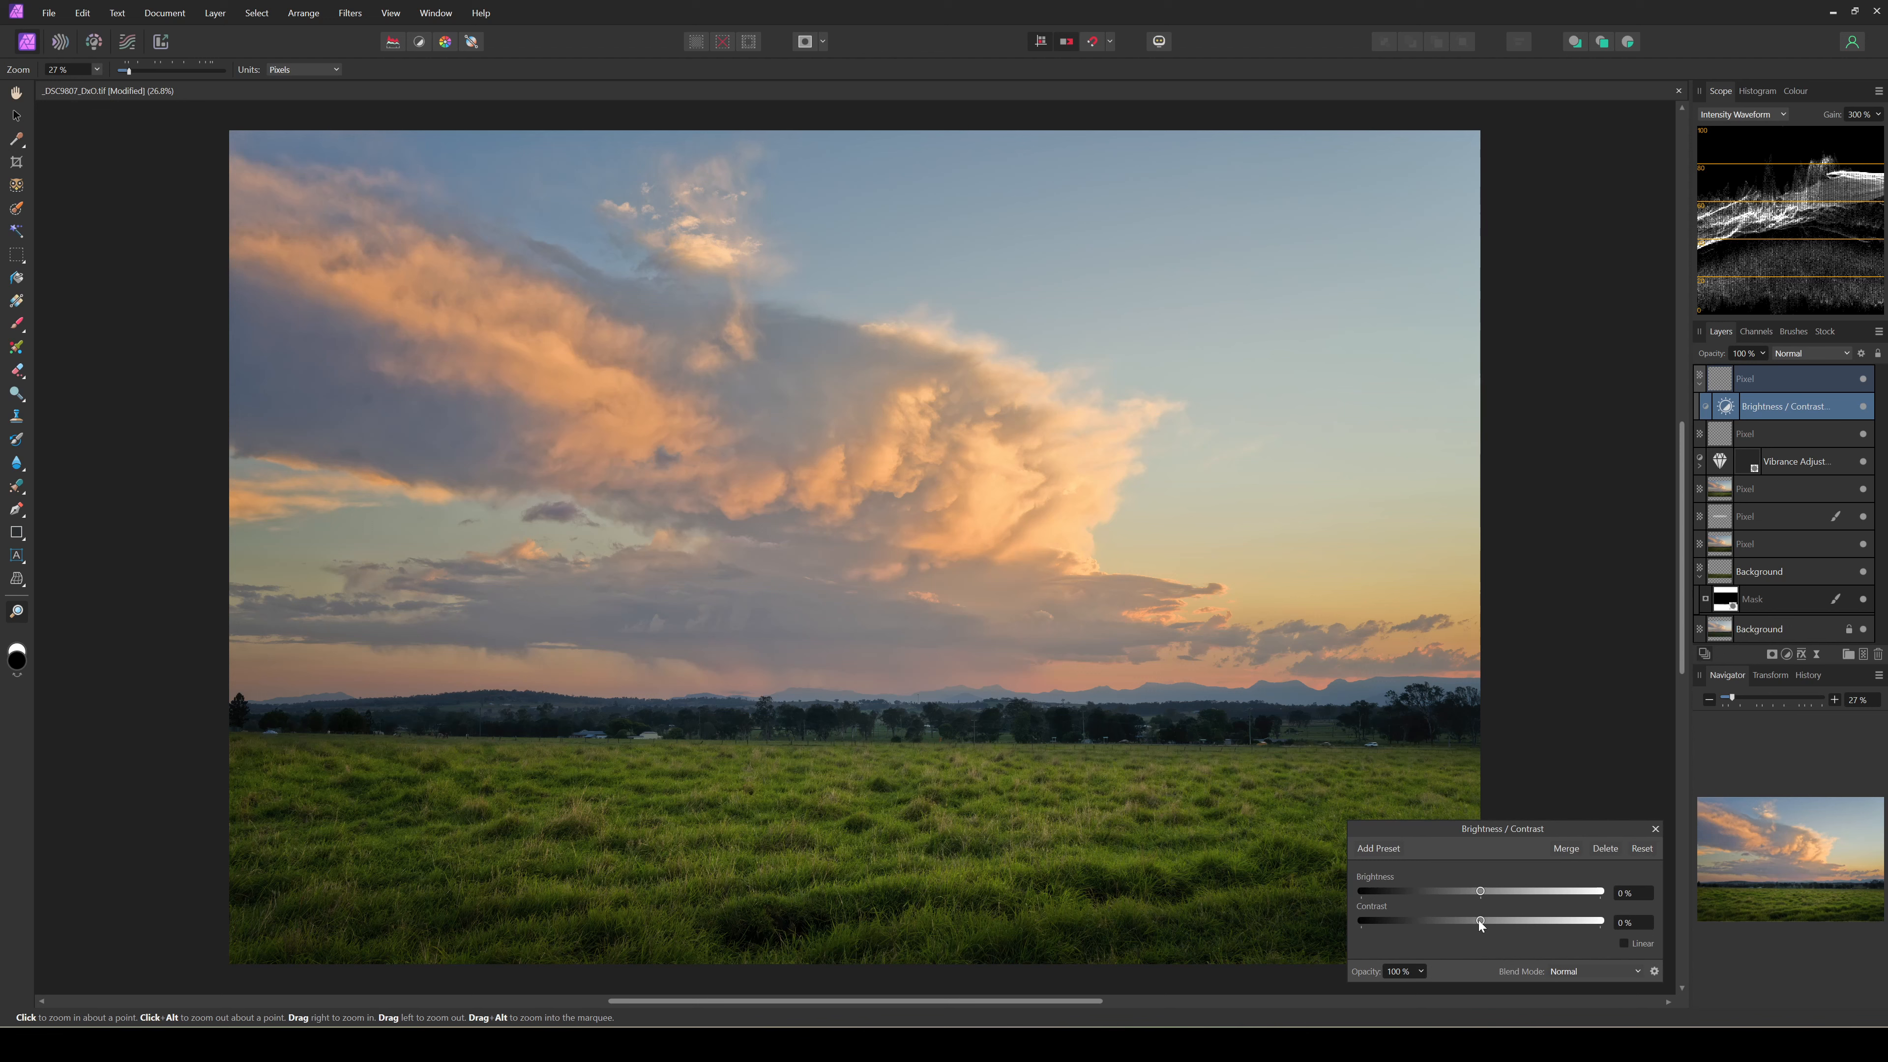
pyautogui.moveTo(1480, 921); pyautogui.dragTo(1557, 910)
pyautogui.moveTo(1480, 891); pyautogui.dragTo(1522, 886)
# Create a merged pixel layer at the top of the stack and merge all layers down into a single Background layer.
pyautogui.click(1801, 388)
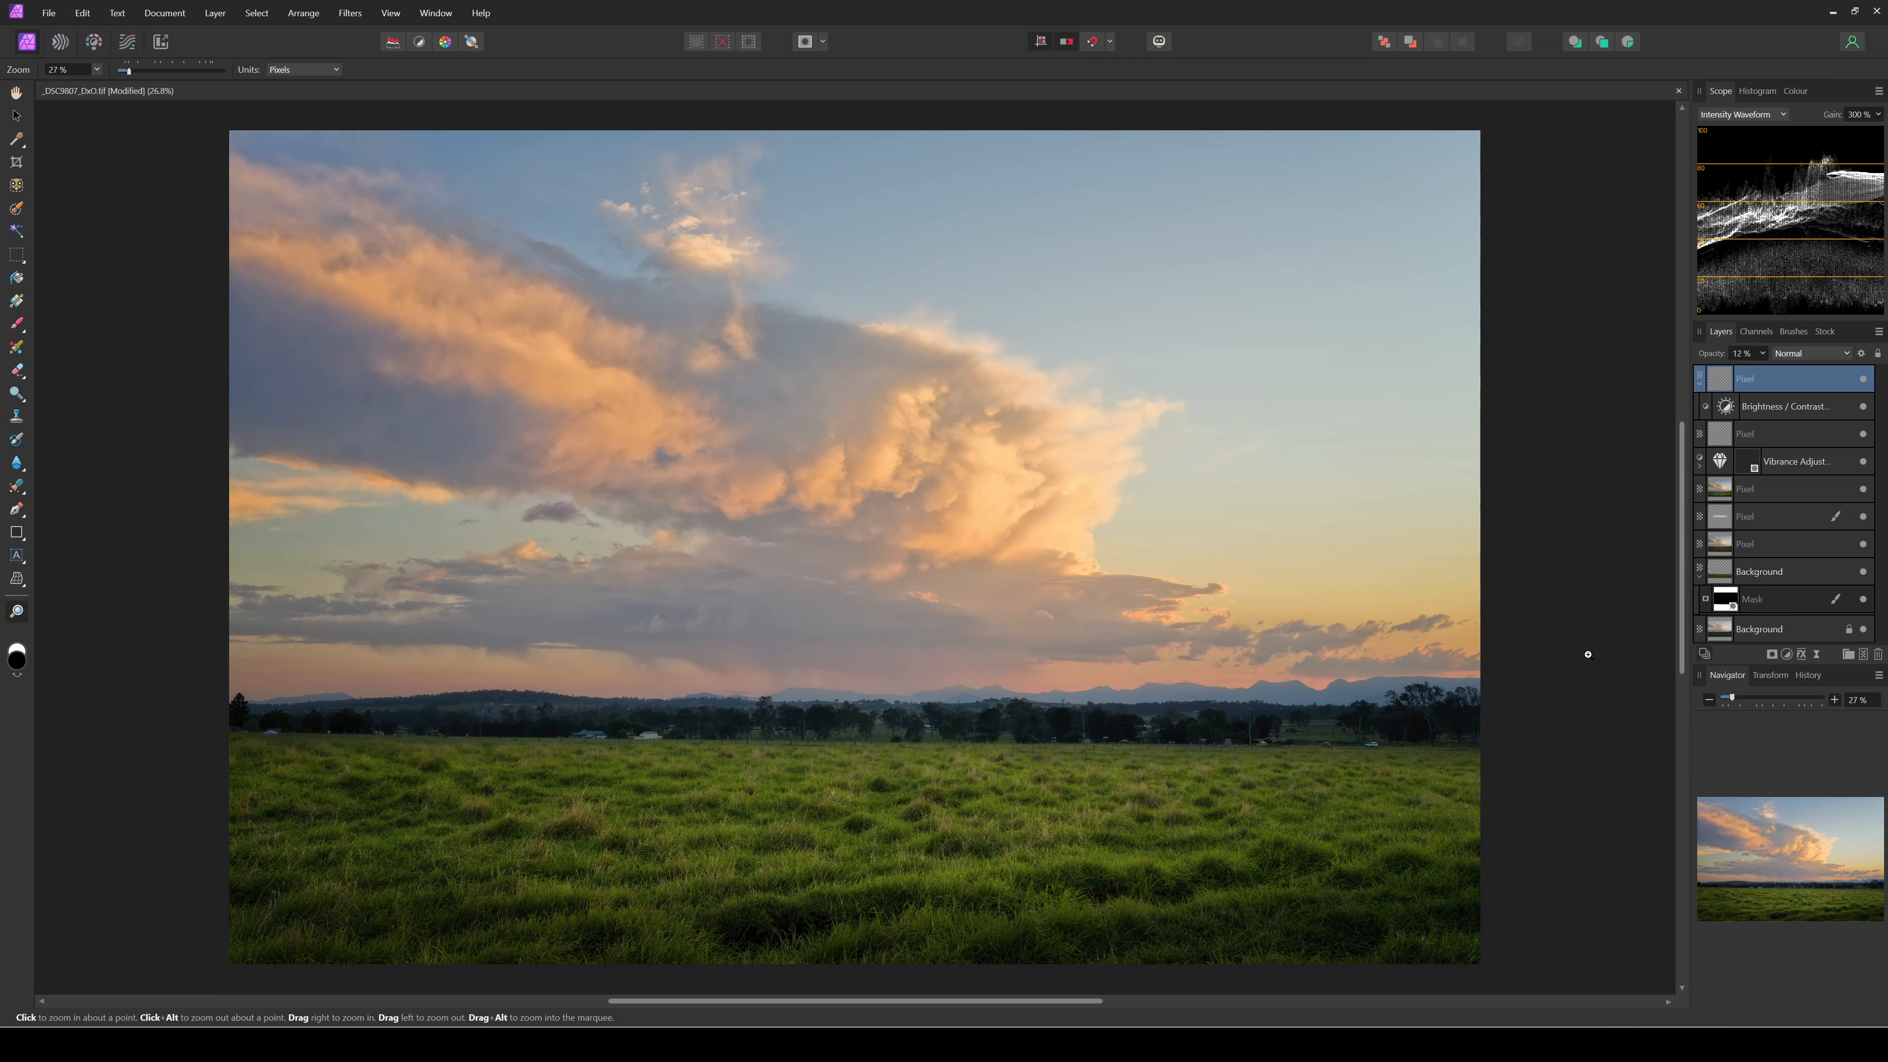
pyautogui.hotkey('ctrl', 'shift', 'n')
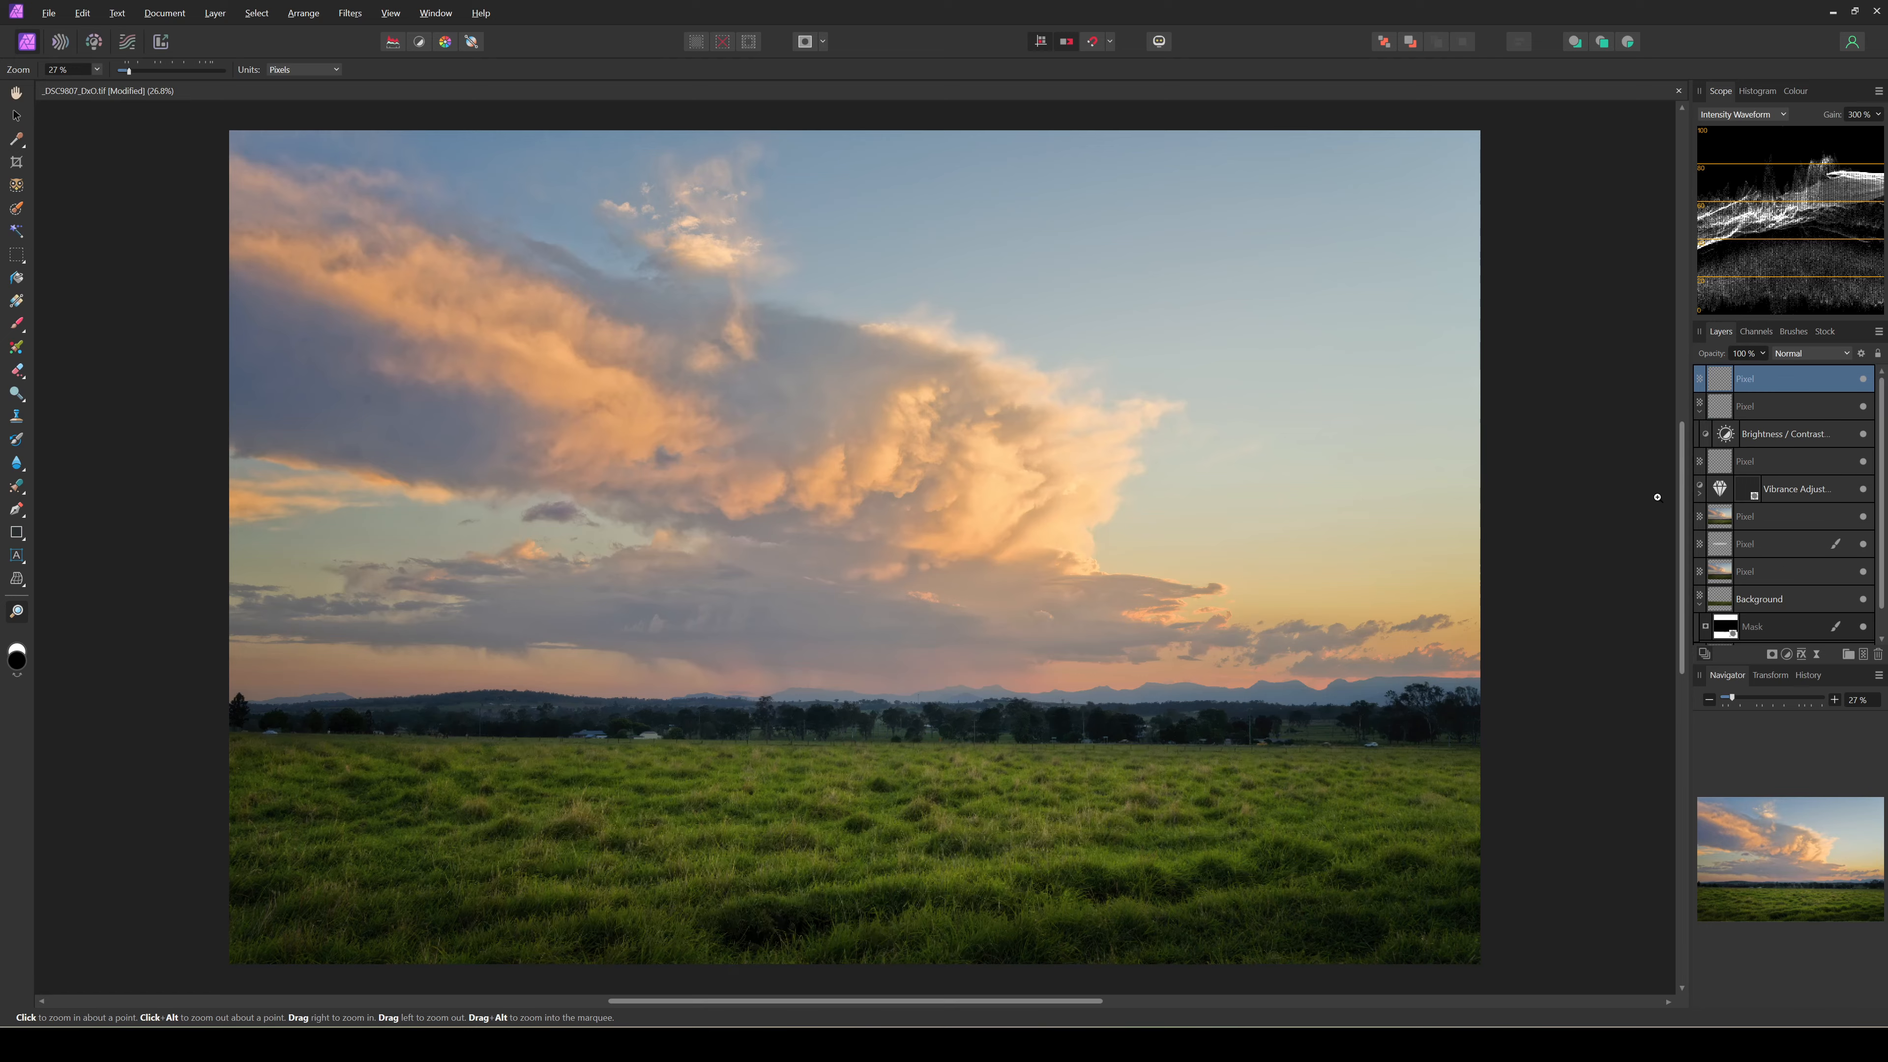
pyautogui.scroll(-1, 1788, 520)
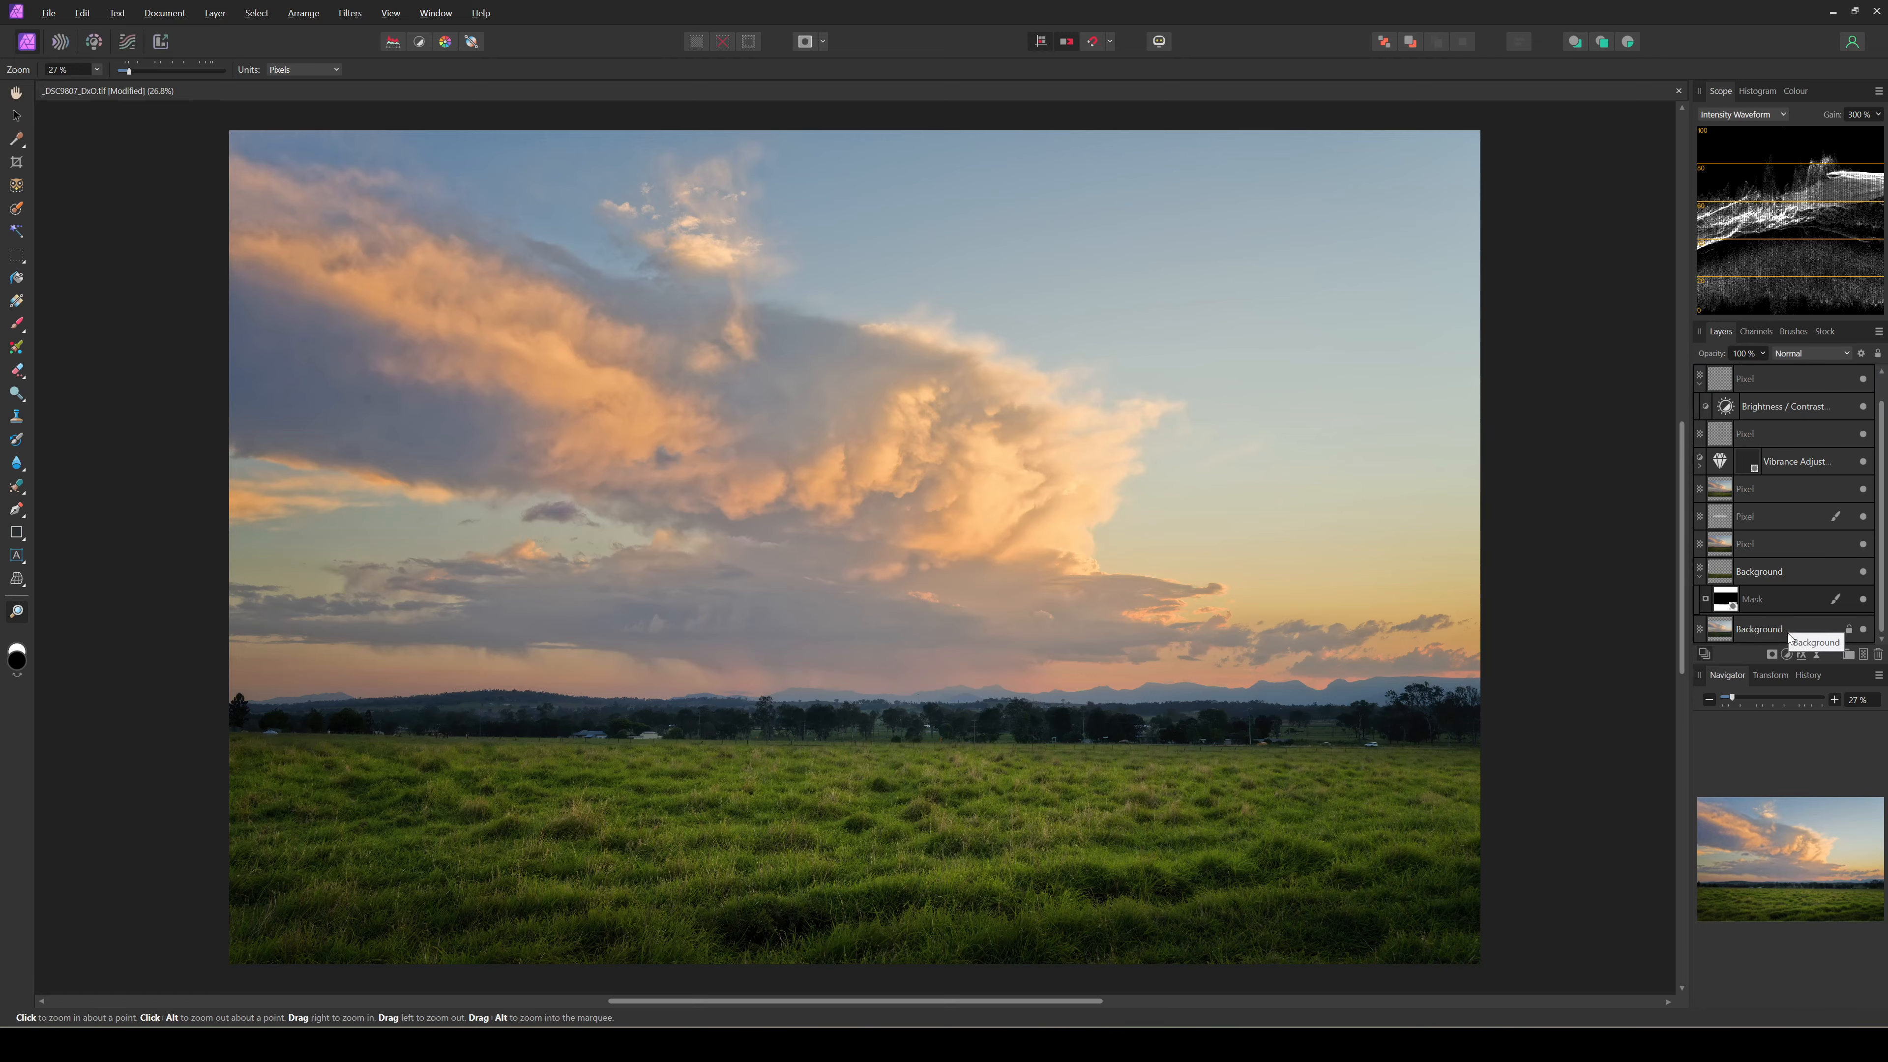
pyautogui.keyDown('shift'); pyautogui.click(1781, 574); pyautogui.keyUp('shift')
pyautogui.scroll(1, 1784, 563)
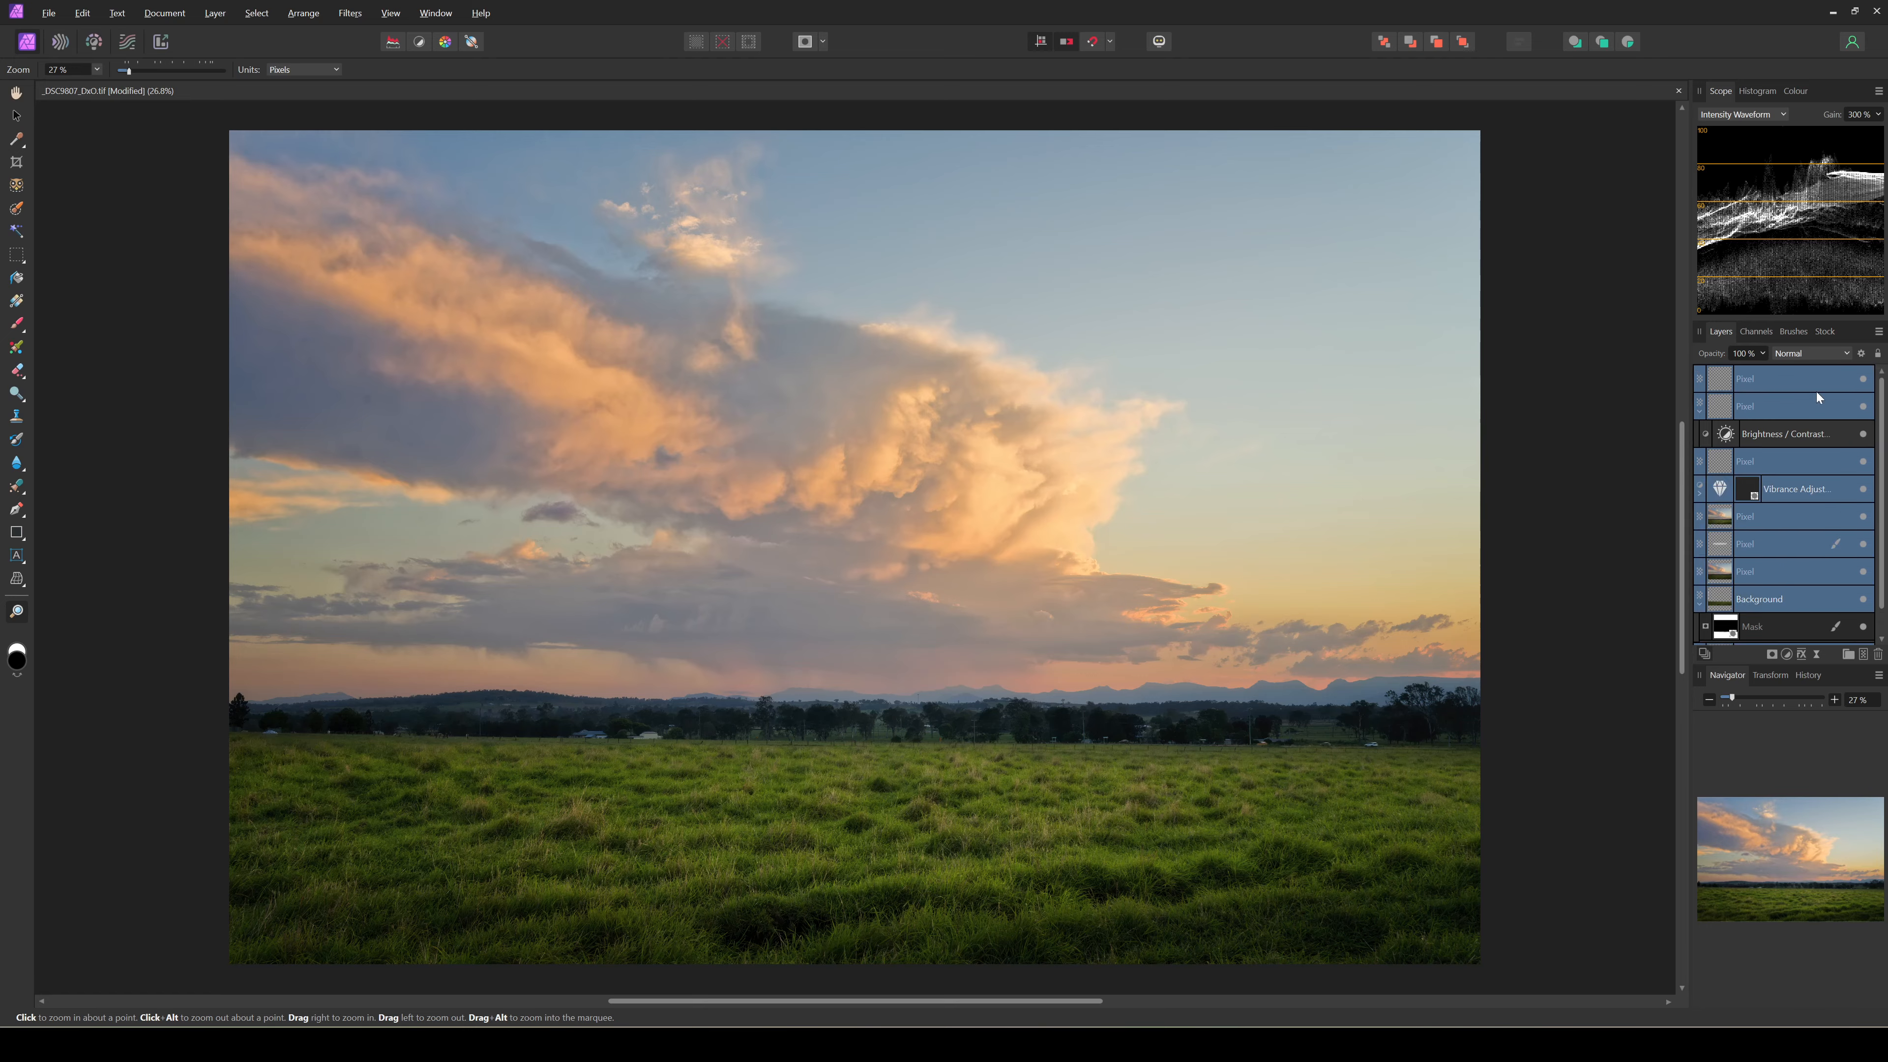
pyautogui.rightClick(1788, 376)
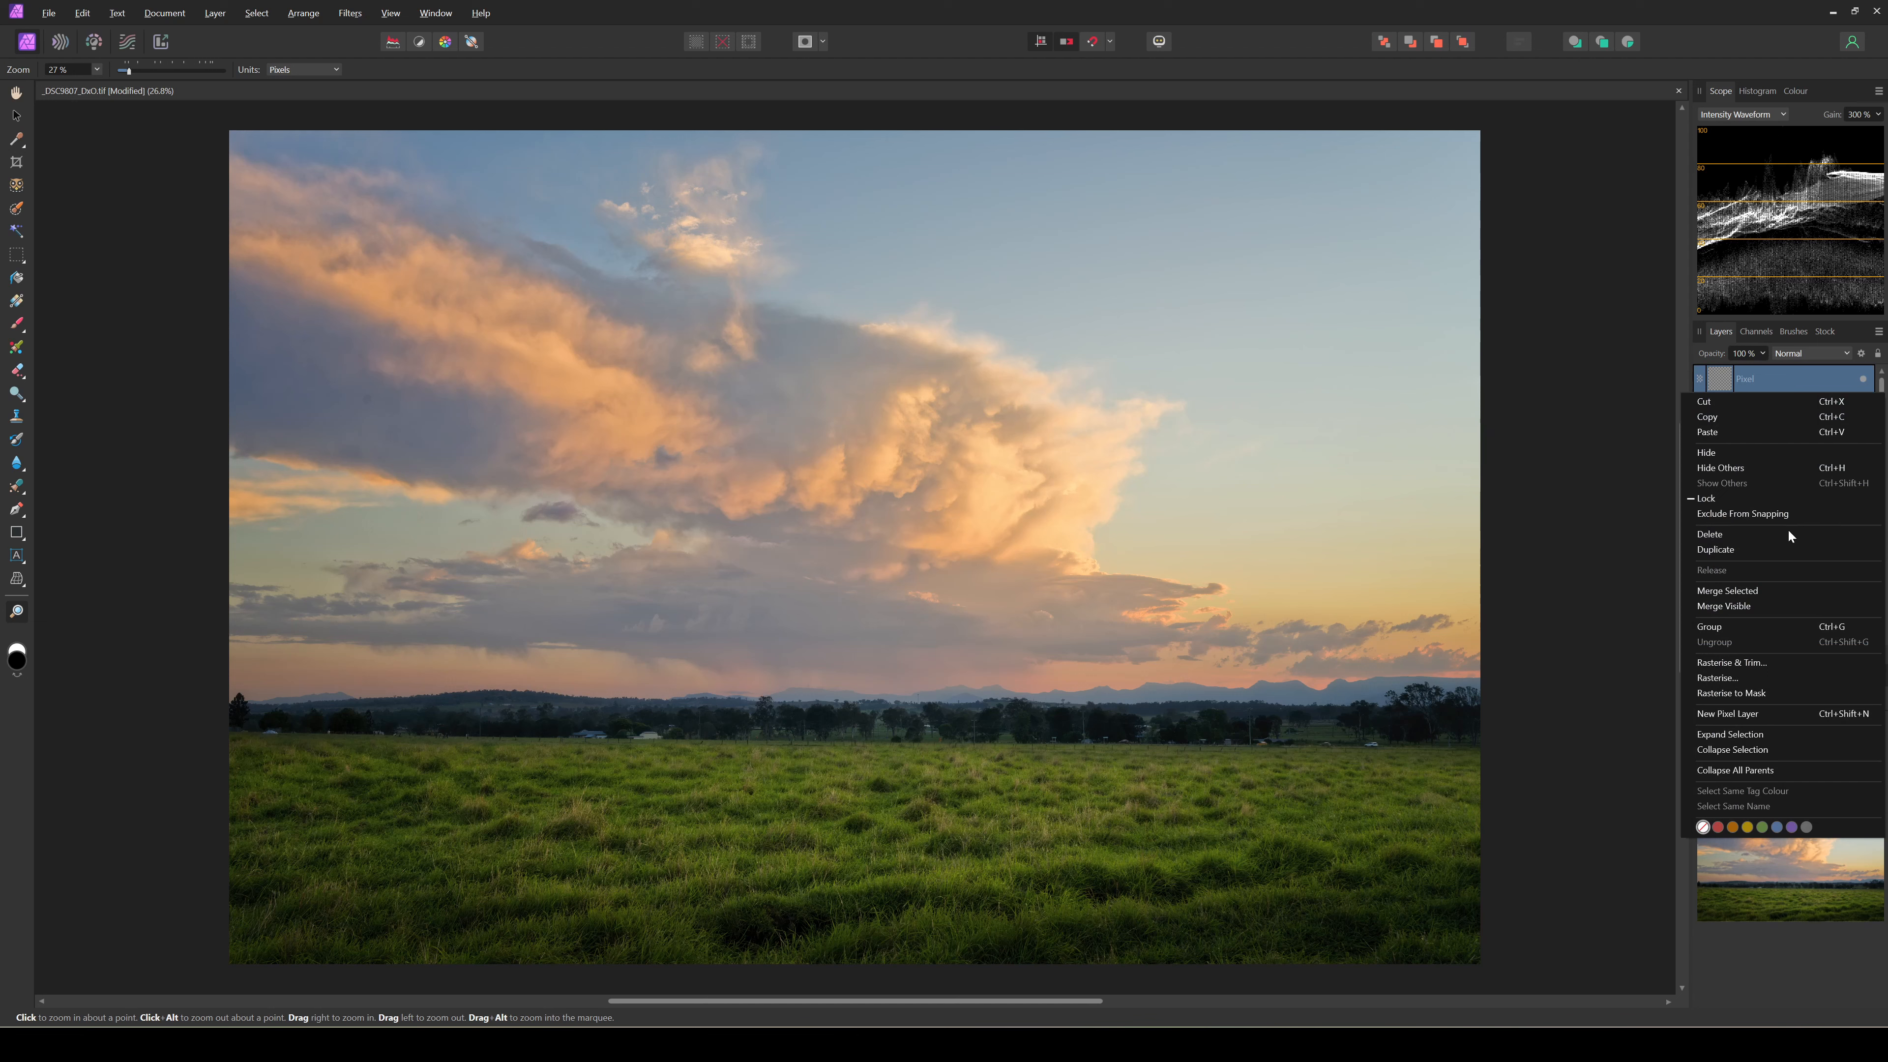
pyautogui.click(1788, 592)
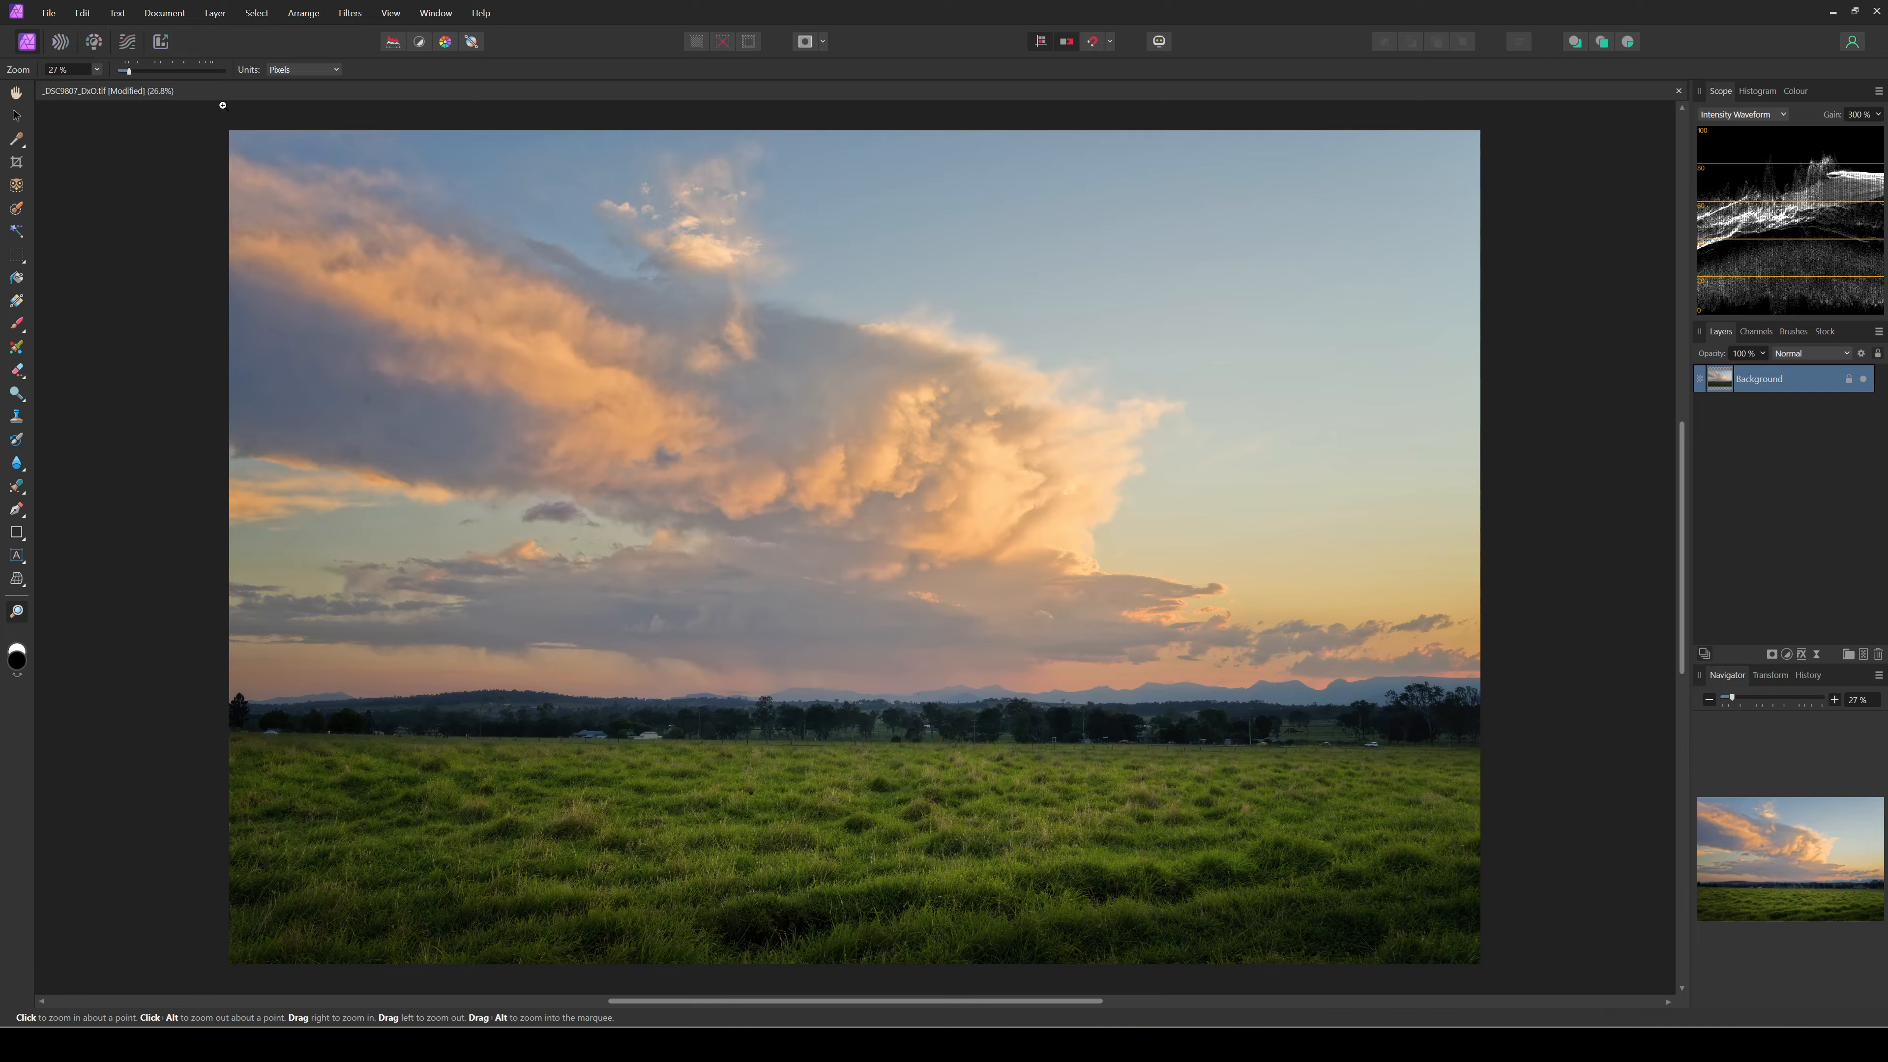
# Save the flattened image over the existing file and switch to DxO PhotoLab to view it.
pyautogui.click(48, 13)
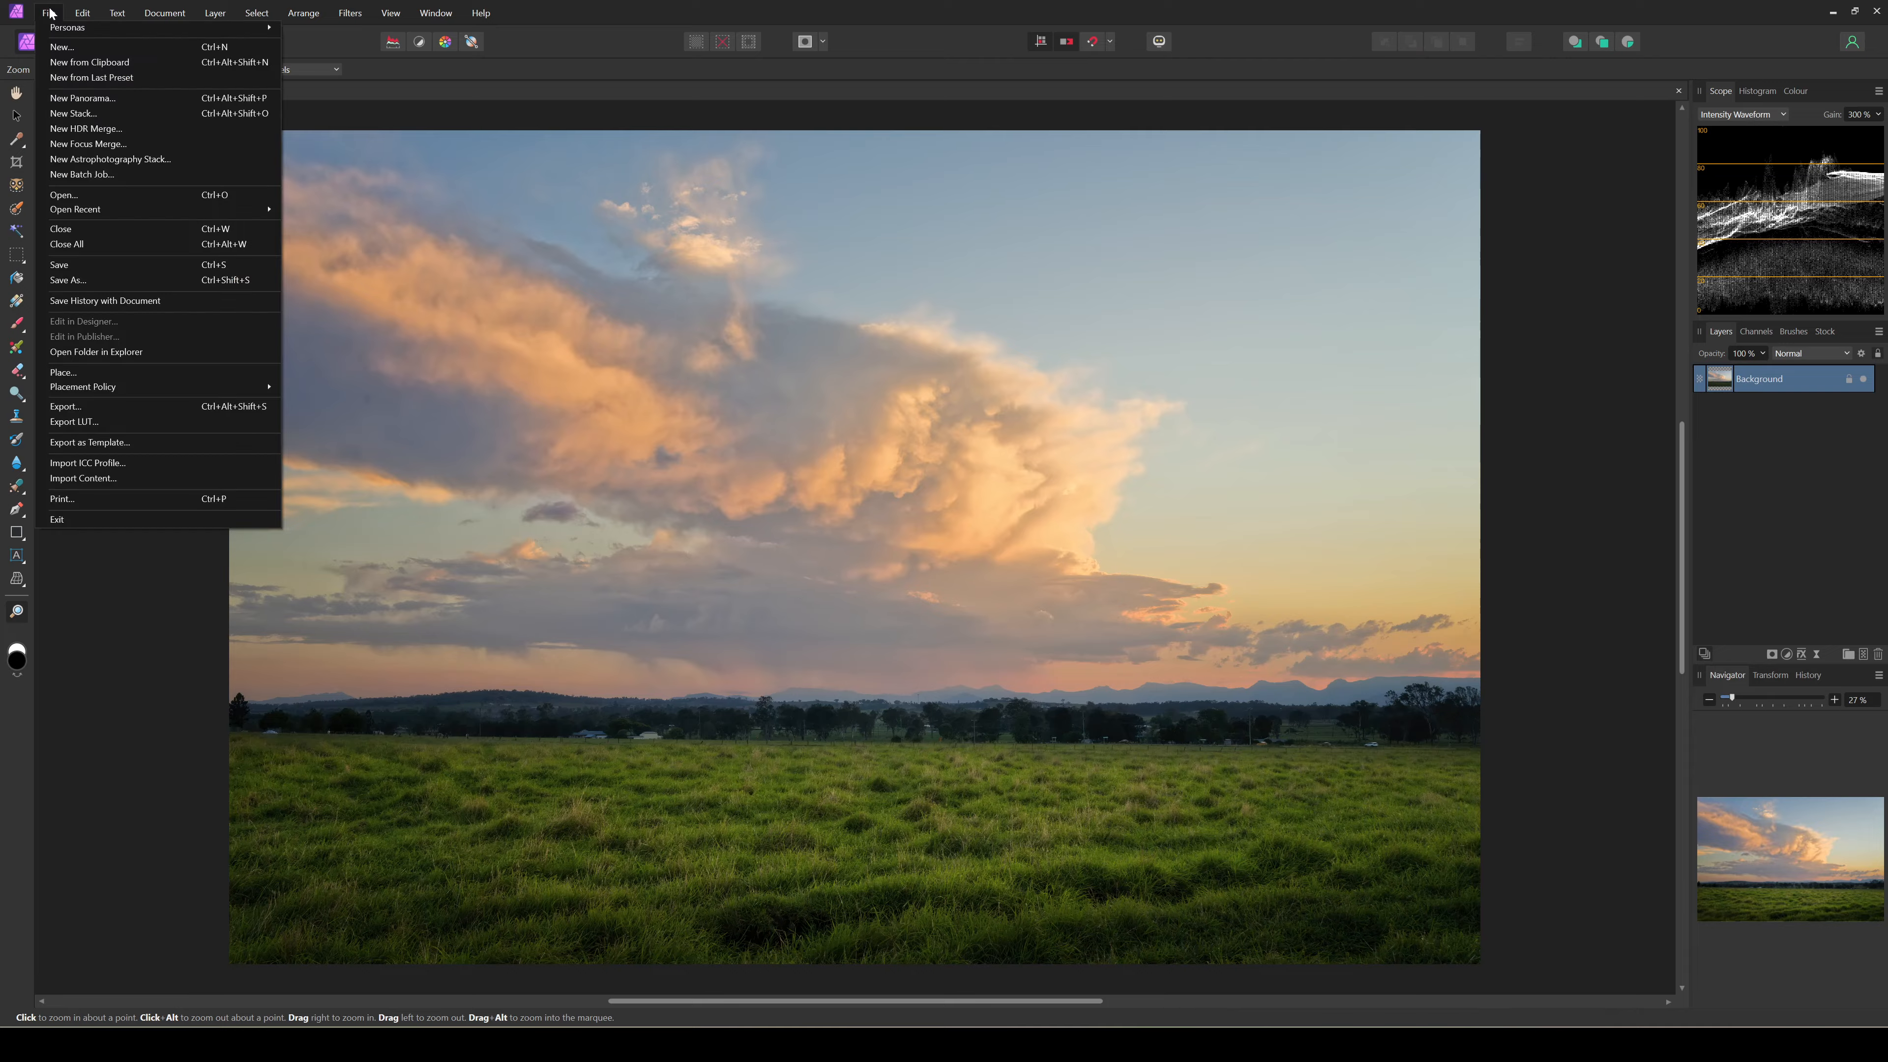
pyautogui.click(105, 266)
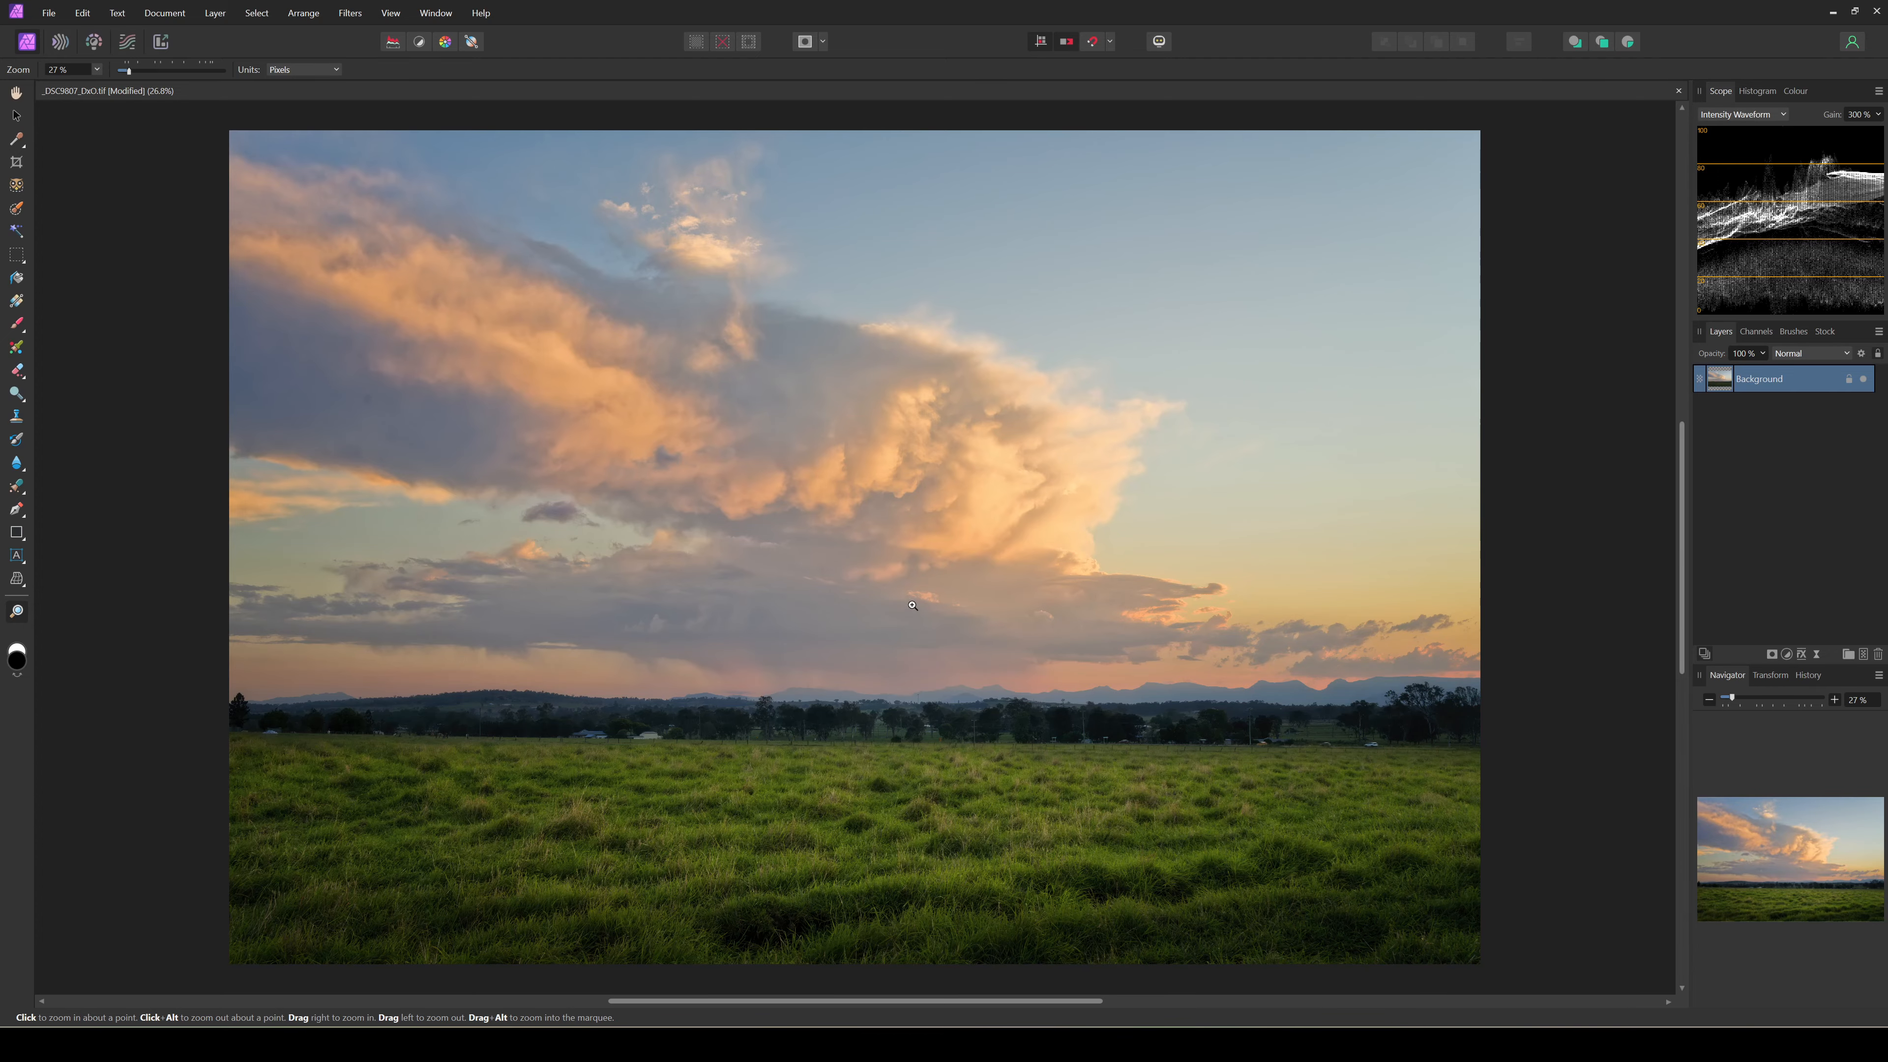
pyautogui.hotkey('alt', 'Tab')
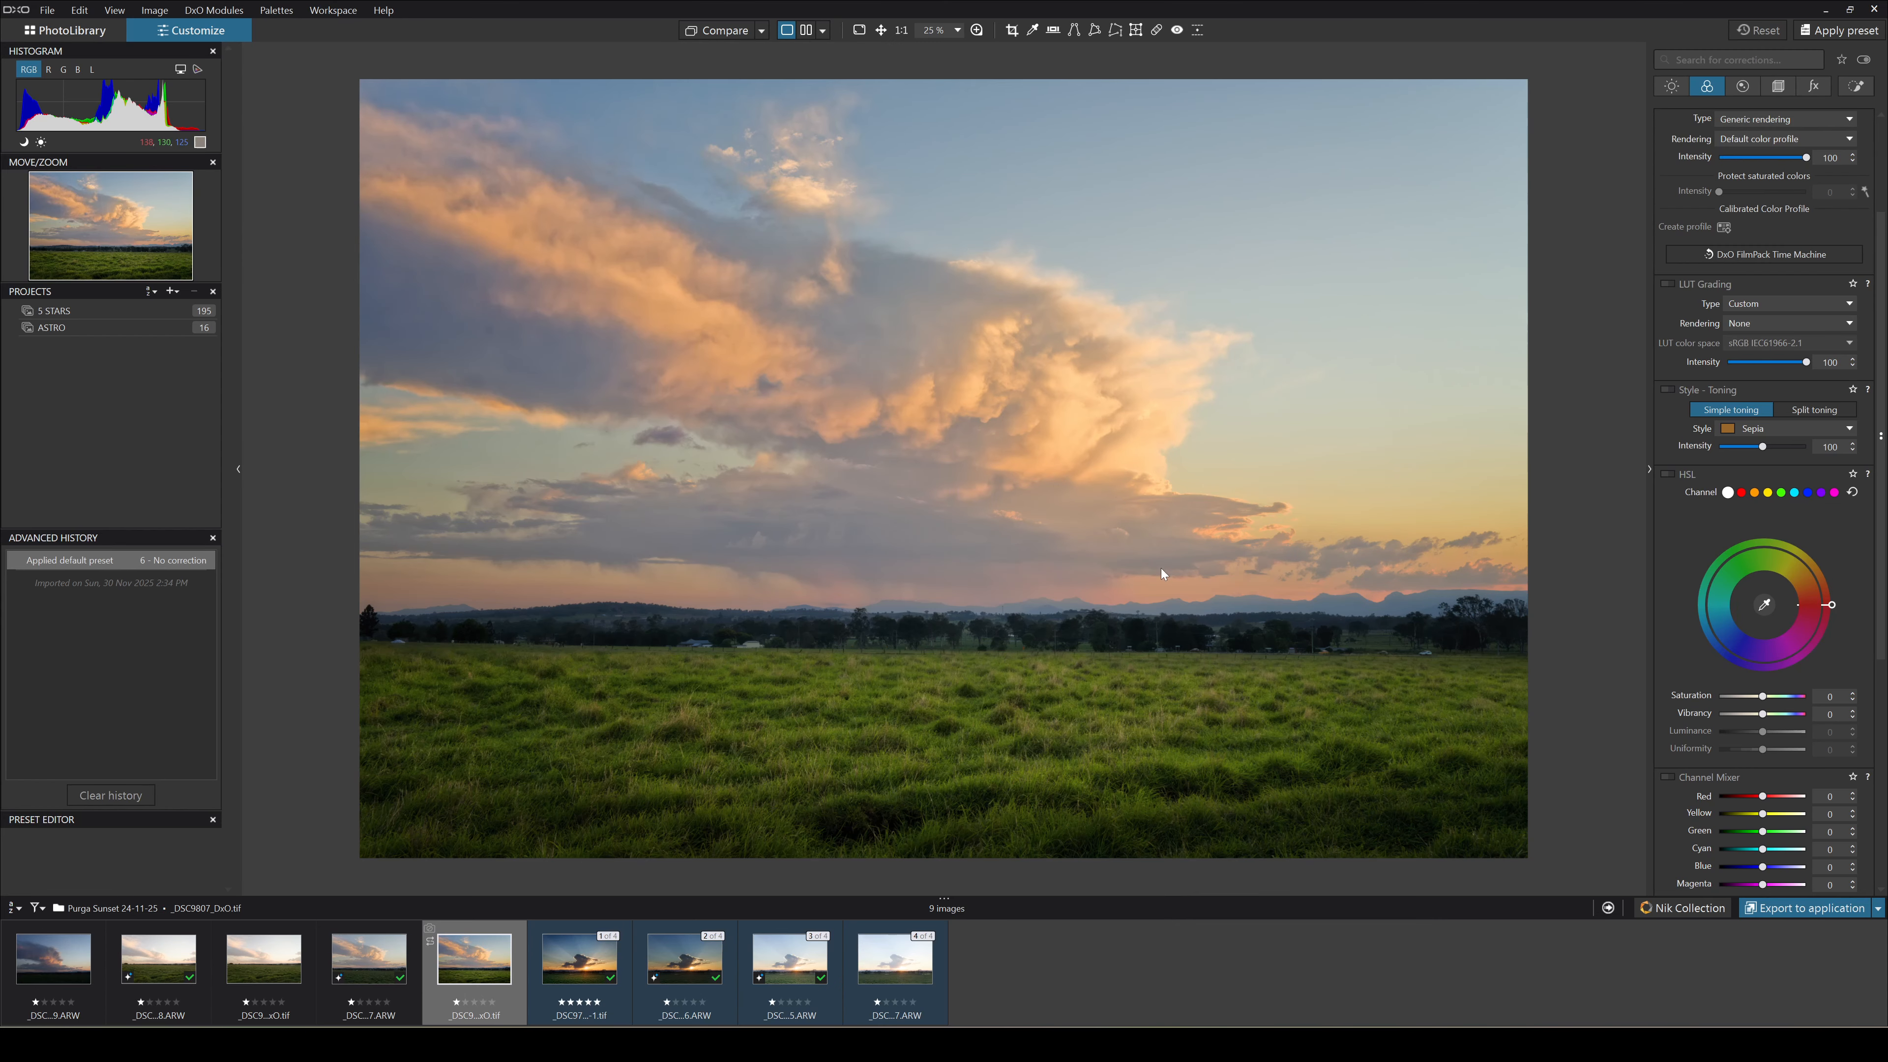